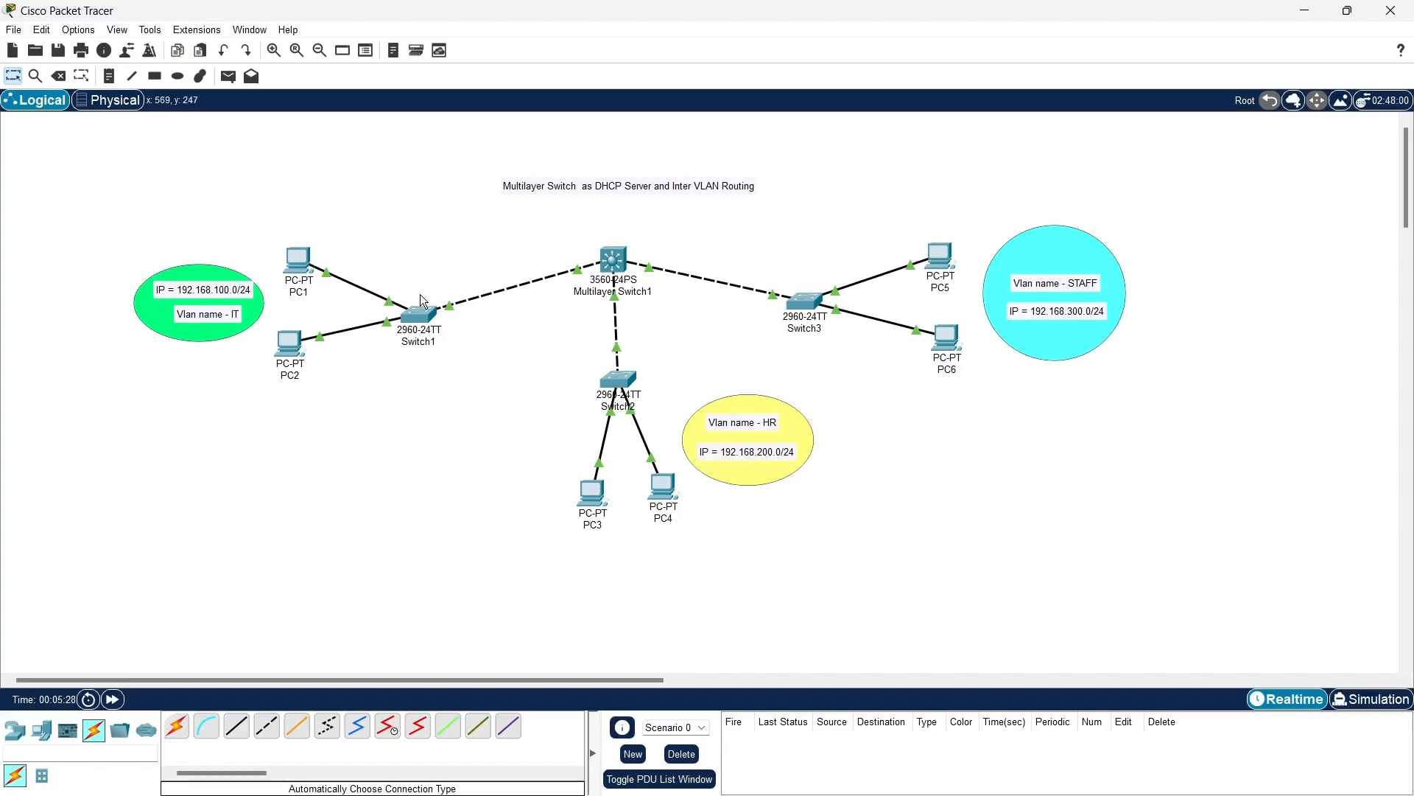
Step: Open Switch1's command-line interface in an enlarged window beside the topology and start the console session
left_click(421, 316)
left_click_drag(796, 151, 1196, 126)
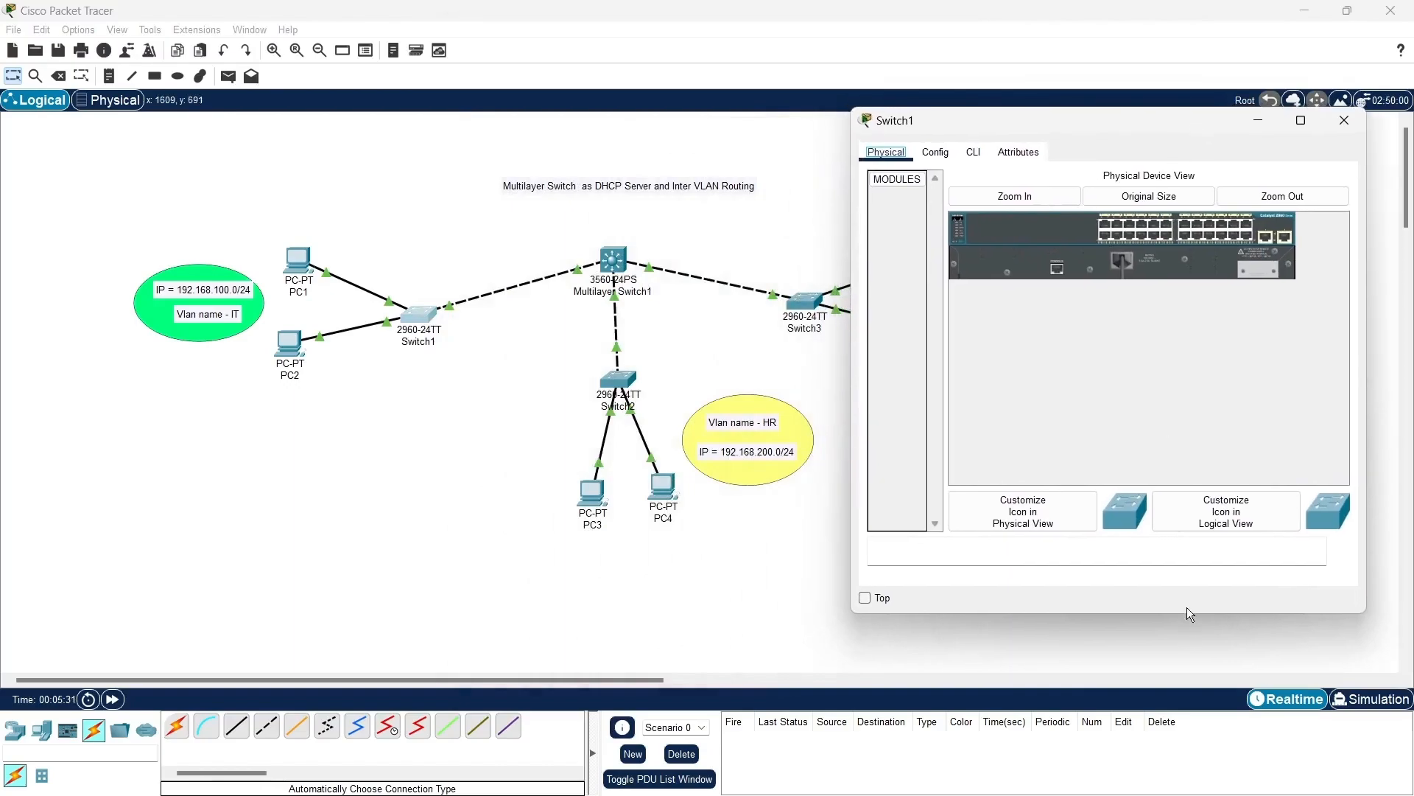
left_click_drag(1189, 613, 1194, 766)
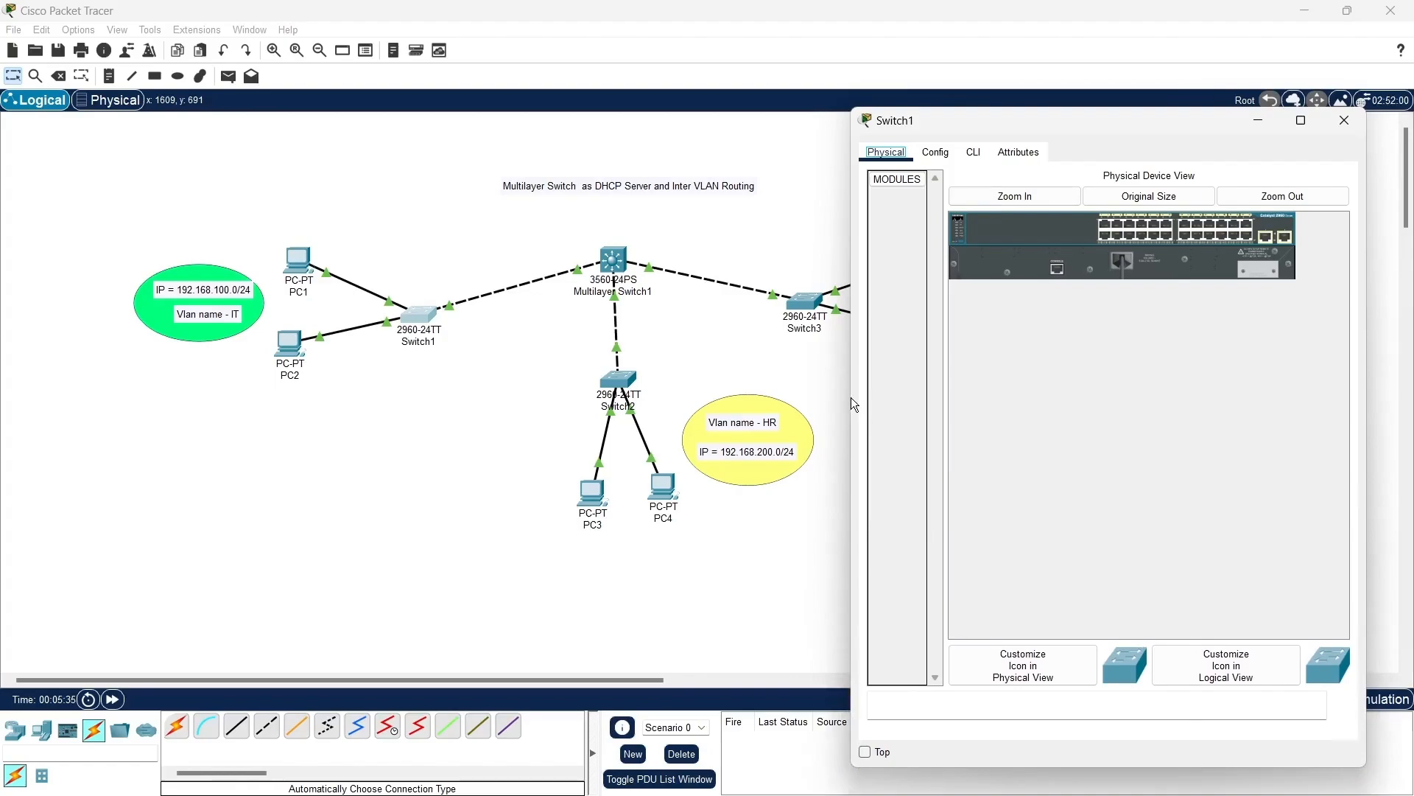
left_click_drag(852, 396, 748, 398)
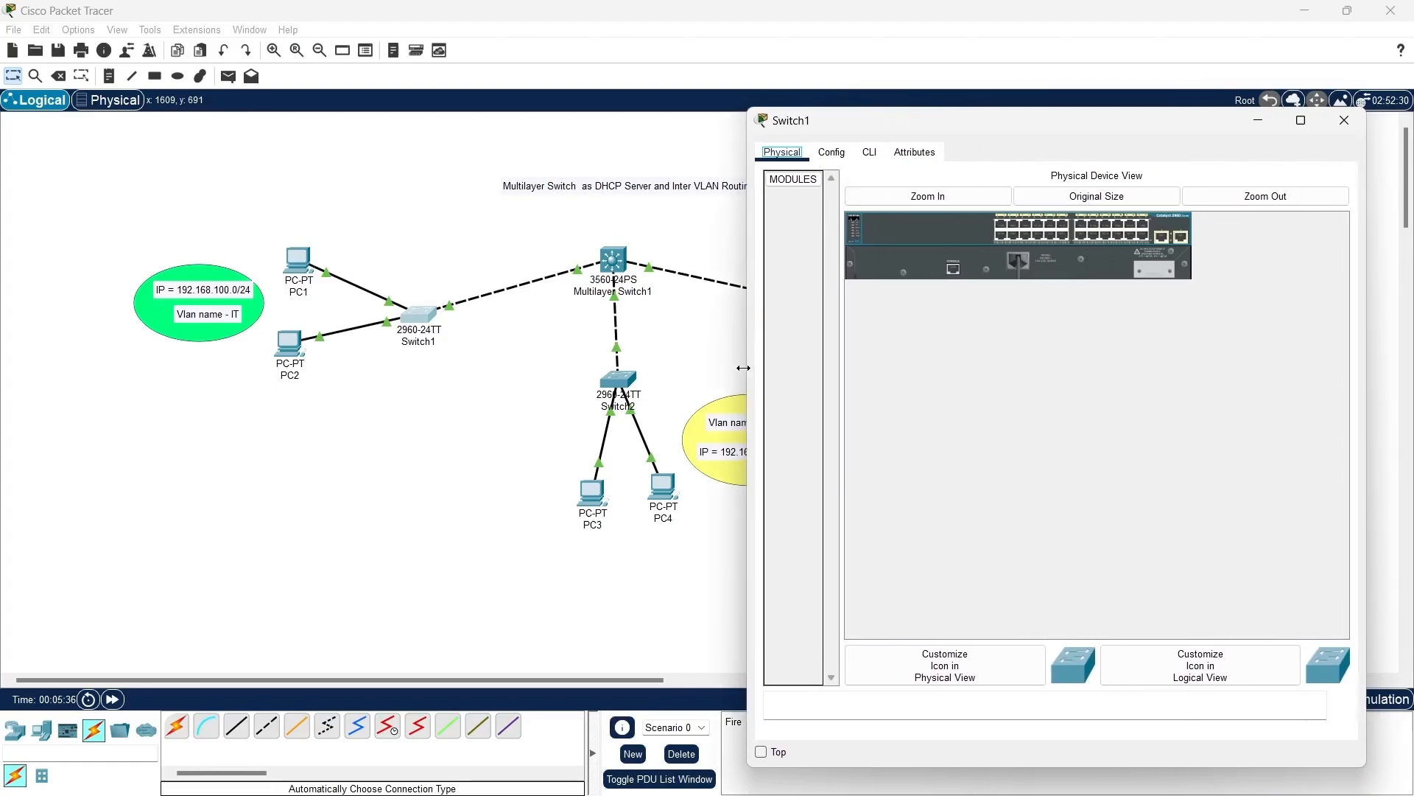
left_click(871, 153)
key("Return")
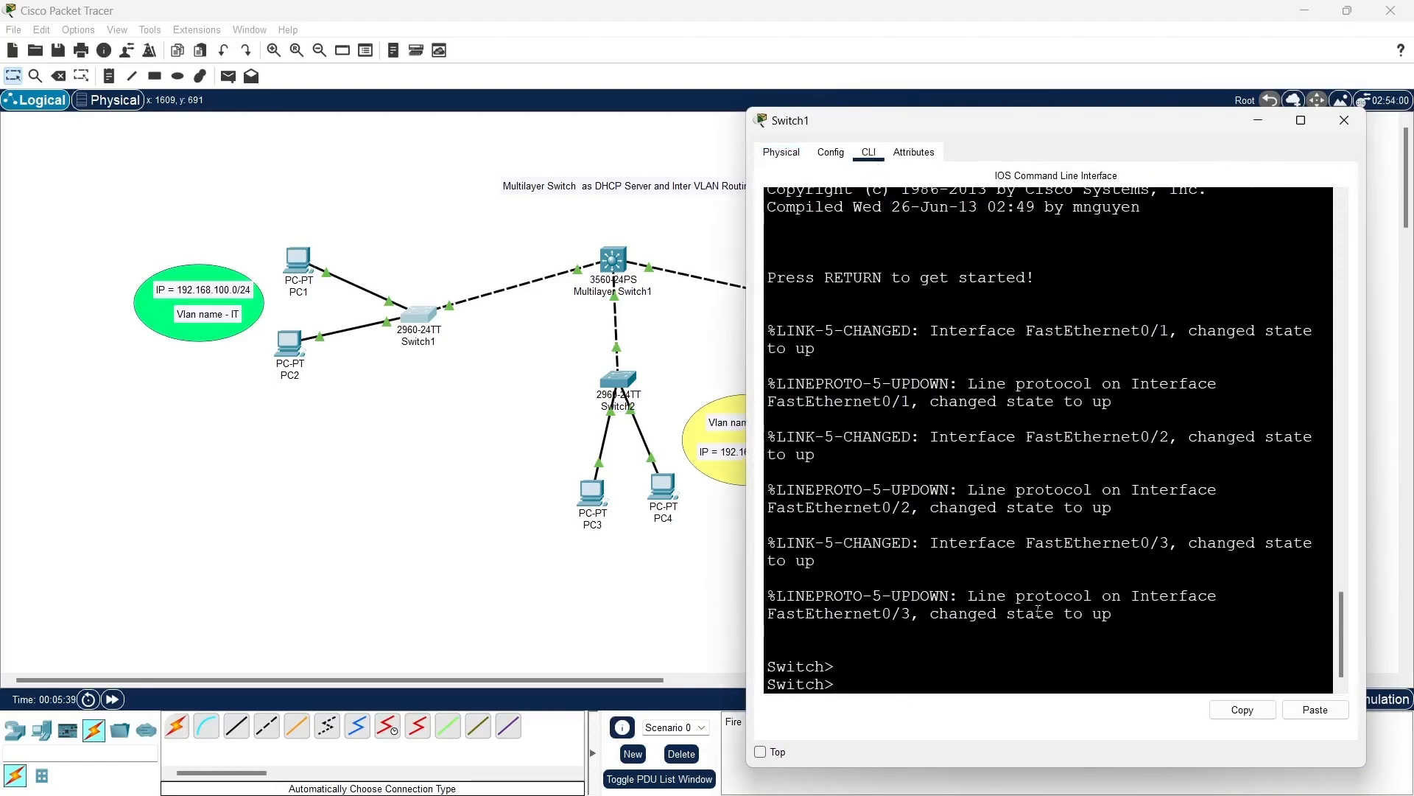
Step: Enter privileged mode on Switch1 with en, and enter global configuration mode with conf t
key("Return")
type("en")
key("Return")
key("Return")
key("Return")
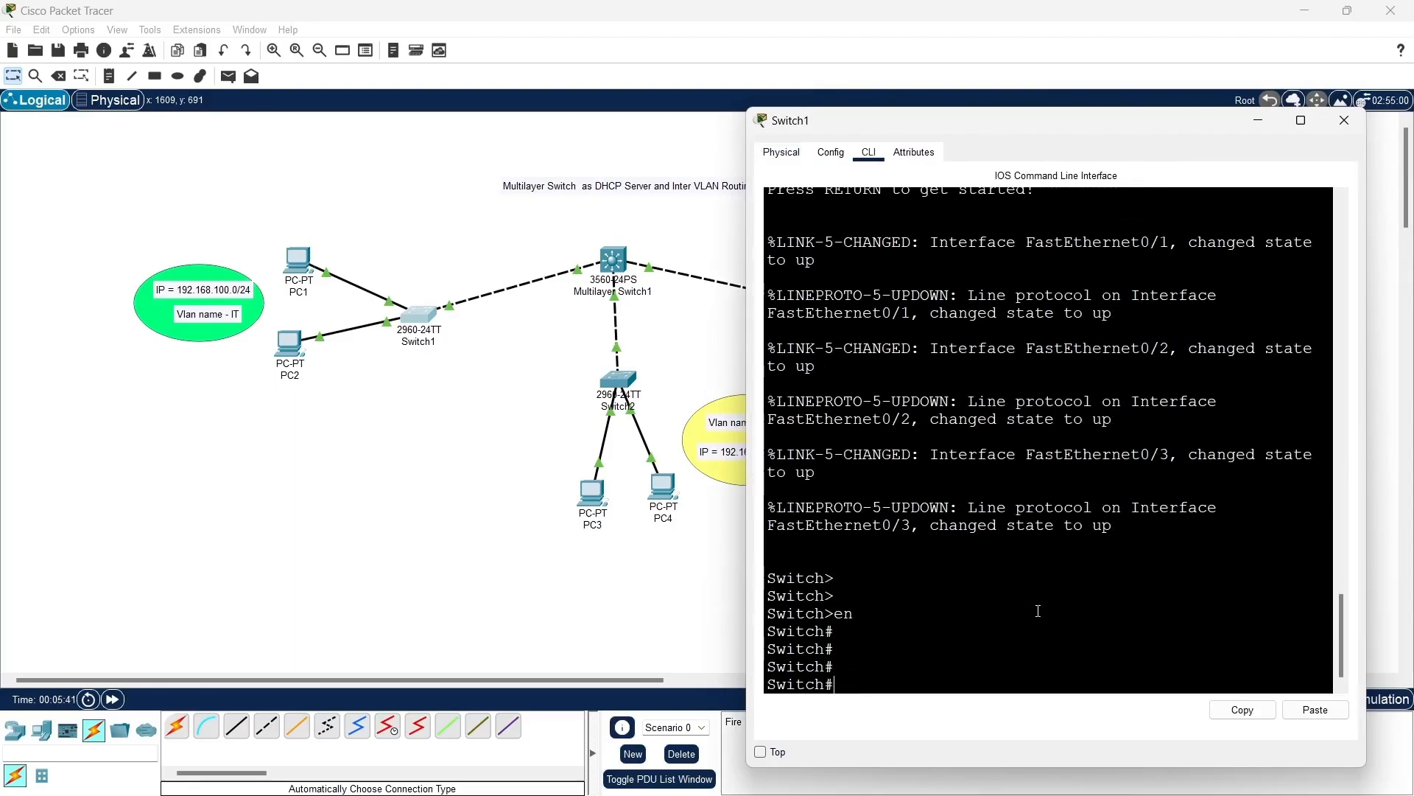
type("conf t")
key("Return")
key("Return")
key("Return")
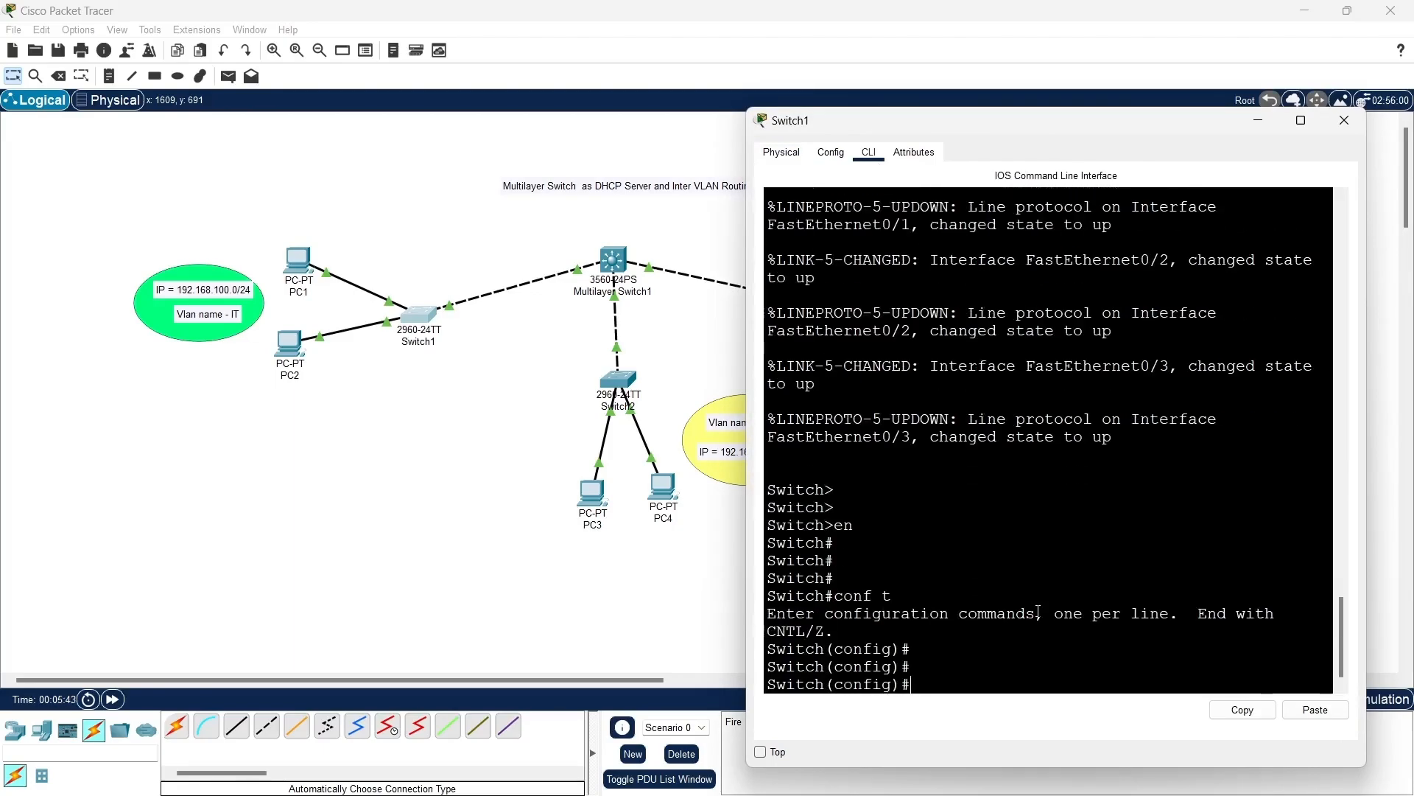
Step: Create VLAN 10 on Switch1, name it IT, and return to global configuration mode
type("vlan 10")
key("Return")
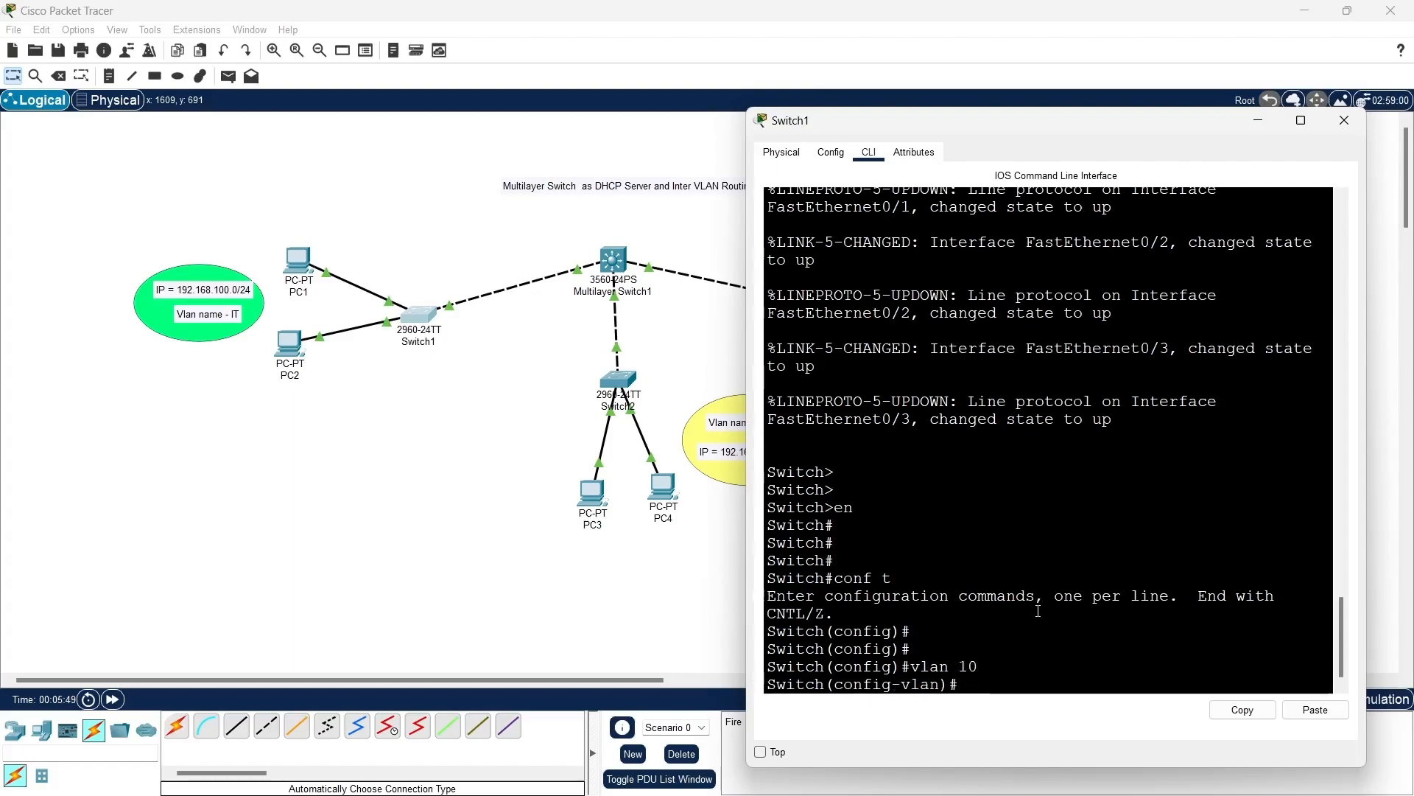
type("name")
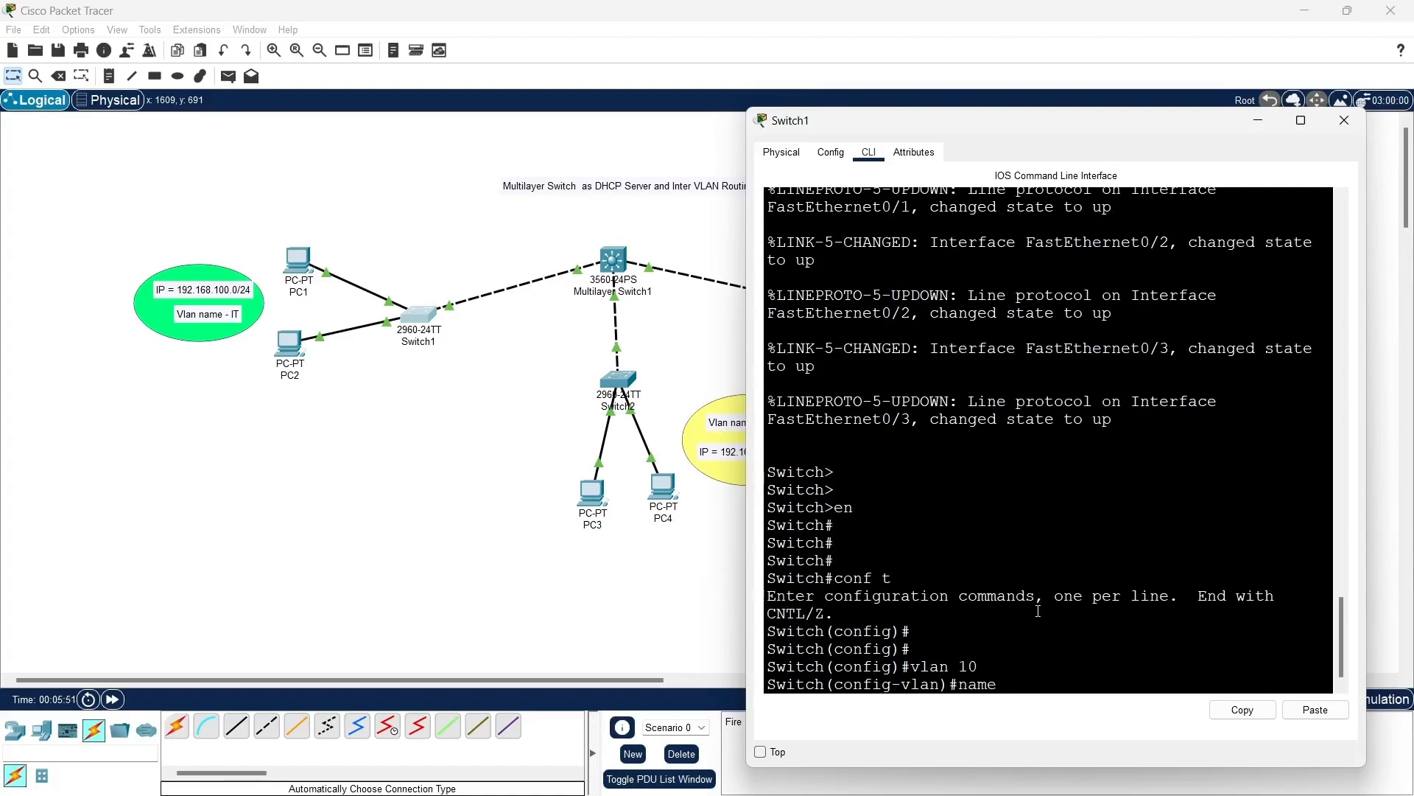
type(" IT")
key("Return")
key("Return")
key("Return")
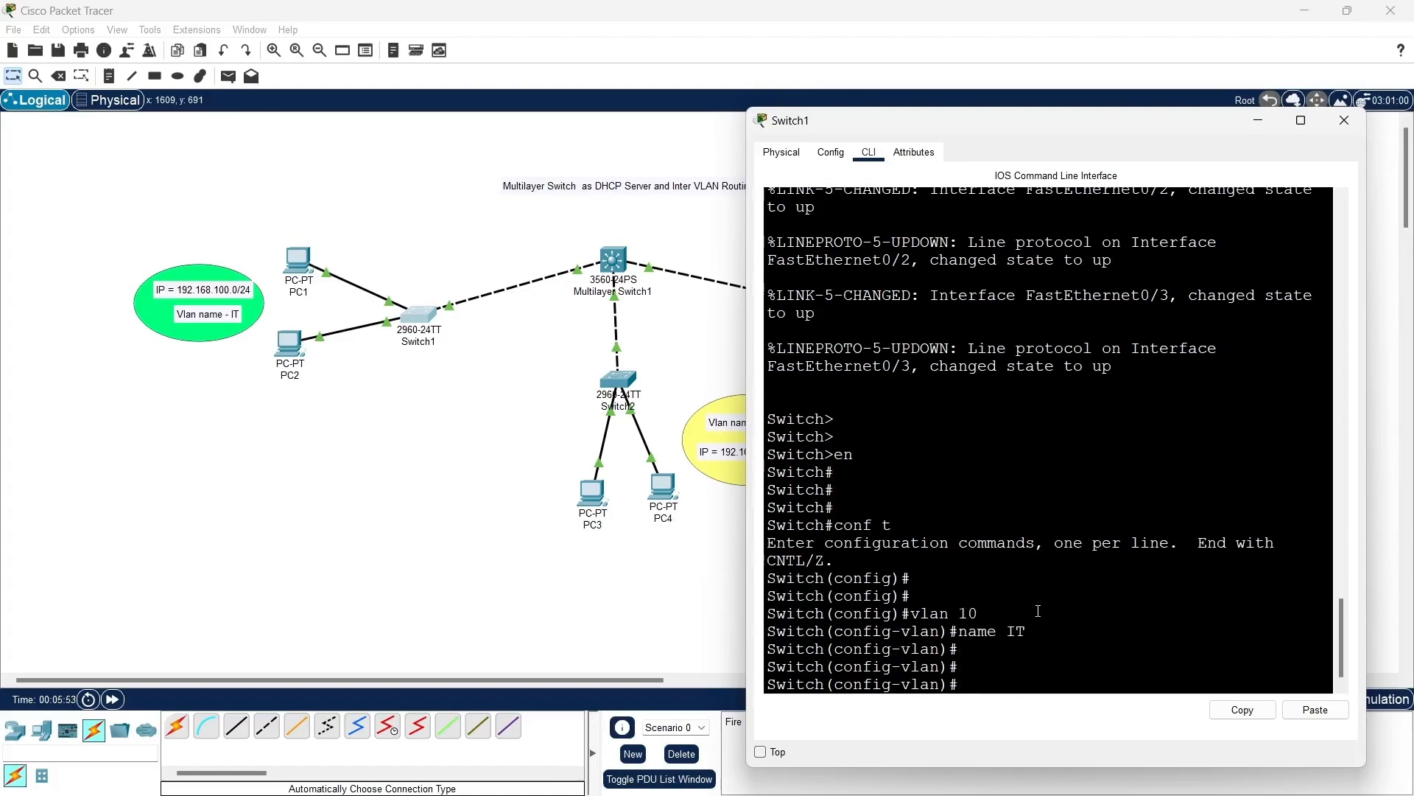
type("ex")
key("Return")
key("Return")
key("Return")
Step: Select the interface range f0/2-3 on Switch1 and set it to switchport mode access
type("itch(config)#i")
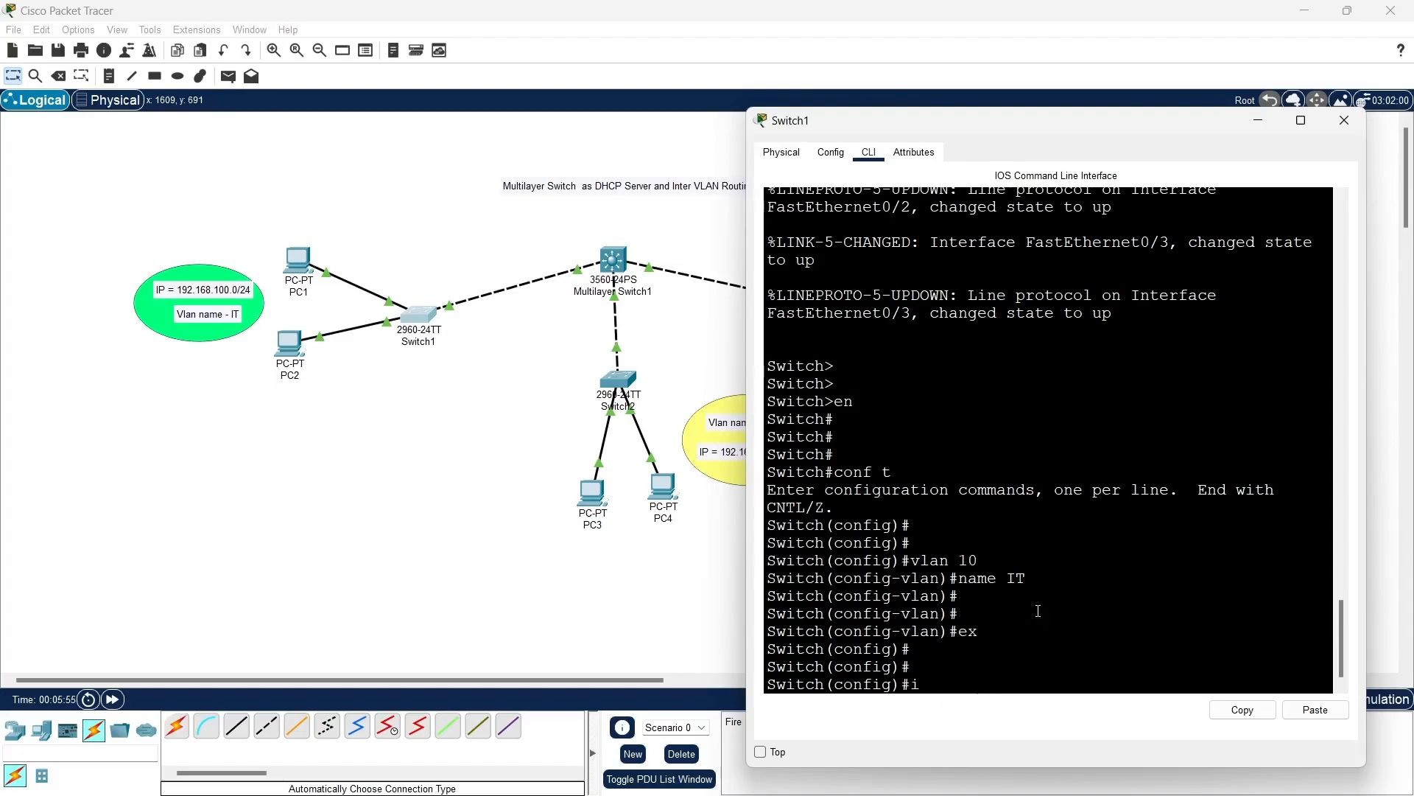
type("nt f")
key("BackSpace")
type("ran f0/2-3")
key("Return")
type("witch(config-if-range)#w")
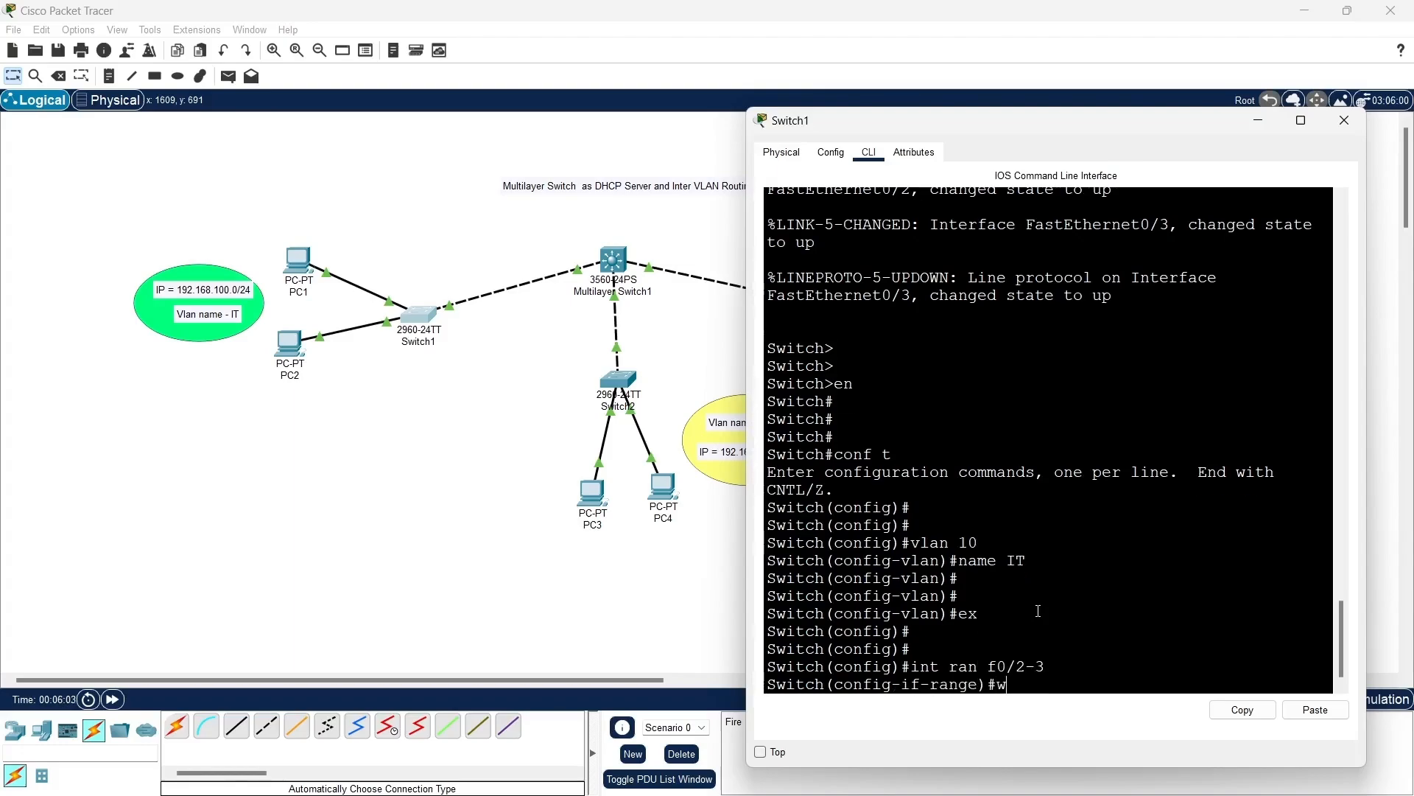
key("Tab")
key("BackSpace")
type("sw")
key("Tab")
type("m")
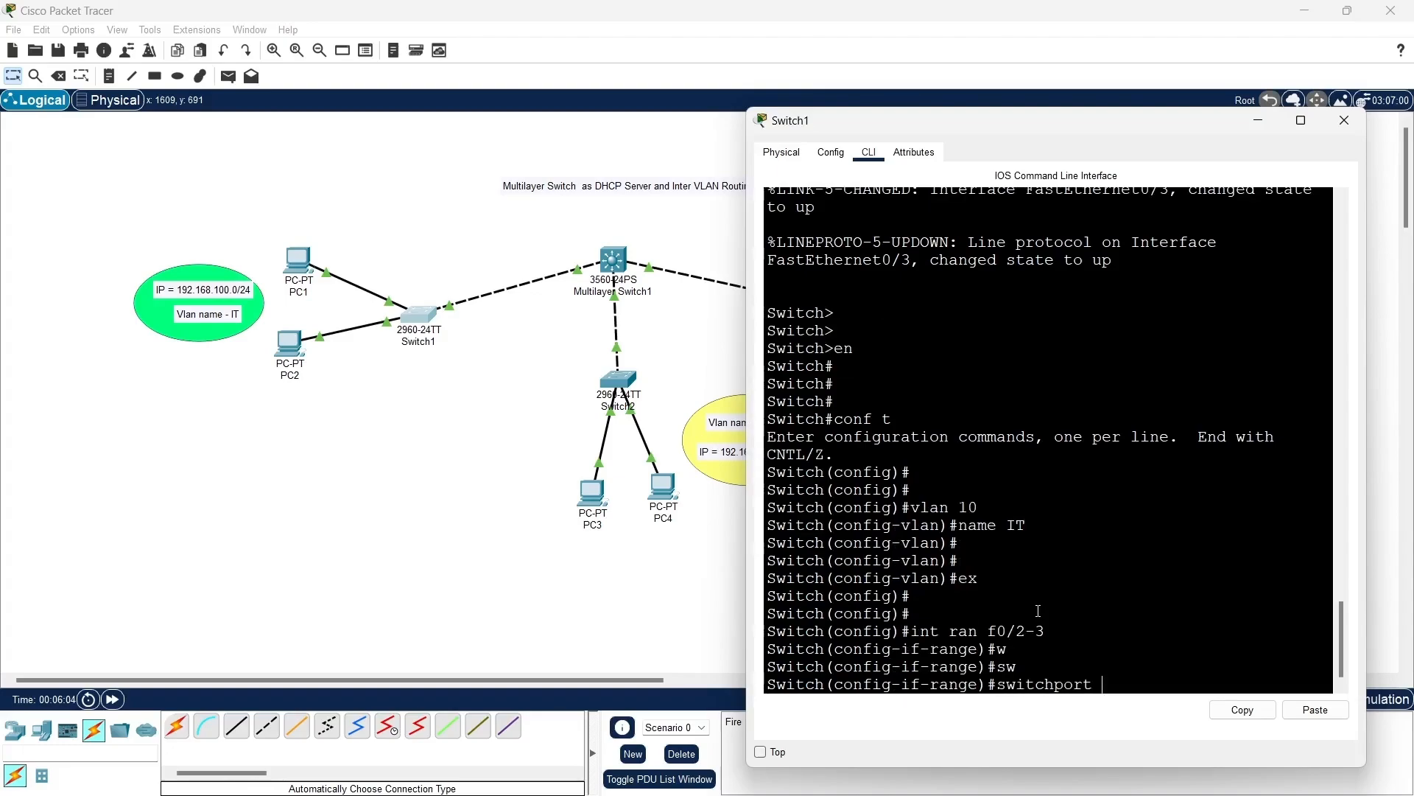
key("Tab")
type("a")
key("Tab")
key("Return")
Step: Assign Switch1's selected interface range to access VLAN 10 and exit to global configuration mode
type("sw")
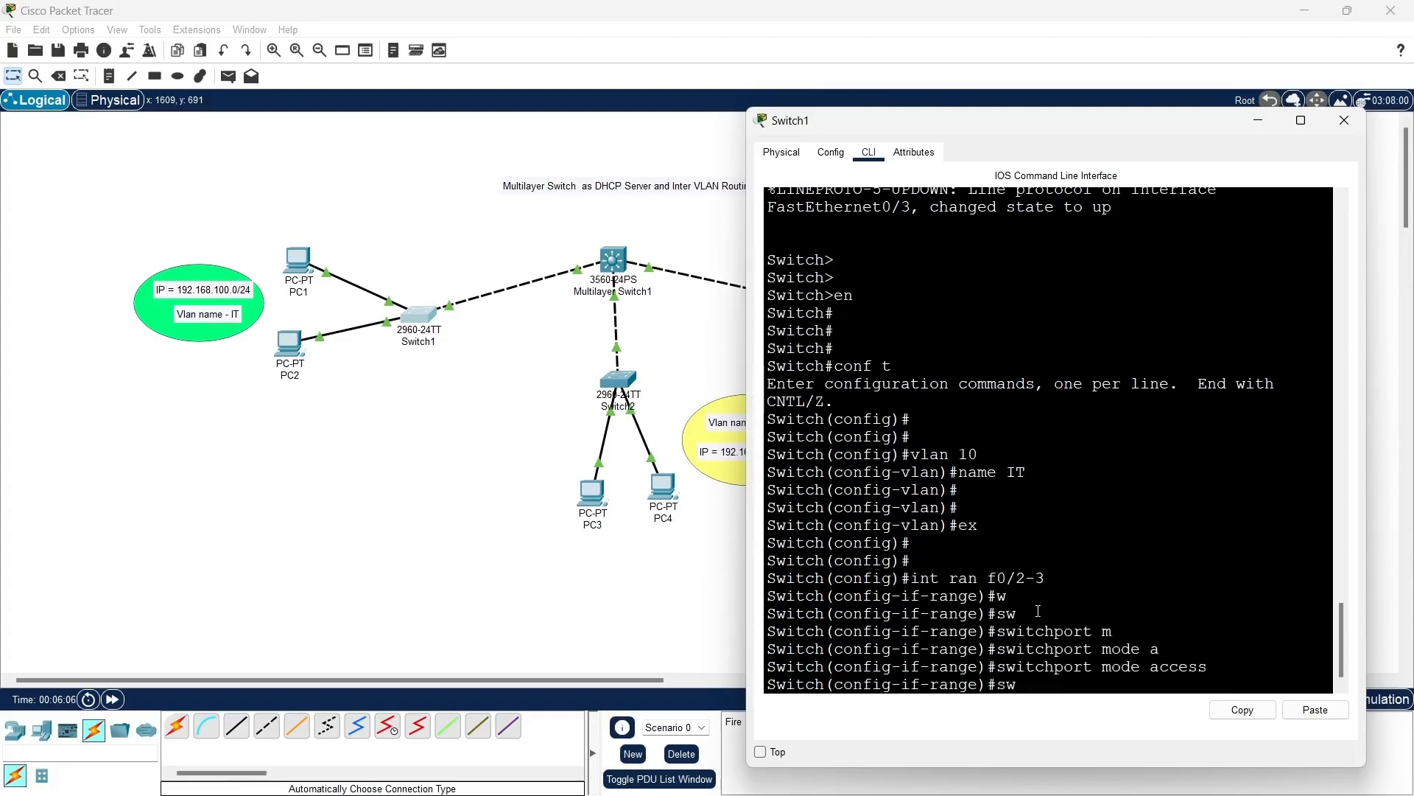
key("Tab")
type("ac")
key("Tab")
type("vlan 10")
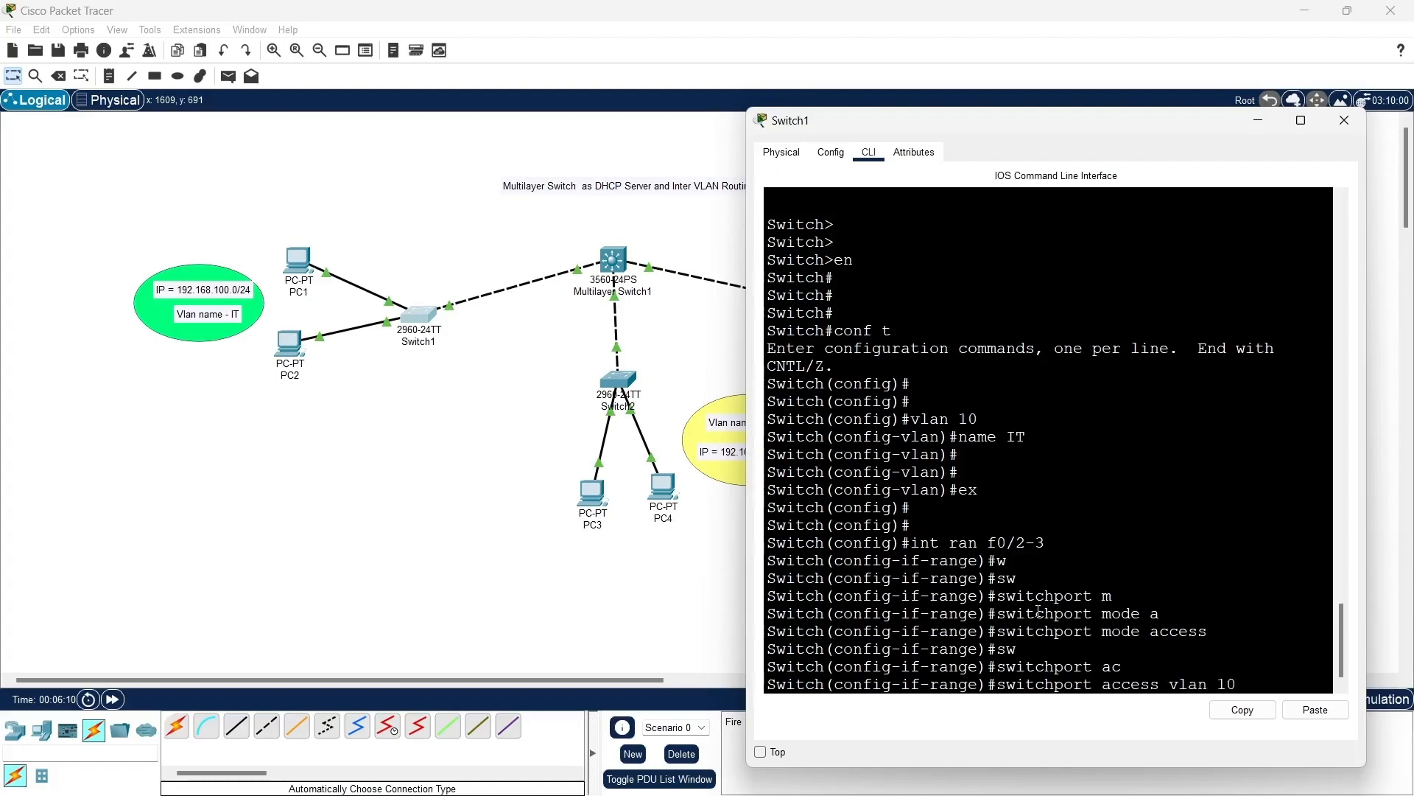
key("Return")
key("Return")
key("Return")
key("Return")
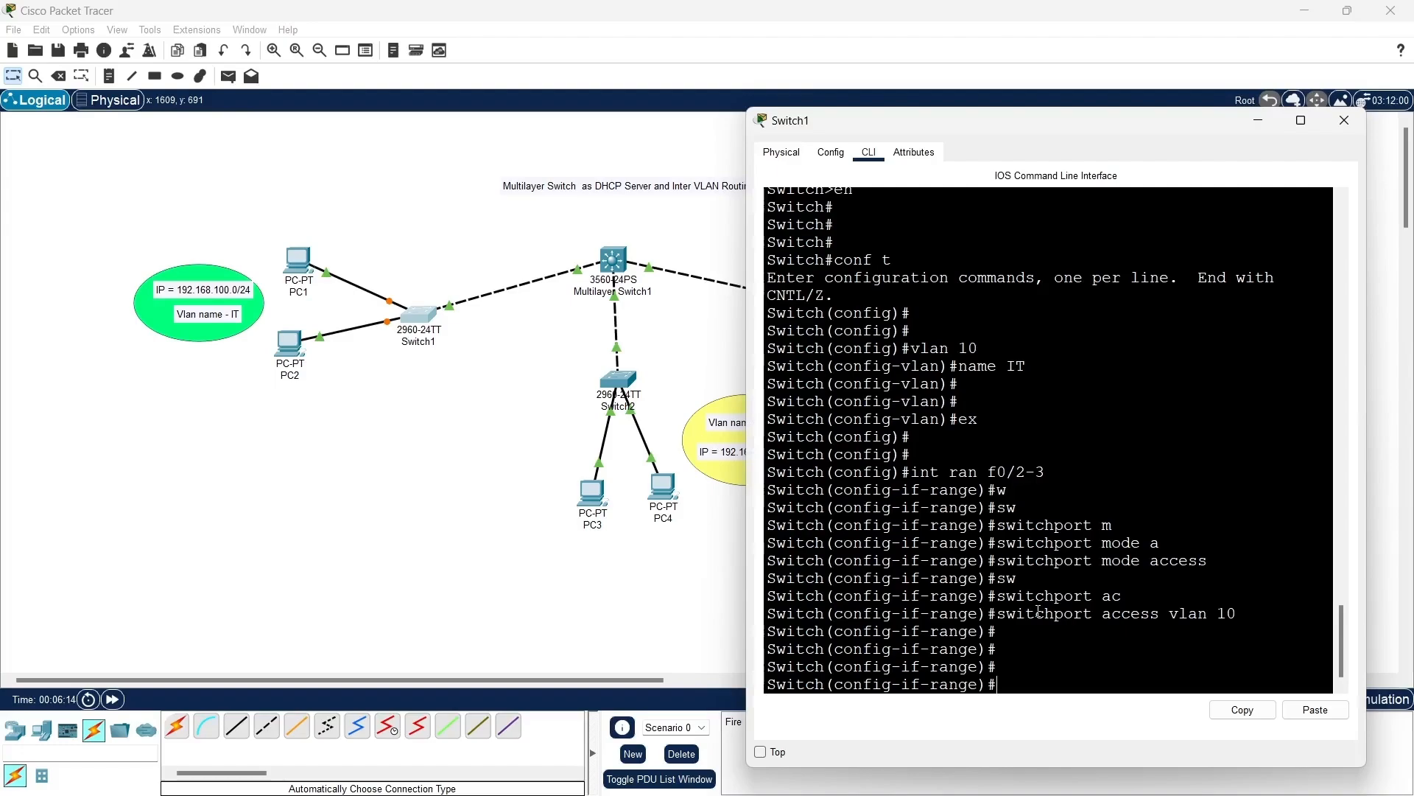
type("ex")
key("Return")
key("Return")
key("Return")
key("Return")
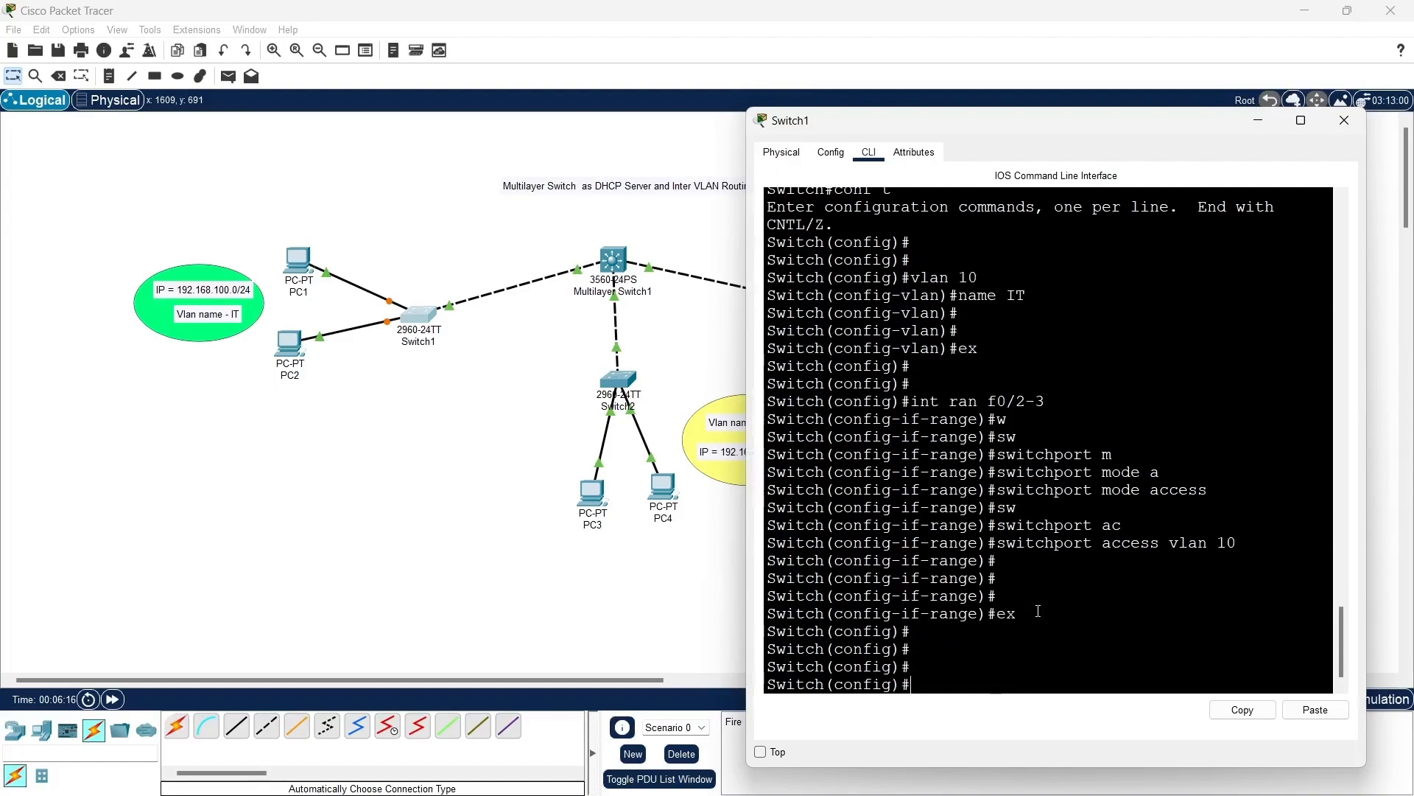
Step: Set interface f0/1 on Switch1 to switchport mode trunk and close the switch's window
type("int f0/1")
key("Return")
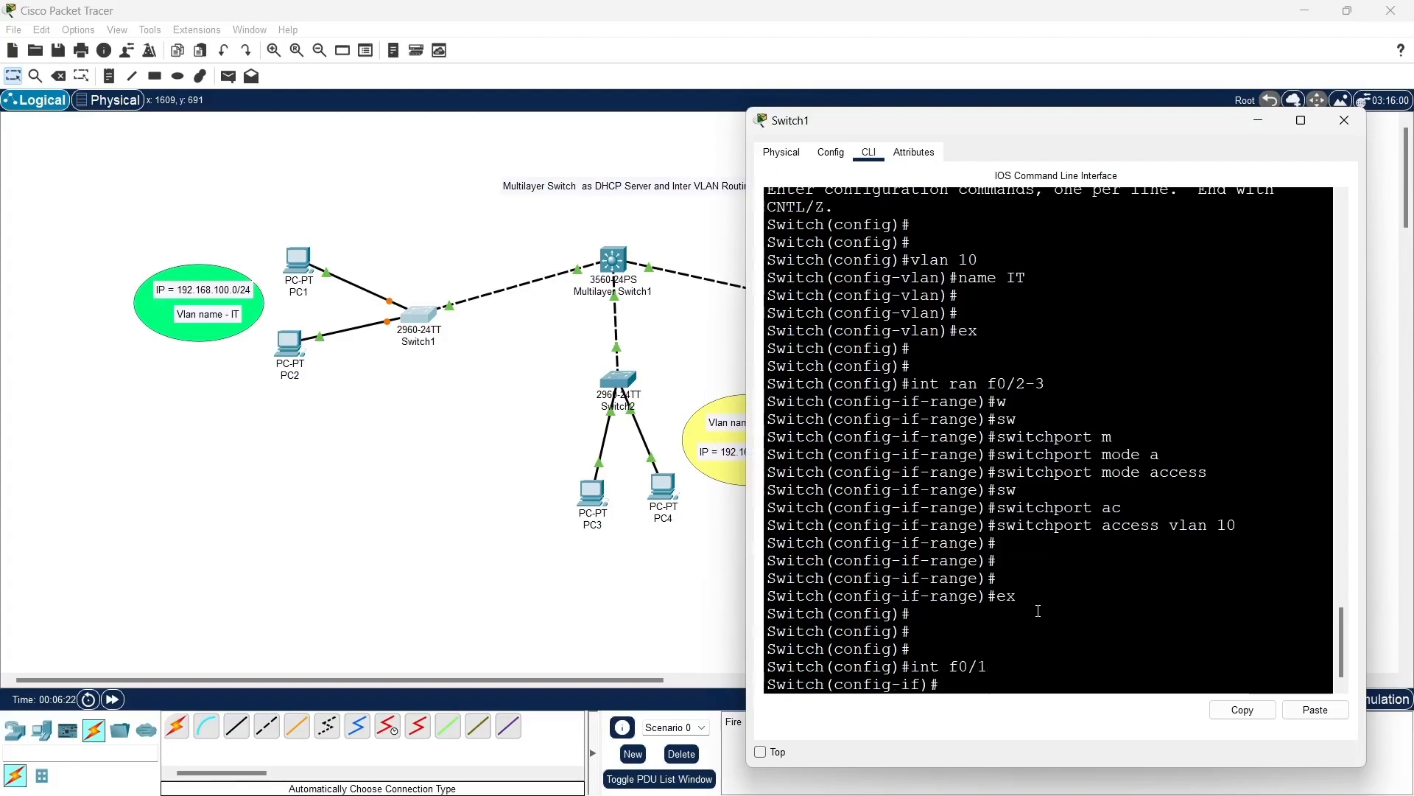
type("sw")
key("Tab")
type("m")
key("Tab")
type("t")
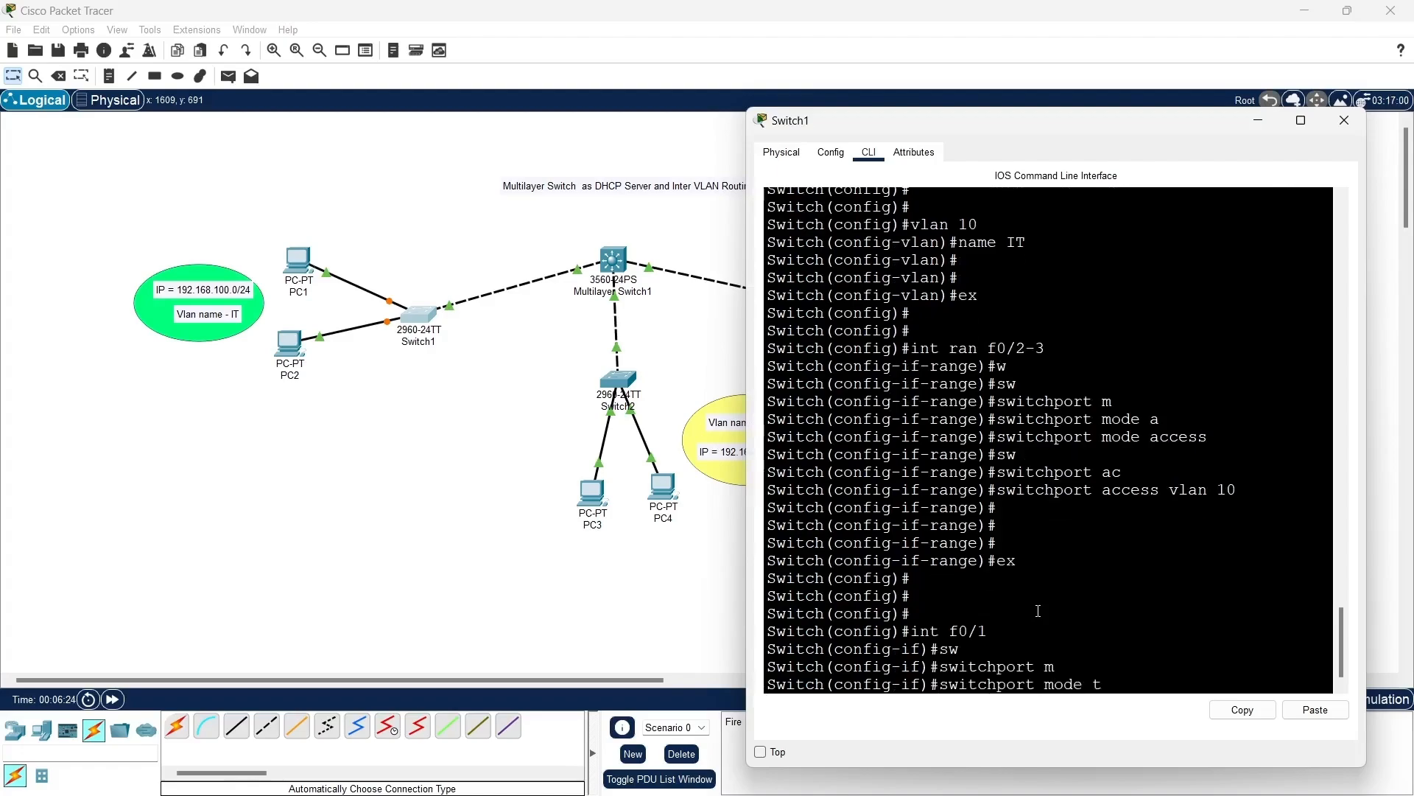
key("Tab")
key("Return")
key("Return")
key("Return")
key("Return")
key("Return")
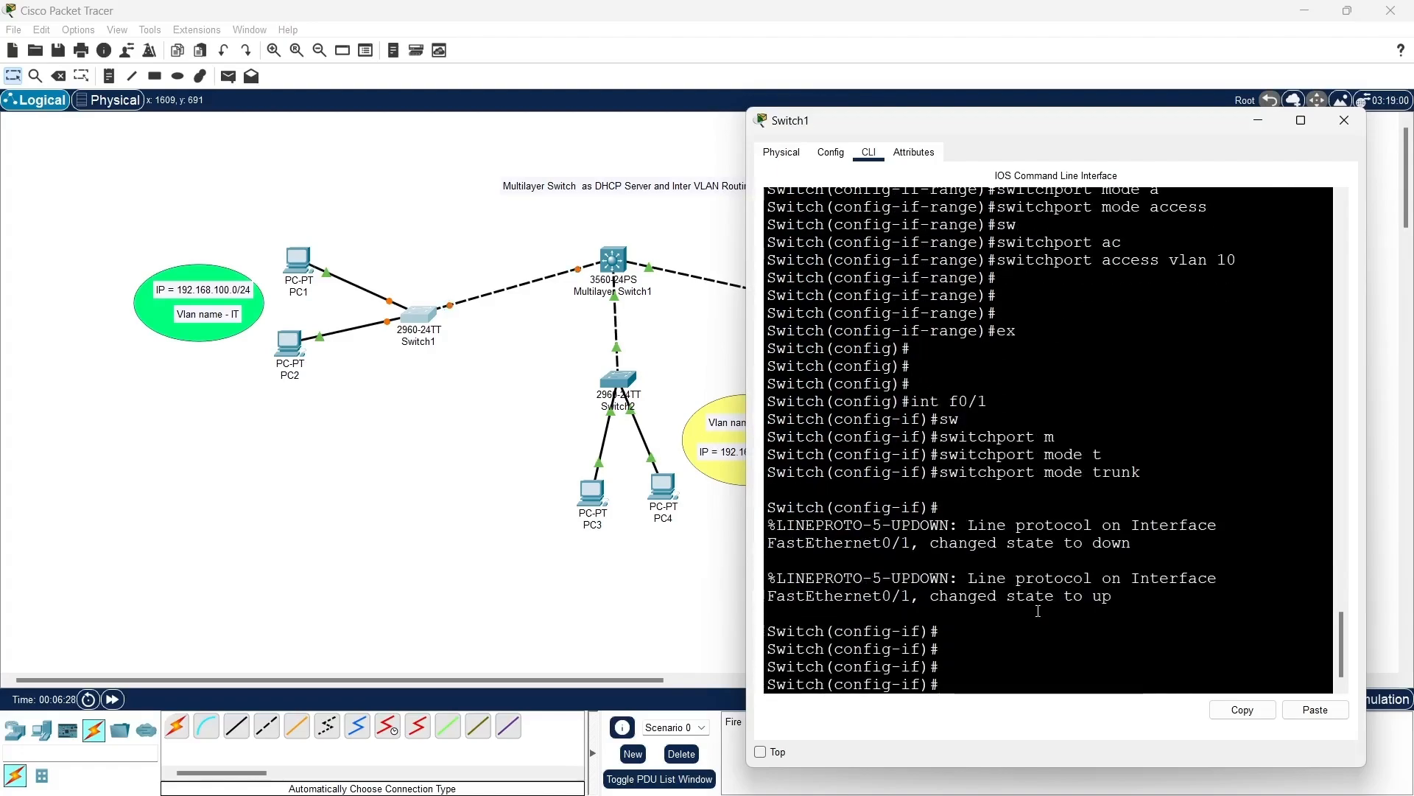
left_click(1345, 122)
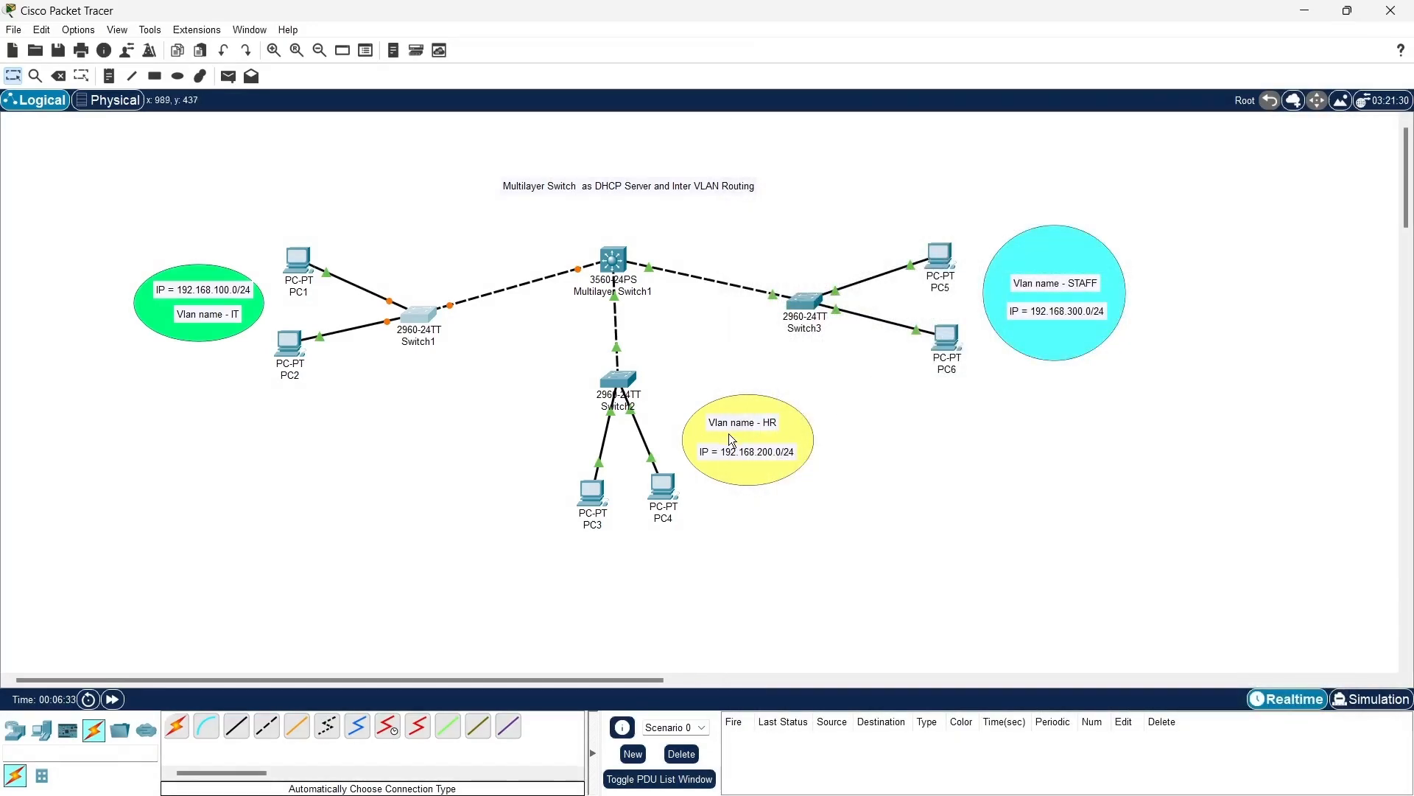
Step: Open Switch2's command-line interface in an enlarged window beside the topology and start the console session
left_click(628, 383)
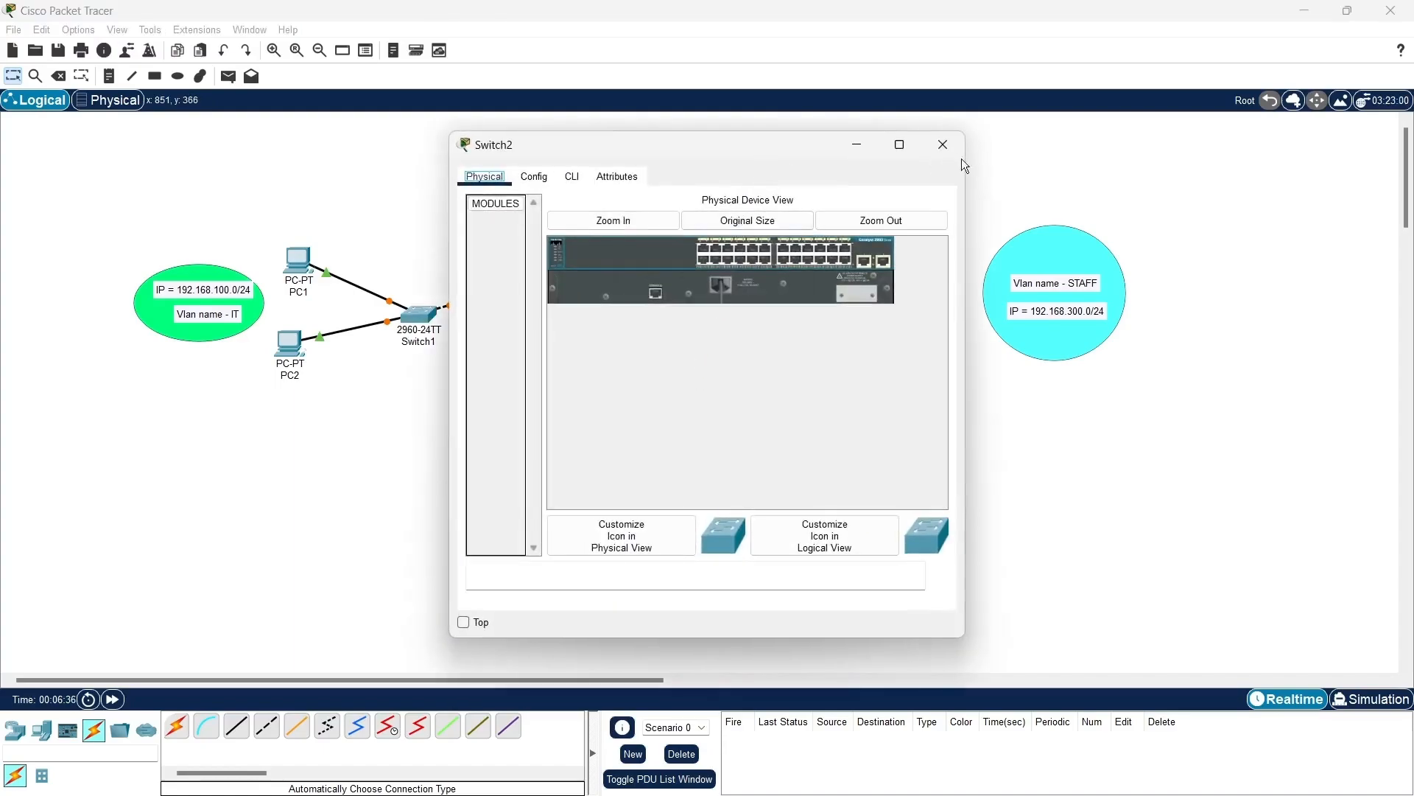
left_click_drag(780, 148, 1183, 112)
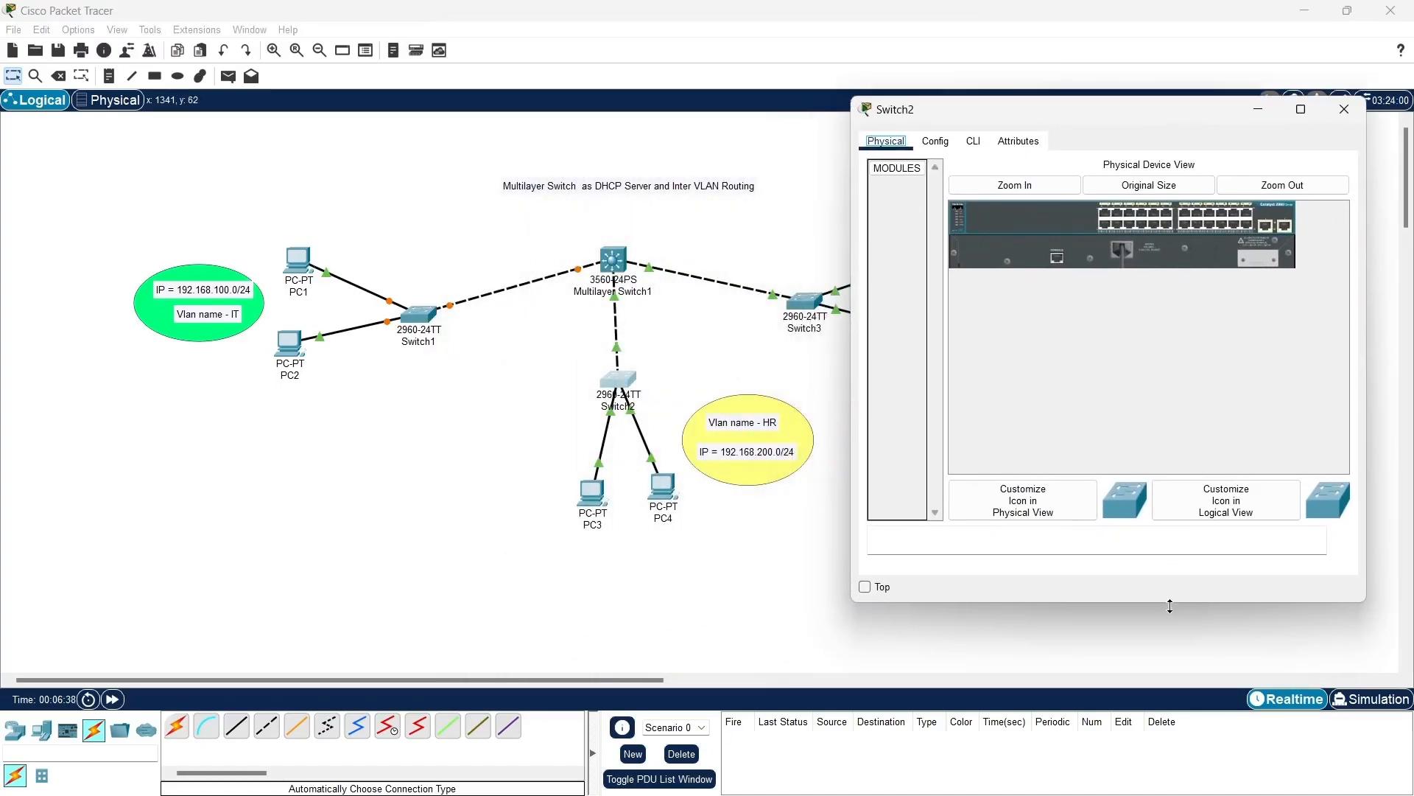
left_click_drag(1170, 605, 1188, 770)
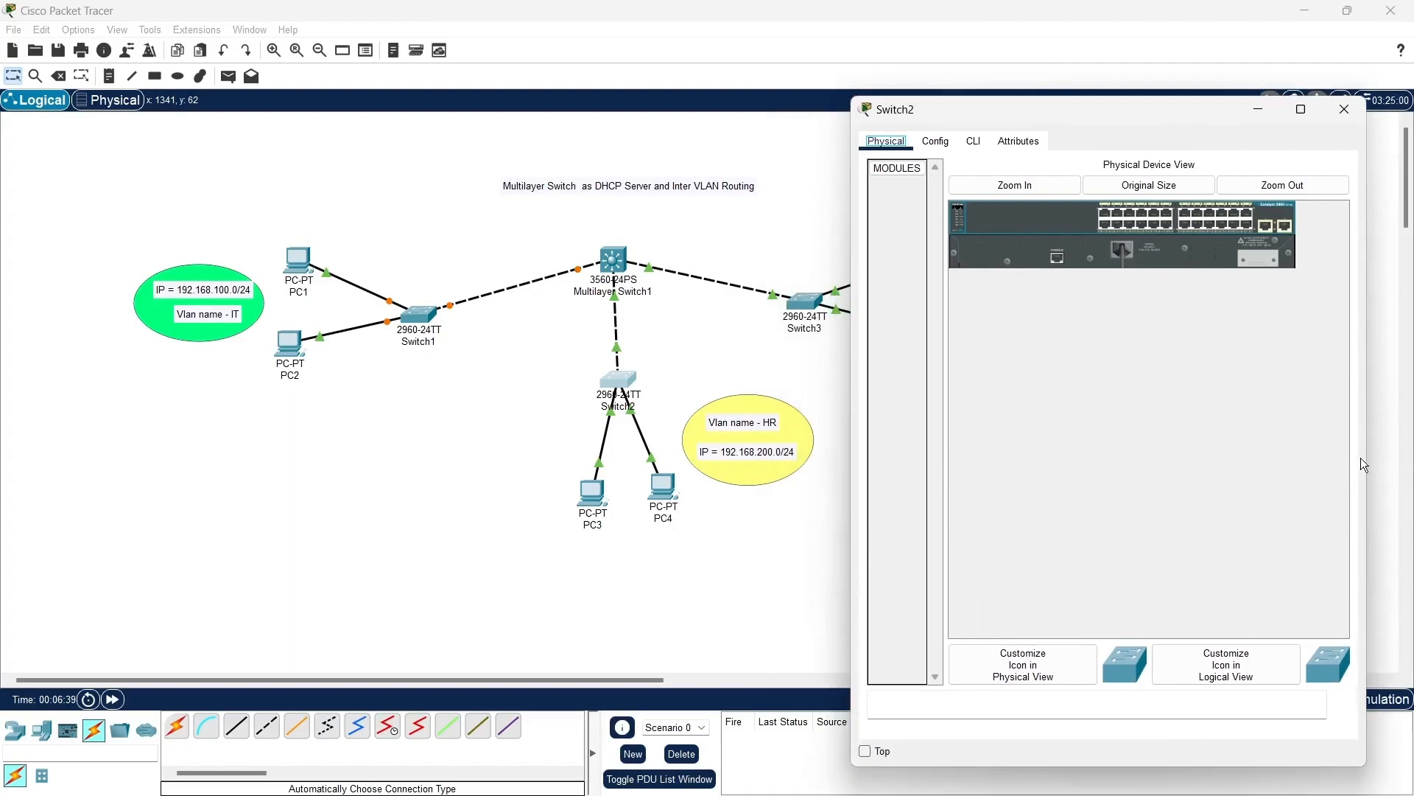
left_click_drag(1361, 458, 1410, 458)
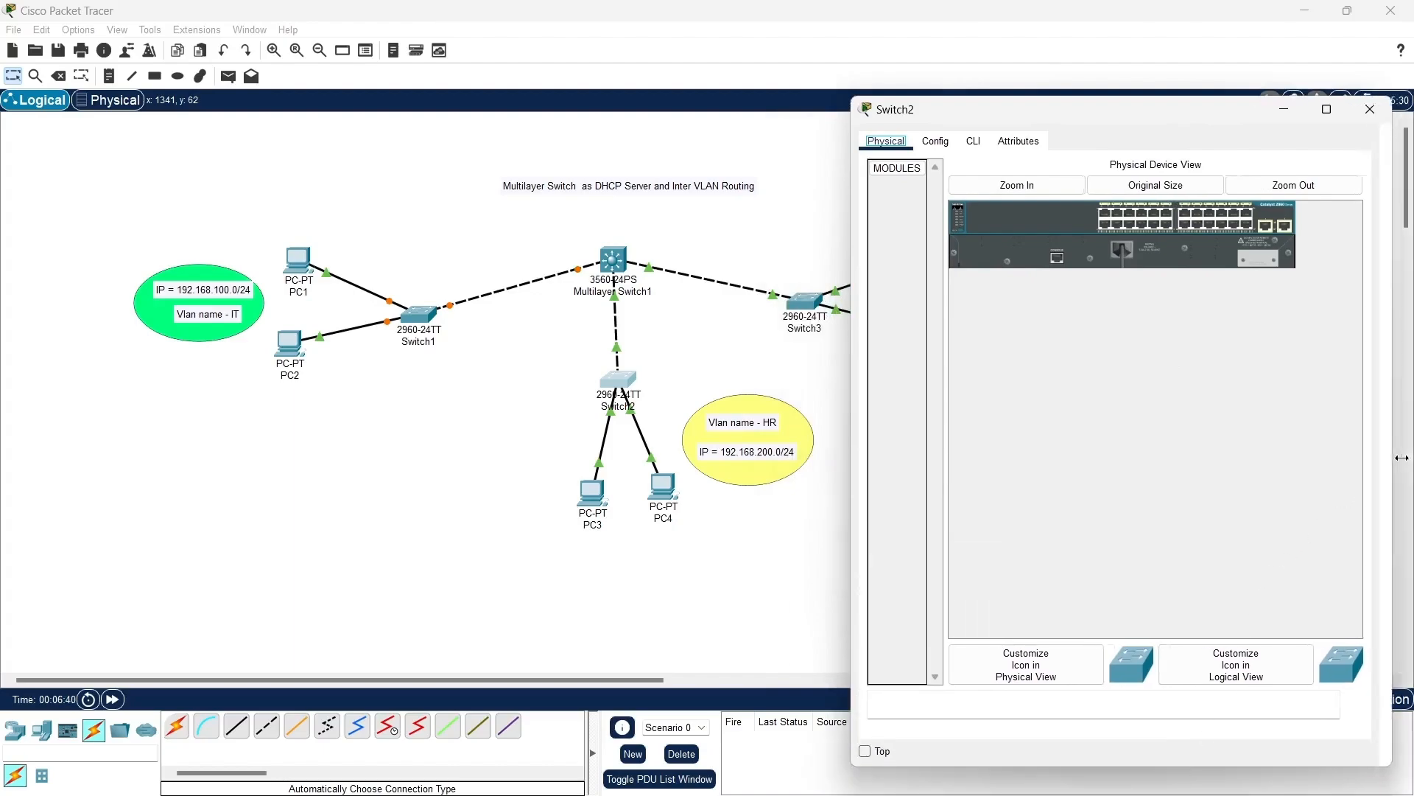
left_click(974, 142)
key("Return")
key("Return")
key("Return")
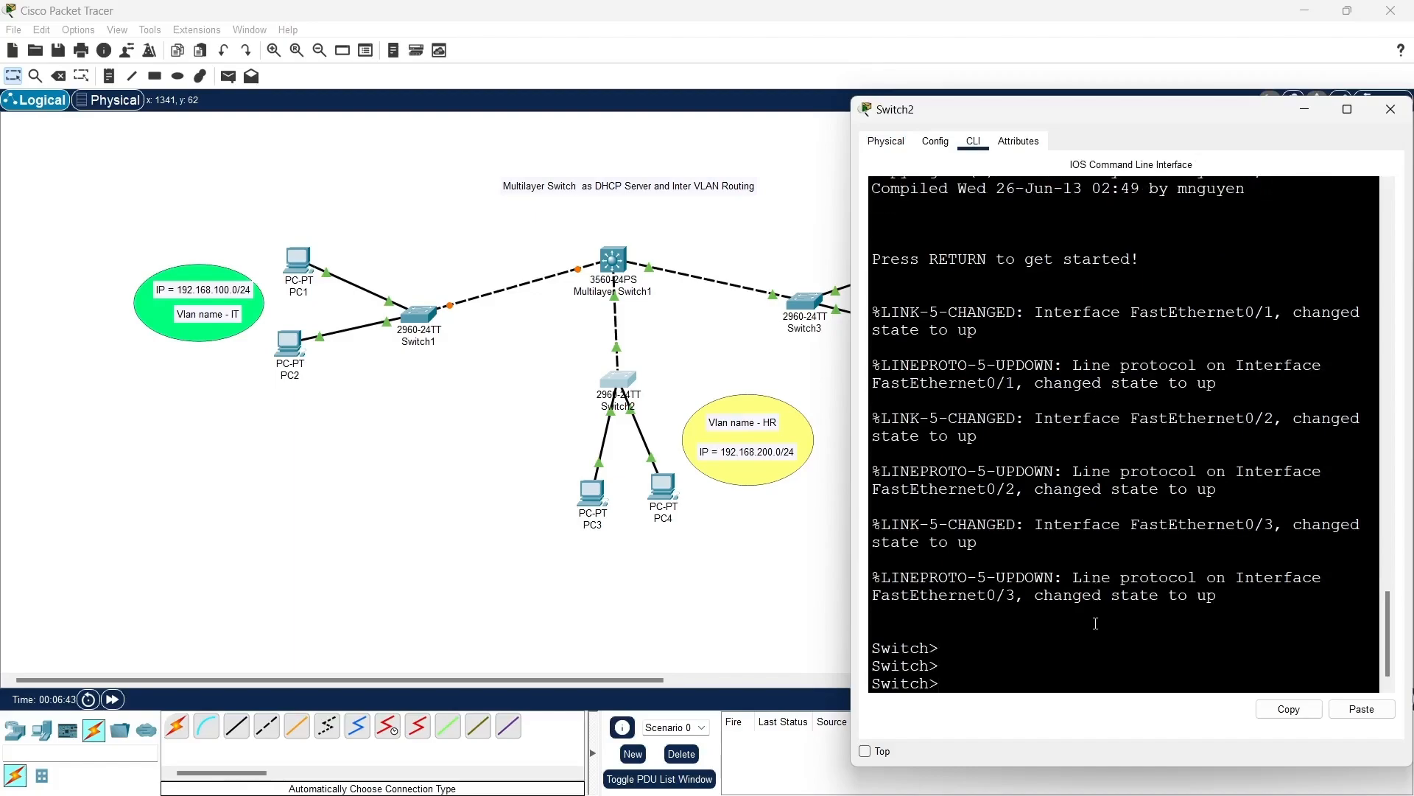
Step: Enter privileged mode on Switch2 with en, and enter global configuration mode with conf t
type("en")
key("Return")
key("Return")
type("co")
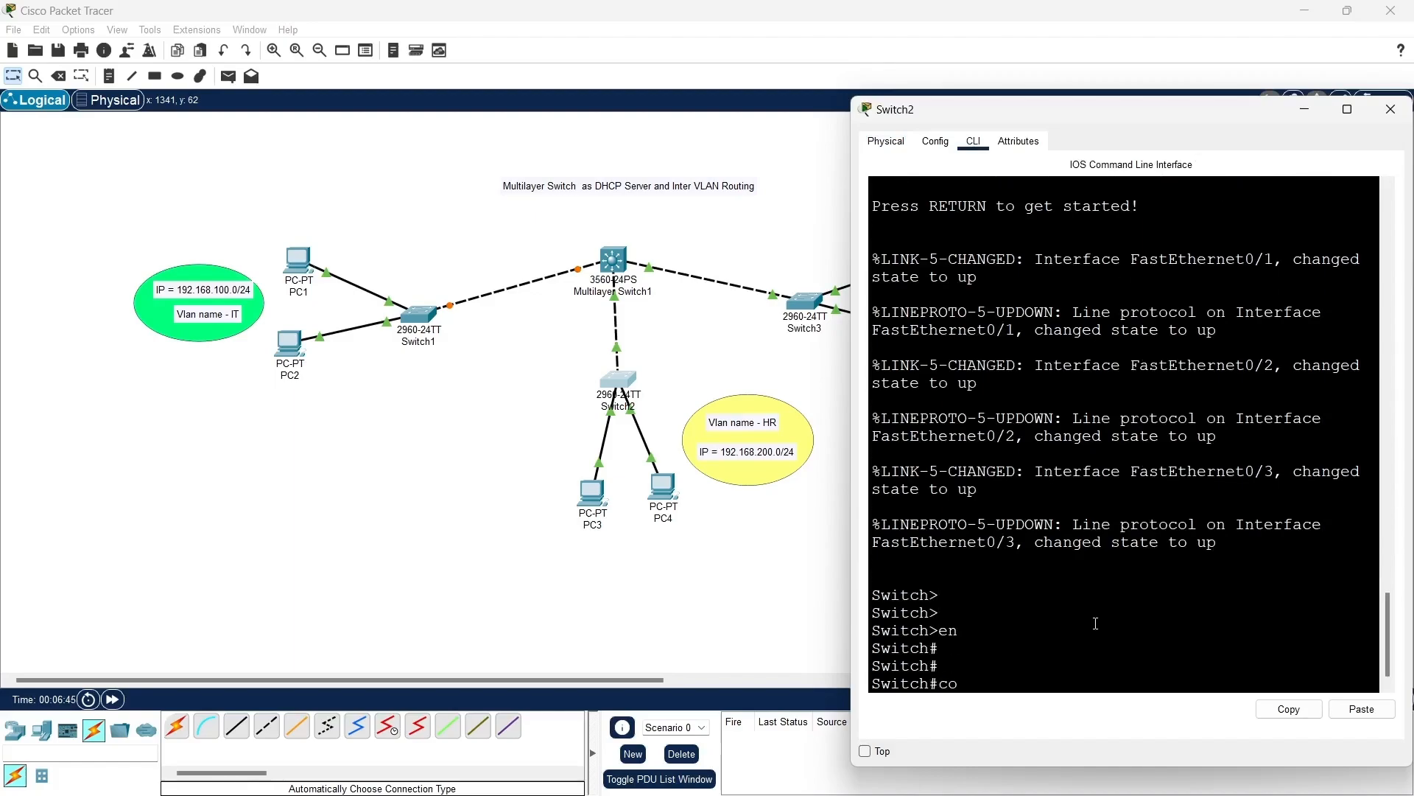
type("nf t")
key("Return")
key("Return")
key("Return")
Step: Create VLAN 20 on Switch2, name it HR, and return to global configuration mode
type("vl")
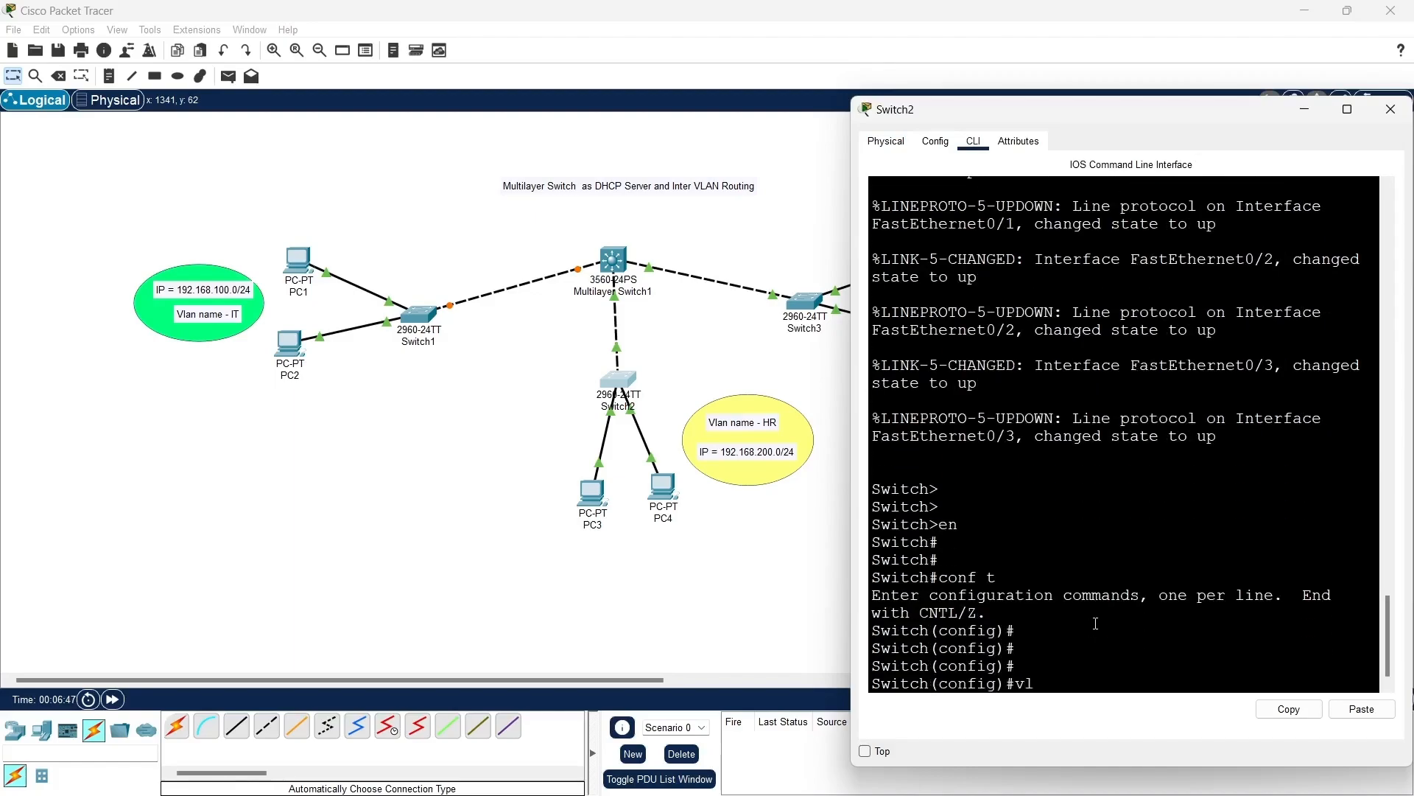
type("an 20")
key("Return")
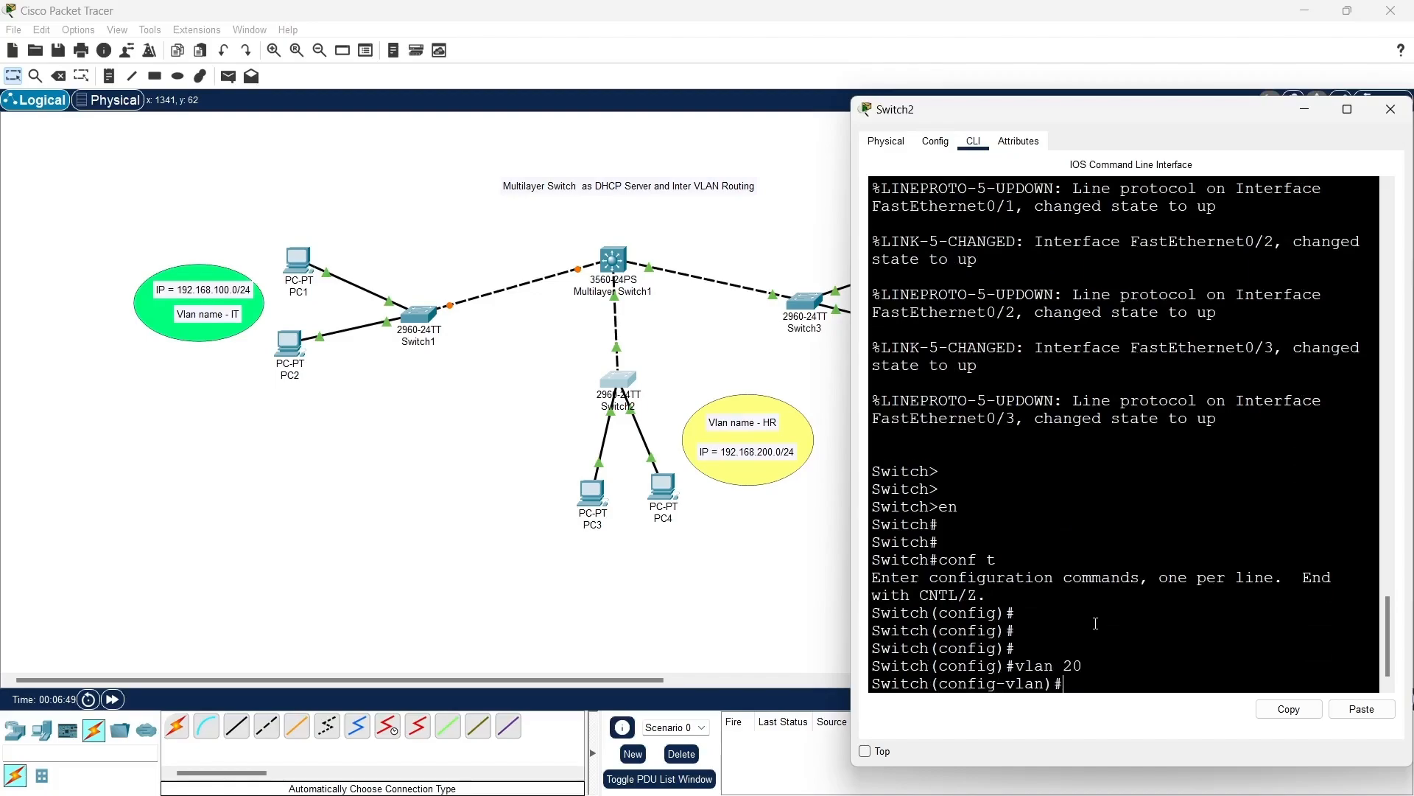
type("name HR")
key("Return")
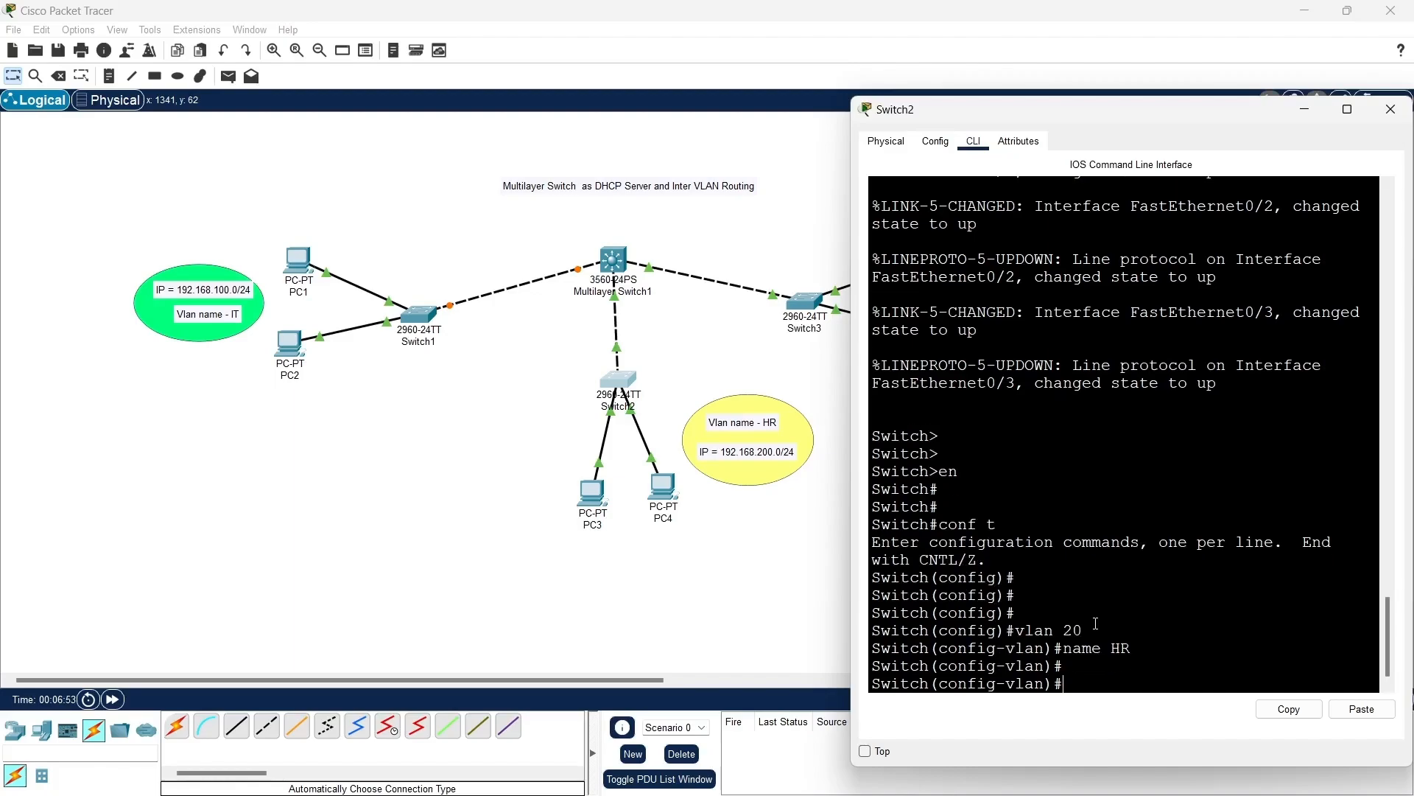
type("ex")
key("Return")
key("Return")
key("Return")
Step: Select the interface range f0/2-3 on Switch2 and set it to switchport mode access
type("int")
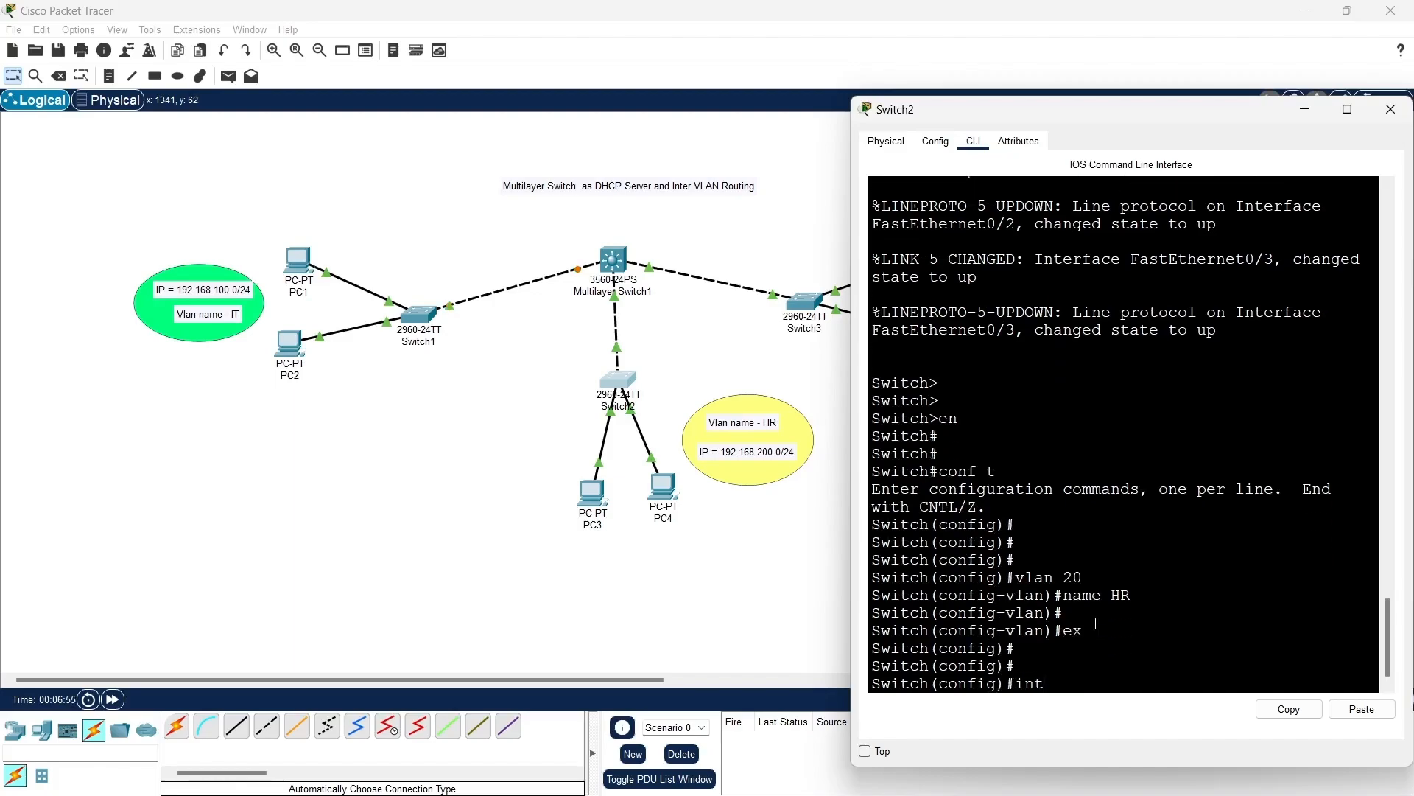
type(" ran f0/2-3")
key("Return")
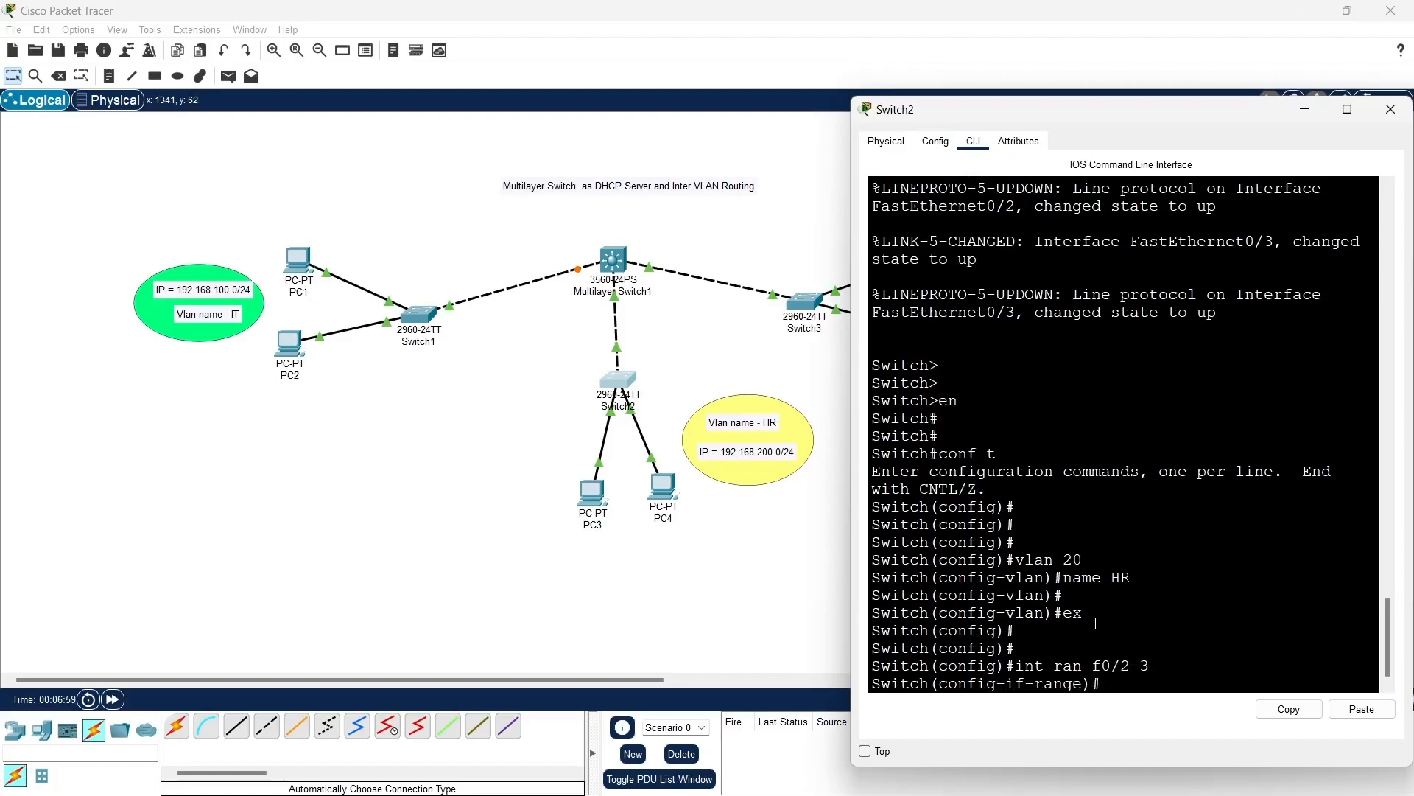
type("sw")
key("Tab")
type("m")
key("Tab")
type("a")
key("Tab")
key("Return")
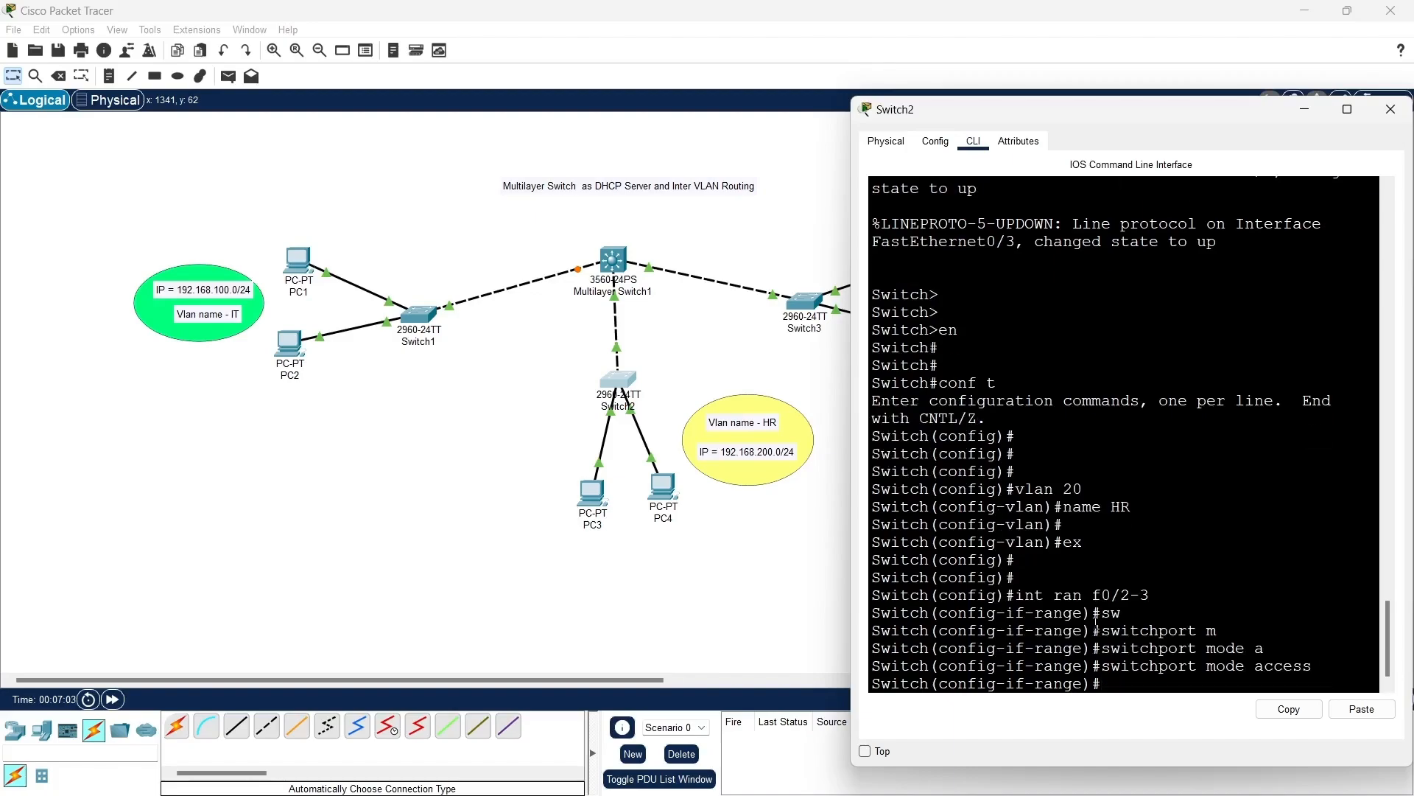
Step: Assign Switch2's selected interface range f0/2-3 to access VLAN 20
type("sw")
key("Tab")
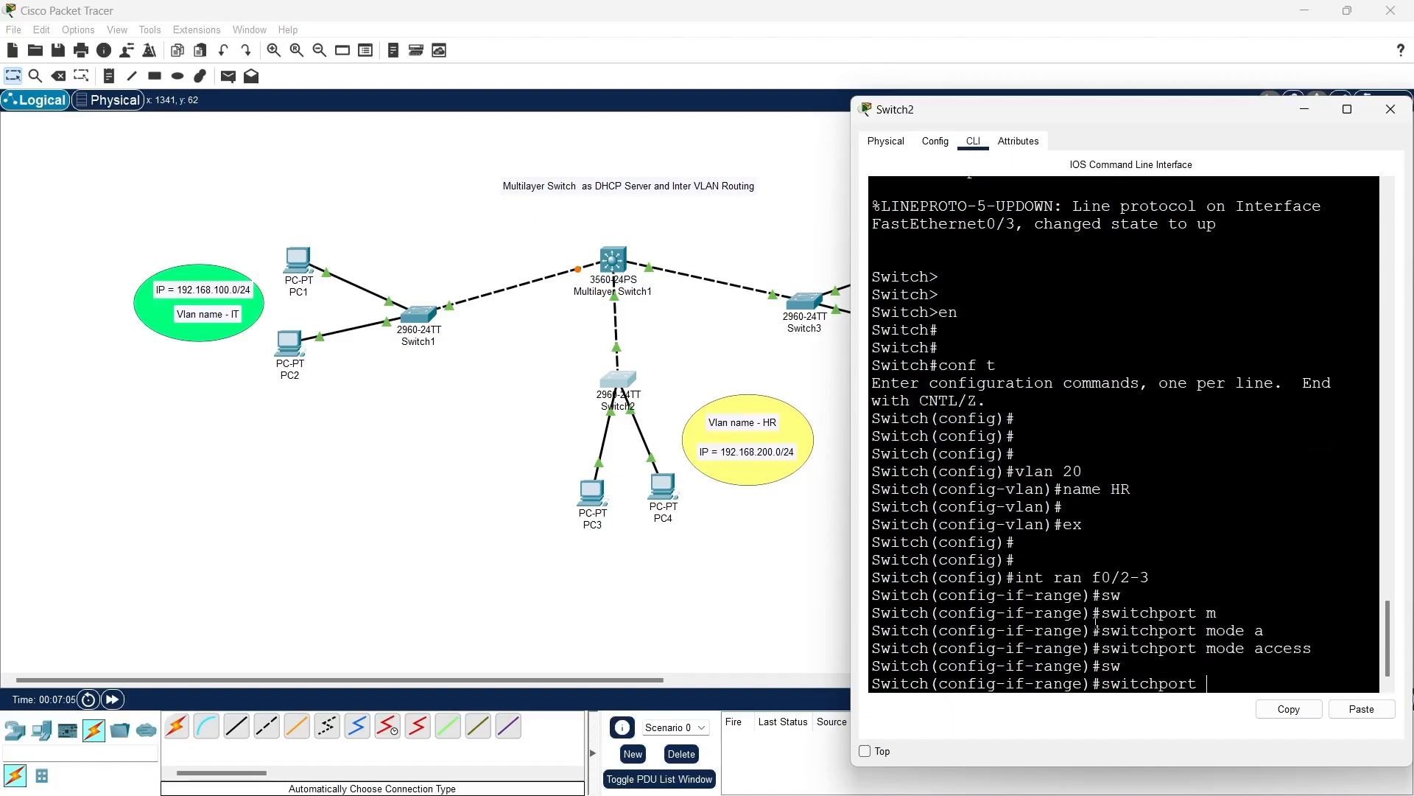
type("ac")
key("Tab")
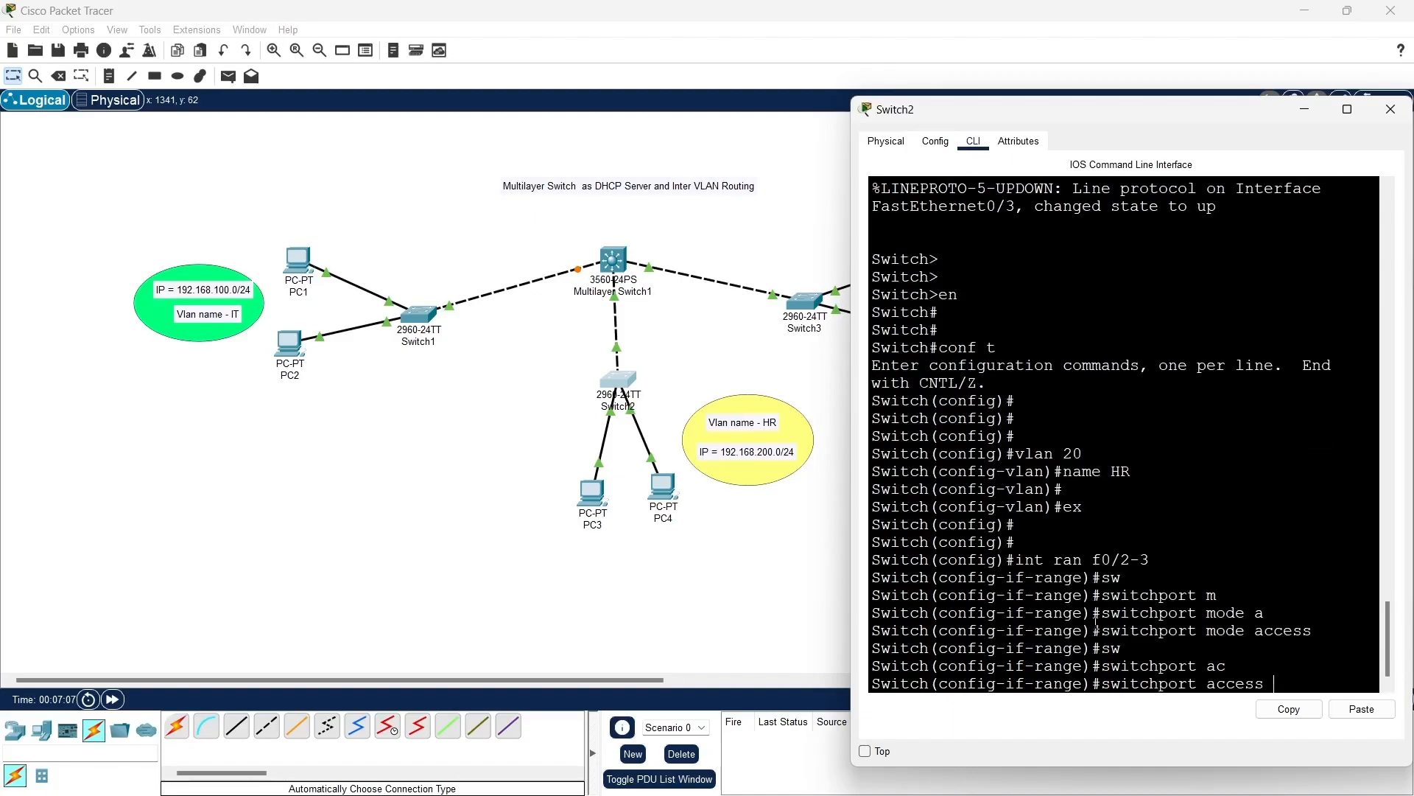
type("vlan 20")
key("Return")
key("Return")
key("Return")
key("Return")
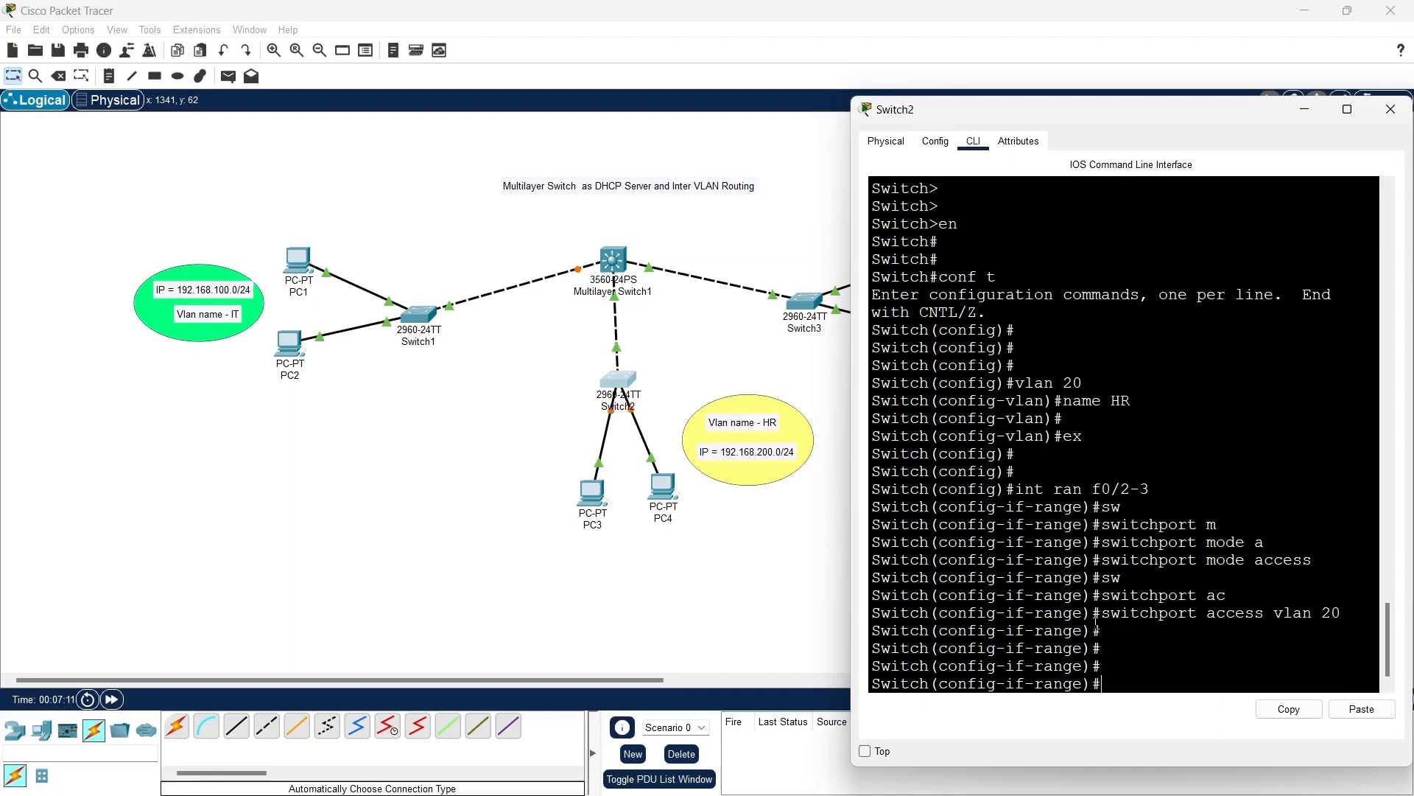
Step: Leave Switch2's interface range f0/2-3 configuration and return to global configuration mode with ex
type("ex")
key("Return")
key("Return")
key("Return")
Step: Select interface f0/1 on Switch2 and set it to switchport mode trunk
type("i")
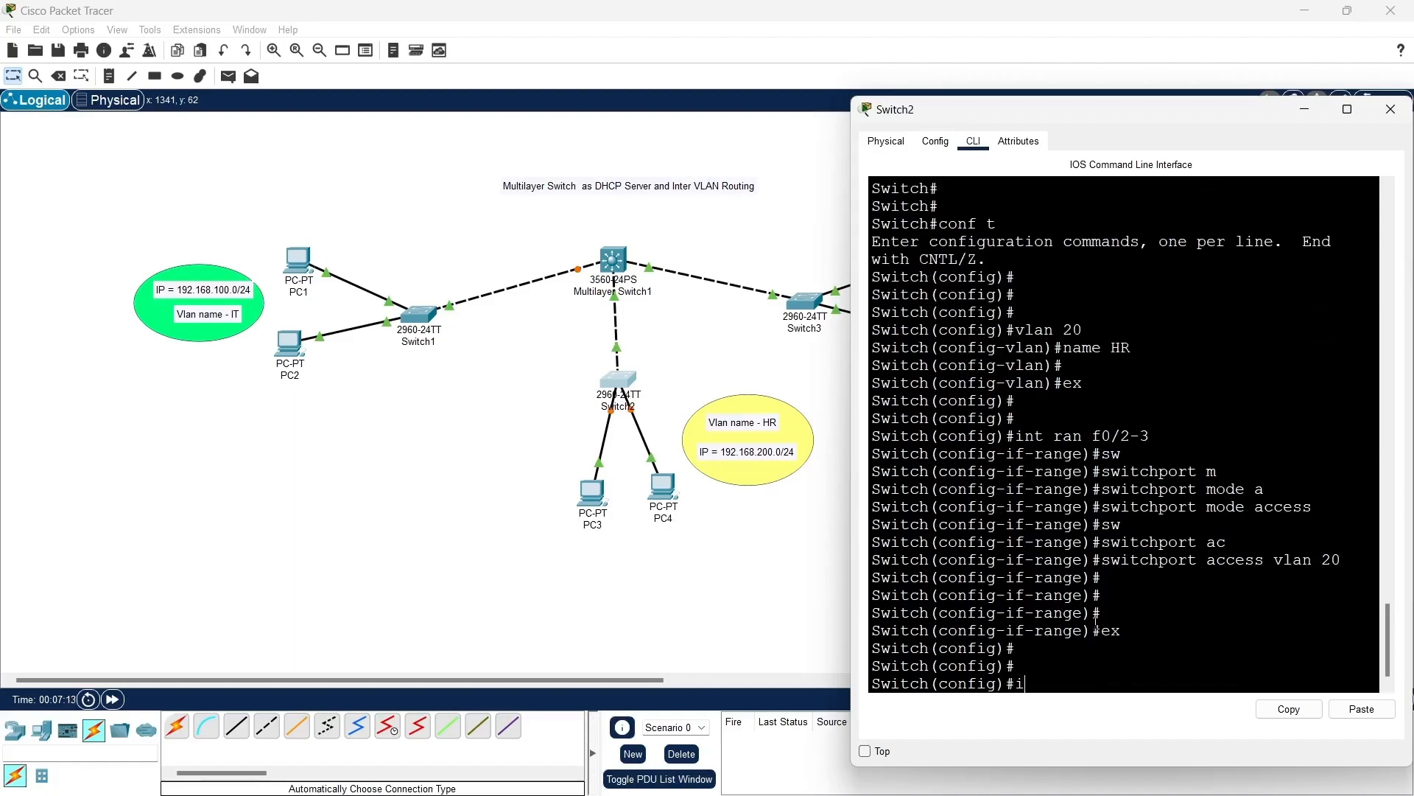
type("nt f0")
type("/1")
key("Return")
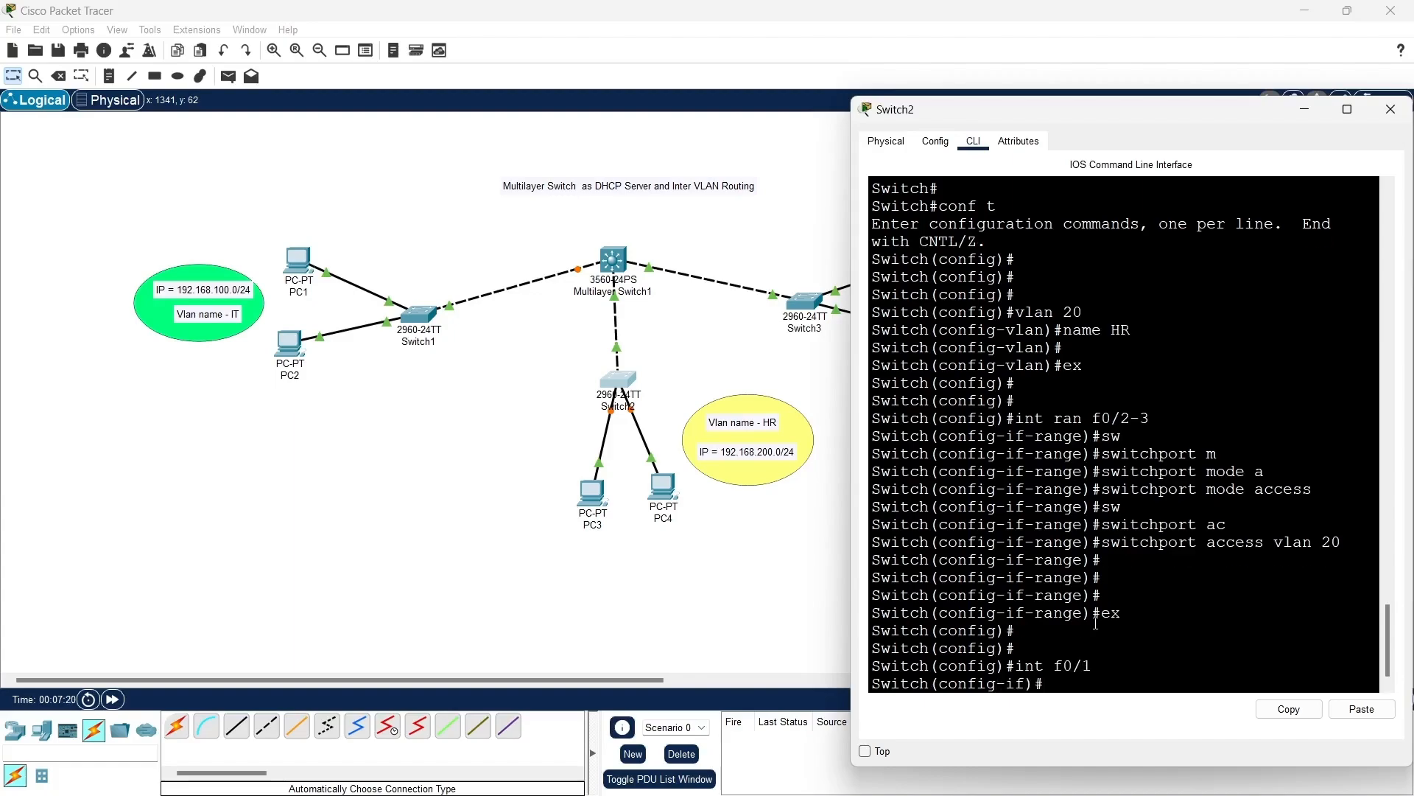
type("sw")
key("Tab")
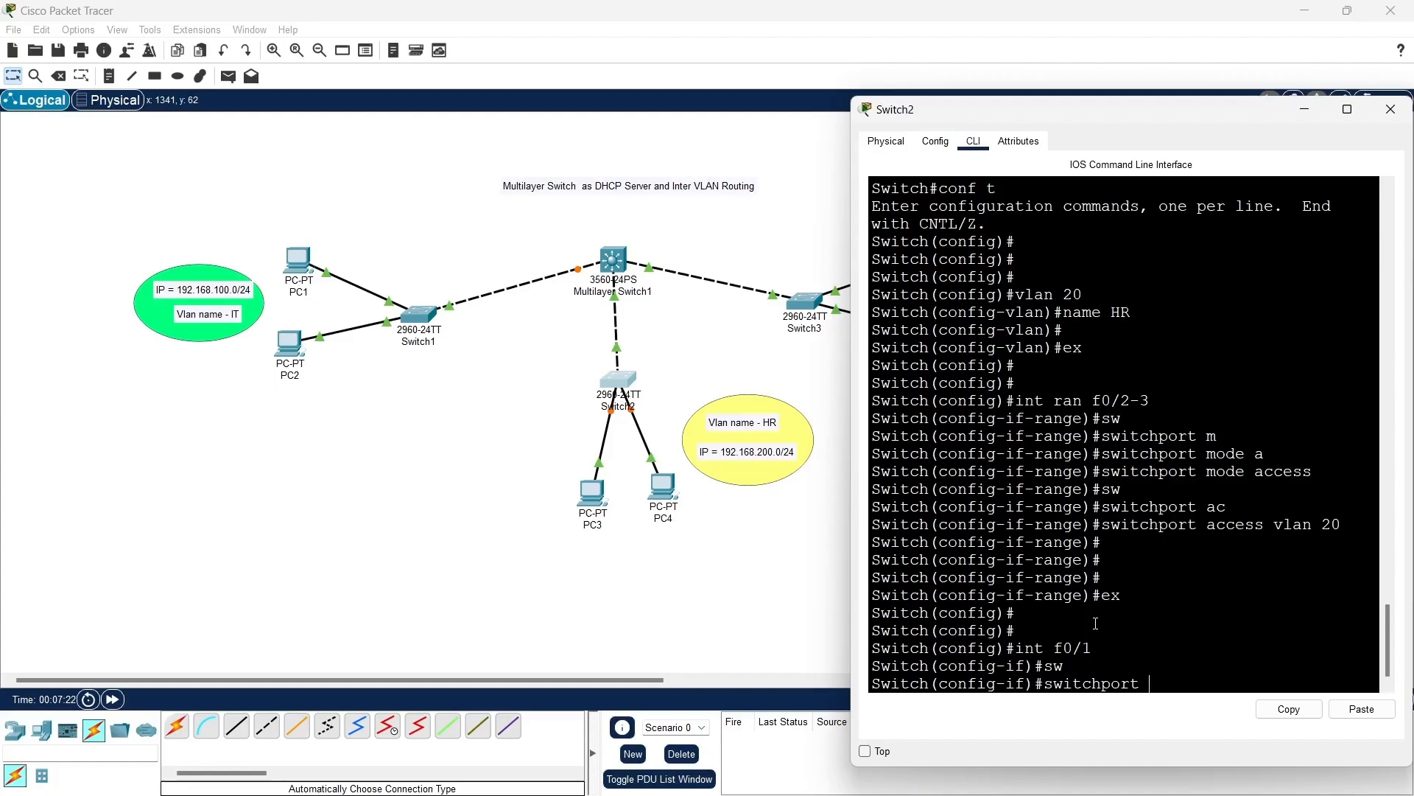
type("m")
key("Tab")
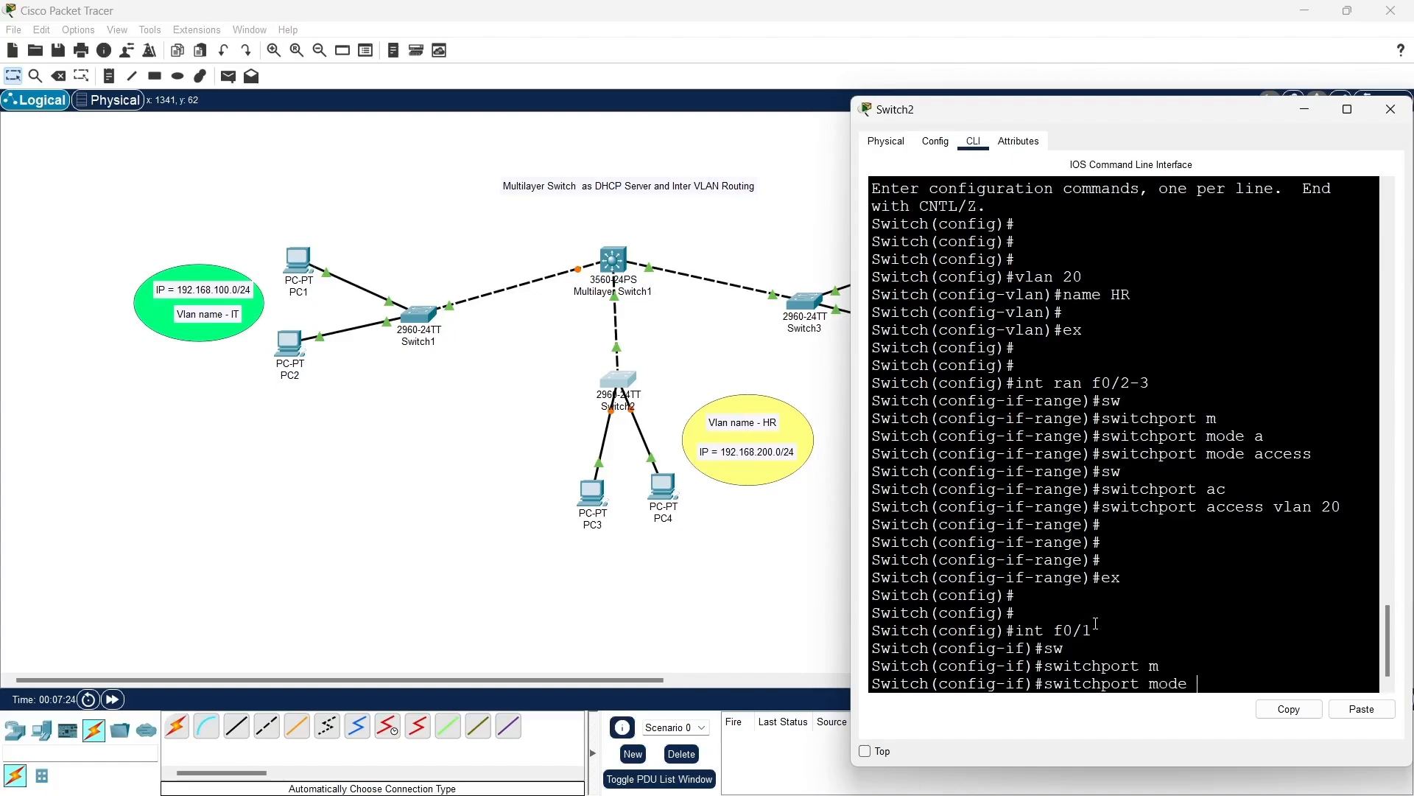
type("tr")
key("Tab")
key("Return")
key("Return")
key("Return")
key("Return")
Step: Exit interface f0/1 configuration on Switch2 with ex, and return to privileged mode with end
type("ex")
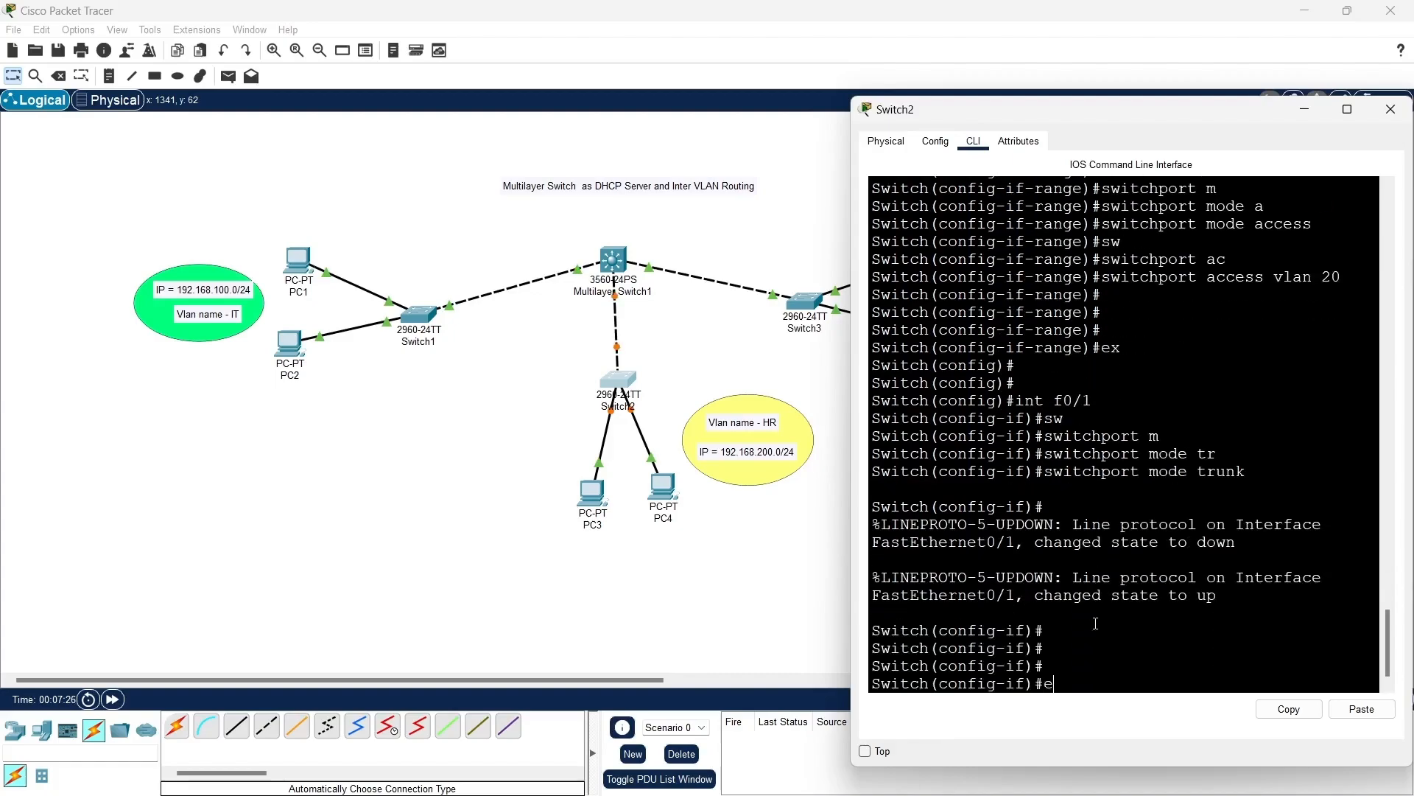
key("Return")
key("Return")
key("Return")
key("Return")
key("Return")
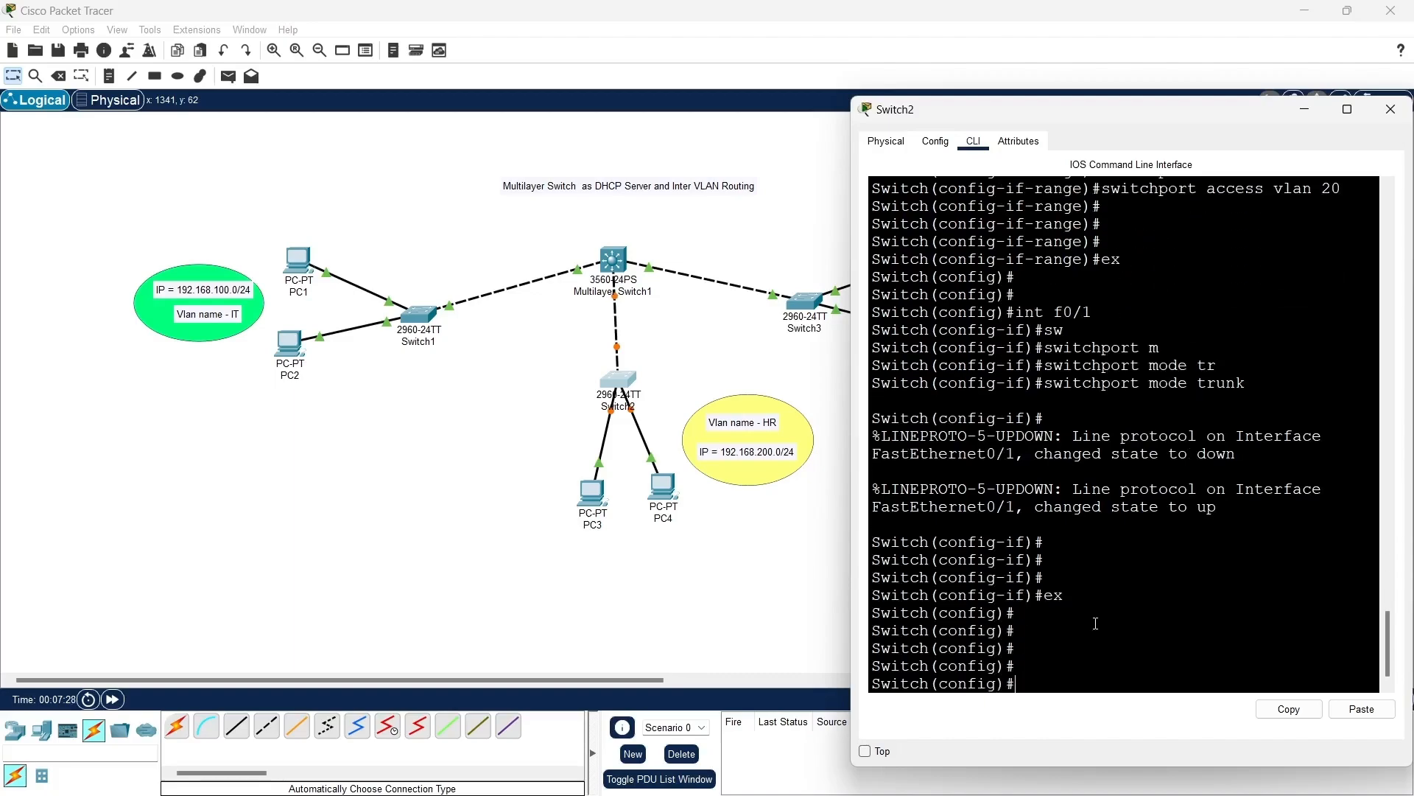
type("end")
key("Return")
key("Return")
key("Return")
key("Return")
Step: Run show vl bri on Switch2, widen the console window and examine the VLAN 20 HR row
type("s")
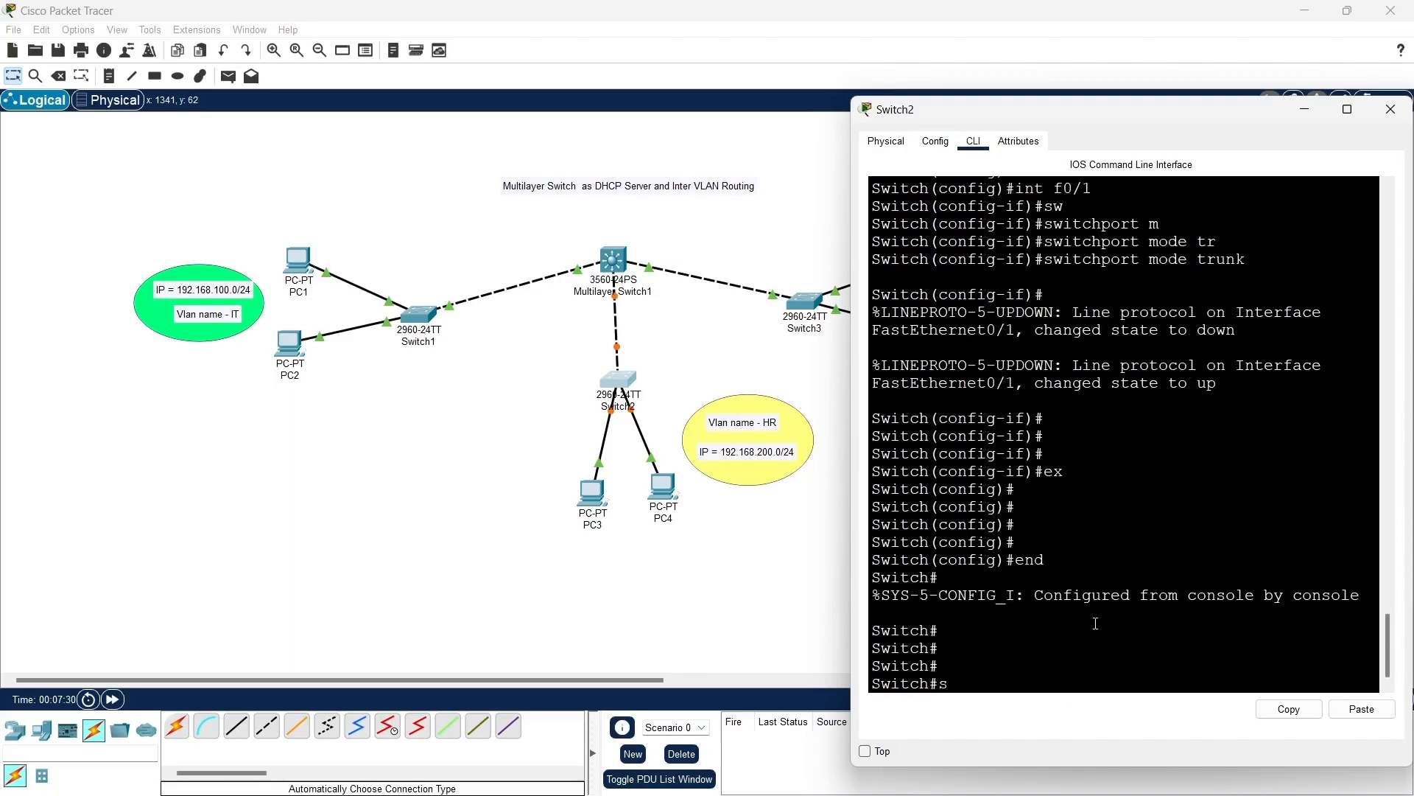
type("how vl bri")
key("Return")
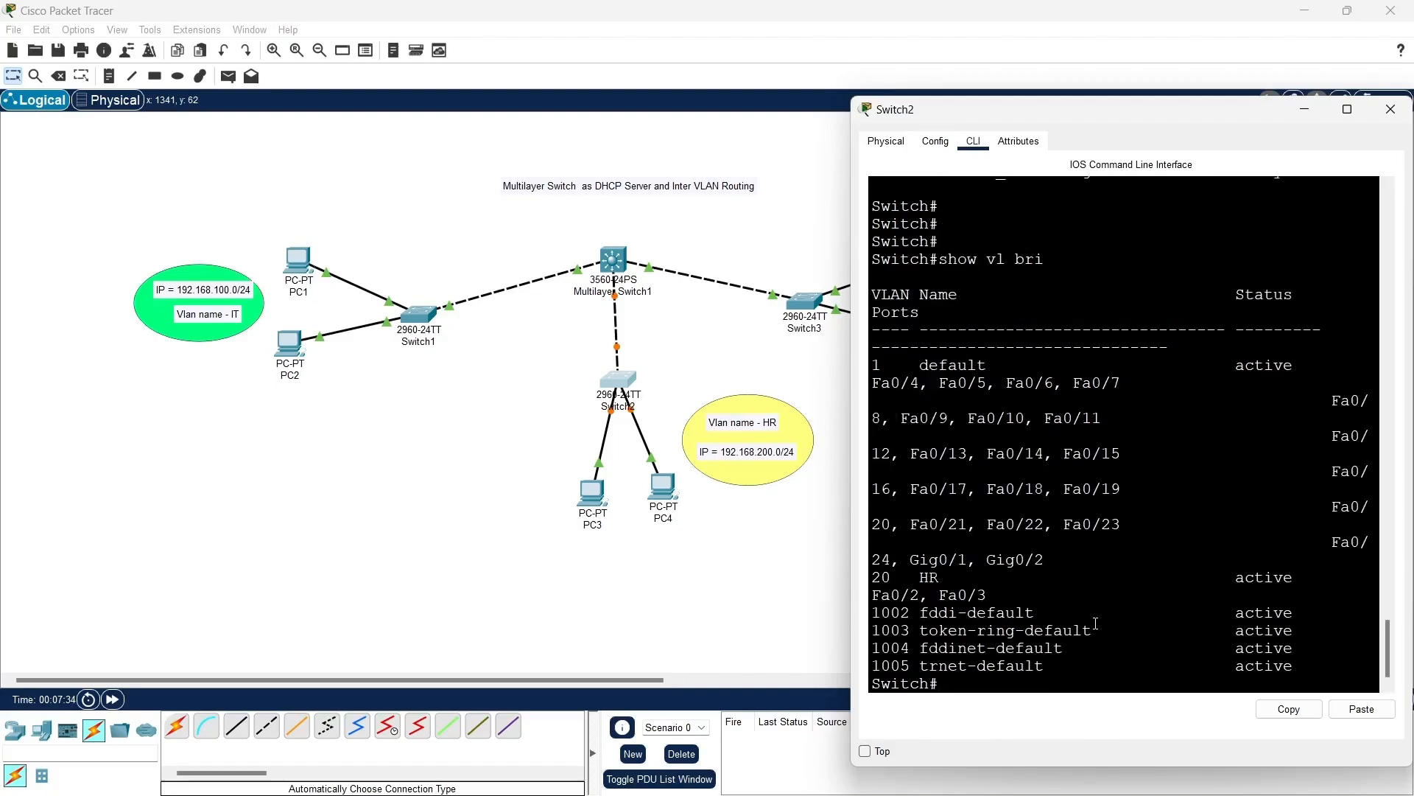
key("Return")
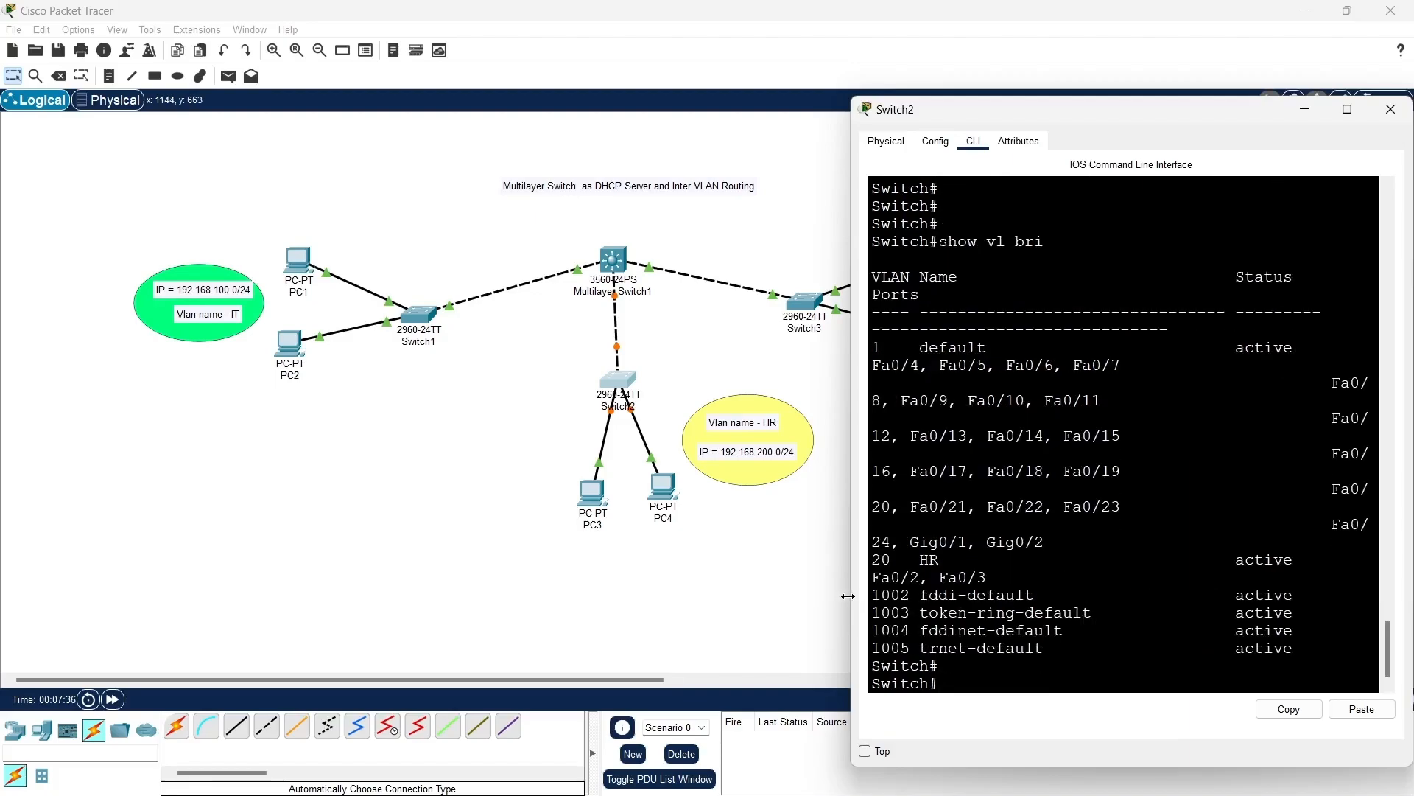
left_click_drag(853, 597, 1086, 579)
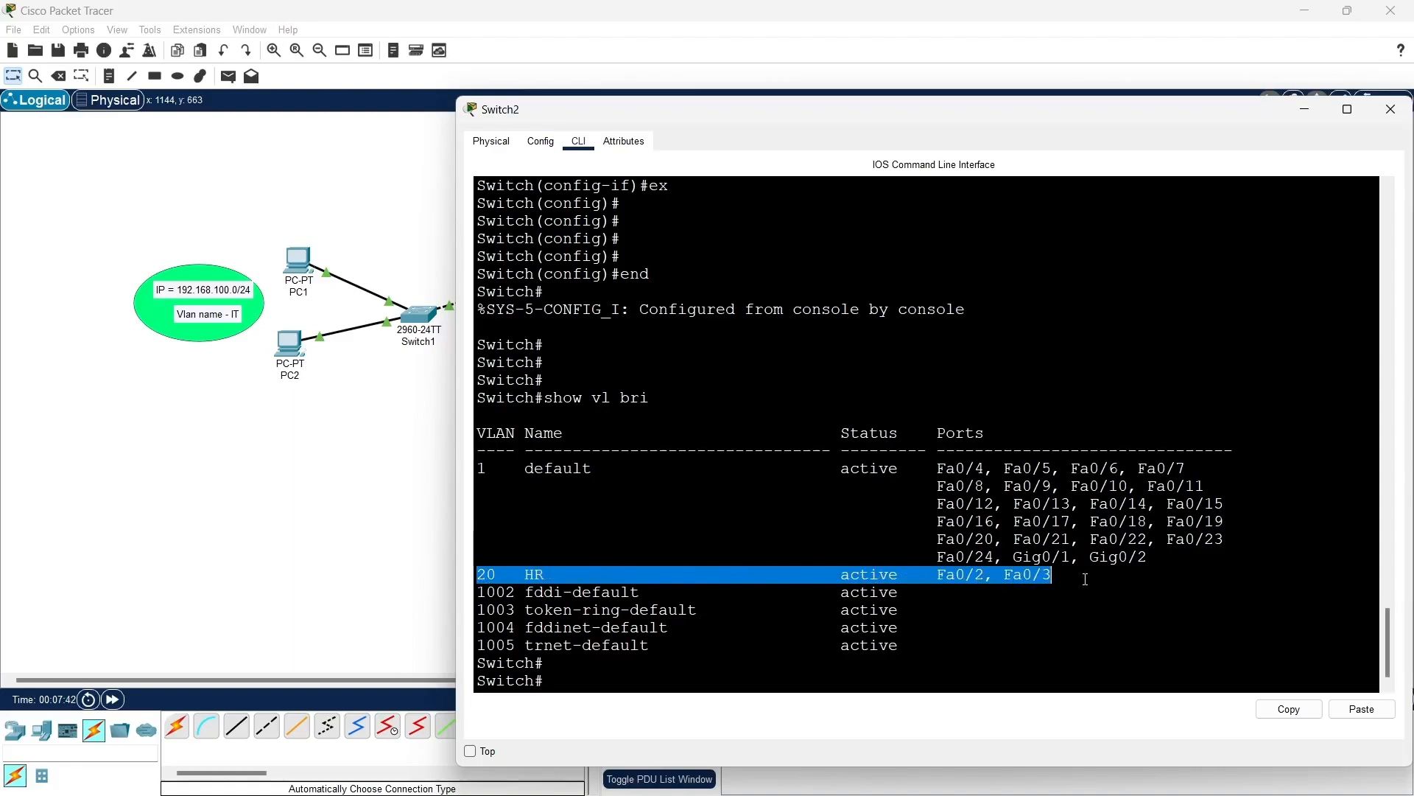
left_click(935, 684)
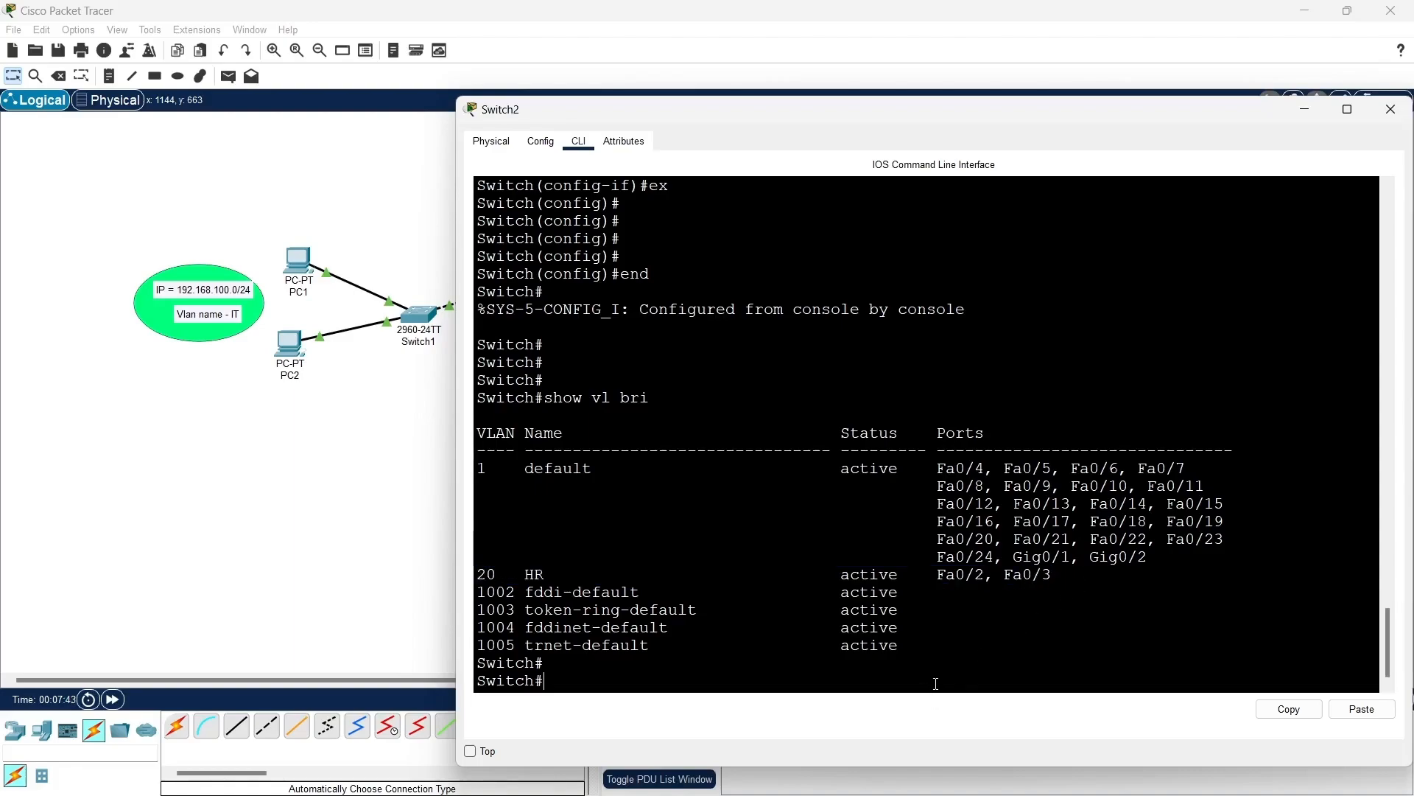
Step: Run show interfaces trunk on Switch2 and examine the trunk status of Fa0/1
type("sh")
key("Tab")
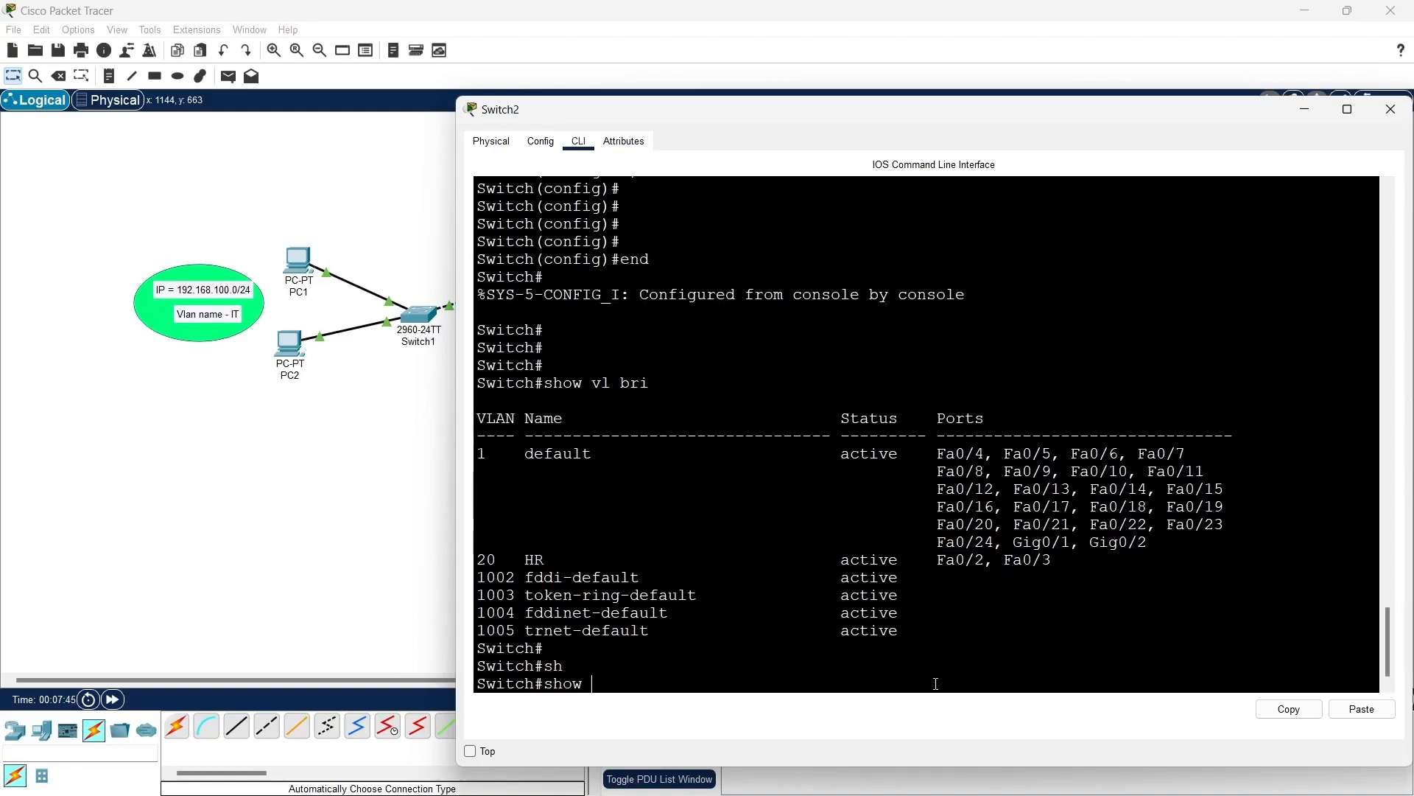
type("int")
key("Tab")
type("tr")
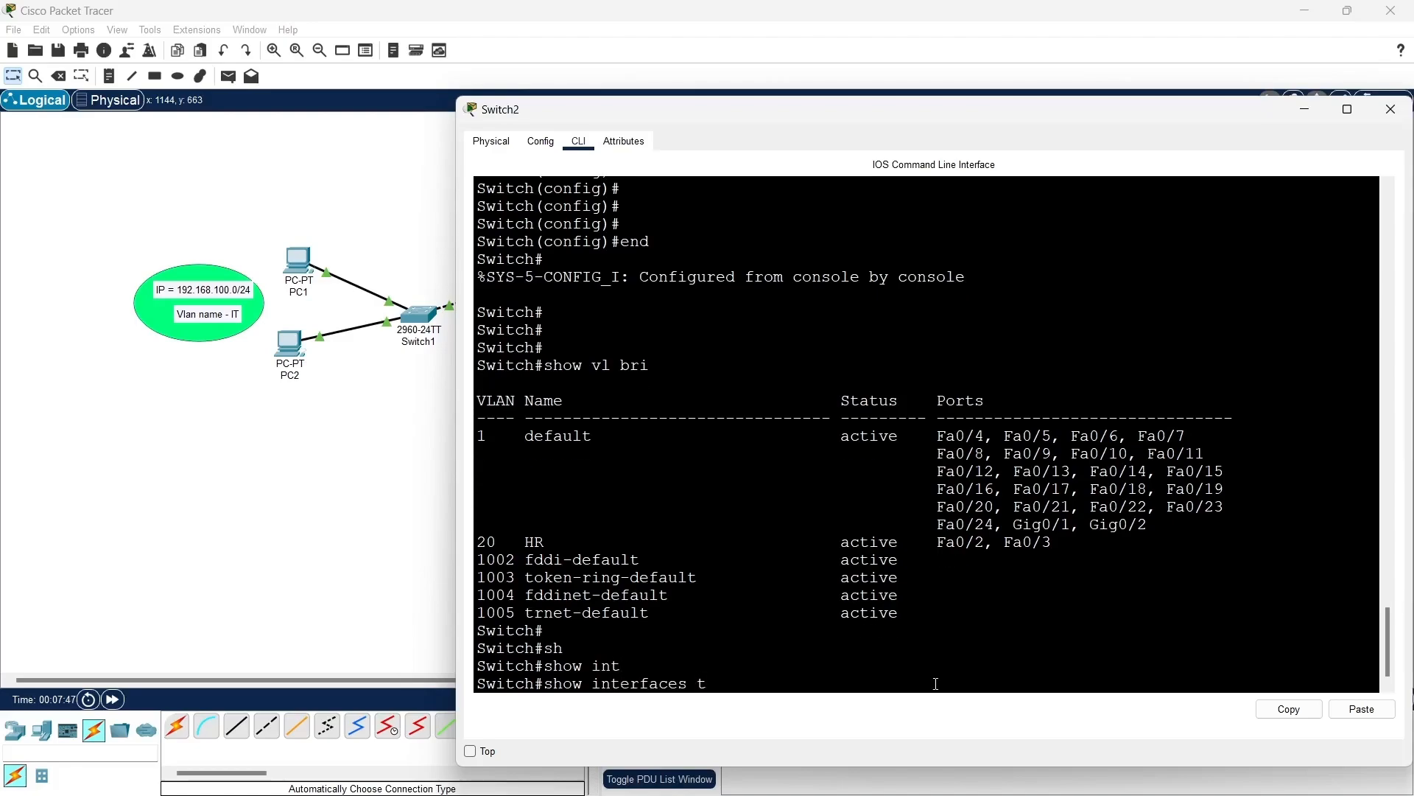
key("Tab")
key("Return")
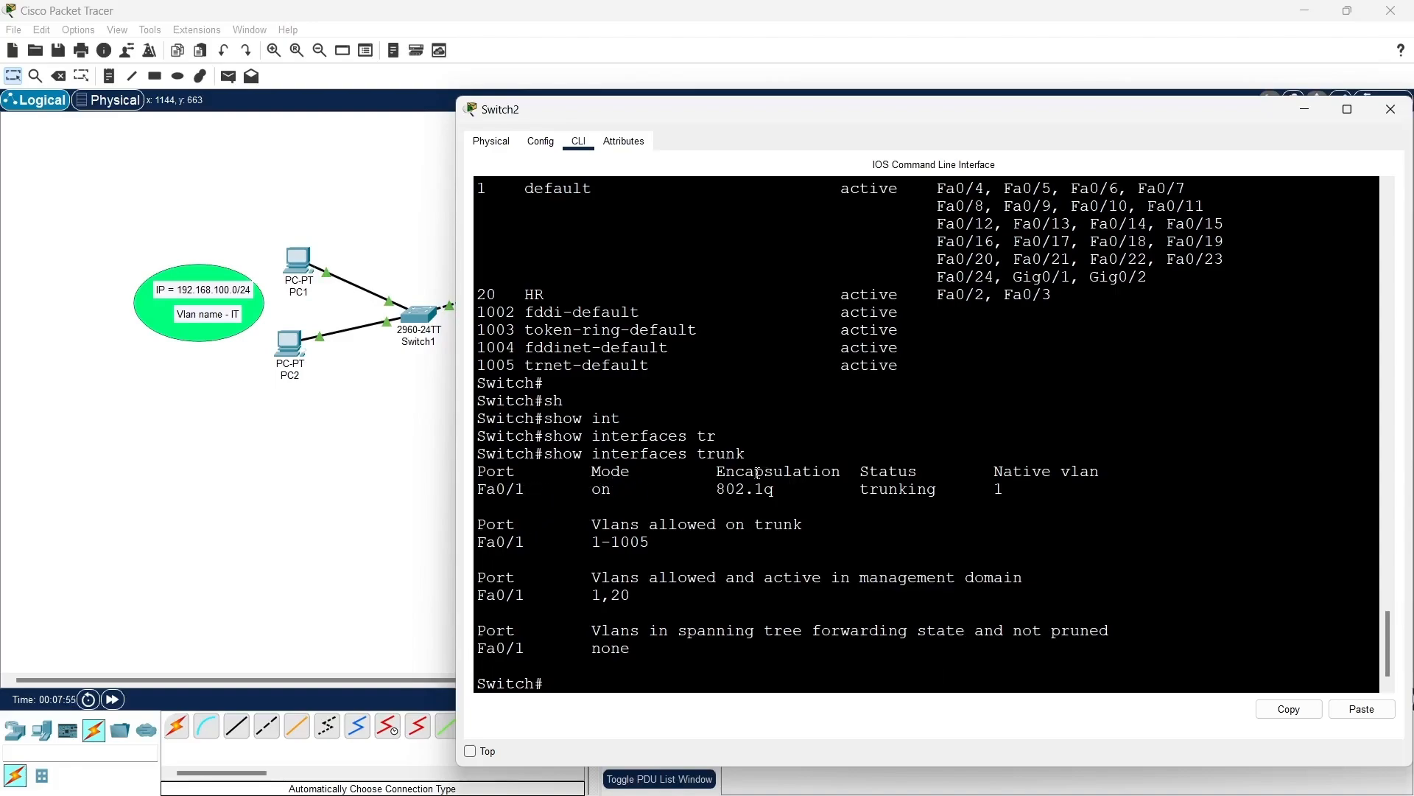
left_click_drag(860, 490, 966, 490)
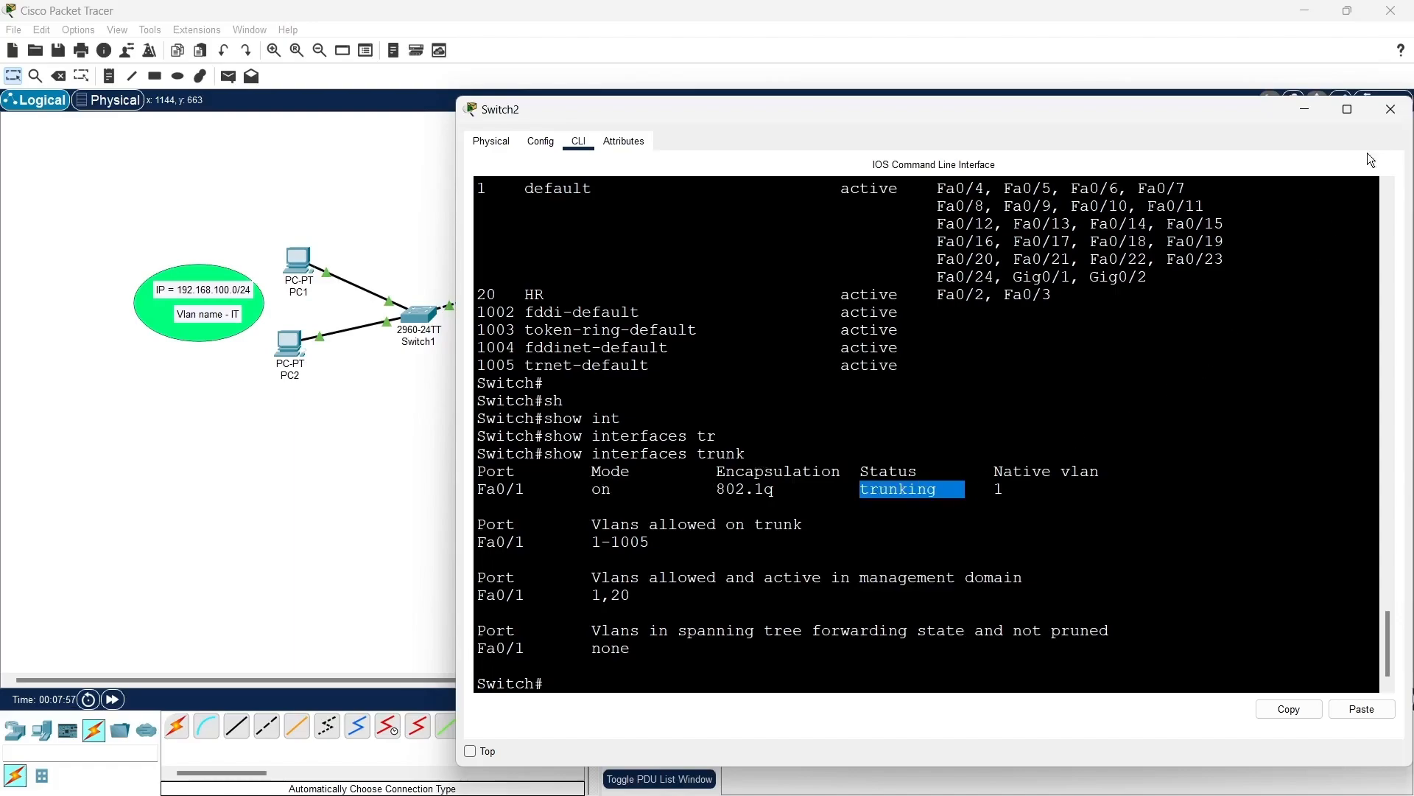
Step: Close Switch2's window, open the command-line interface of Switch3 and widen its window
left_click(1385, 118)
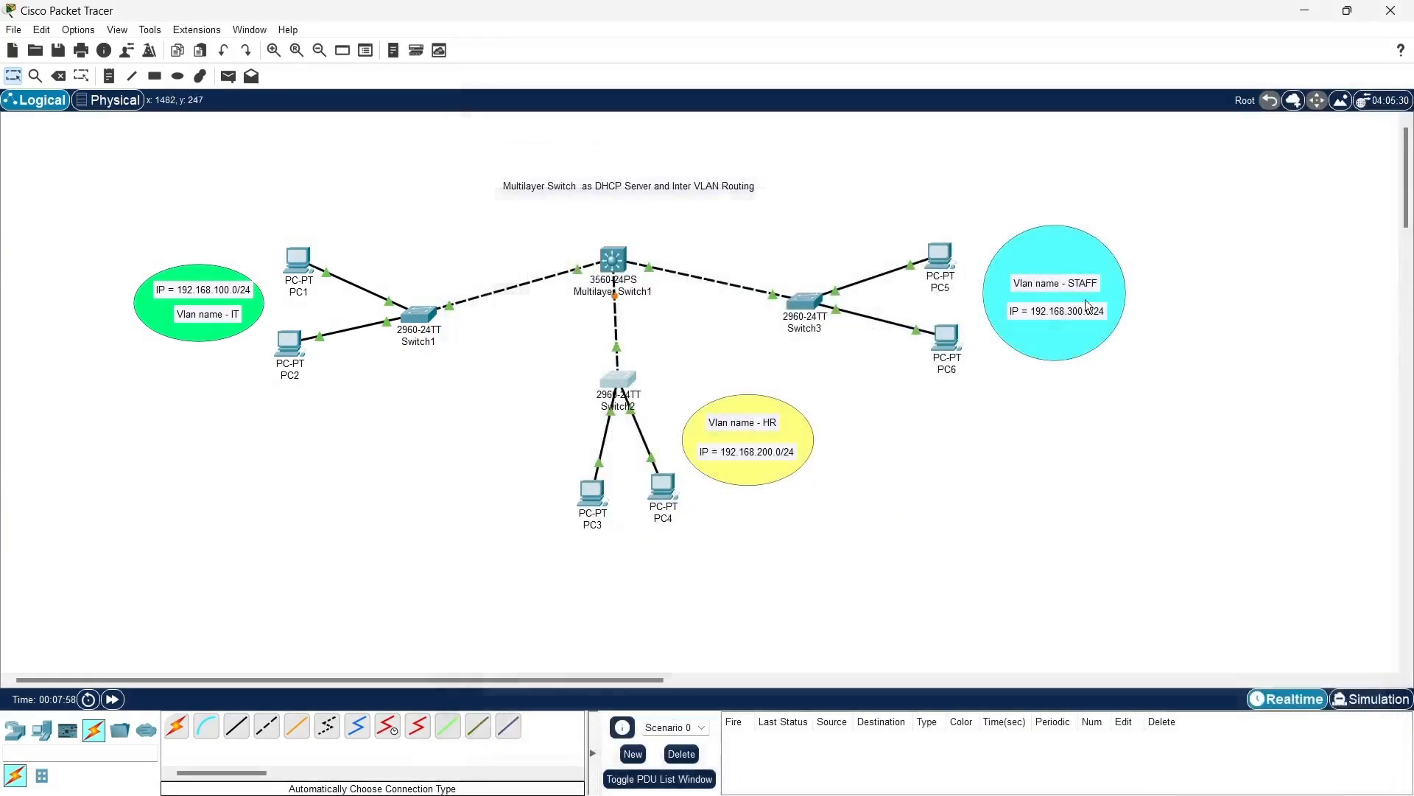
left_click(815, 308)
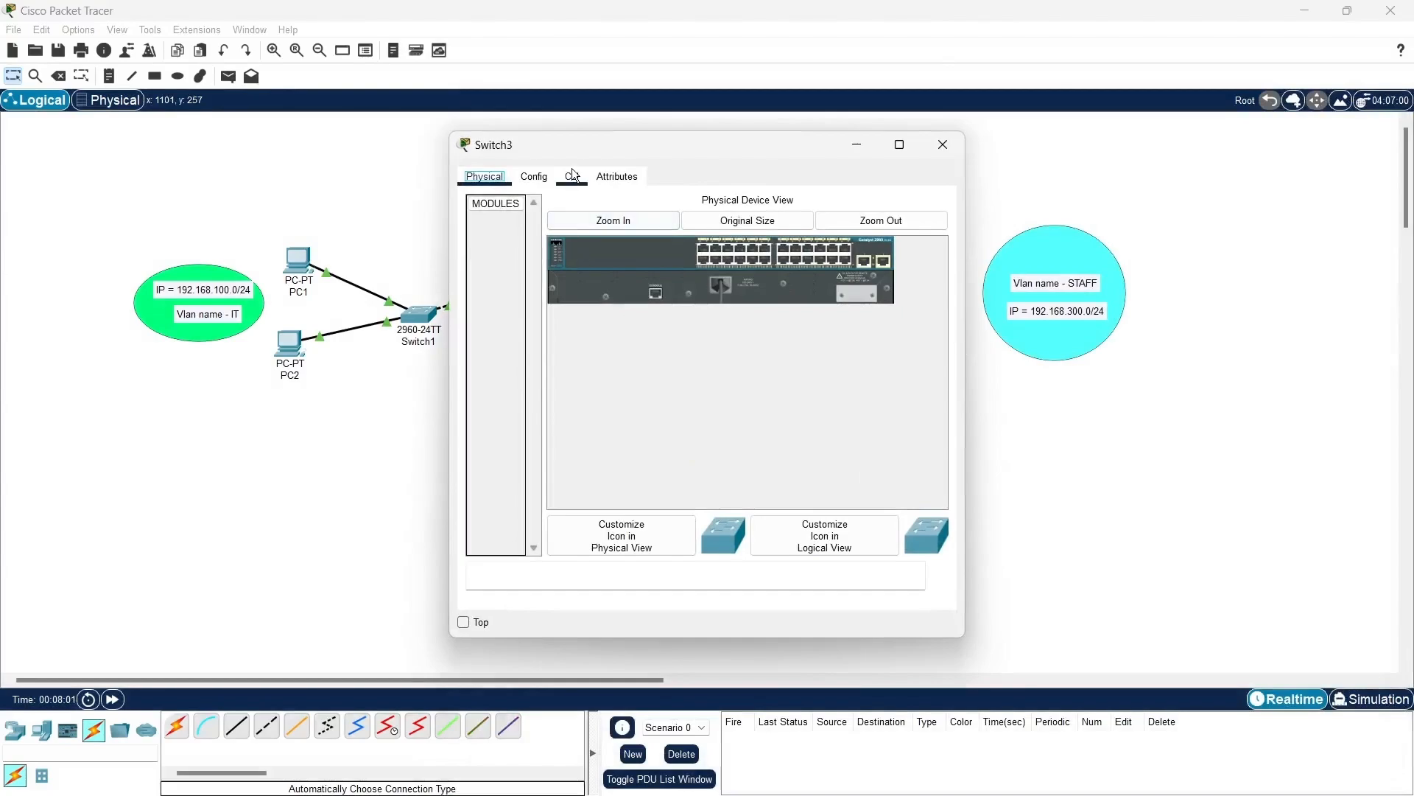
left_click(572, 176)
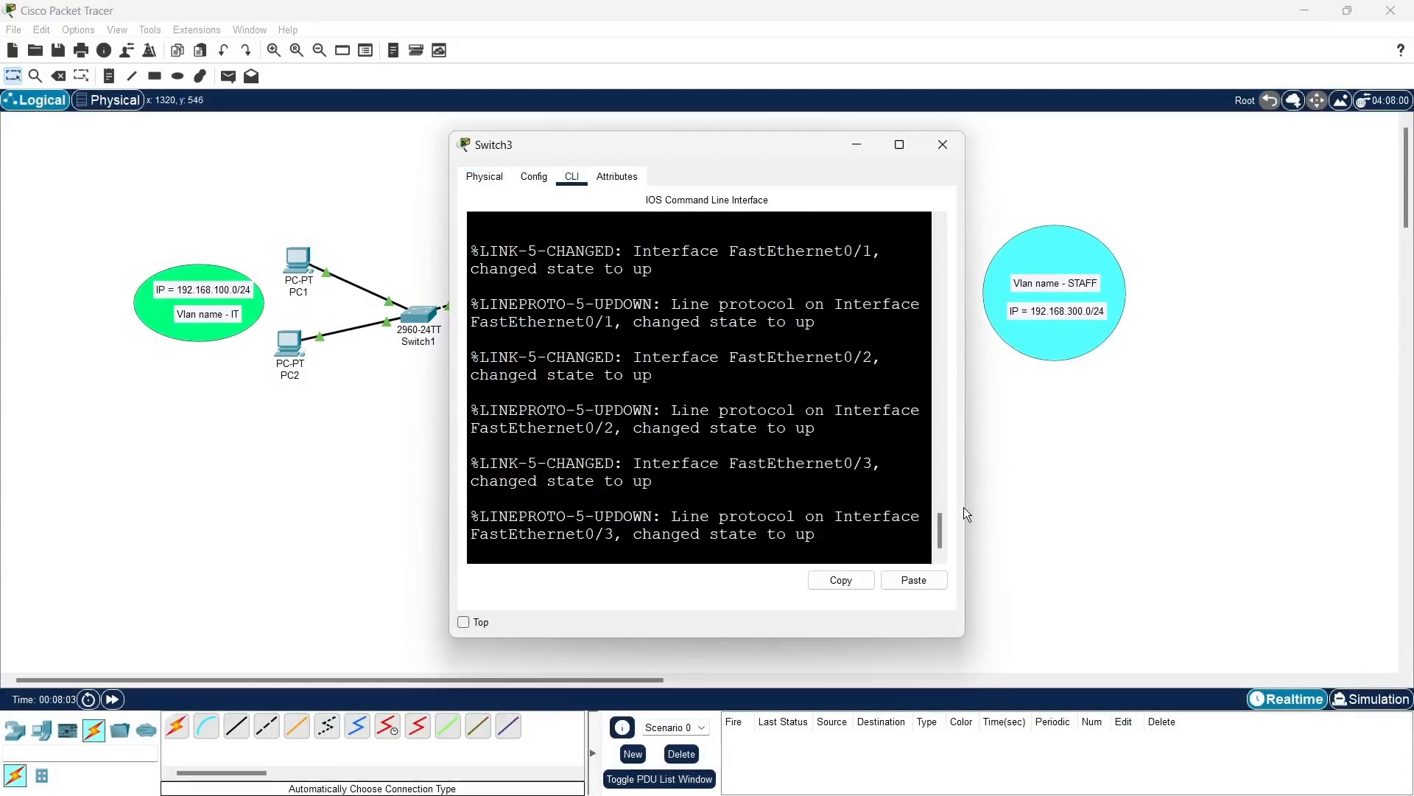
left_click_drag(969, 508, 1348, 520)
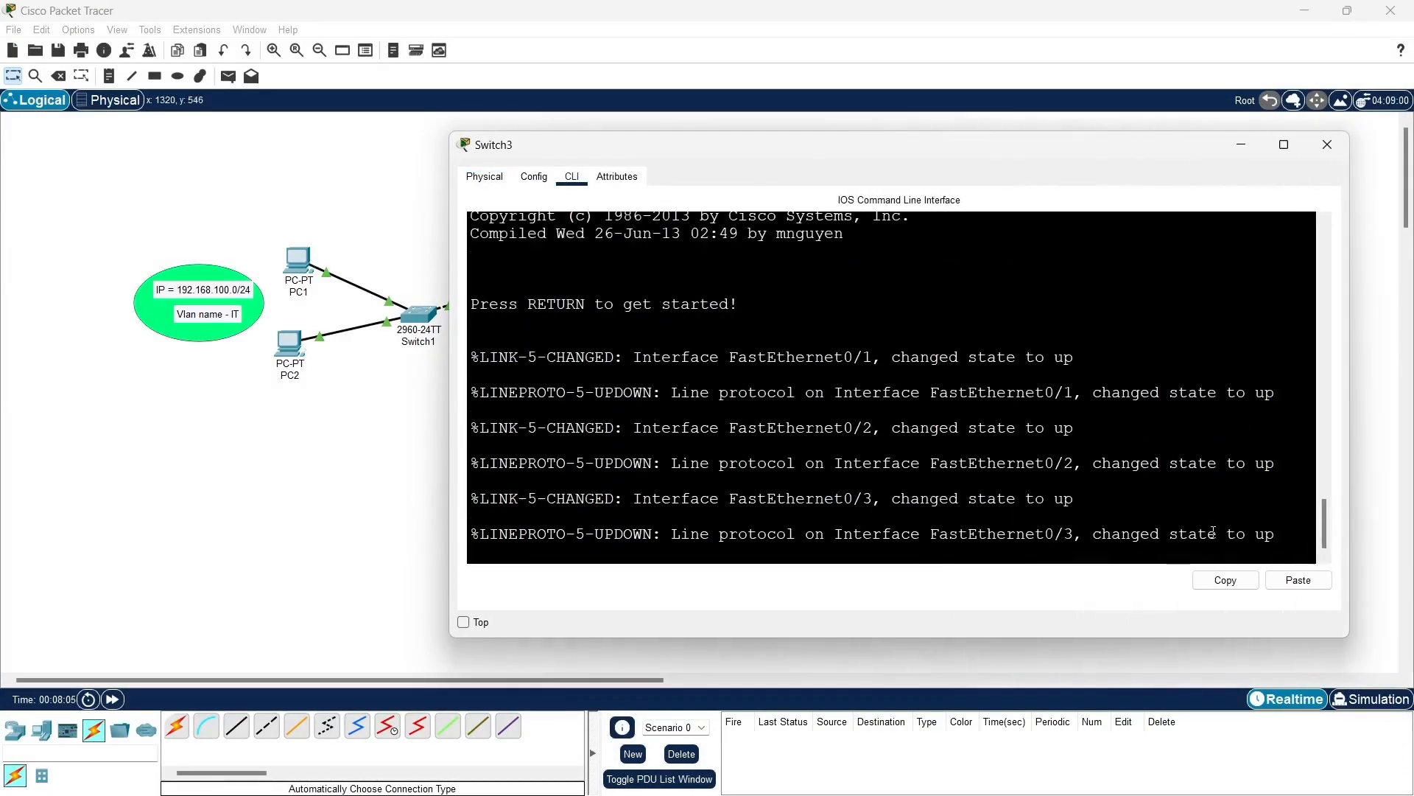
Step: Enter privileged mode on Switch3 with en, and enter global configuration mode with conf t
key("Return")
key("Return")
type("e")
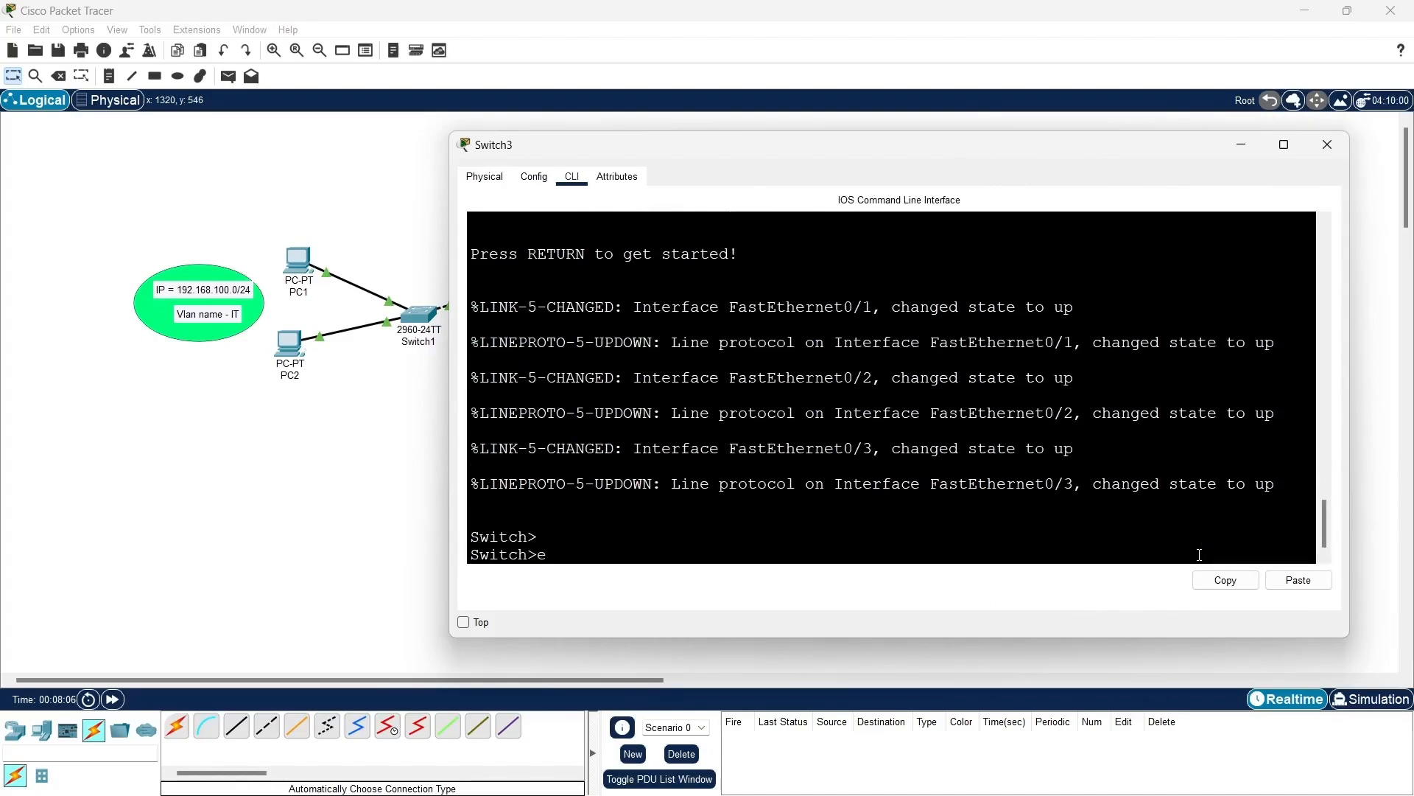
type("n")
key("Return")
key("Return")
type("conf")
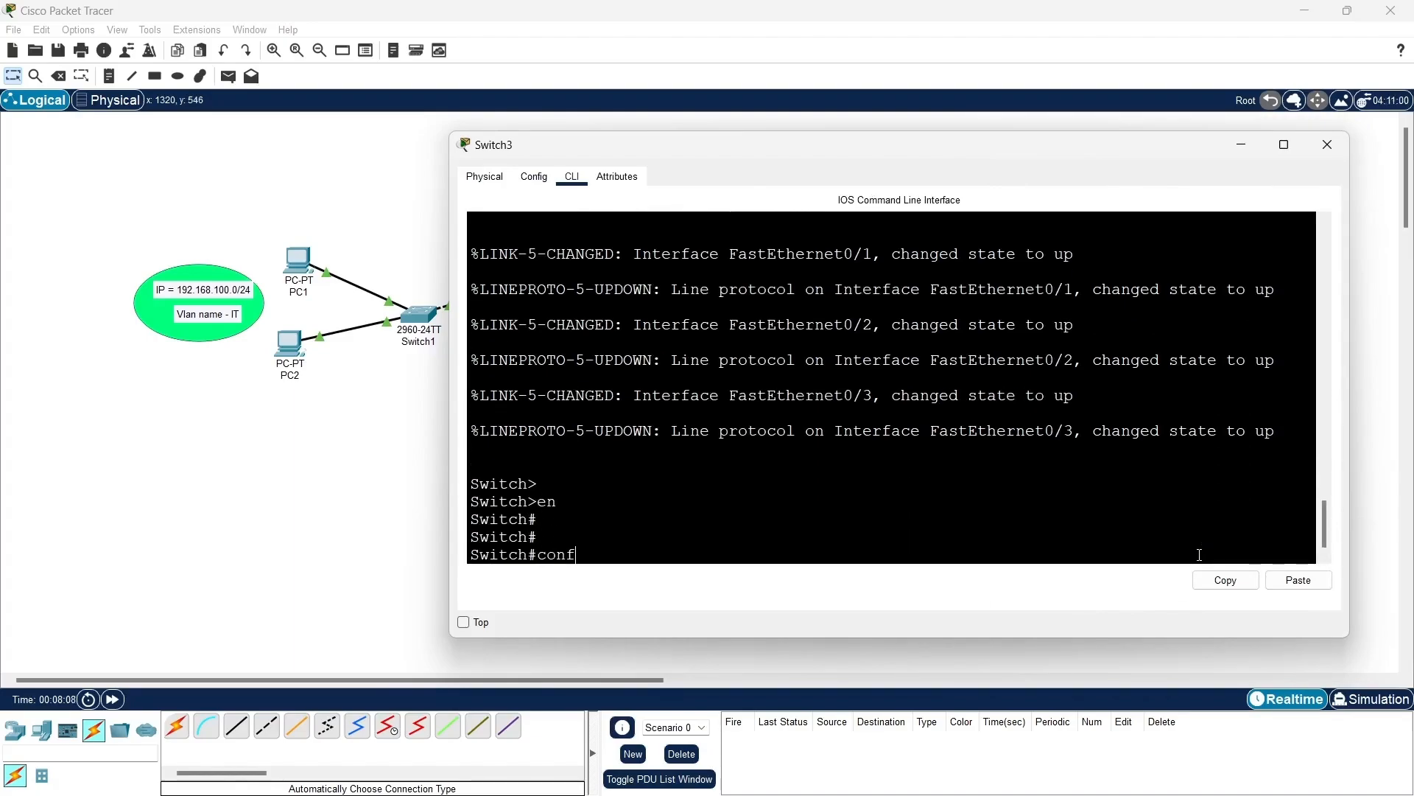
type(" t")
key("Return")
key("Return")
Step: Create VLAN 30 on Switch3, name it STAFF as in the topology label, and return to global configuration mode
type("vl")
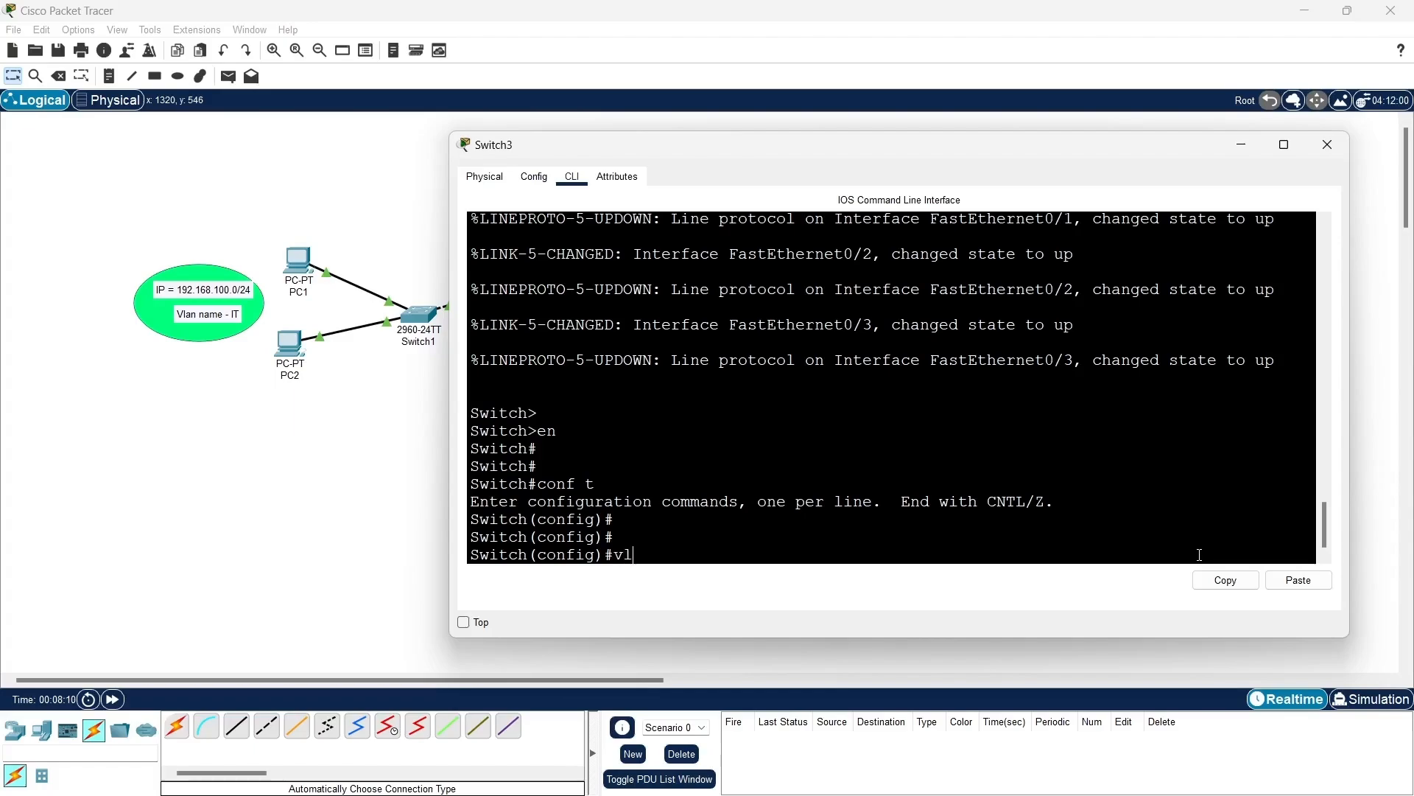
type("an 30")
key("Return")
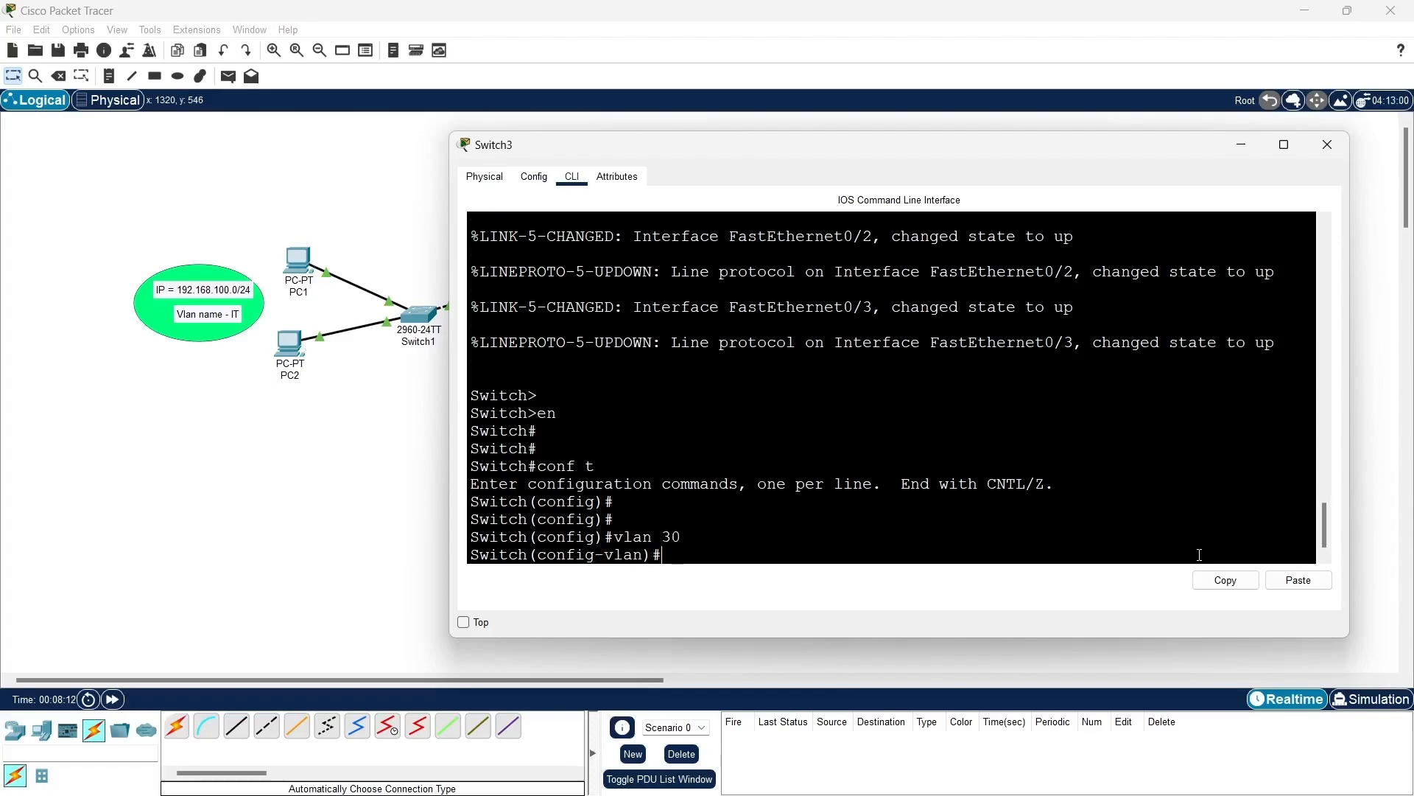
type("name S")
left_click(1243, 141)
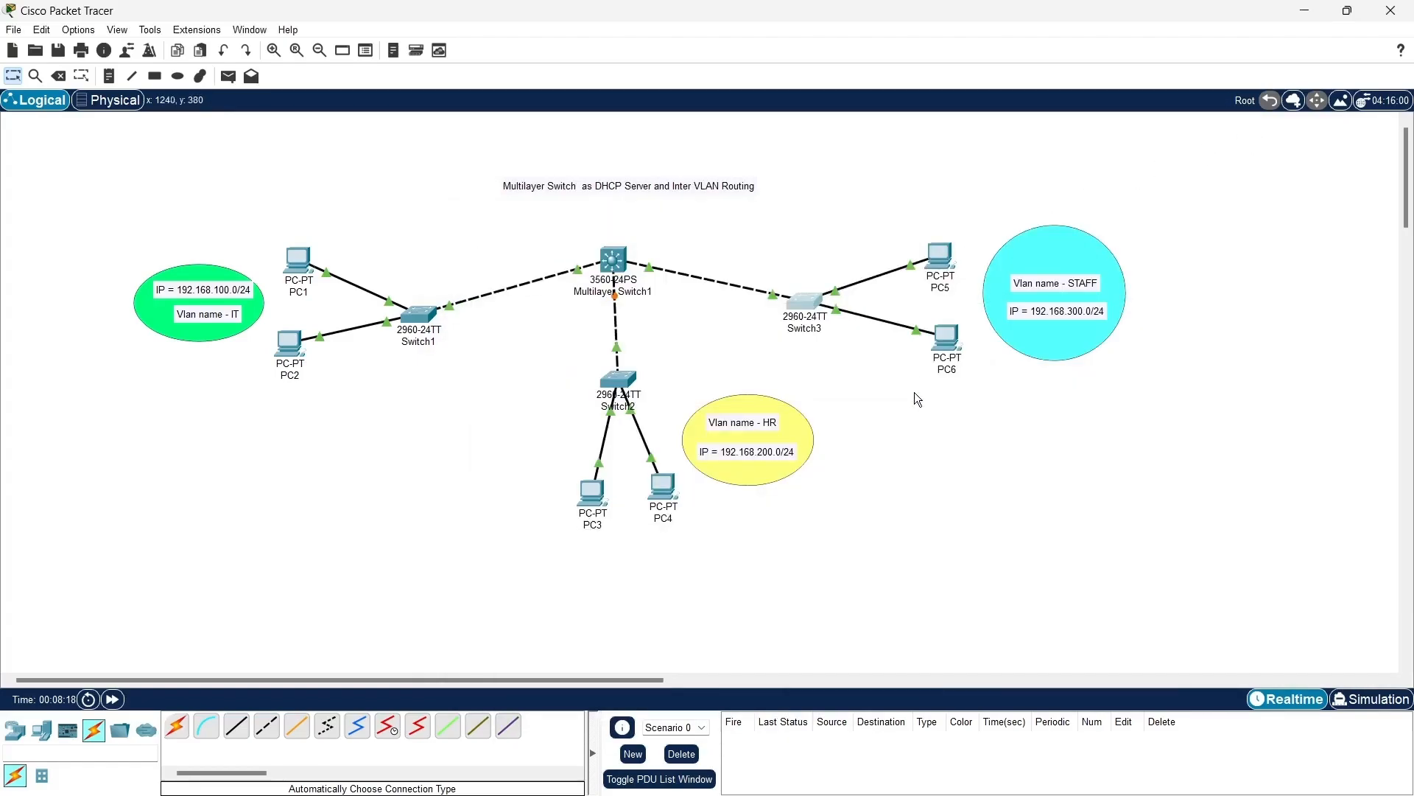
left_click(805, 305)
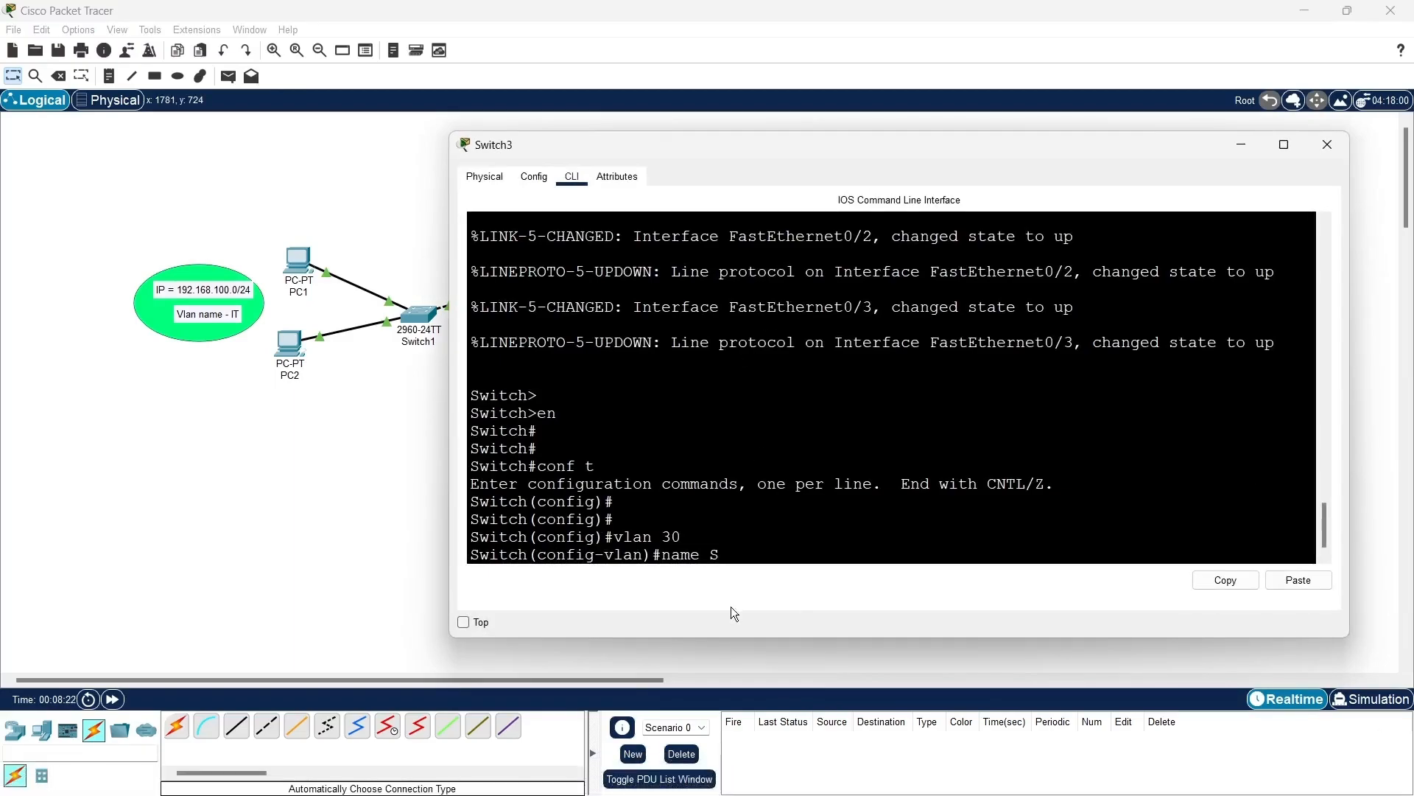
type("TAFF")
key("Return")
key("Return")
type("ex")
key("Return")
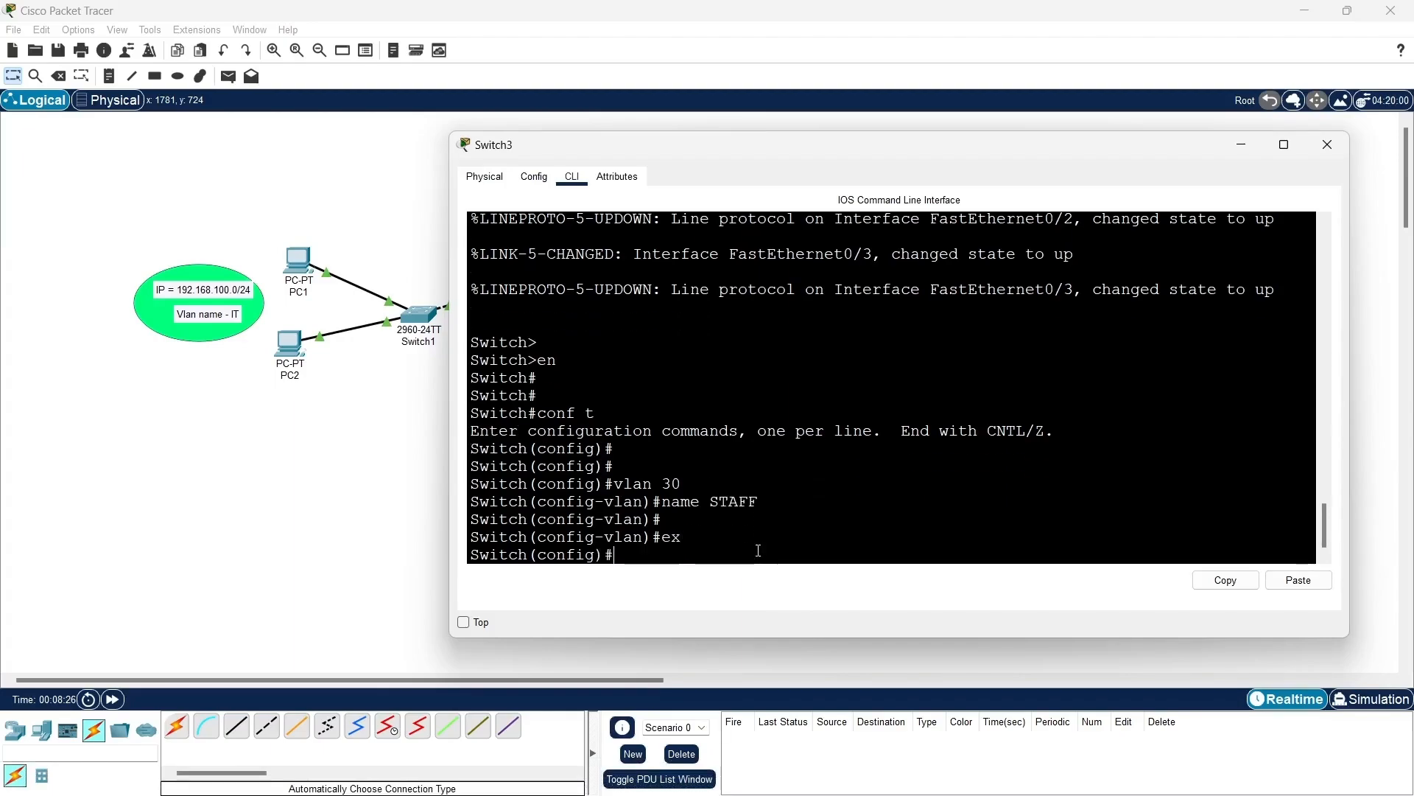
key("Return")
key("Return")
Step: Select the interface range f0/2-3 on Switch3 and set it to switchport mode access
type("int ran f0/")
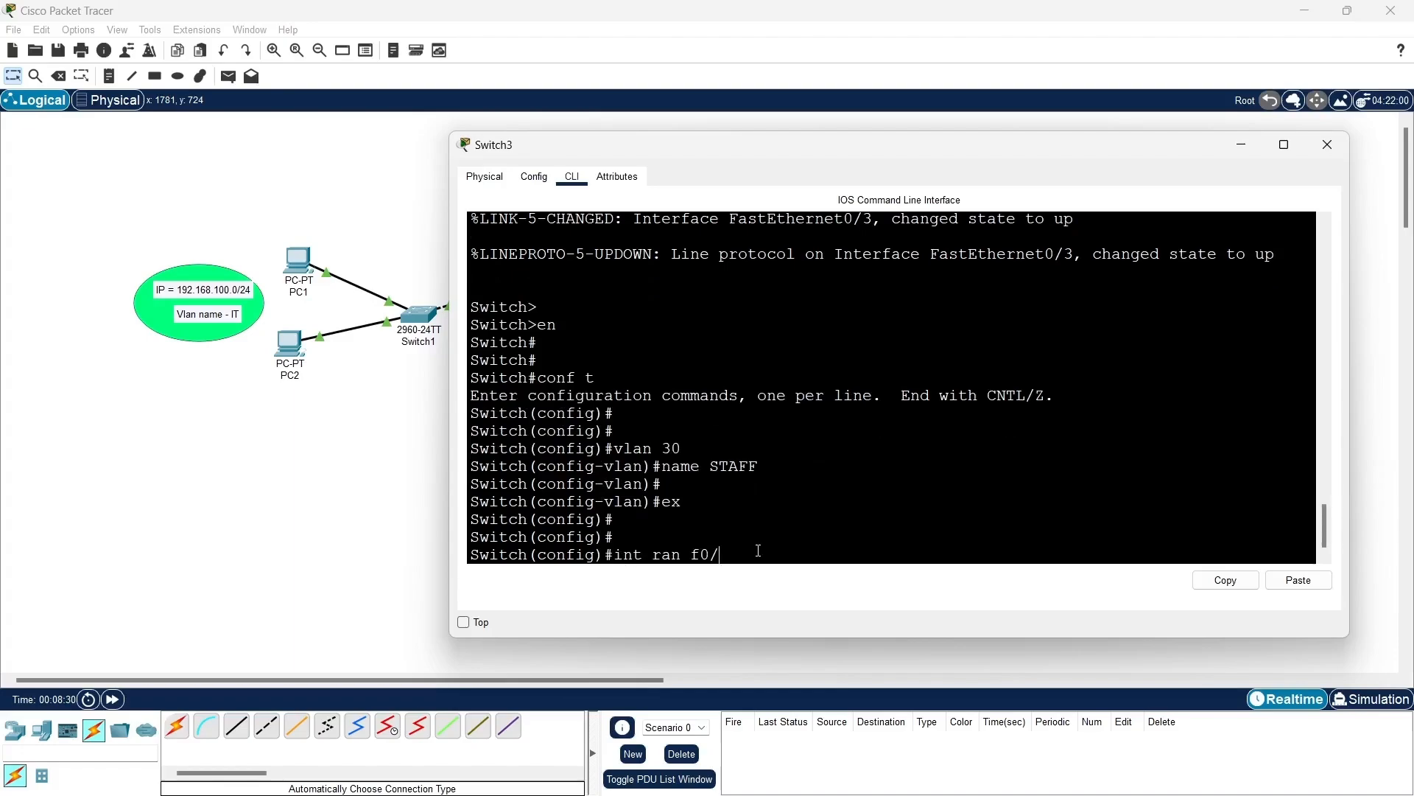
type("2-3")
key("Return")
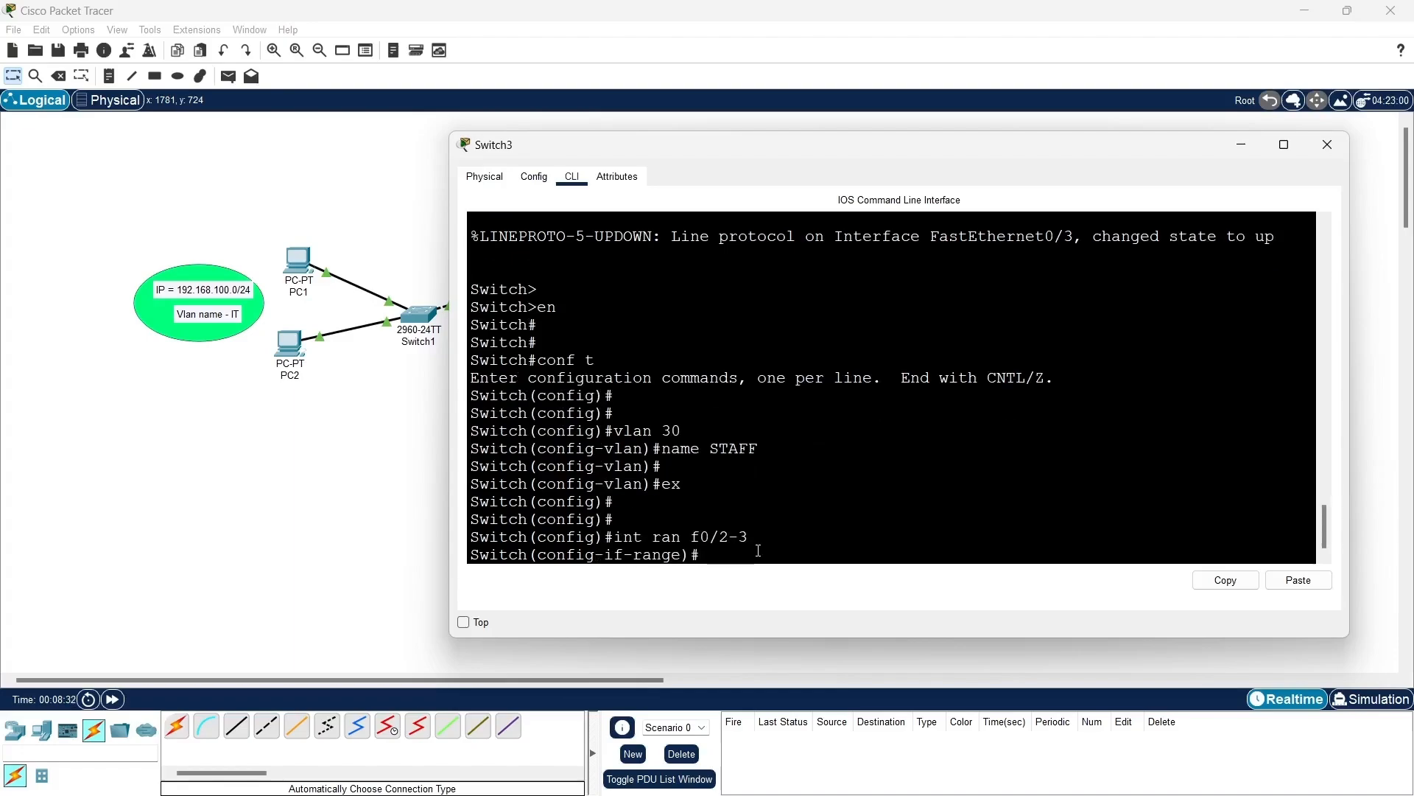
type("sw")
key("Tab")
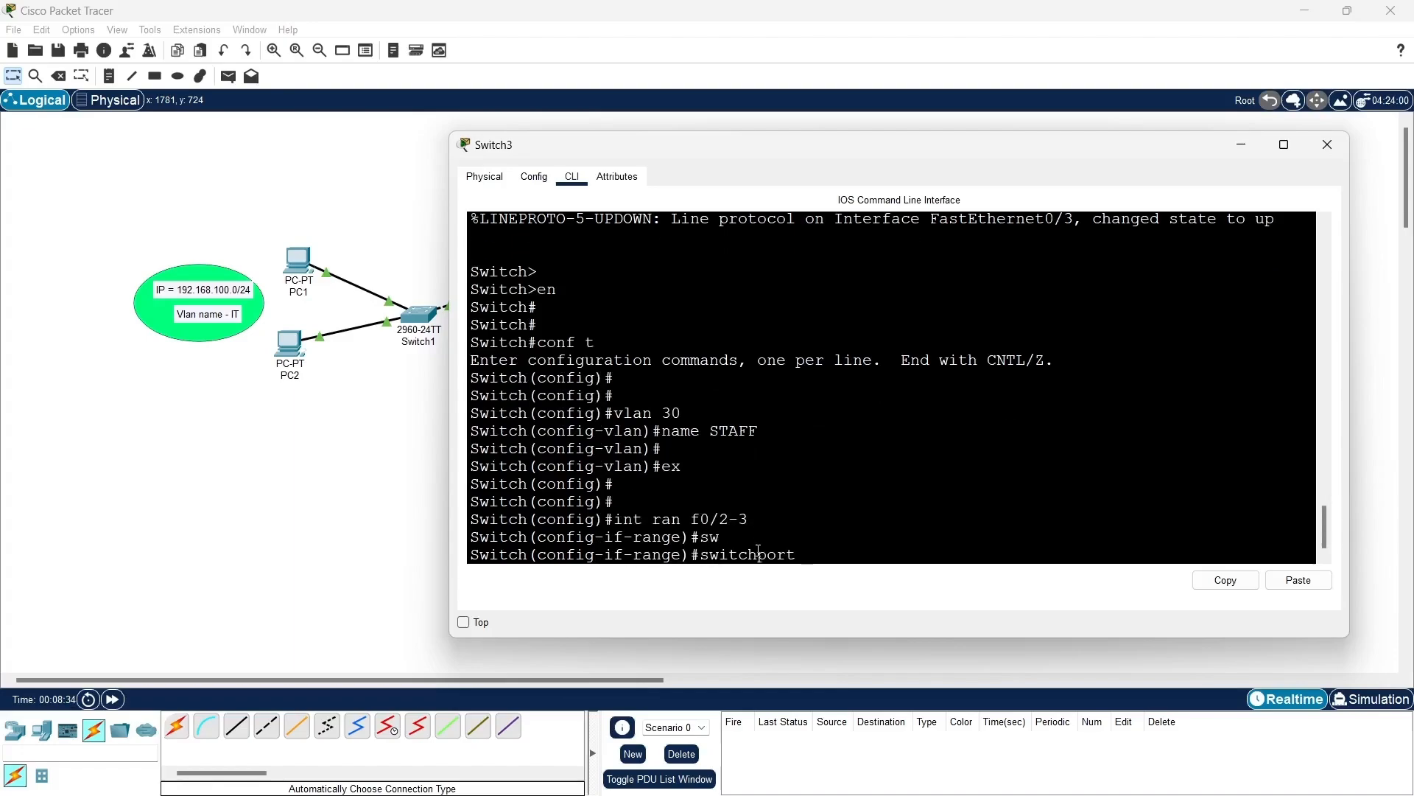
type("m")
key("Tab")
type("a")
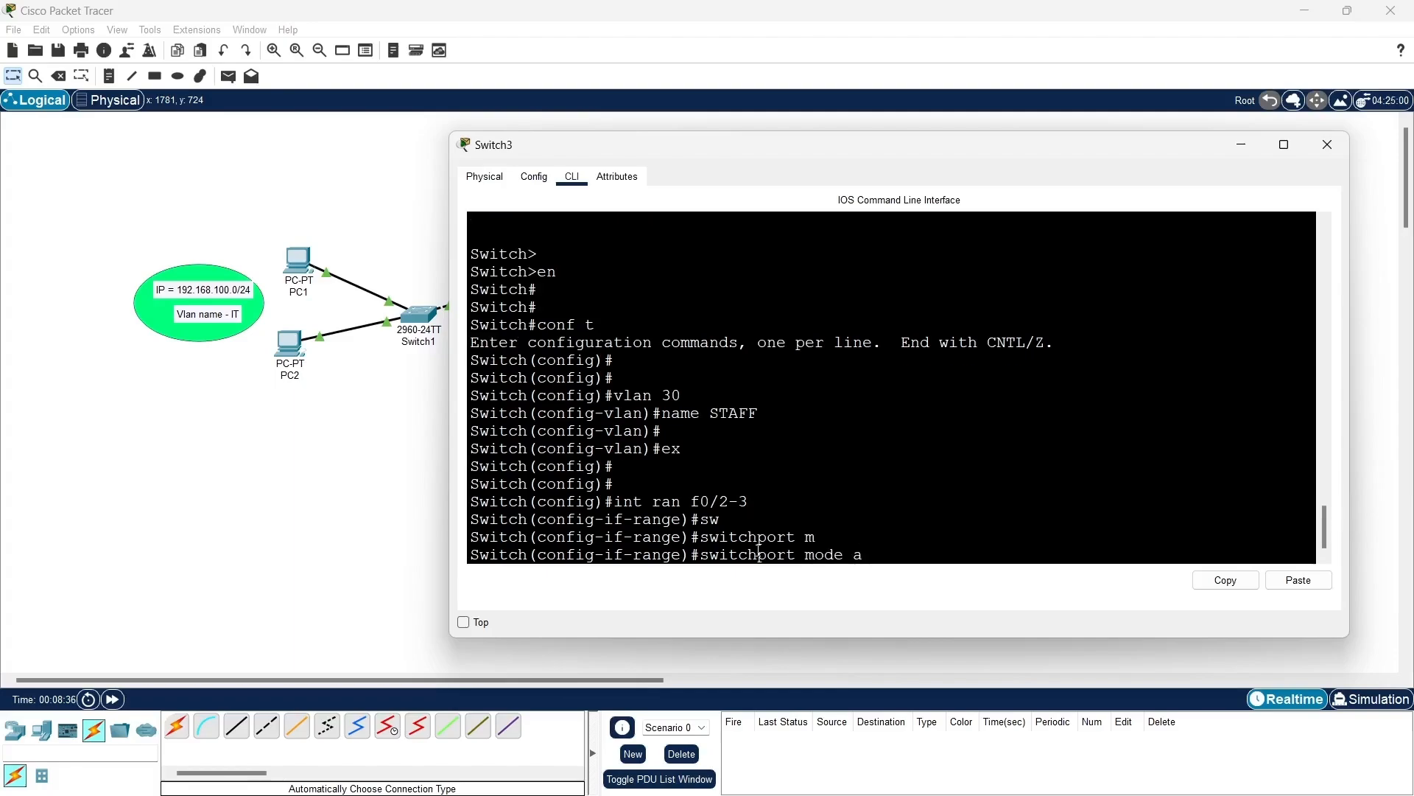
type("c")
key("Tab")
key("Return")
Step: Assign Switch3's selected interface range f0/2-3 to access VLAN 30
type("sw")
key("Tab")
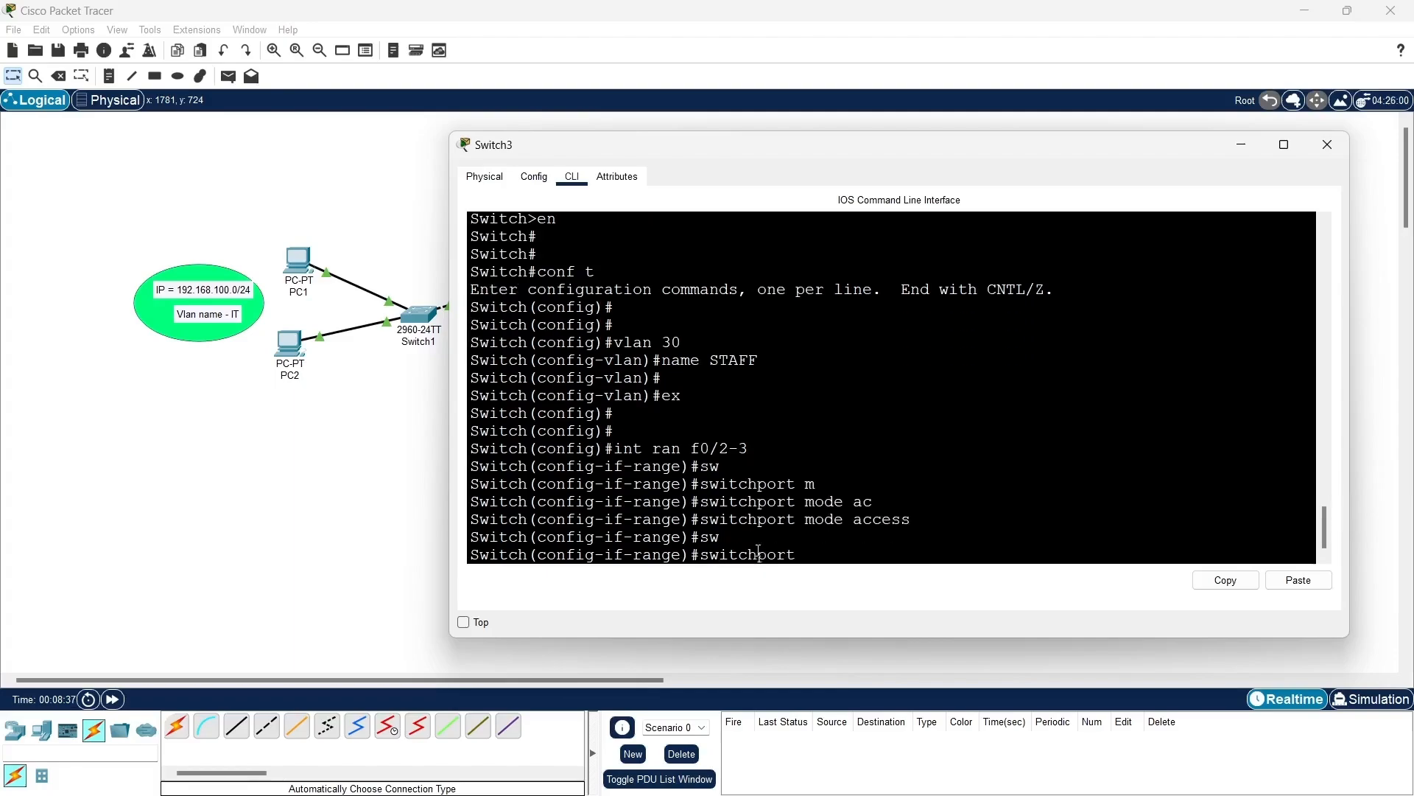
type("ac")
key("Tab")
type("v")
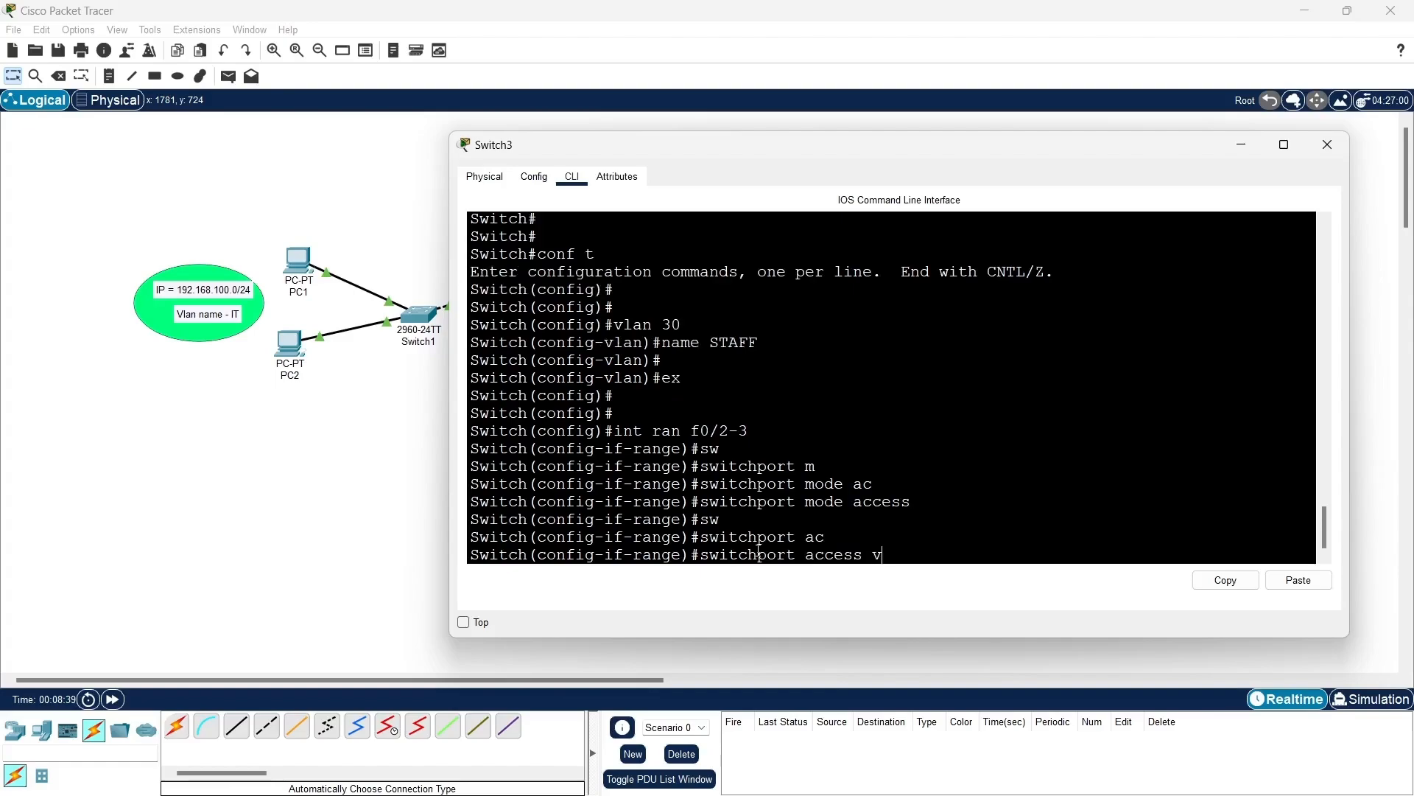
type("lan 30")
key("Return")
key("Return")
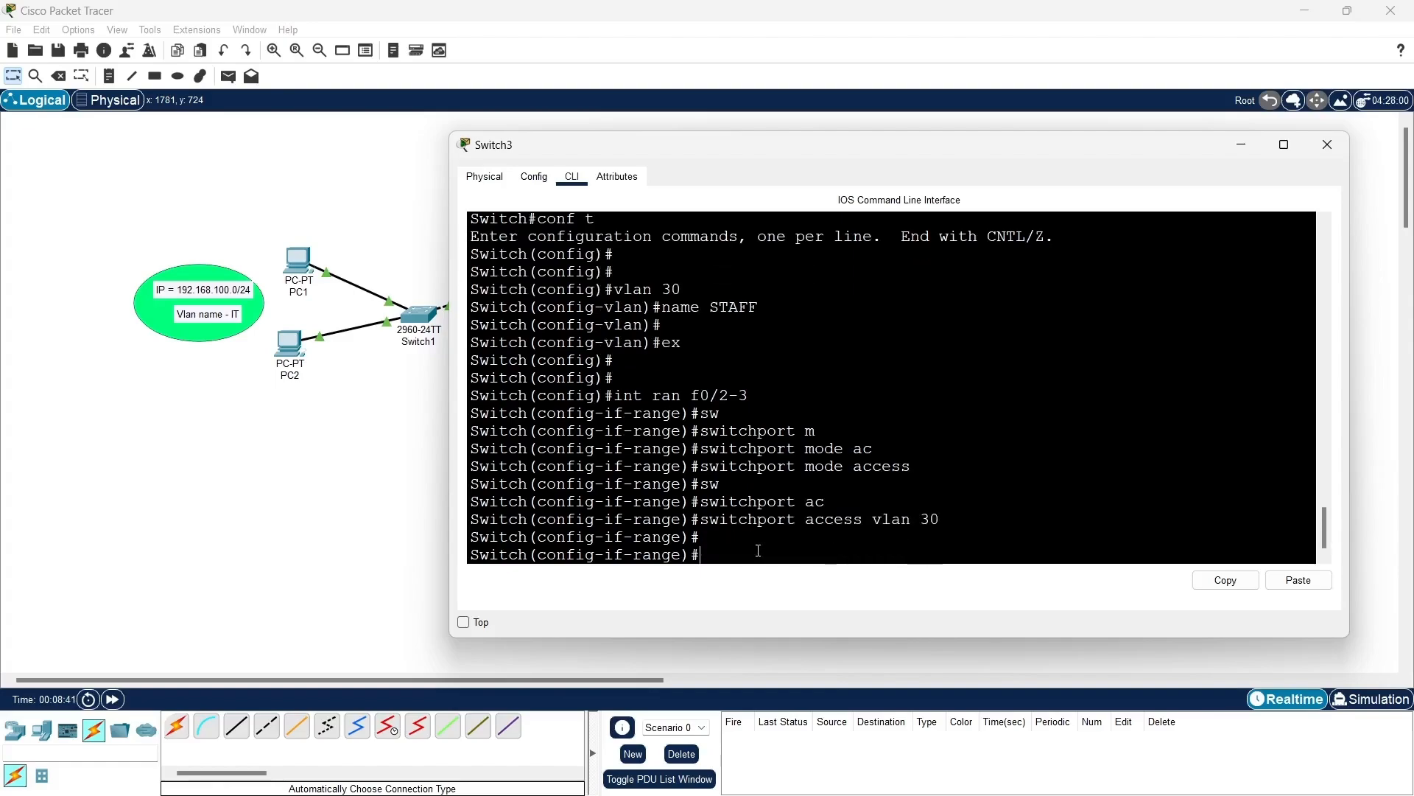
Step: Leave the interface range configuration on Switch3 with ex and enter configuration of interface f0/1
type("ex")
key("Return")
key("Return")
key("Return")
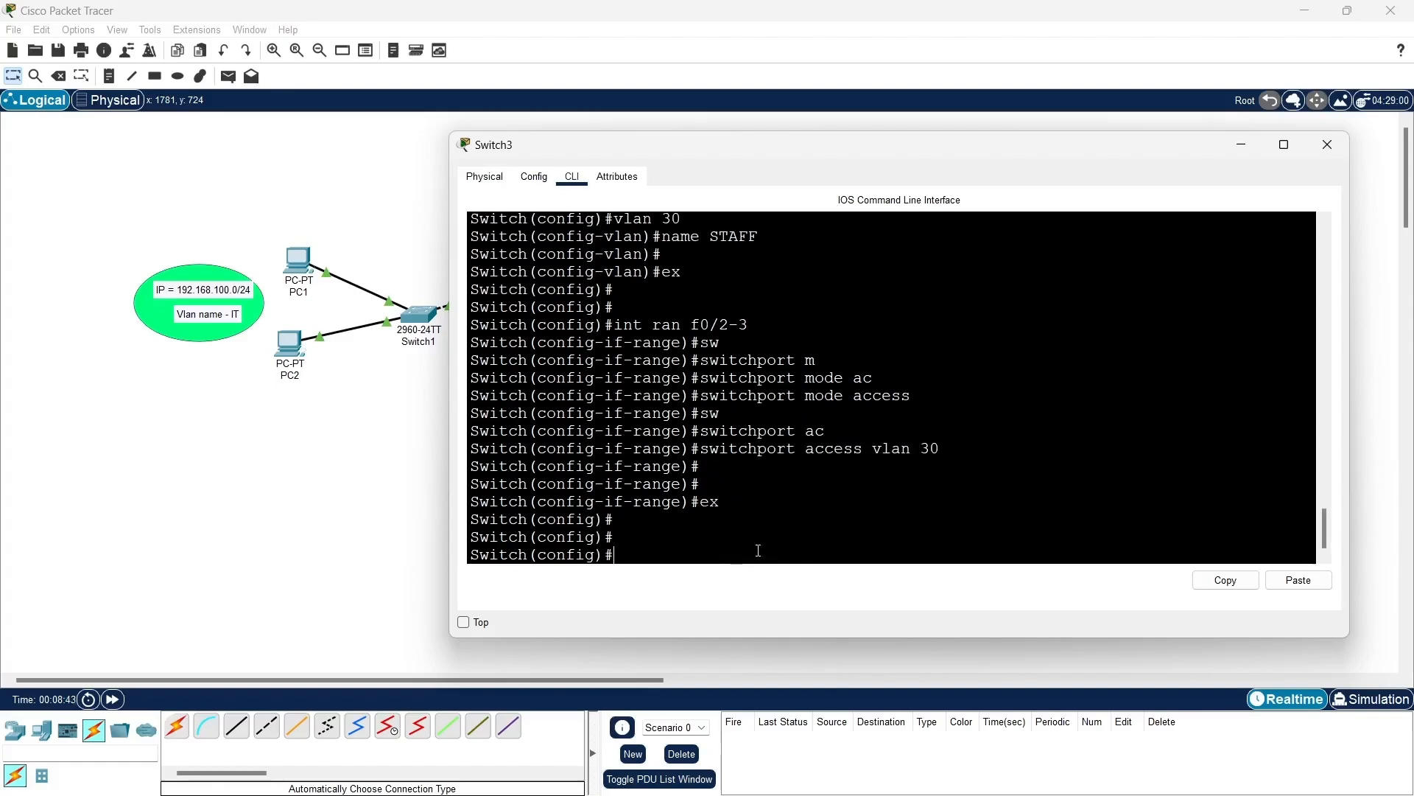
type("int f0/1")
key("Return")
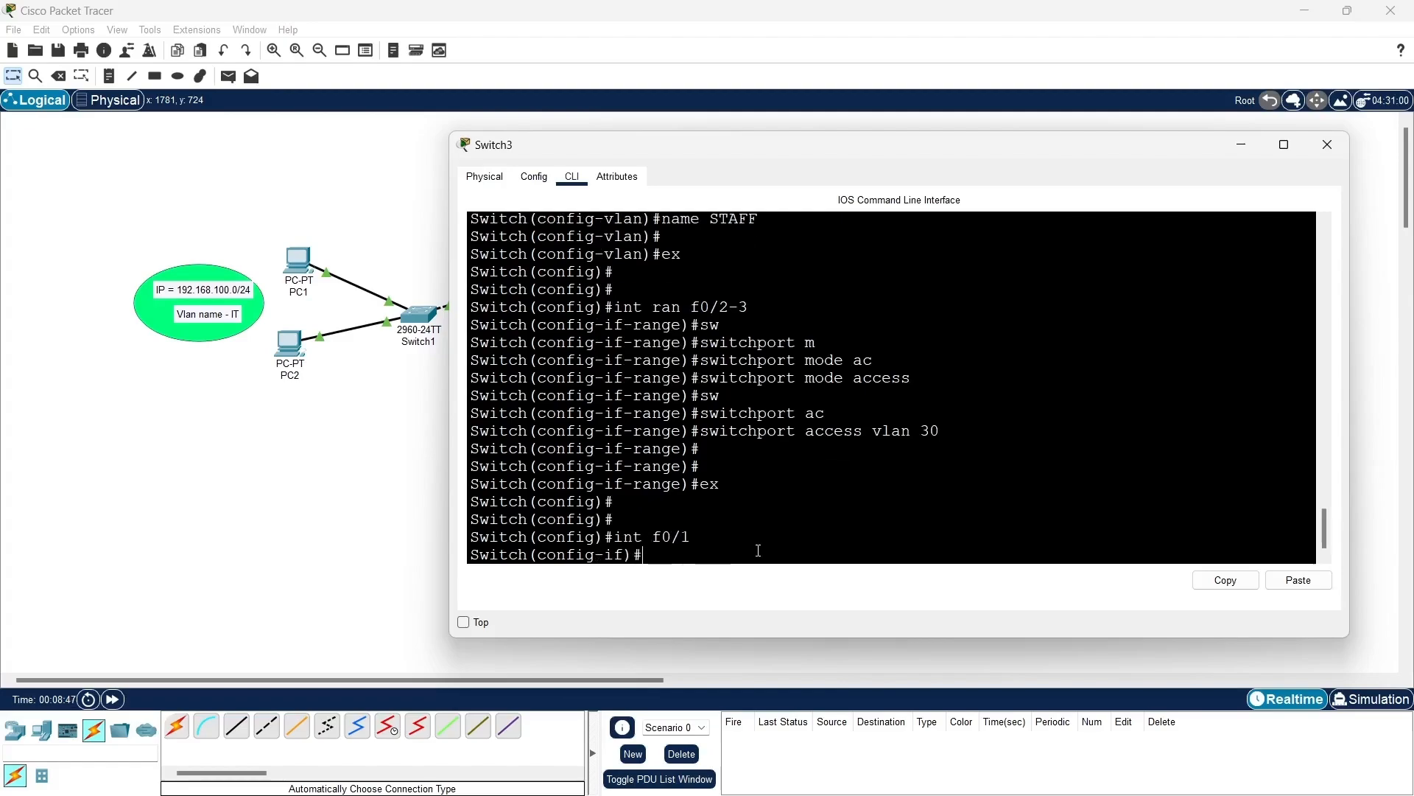
Step: Set Switch3's interface f0/1 to switchport mode trunk
type("sw")
key("Tab")
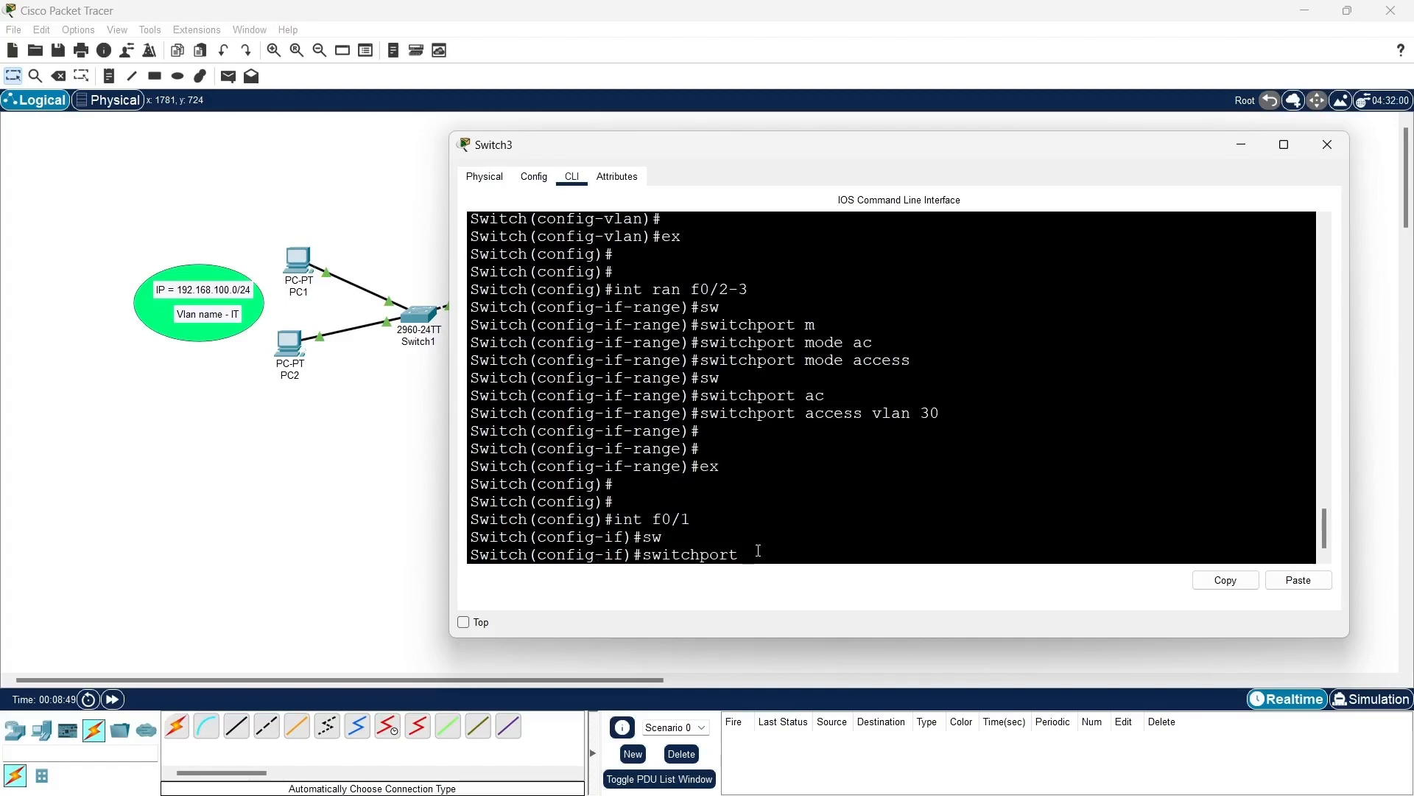
type("m")
key("Tab")
type("t")
key("Tab")
key("Return")
key("Return")
key("Return")
key("Return")
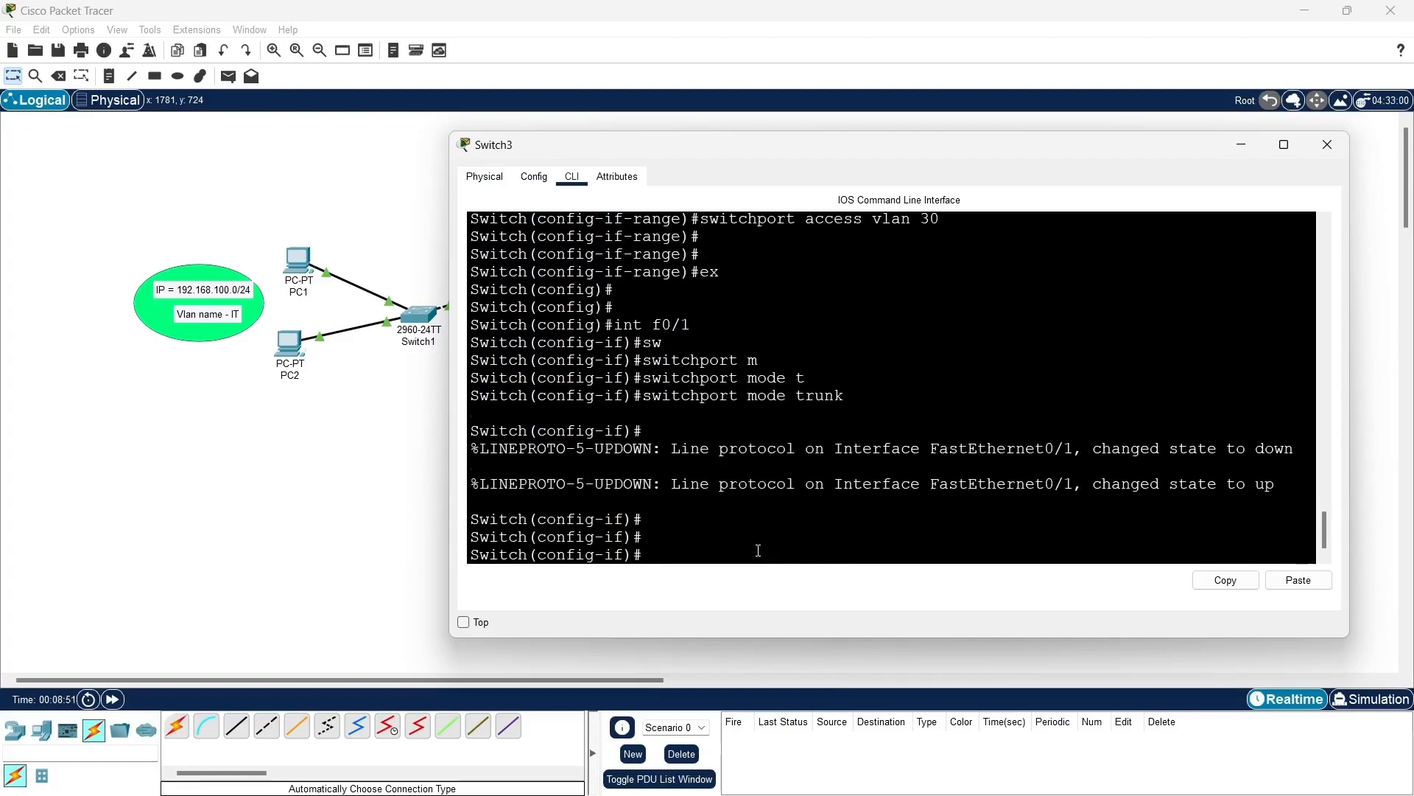
Step: Return to global configuration mode on Switch3 and save the configuration with do wr
type("ex")
key("Return")
key("Return")
key("Return")
type("end")
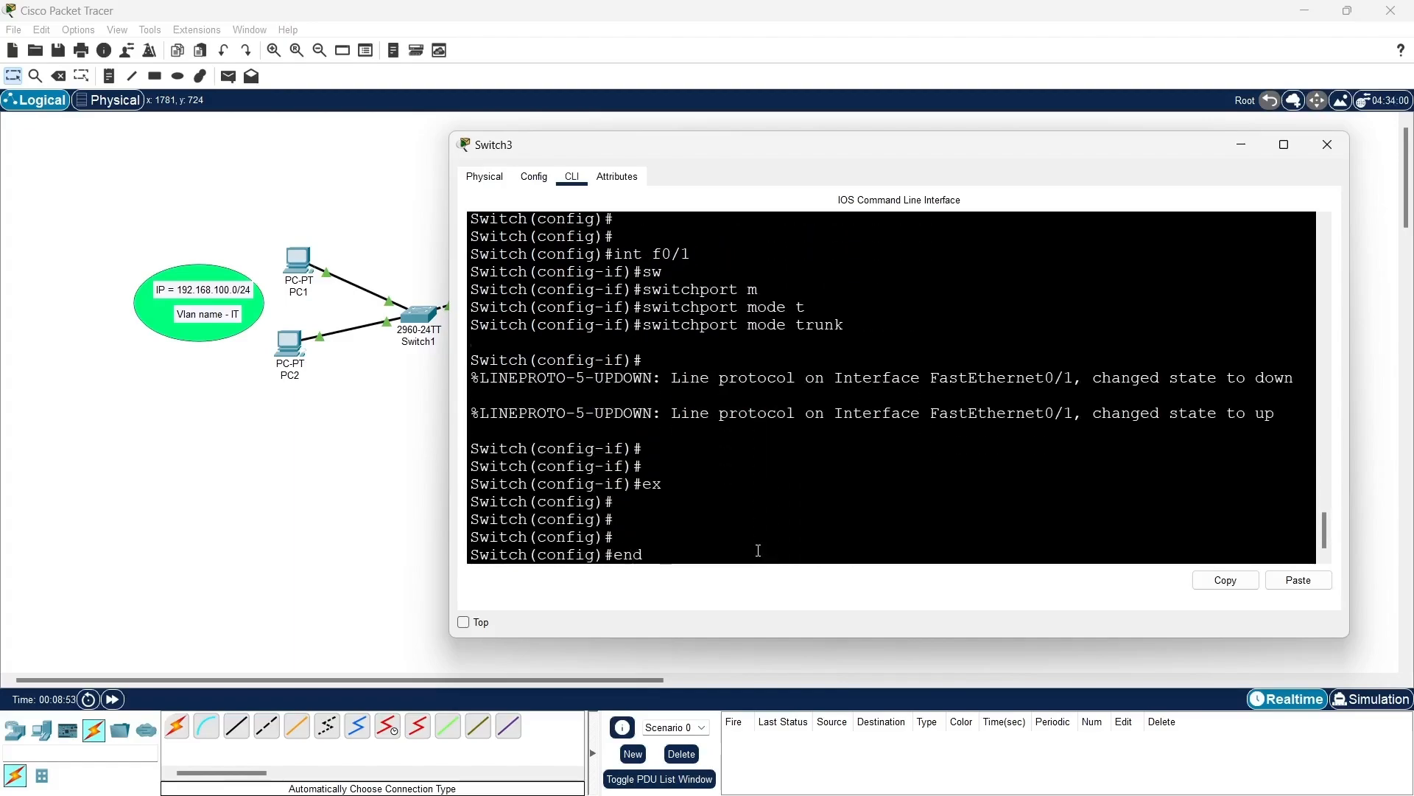
key("BackSpace")
key("BackSpace")
key("BackSpace")
type("do wr")
key("Return")
key("Return")
key("Return")
Step: End configuration mode on Switch3 and run show vlan bri to check the ports assigned to VLAN 30
type("end")
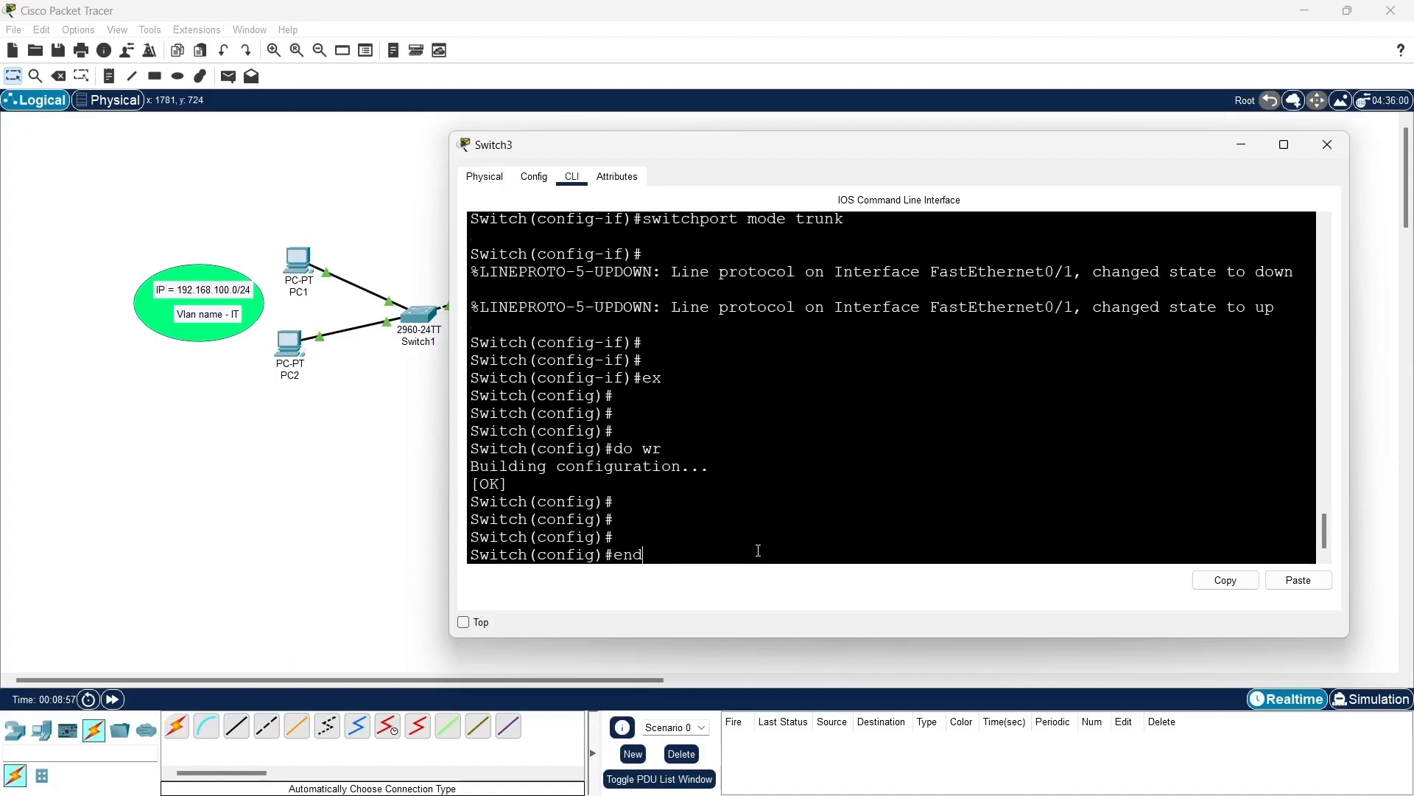
key("Return")
key("Return")
key("Return")
type("sh")
key("Tab")
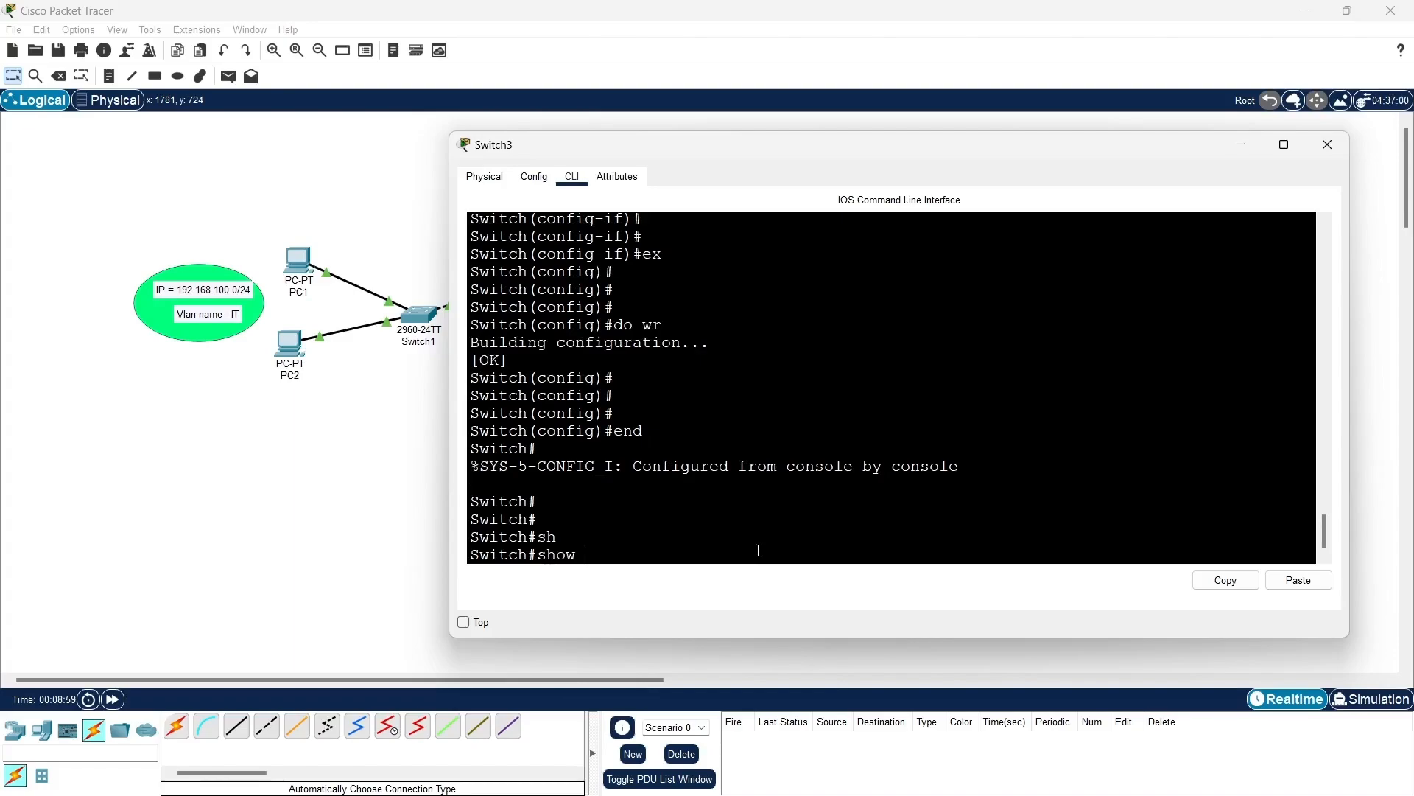
type("vlan bru")
key("BackSpace")
type("i")
key("Return")
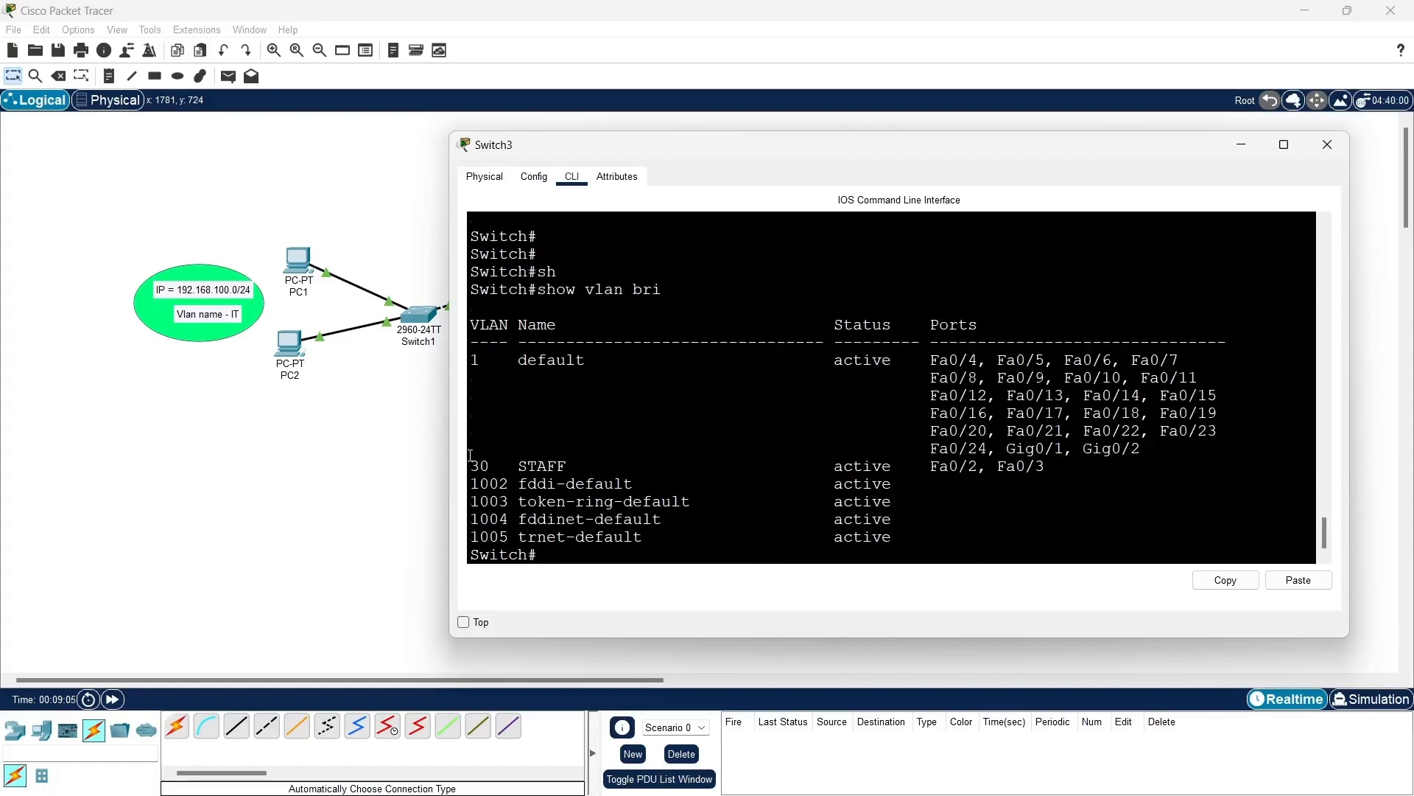
left_click_drag(471, 455, 1072, 469)
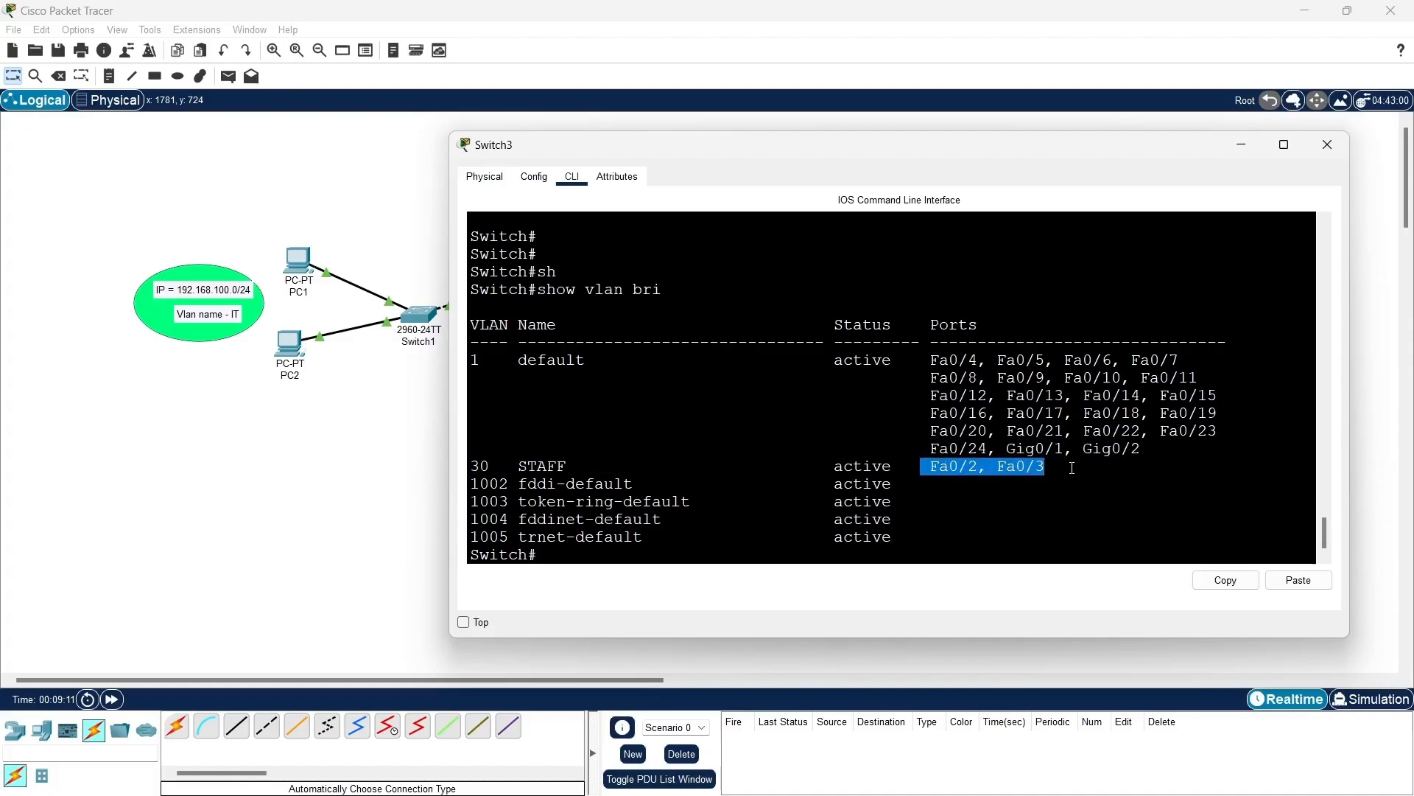
left_click(802, 556)
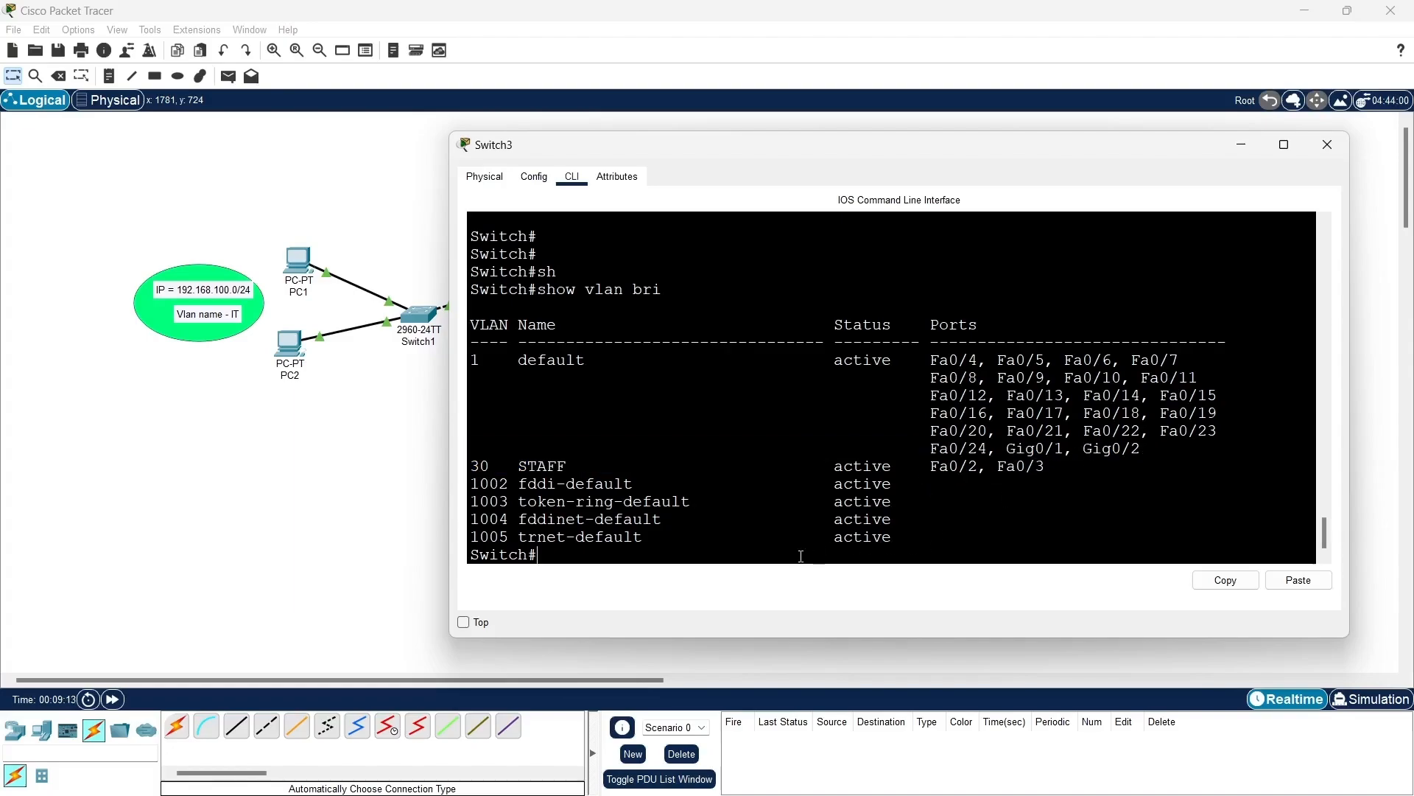
Step: Run show interfaces trunk on Switch3 and check the mode, encapsulation and status of Fa0/1
type("sh")
key("Tab")
type("in")
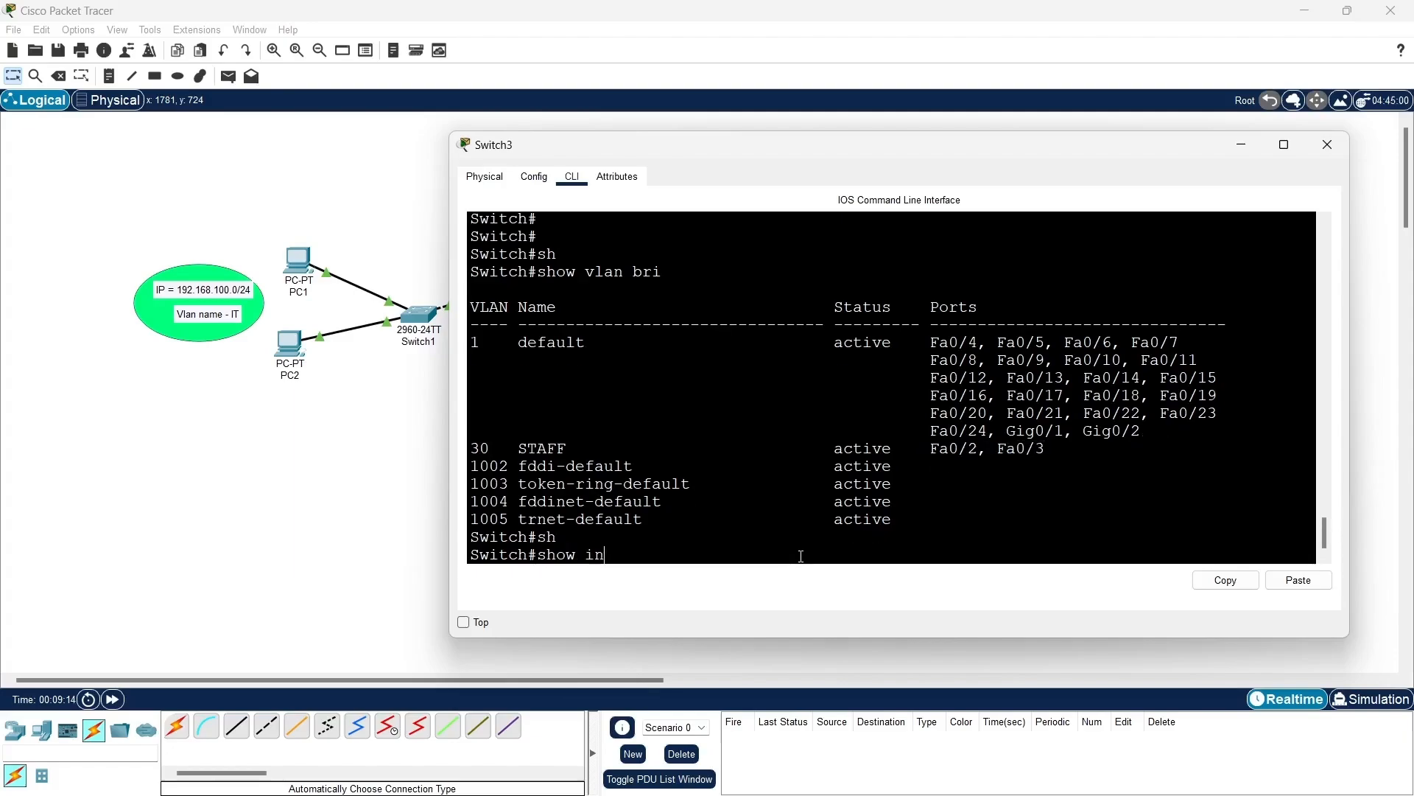
key("Tab")
type("tr")
key("Tab")
key("Return")
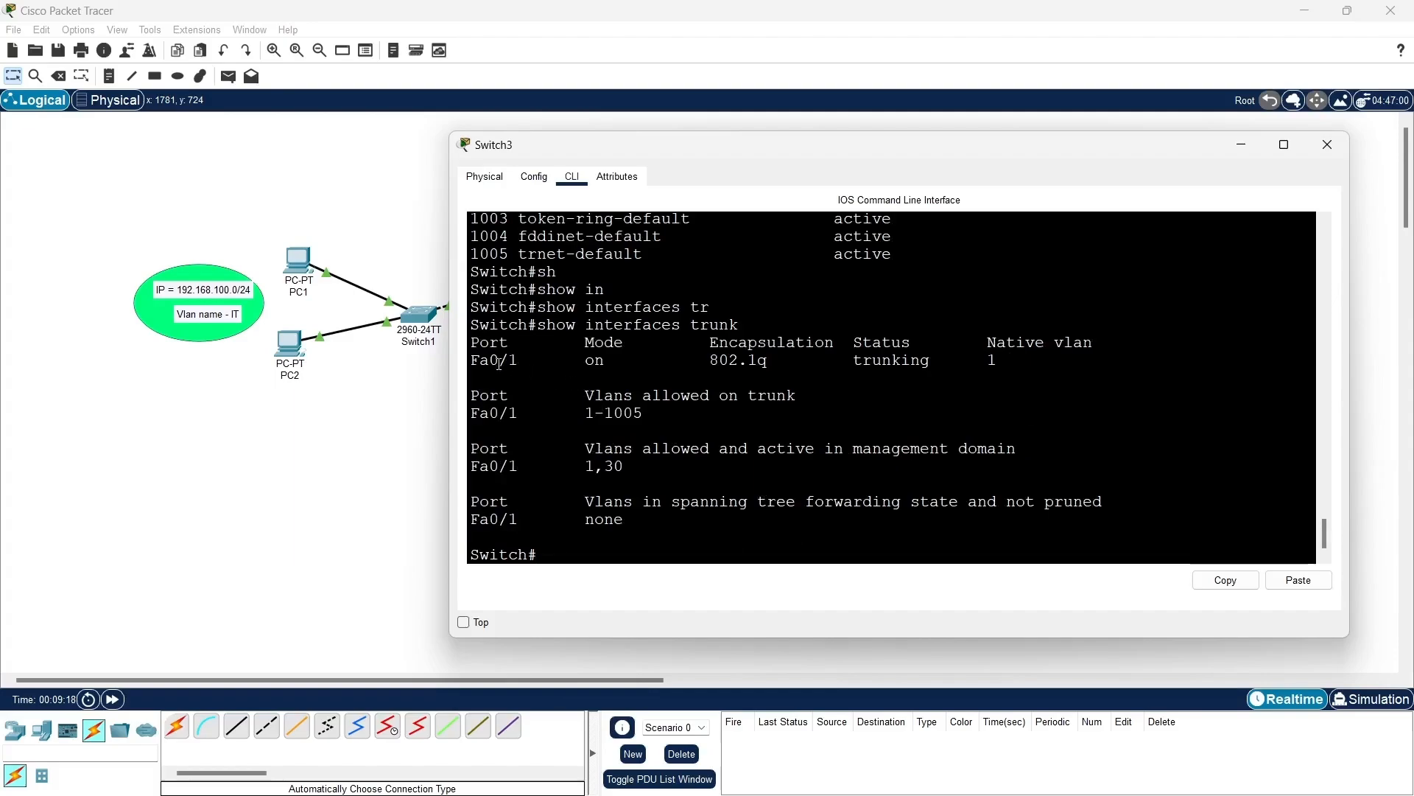
left_click_drag(474, 363, 931, 362)
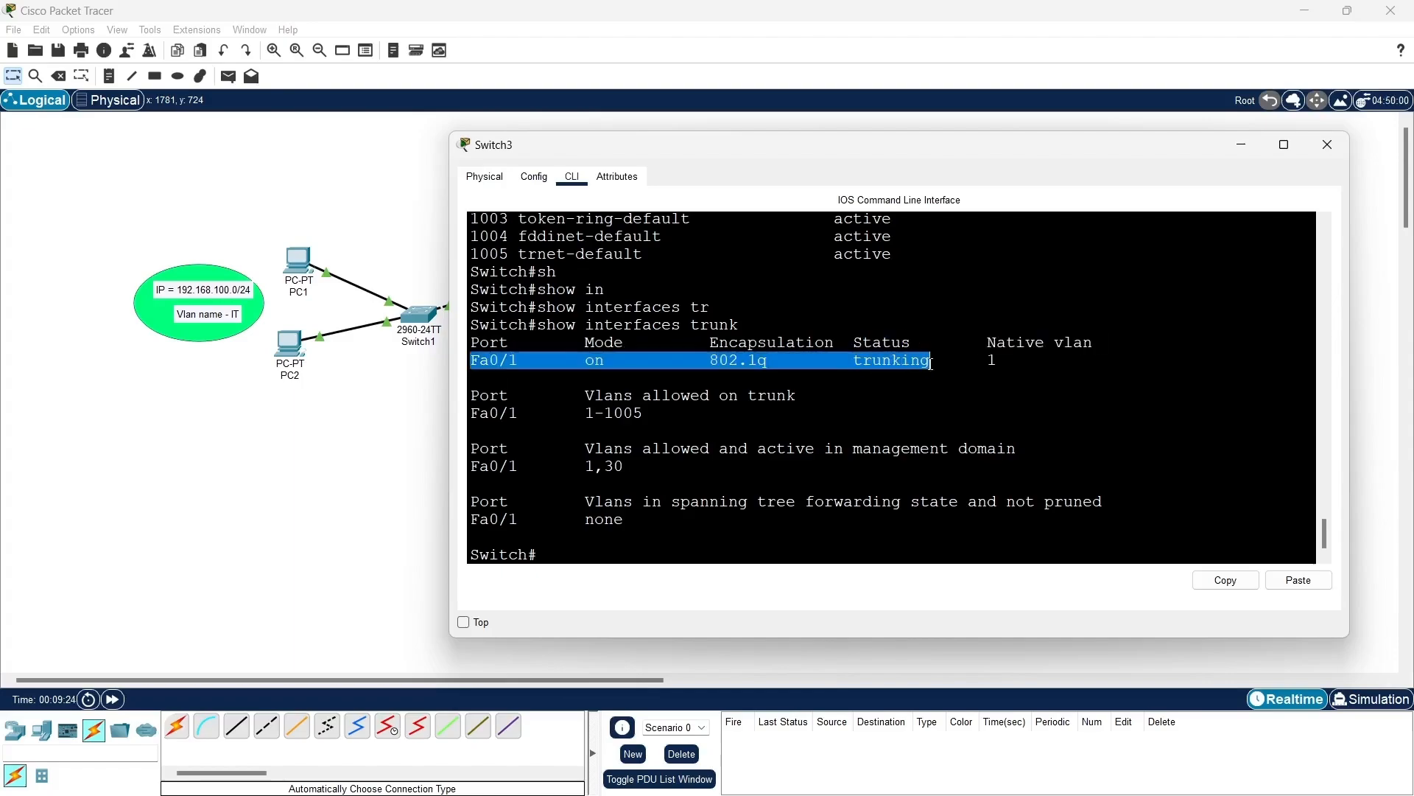
Step: Close the Switch3 window and open the command line of Multilayer Switch1 in an enlarged window beside the topology
left_click(1328, 145)
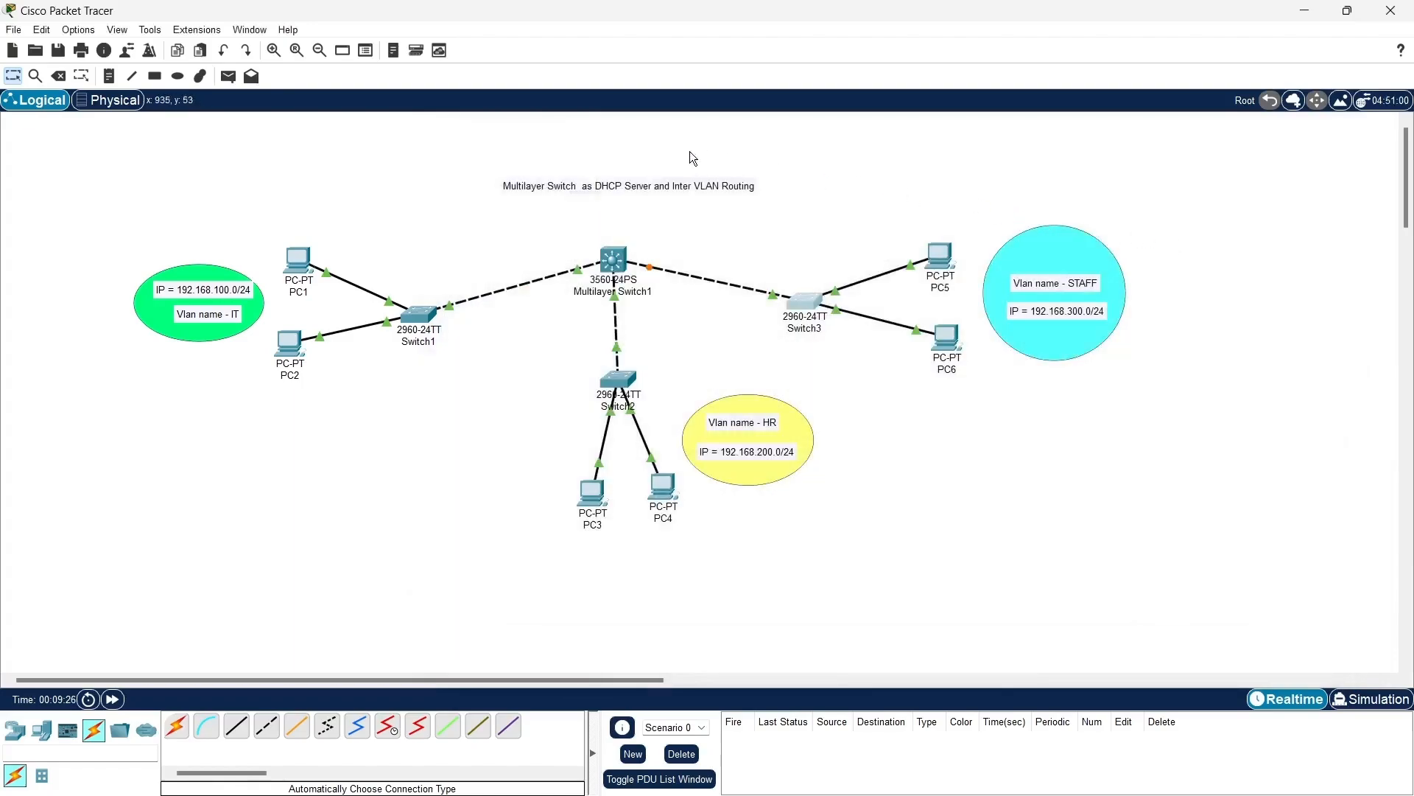
left_click(613, 259)
left_click_drag(802, 148, 1133, 139)
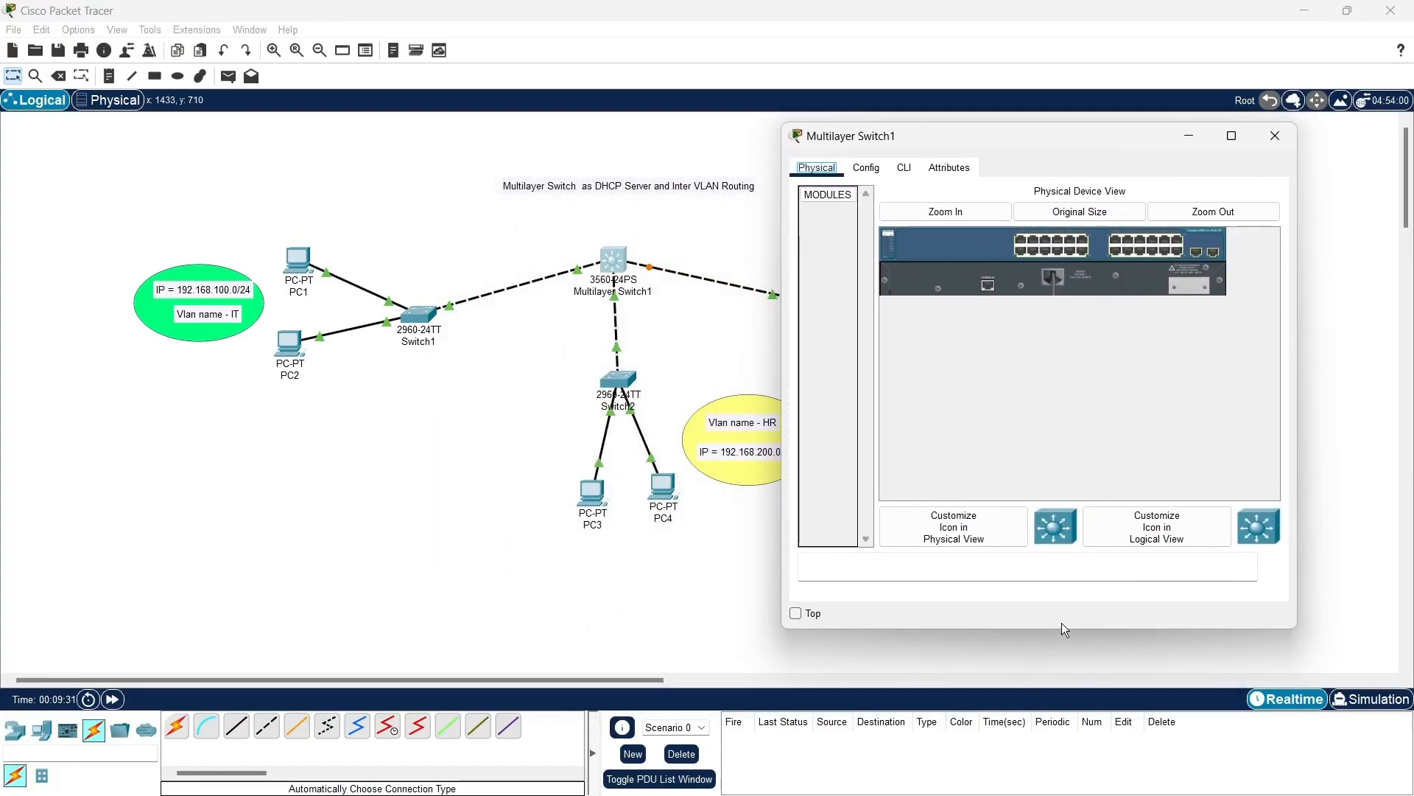
left_click_drag(1062, 629, 1065, 766)
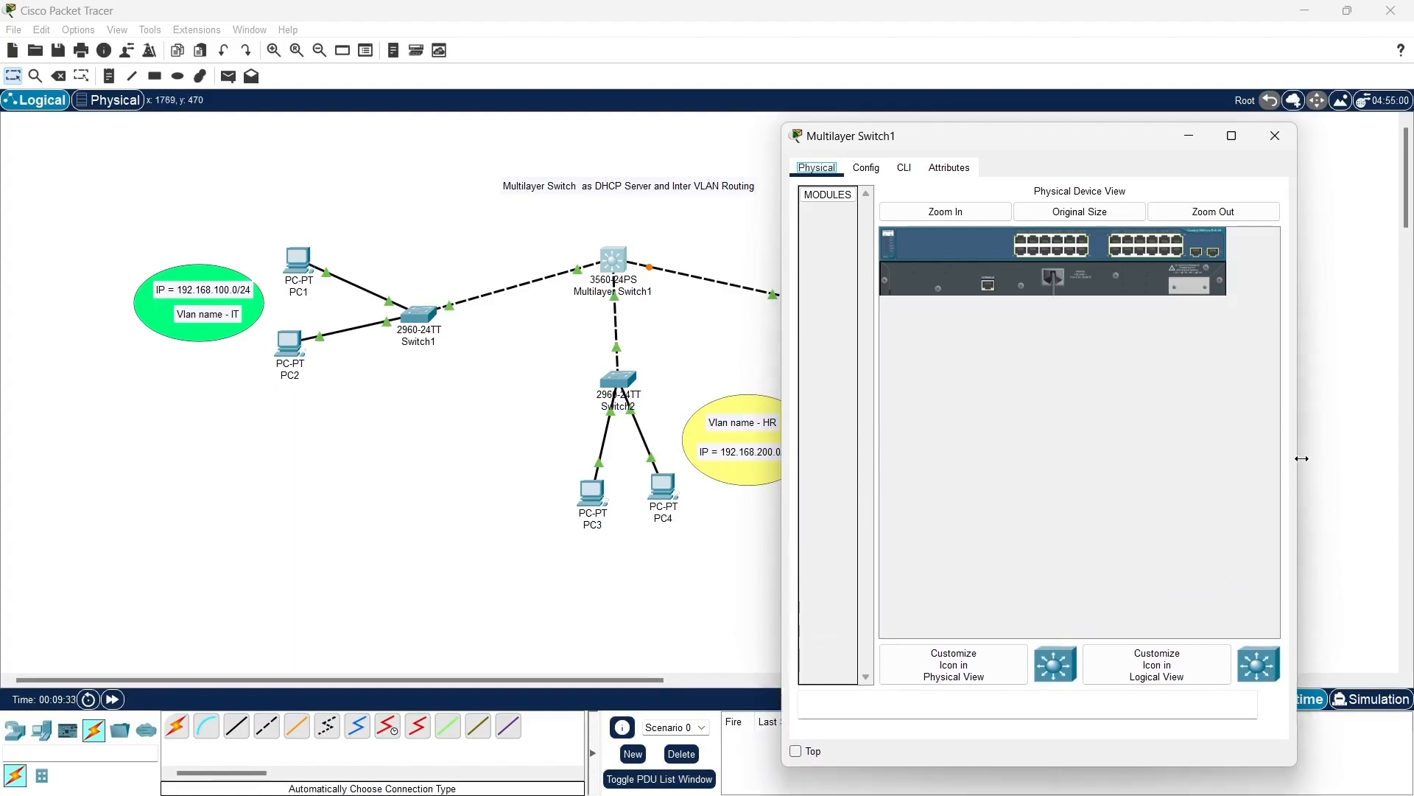
left_click_drag(1297, 466, 1403, 464)
left_click_drag(778, 460, 651, 456)
left_click(772, 167)
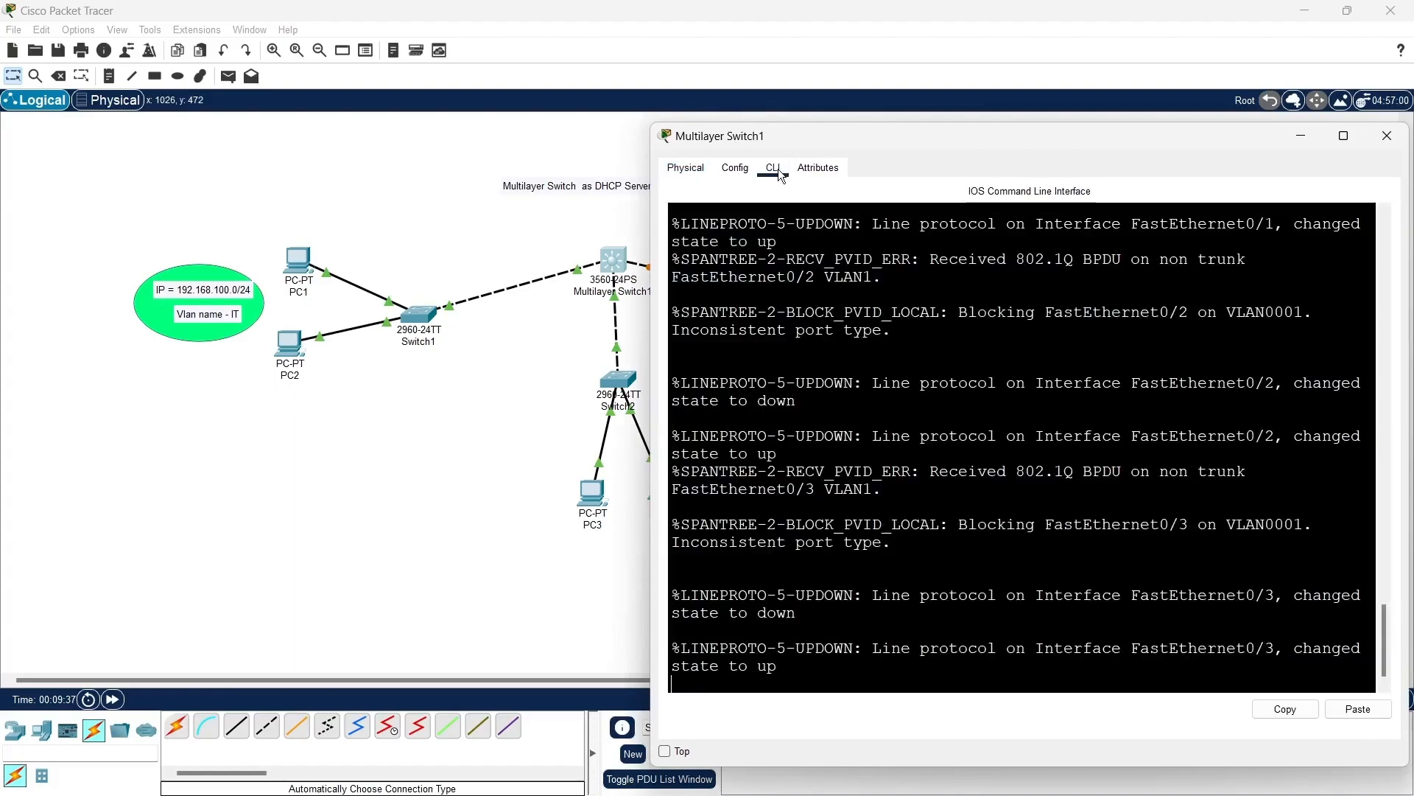
Step: Answer no to the initial configuration dialog on Multilayer Switch1 and get to the user command prompt
key("Return")
key("Return")
key("Return")
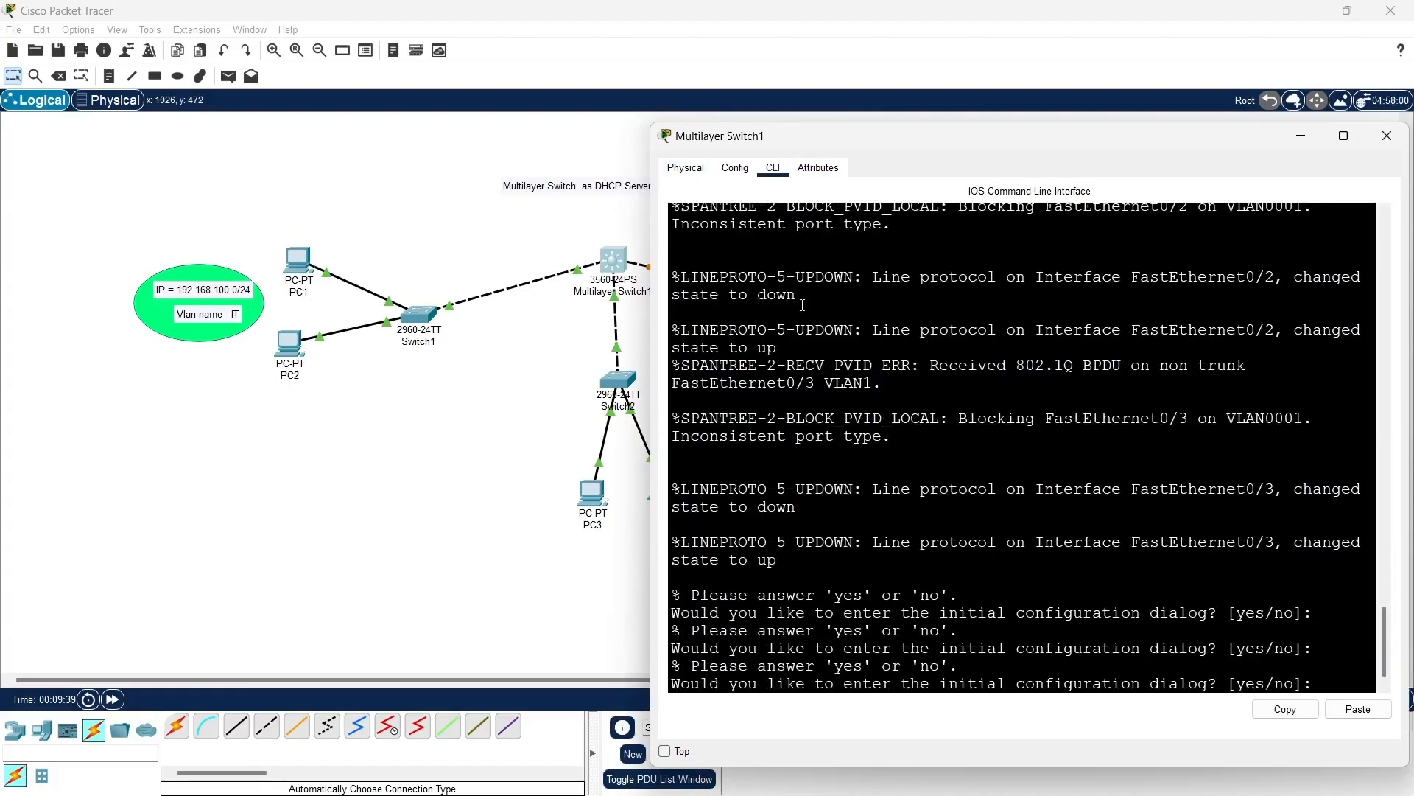
type("no")
key("Return")
key("Return")
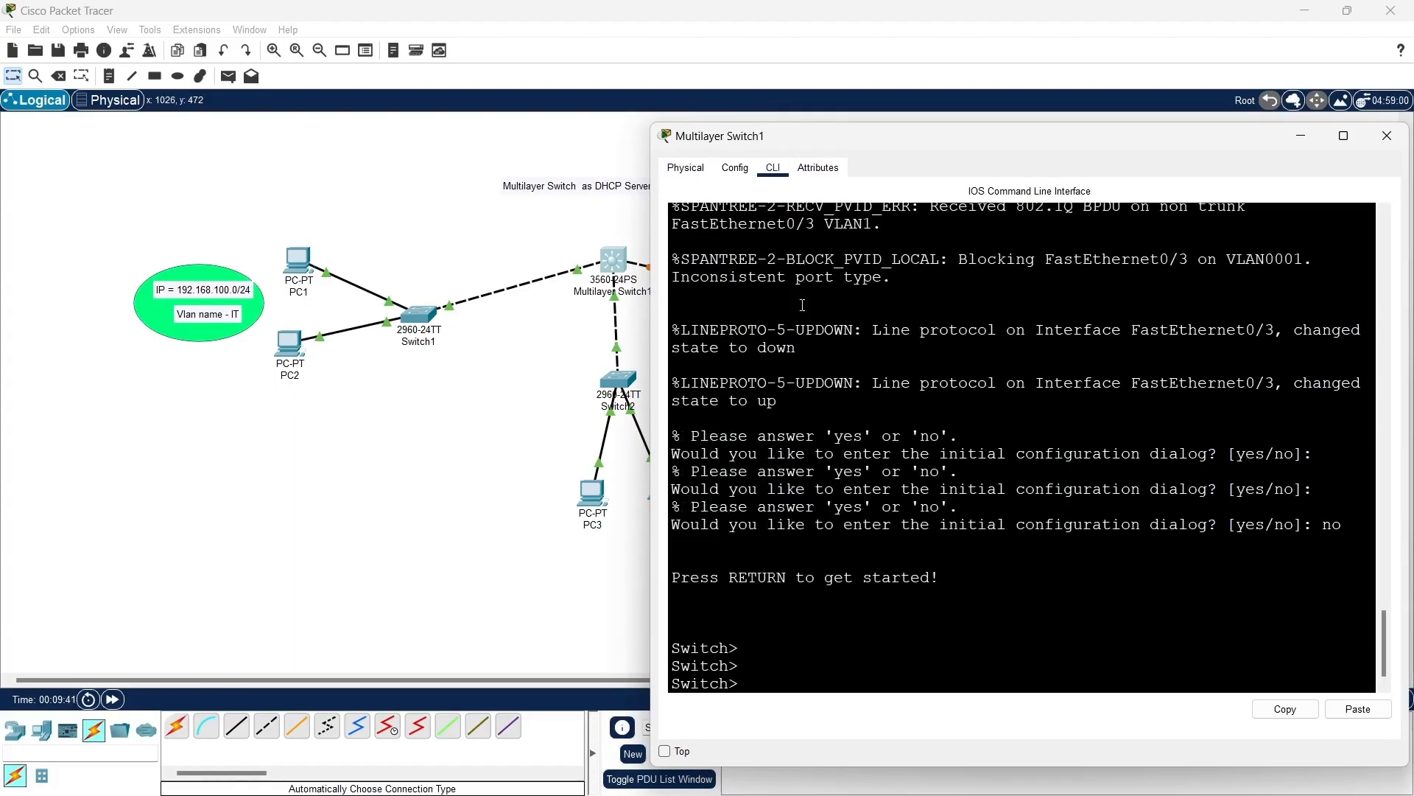
Step: Enter privileged mode and global configuration mode on Multilayer Switch1
type("en")
key("Return")
type("co")
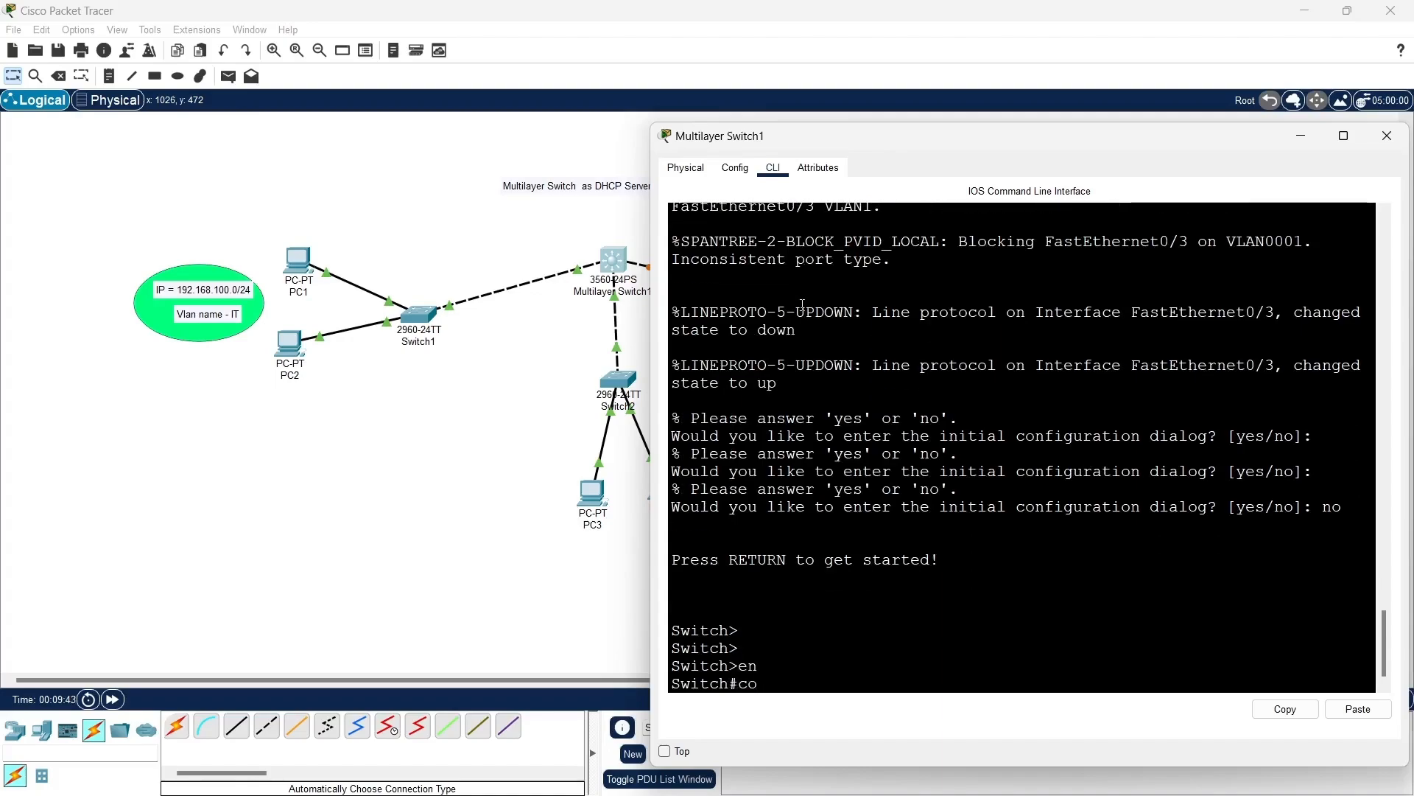
type("nf t")
key("Return")
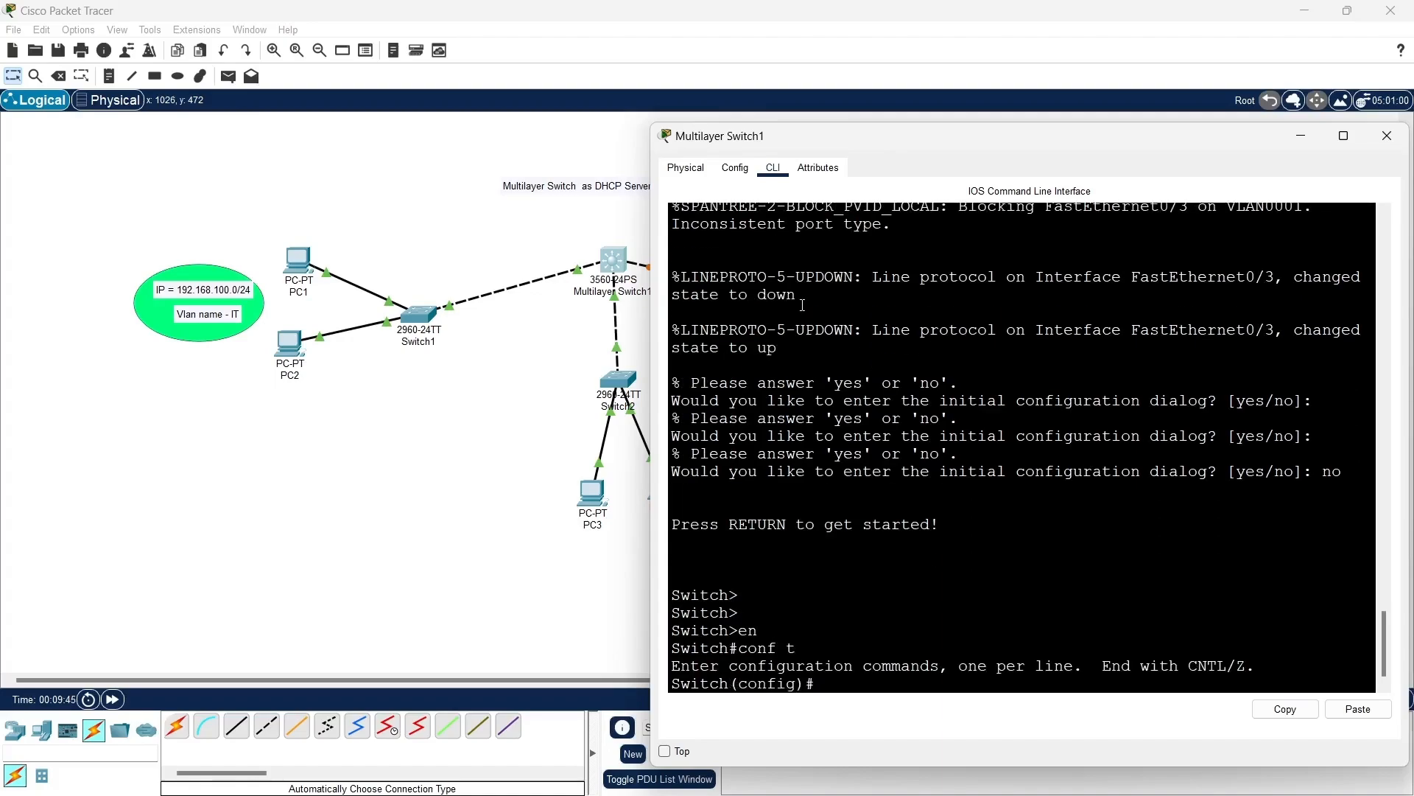
Step: Set the hostname of Multilayer Switch1 to MLSW
type("ho")
key("Tab")
type("M")
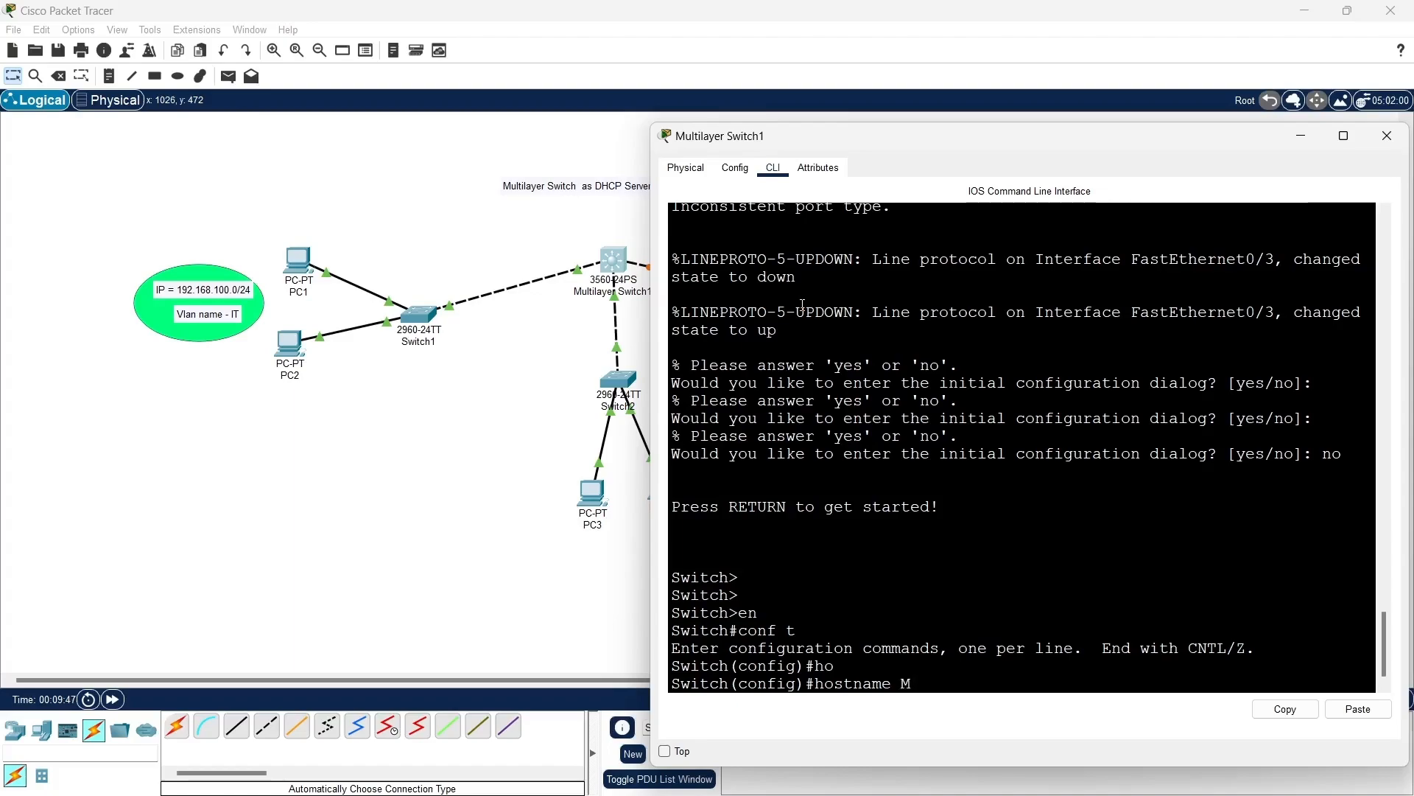
type("LSW")
key("Return")
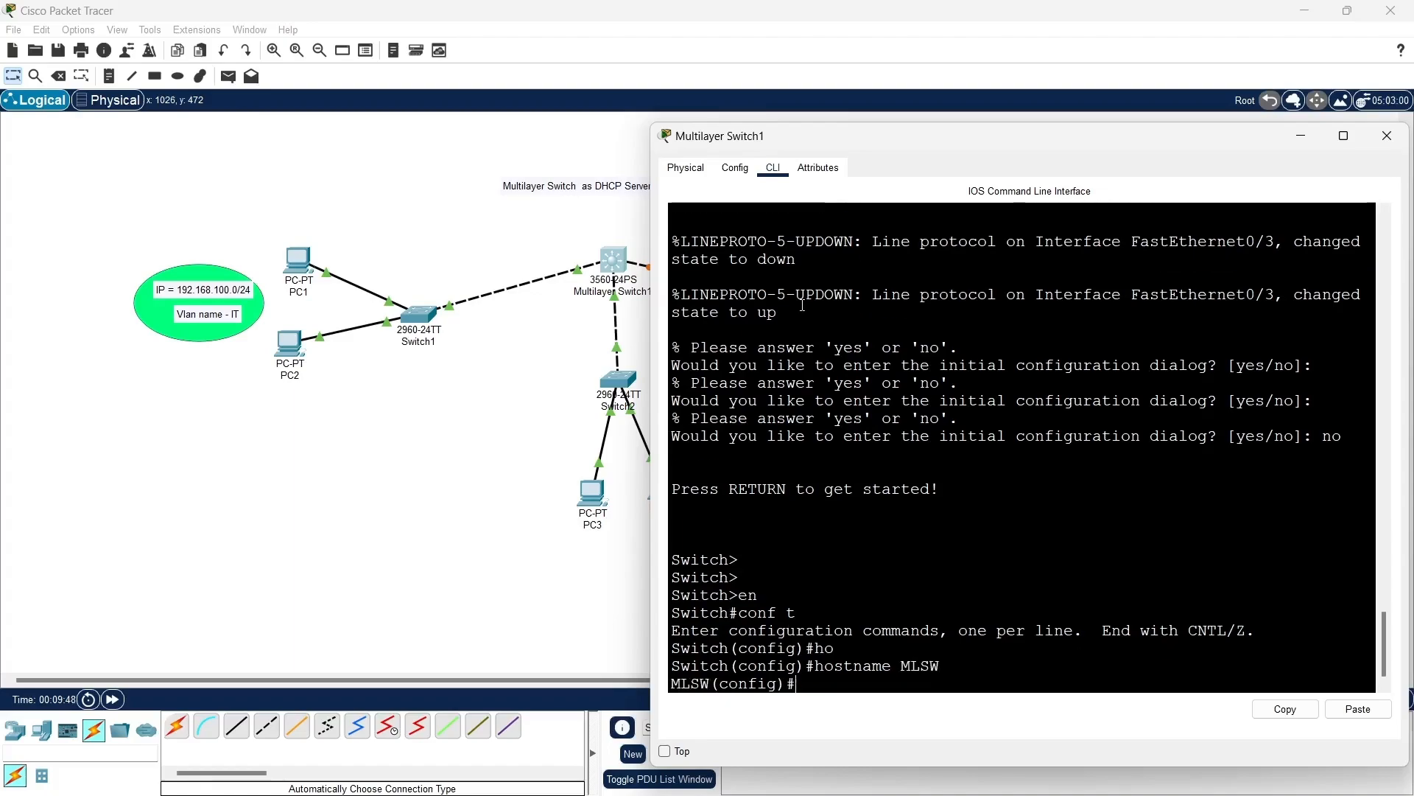
key("Return")
key("Return")
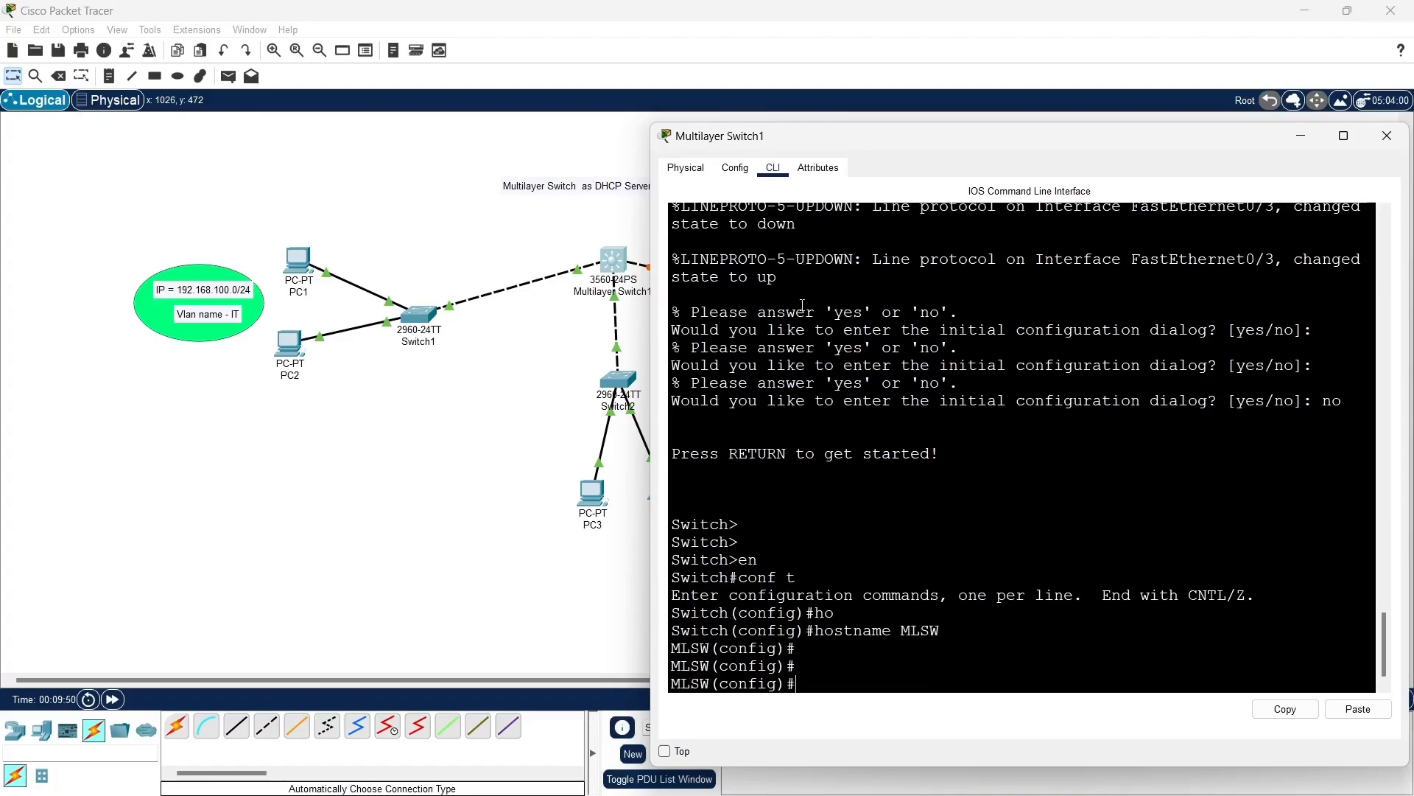
Step: Try to set the multilayer switch's interface range f0/1-3 to switchport mode trunk
type("int ran f0/1-3")
key("Return")
type("sw")
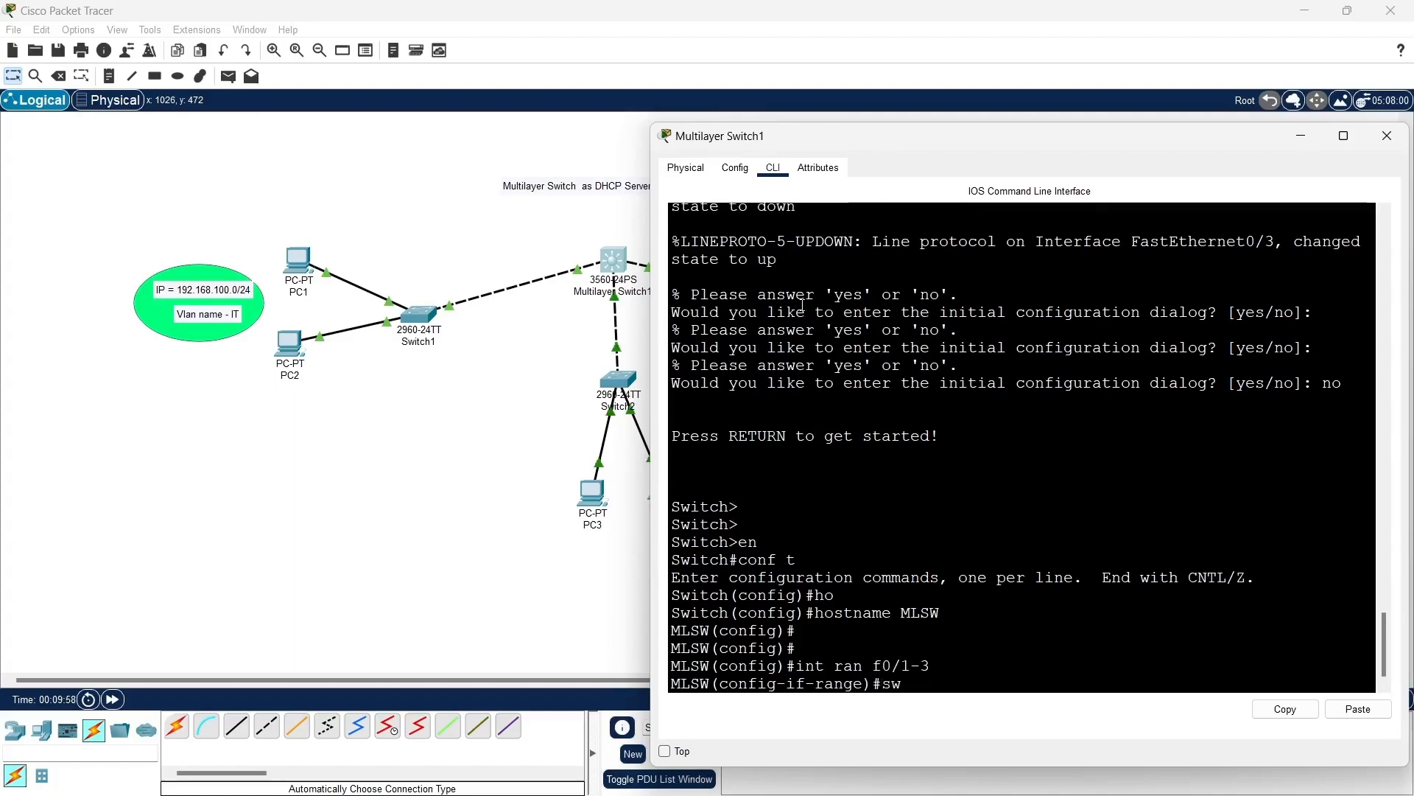
key("Tab")
type("m")
key("Tab")
type("t")
key("Tab")
key("Return")
key("Return")
key("Return")
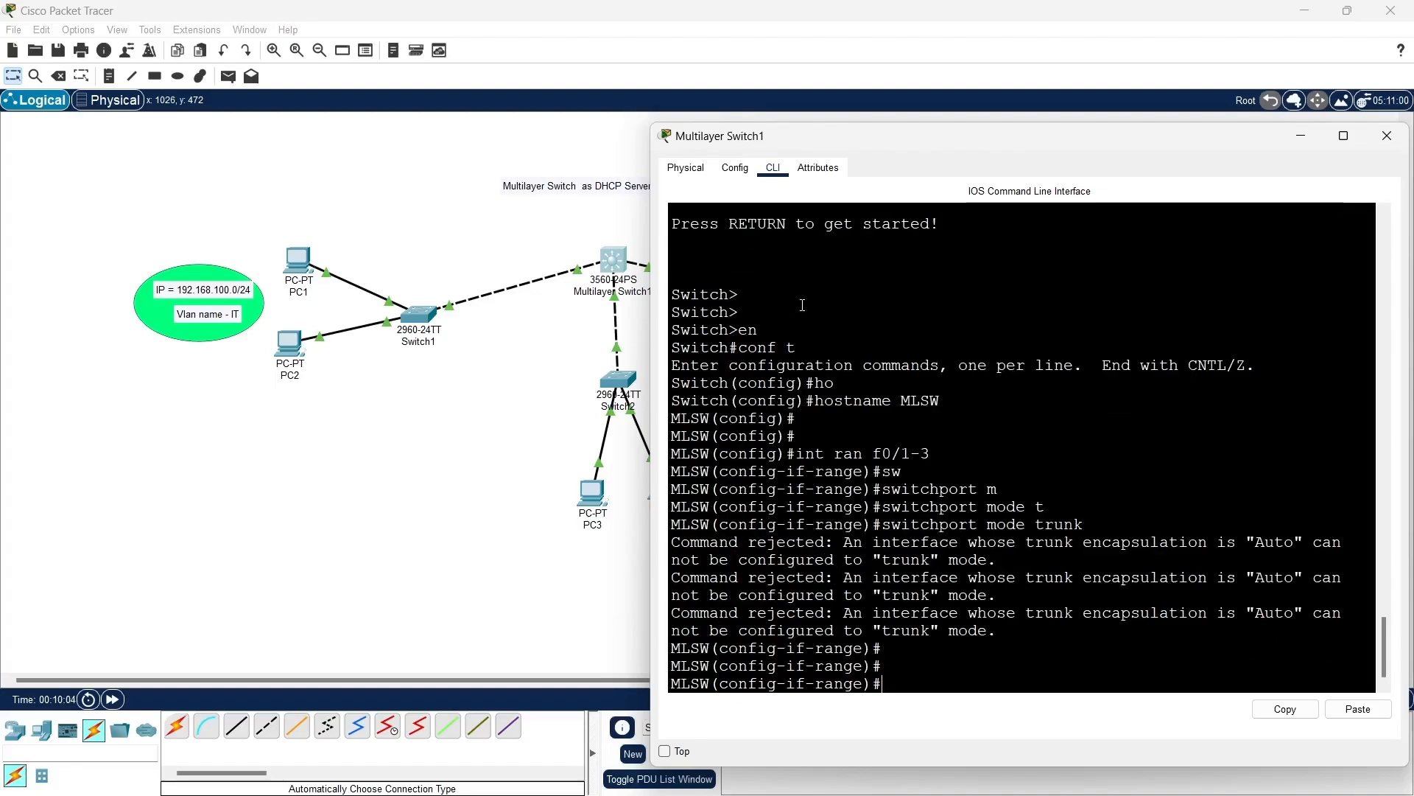
Step: Check the trunk status of the multilayer switch's ports with do sh int tr, and leave the interface range configuration
type("do sh")
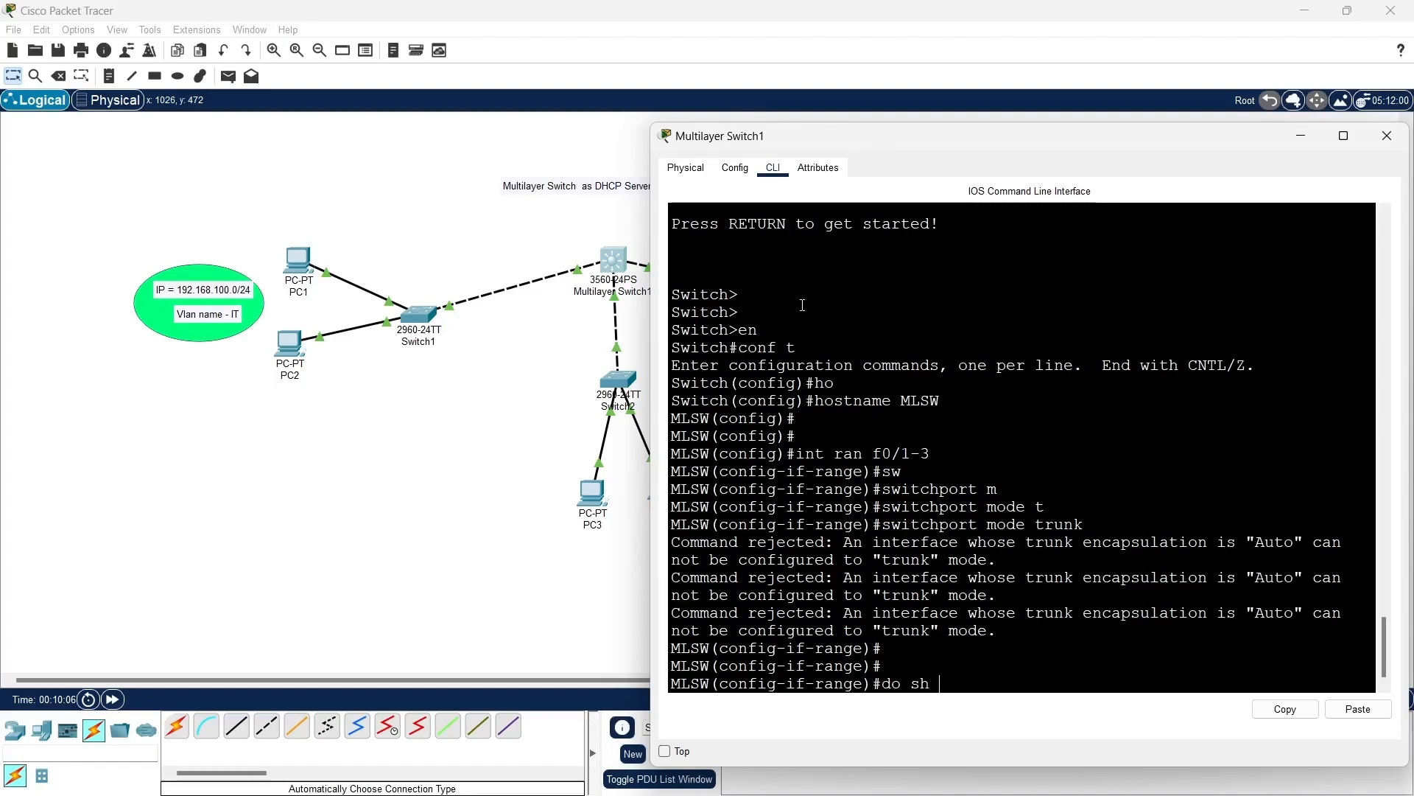
type(" int tr")
key("Return")
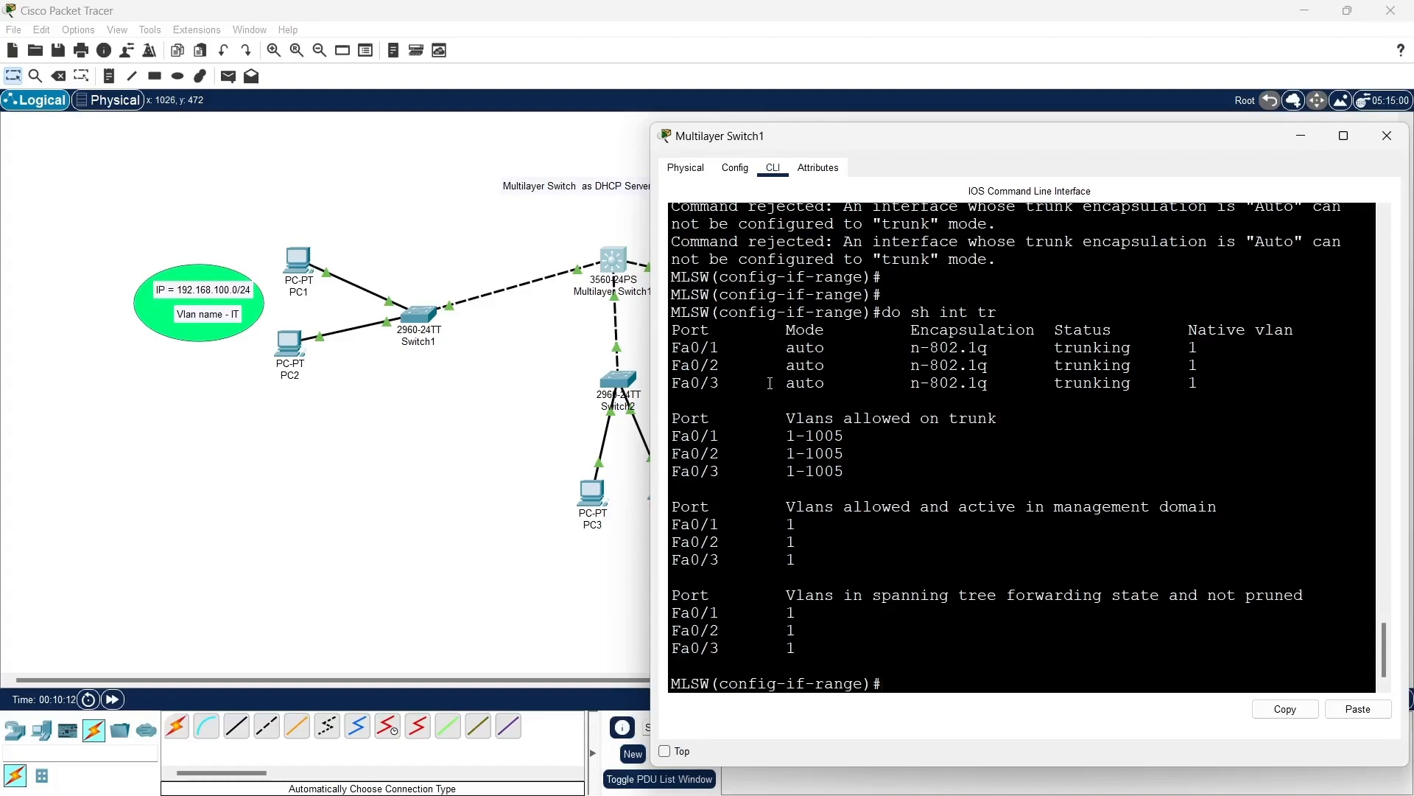
left_click_drag(675, 347, 1200, 384)
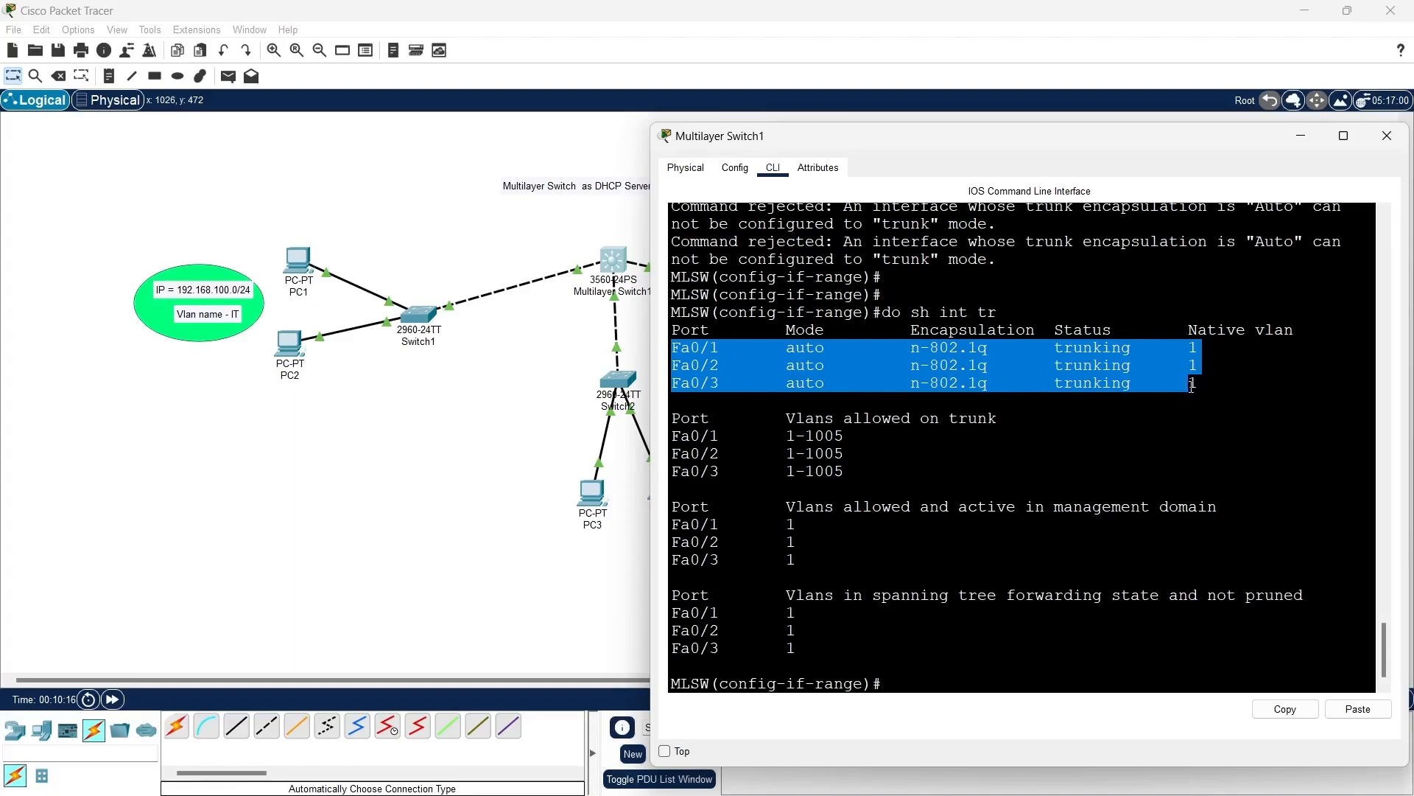
left_click(909, 685)
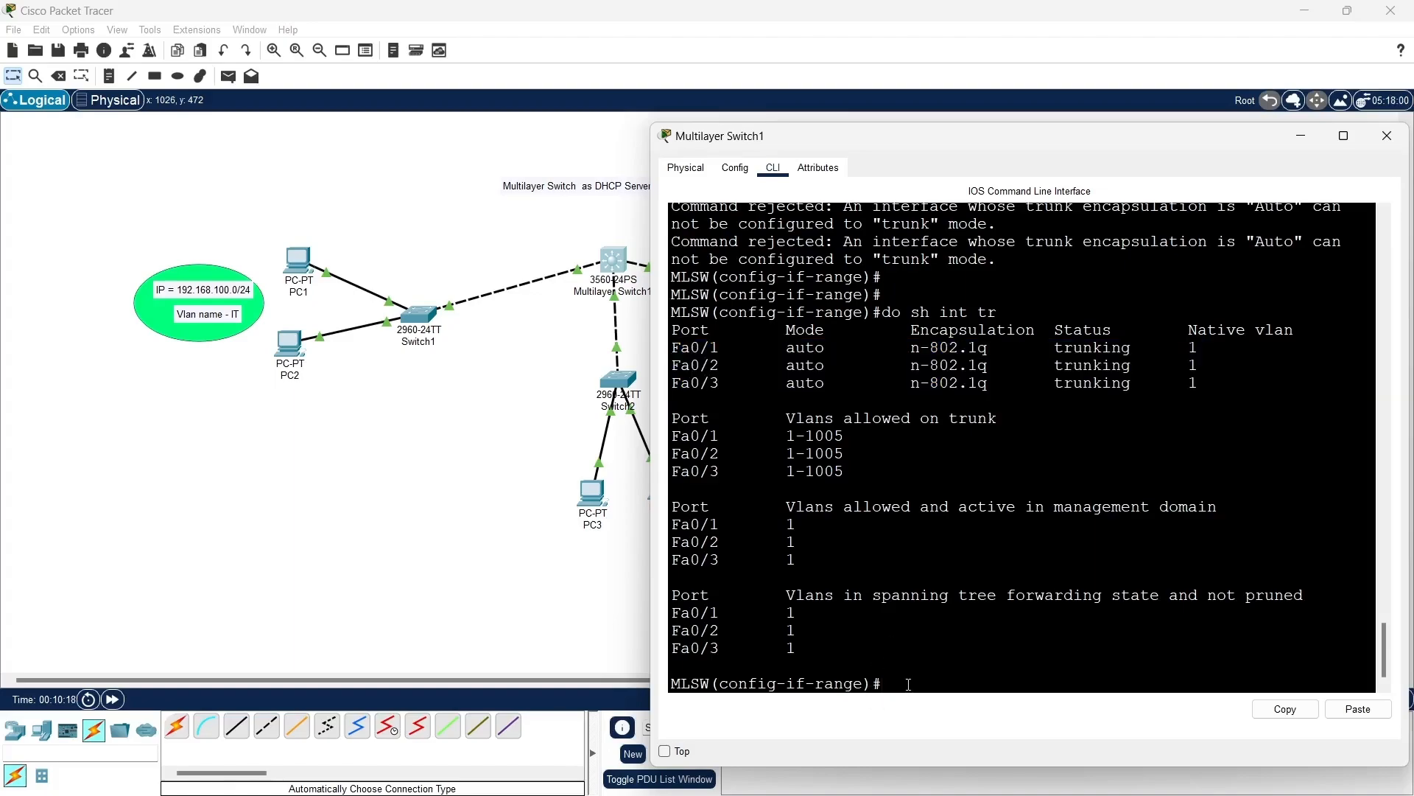
type("ex")
key("Return")
key("Return")
key("Return")
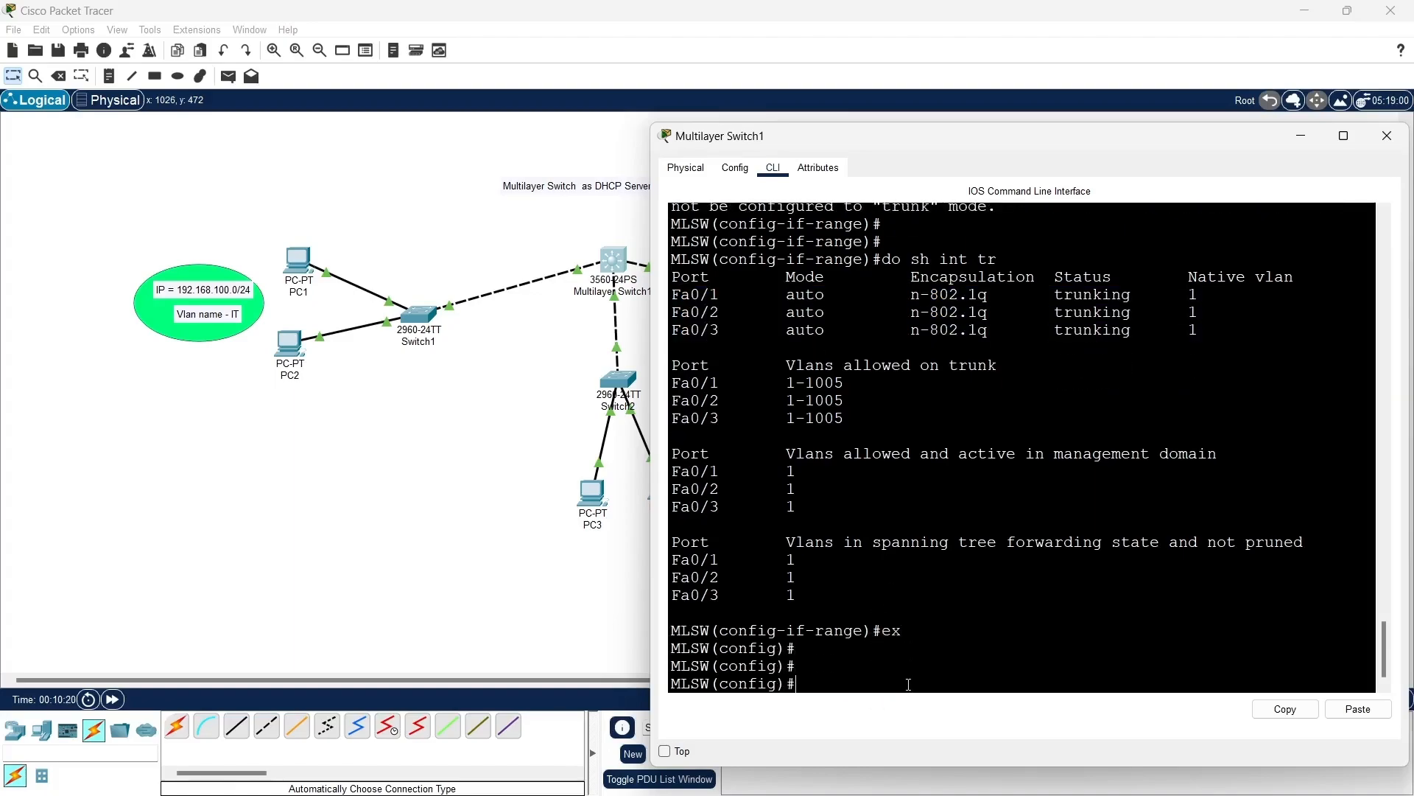
Step: Create VLAN 10 on the multilayer switch, name it IT, and return to global configuration mode
type("vlan 10")
key("Return")
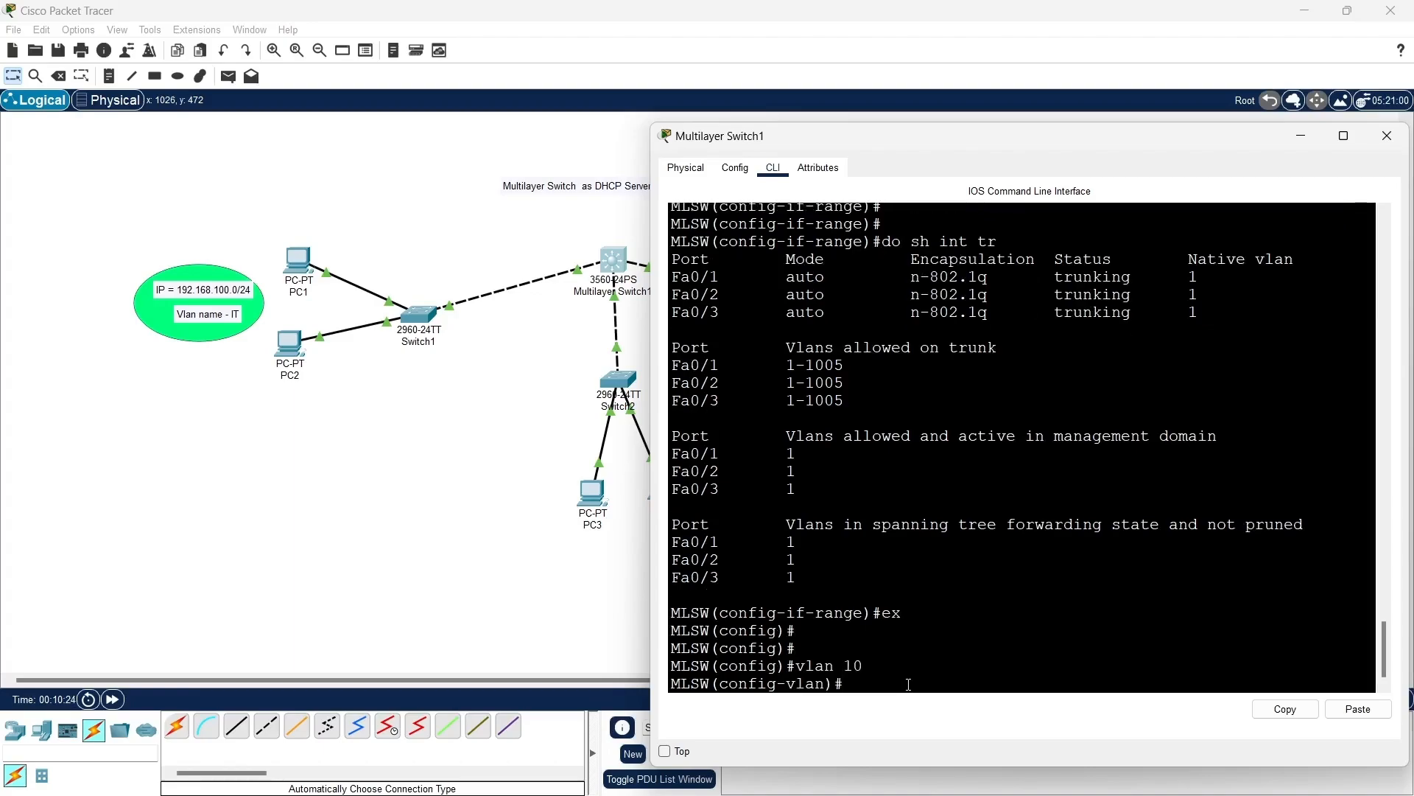
type("name IT")
key("Return")
key("Return")
type("ex")
key("Return")
key("Return")
key("Return")
key("Return")
Step: Create VLAN 20 on the multilayer switch, name it HR, and return to global configuration mode
type("v")
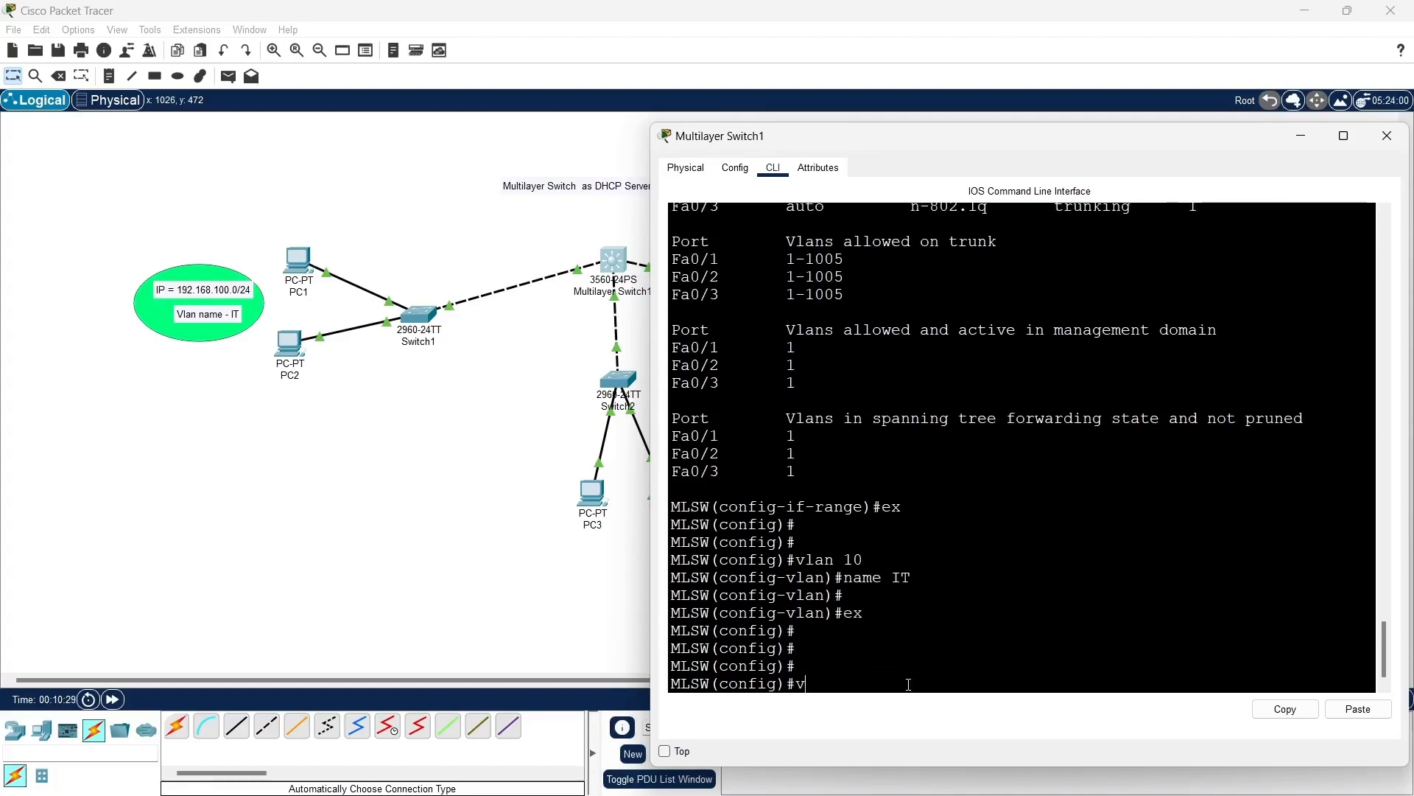
type("lan 20")
key("Return")
type("name")
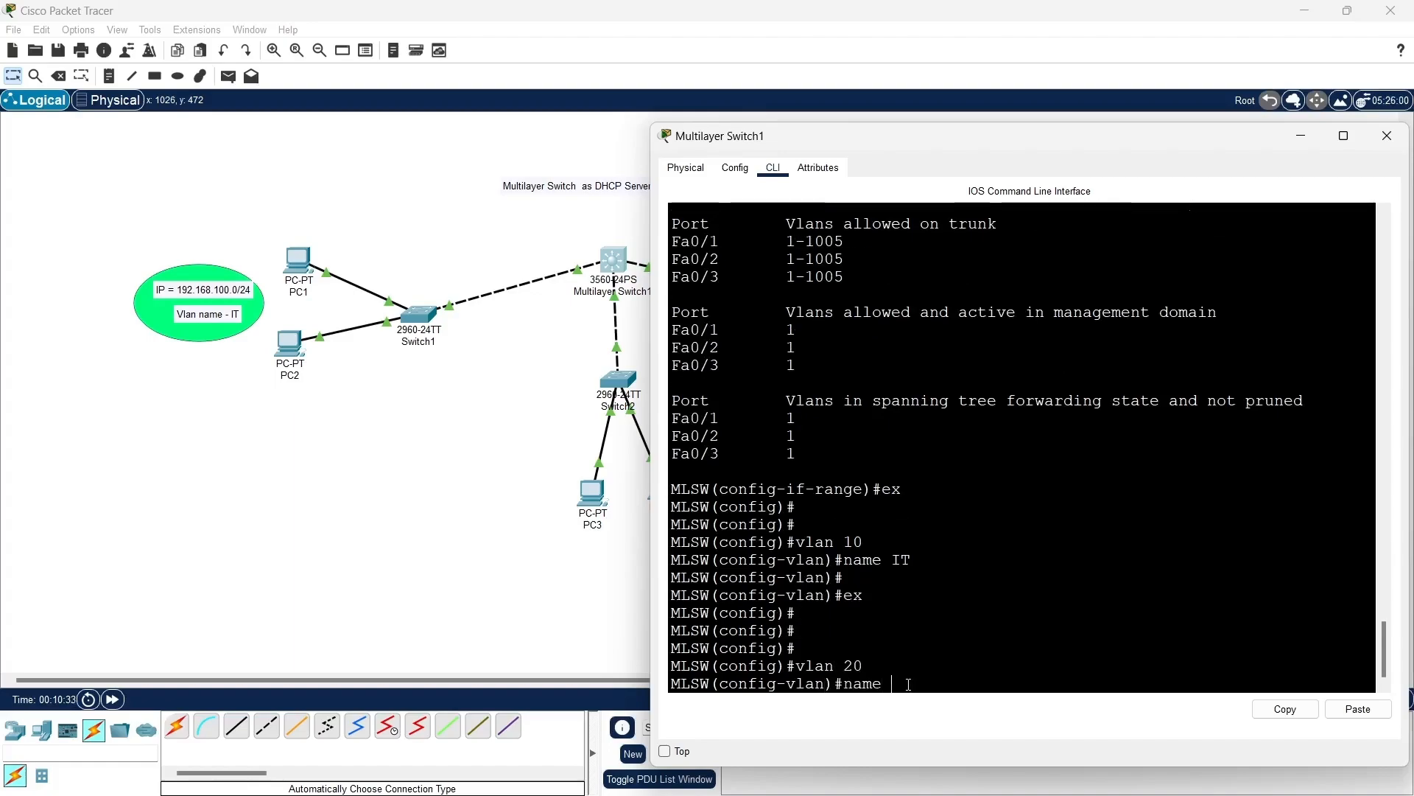
type(" HR")
key("Return")
key("Return")
key("Return")
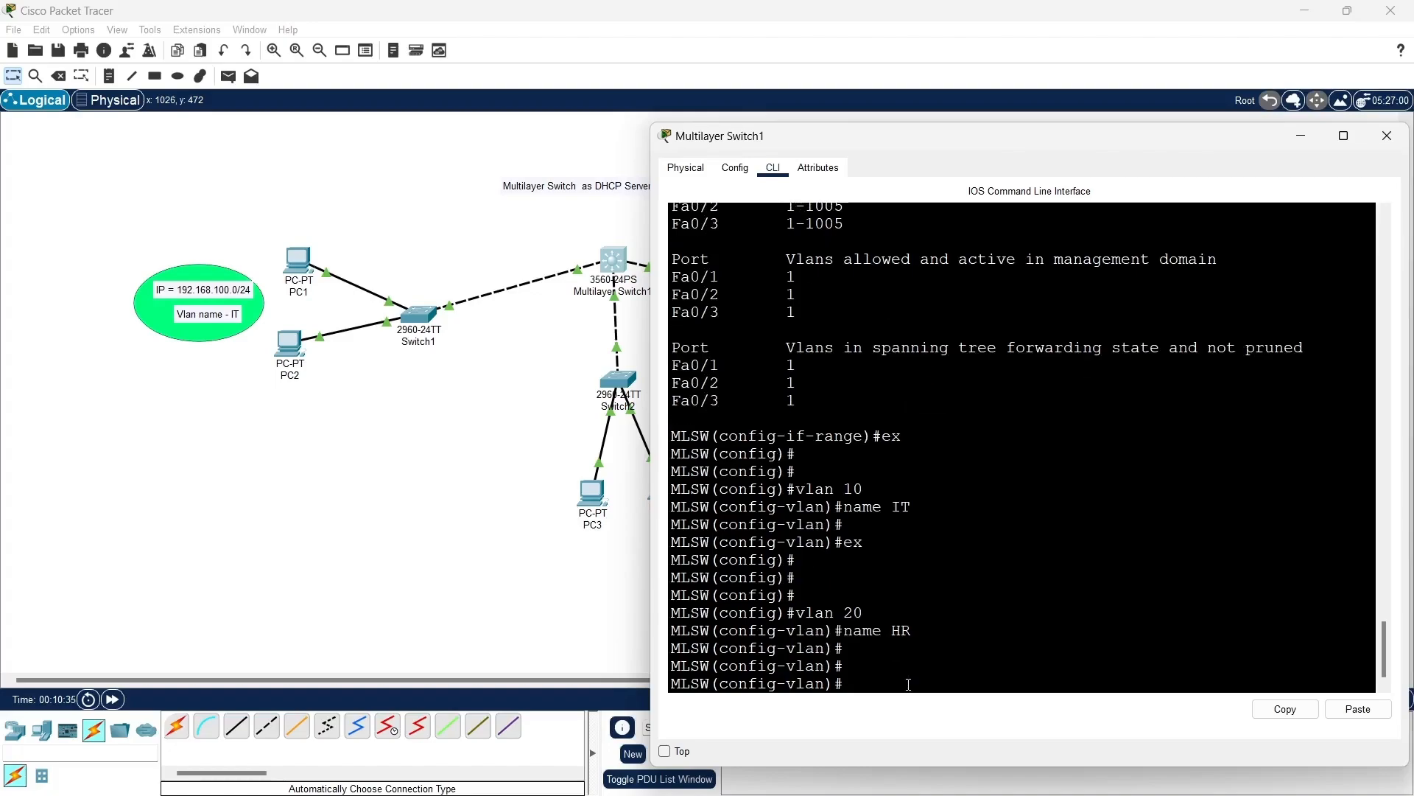
type("ex")
key("Return")
key("Return")
key("Return")
Step: Create VLAN 30 on the multilayer switch, name it STAFF, and return to global configuration mode
type("vla")
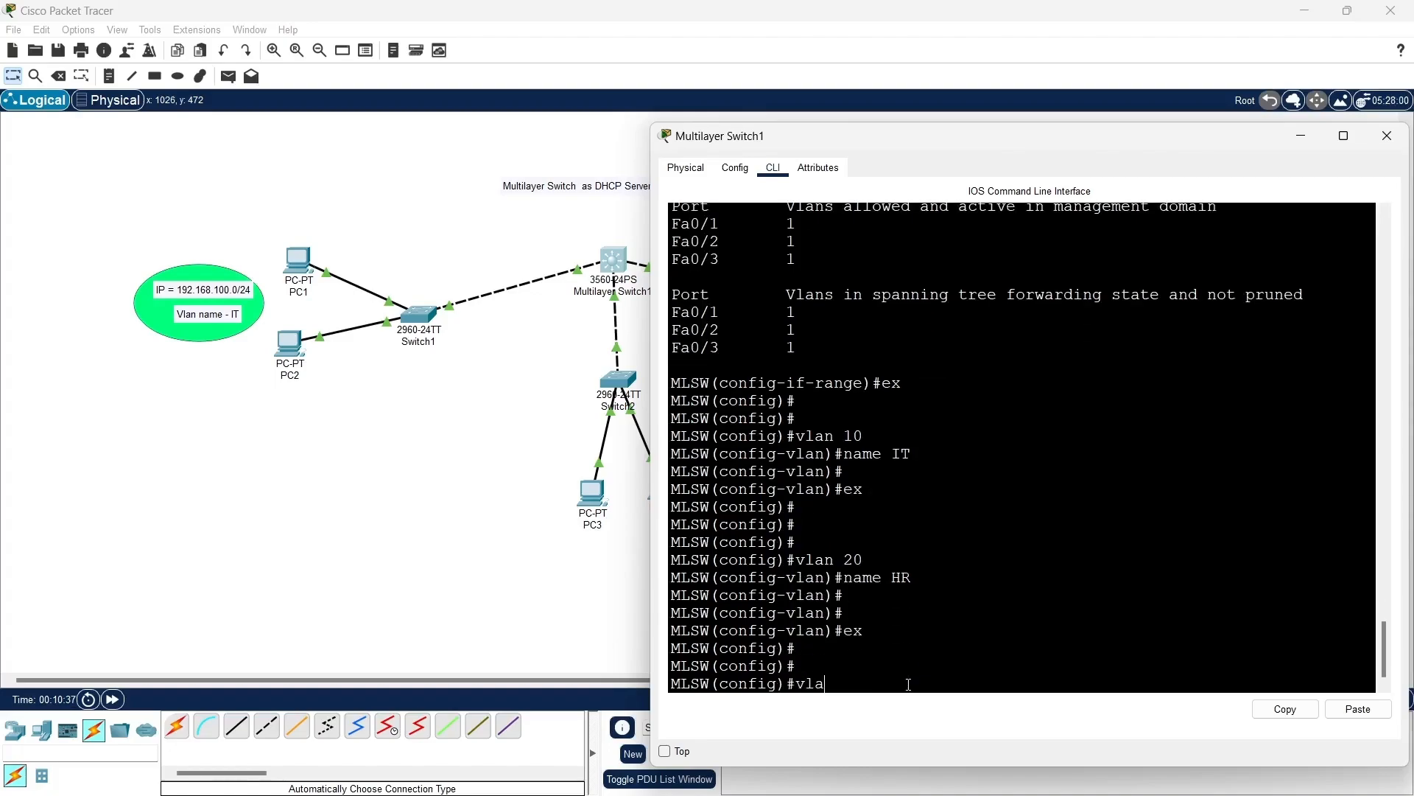
type("n 30")
key("Return")
type("name")
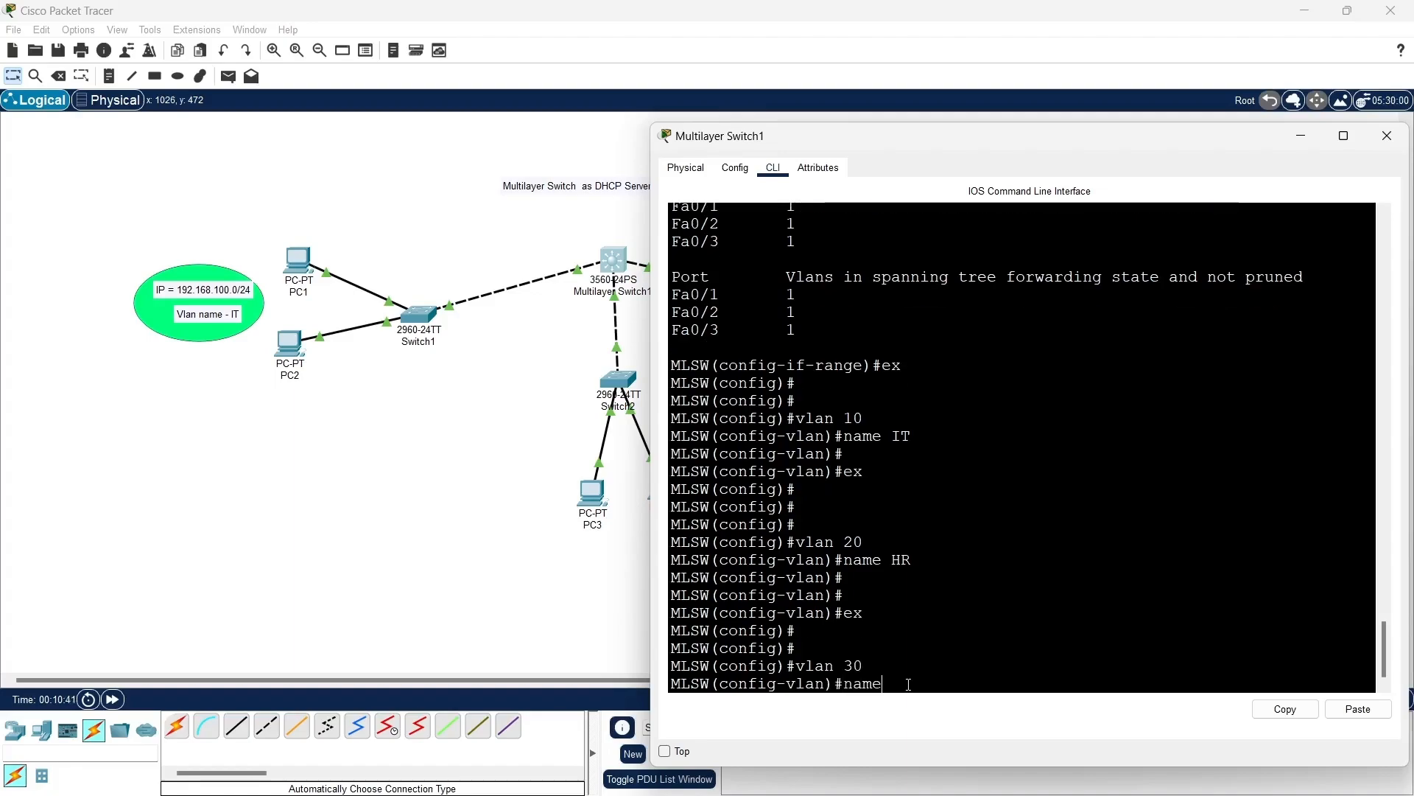
type(" STAFF")
key("Return")
type("ex")
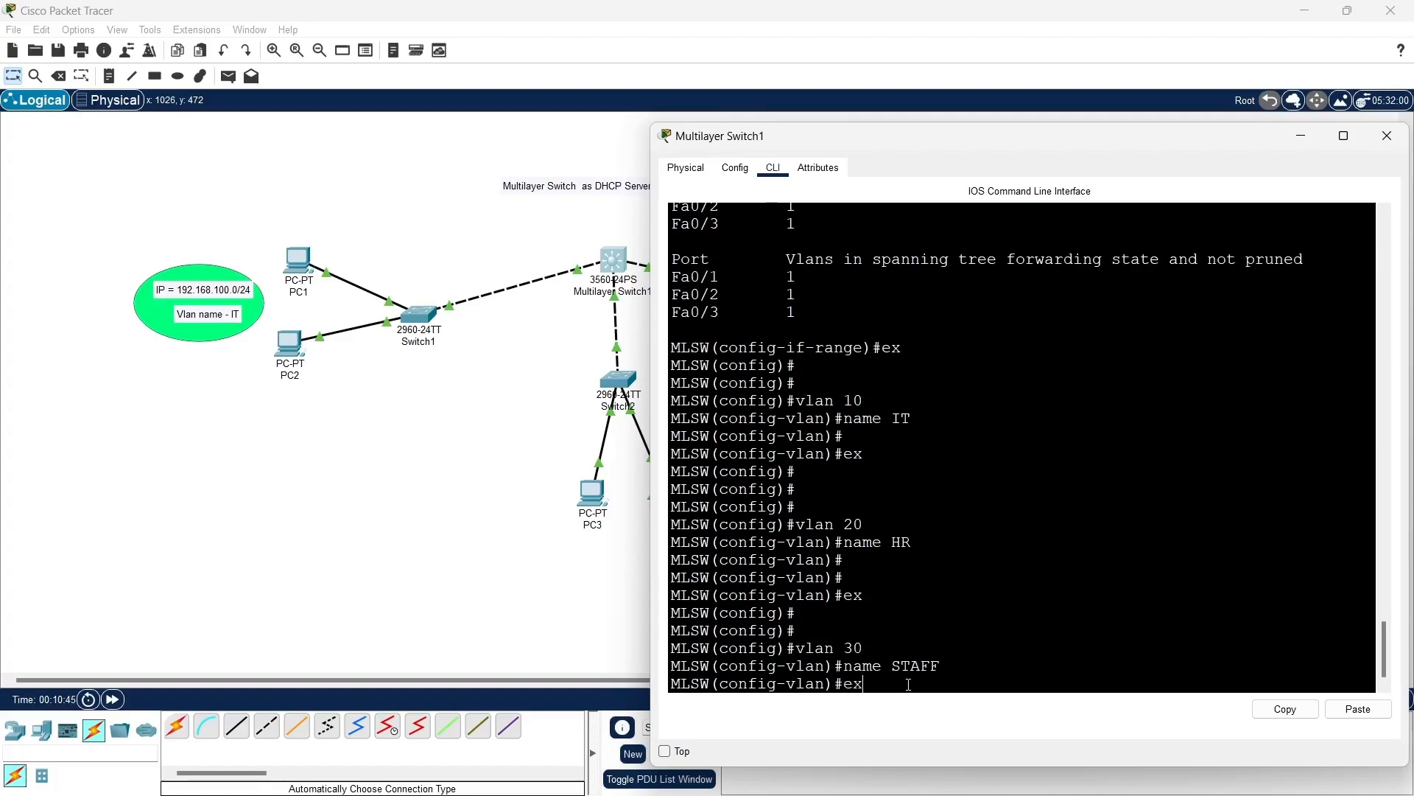
key("Return")
key("Return")
key("Return")
Step: Assign IP address 192.168.100.1 with mask 255.255.255.0 to the multilayer switch's VLAN 10 interface
type("int")
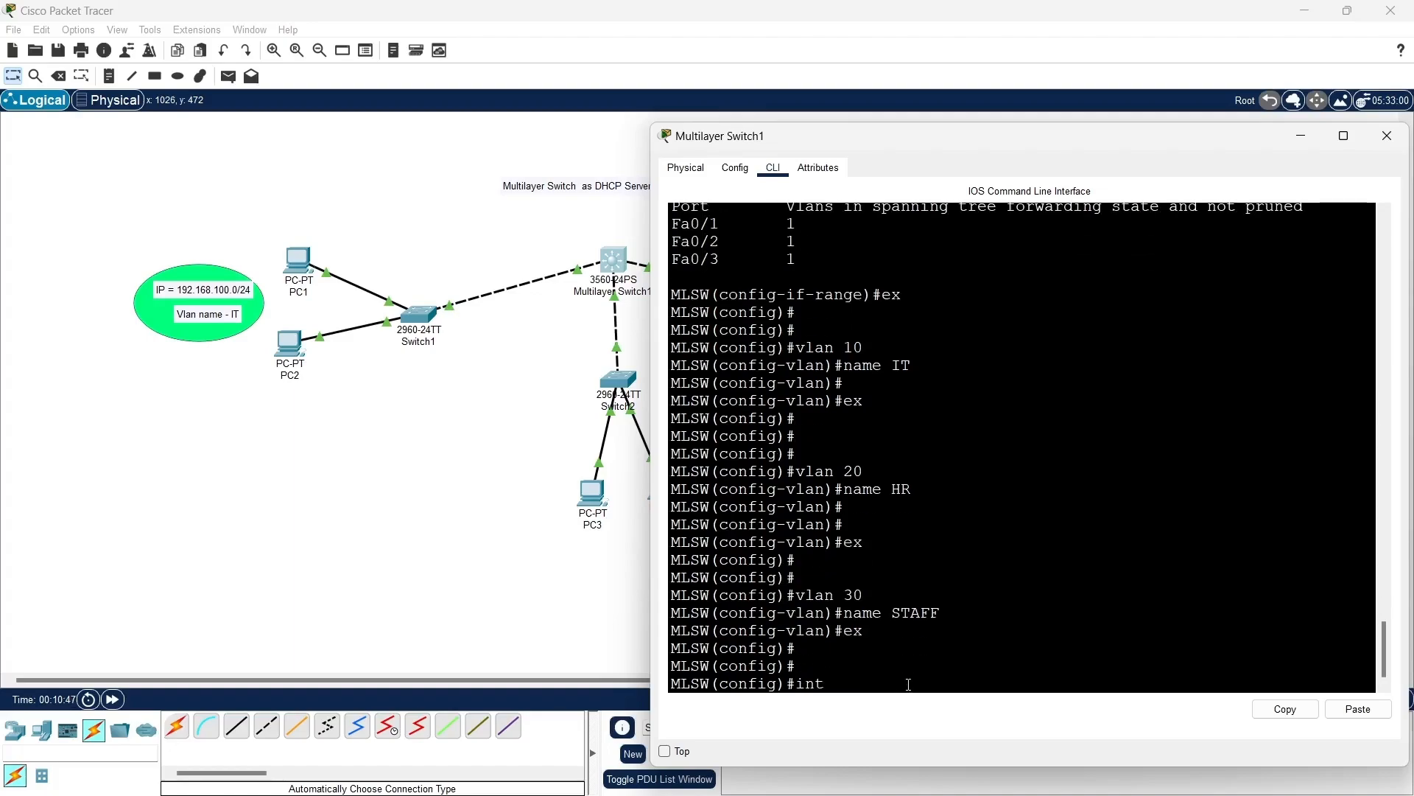
type(" vlan 10")
key("Return")
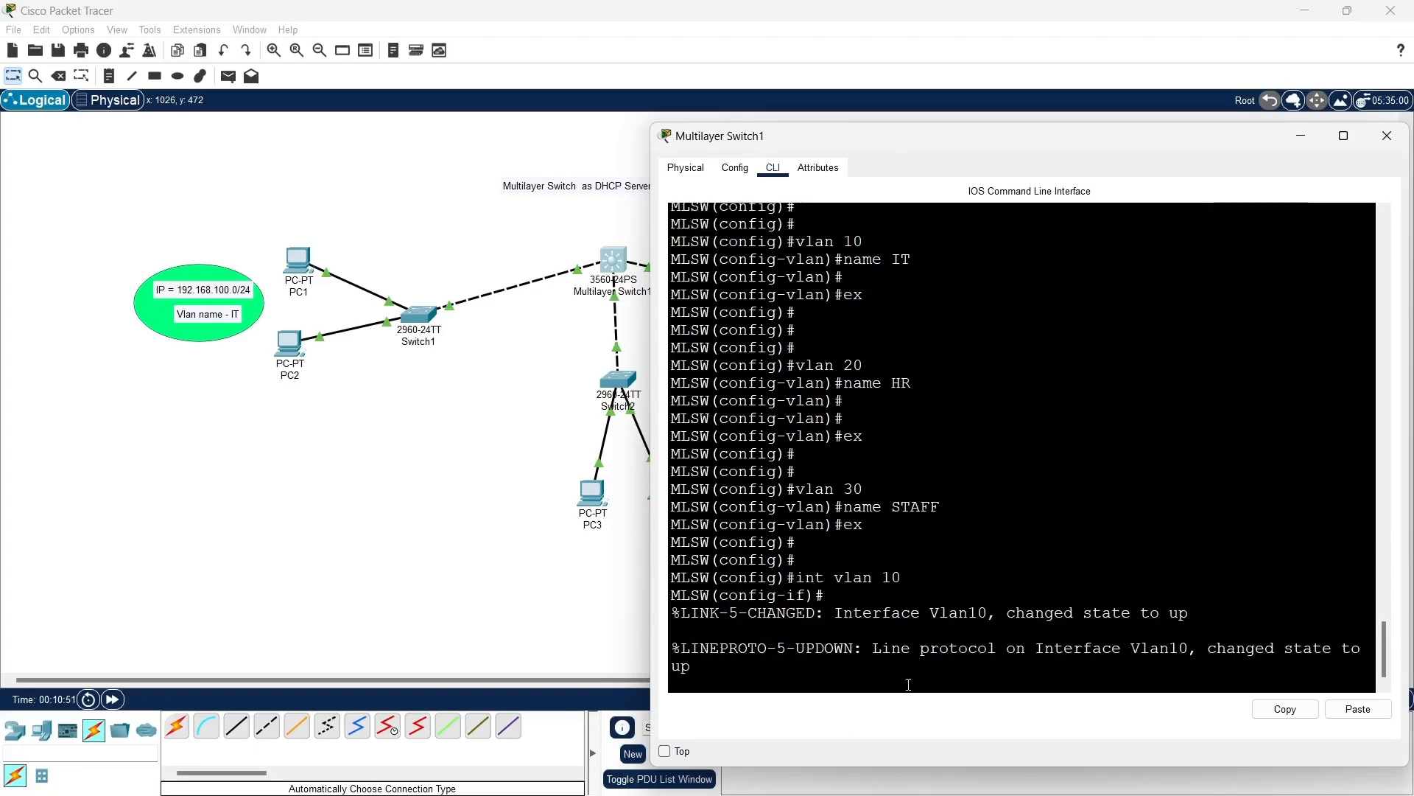
key("Return")
key("Return")
key("Return")
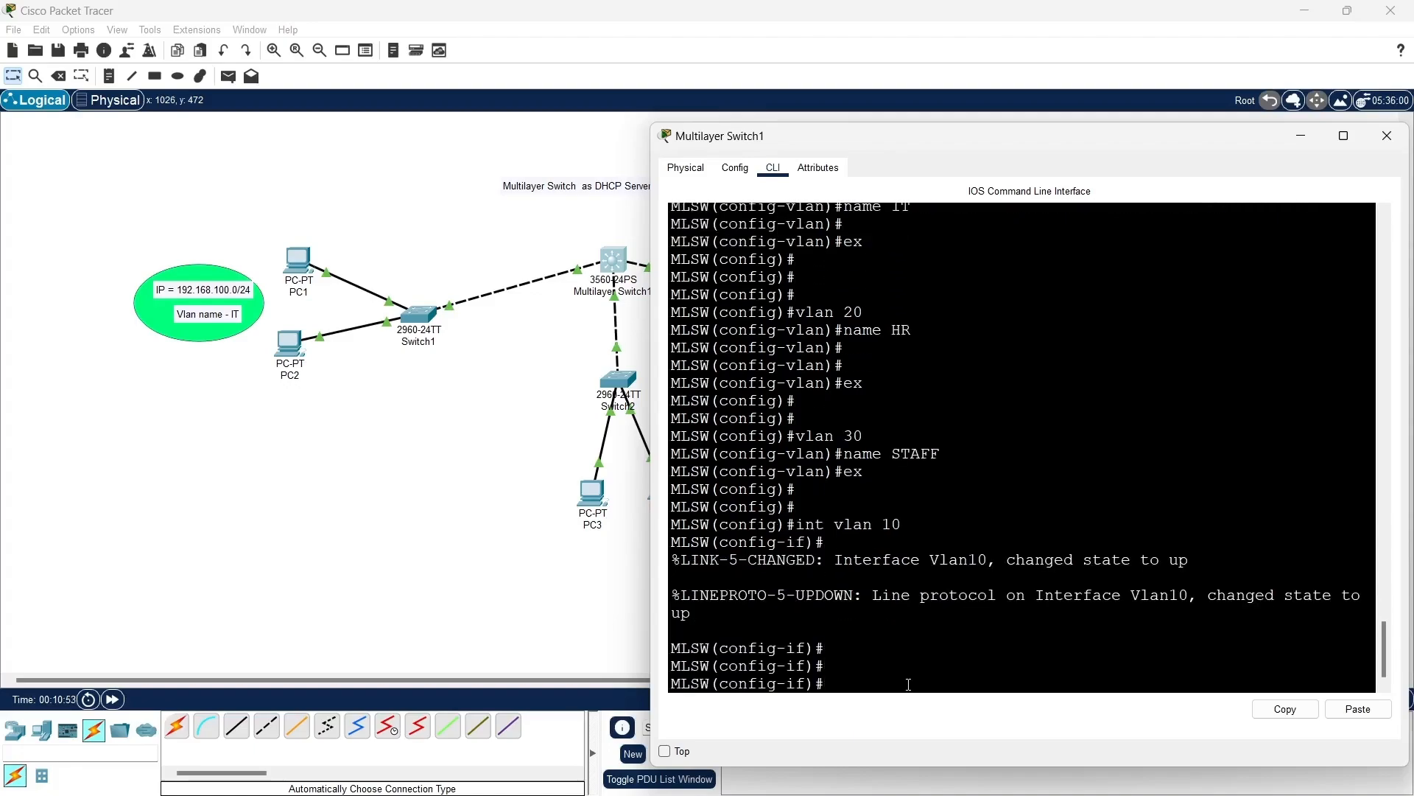
type("ip add 192.168.100.1 ")
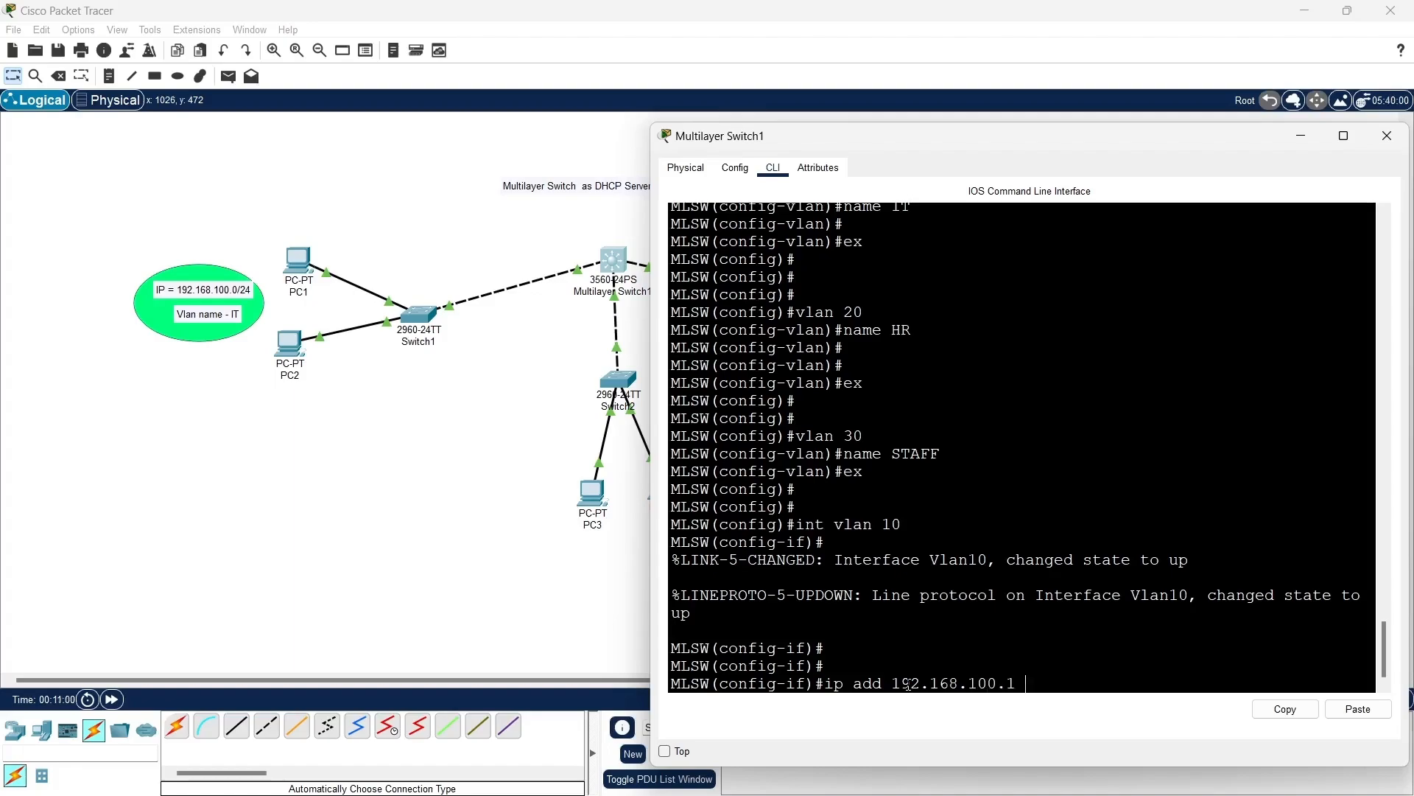
type("255.255.255.0")
key("Return")
Step: Enable the VLAN 10 interface with no shutdown and return to global configuration mode
type("no sh")
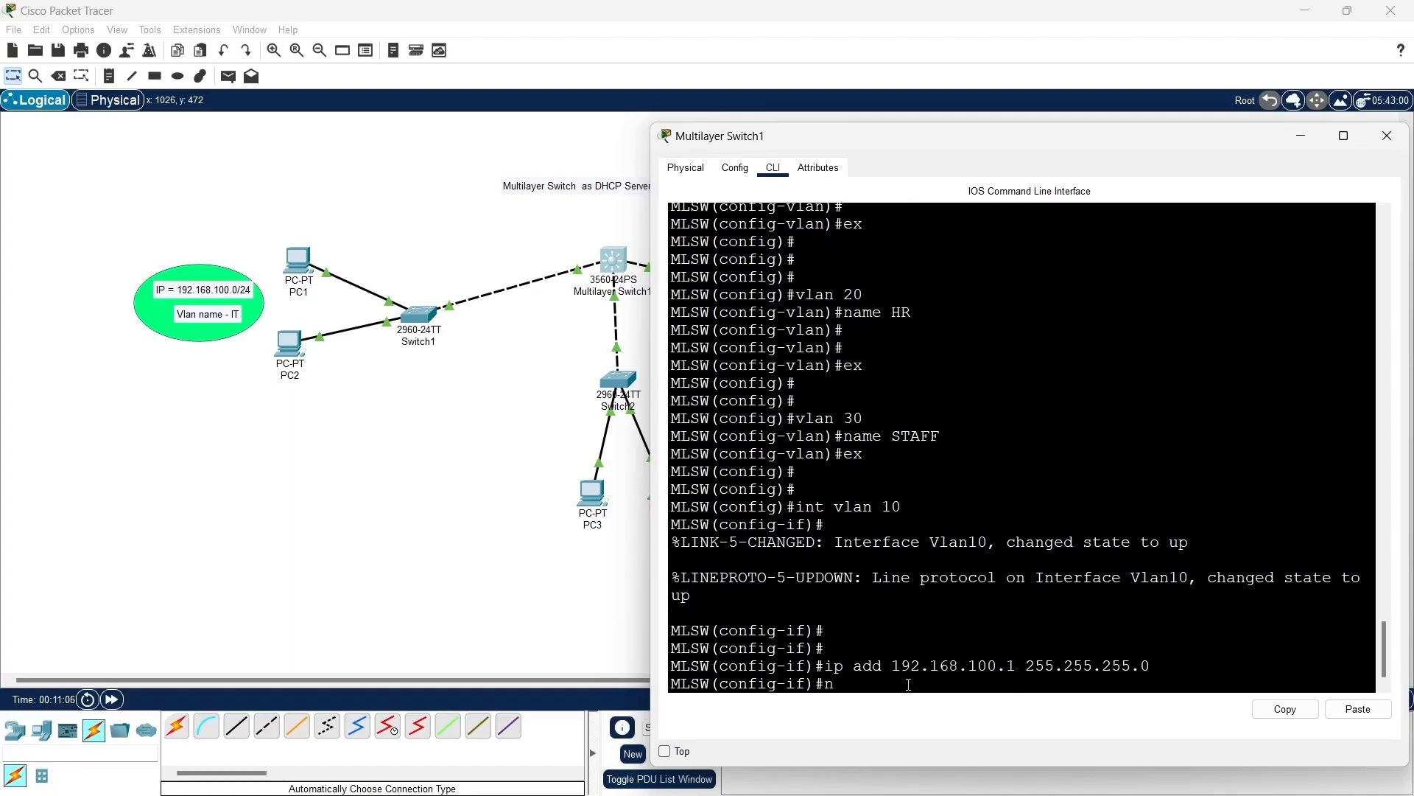
key("Tab")
key("Return")
key("Return")
key("Return")
key("Return")
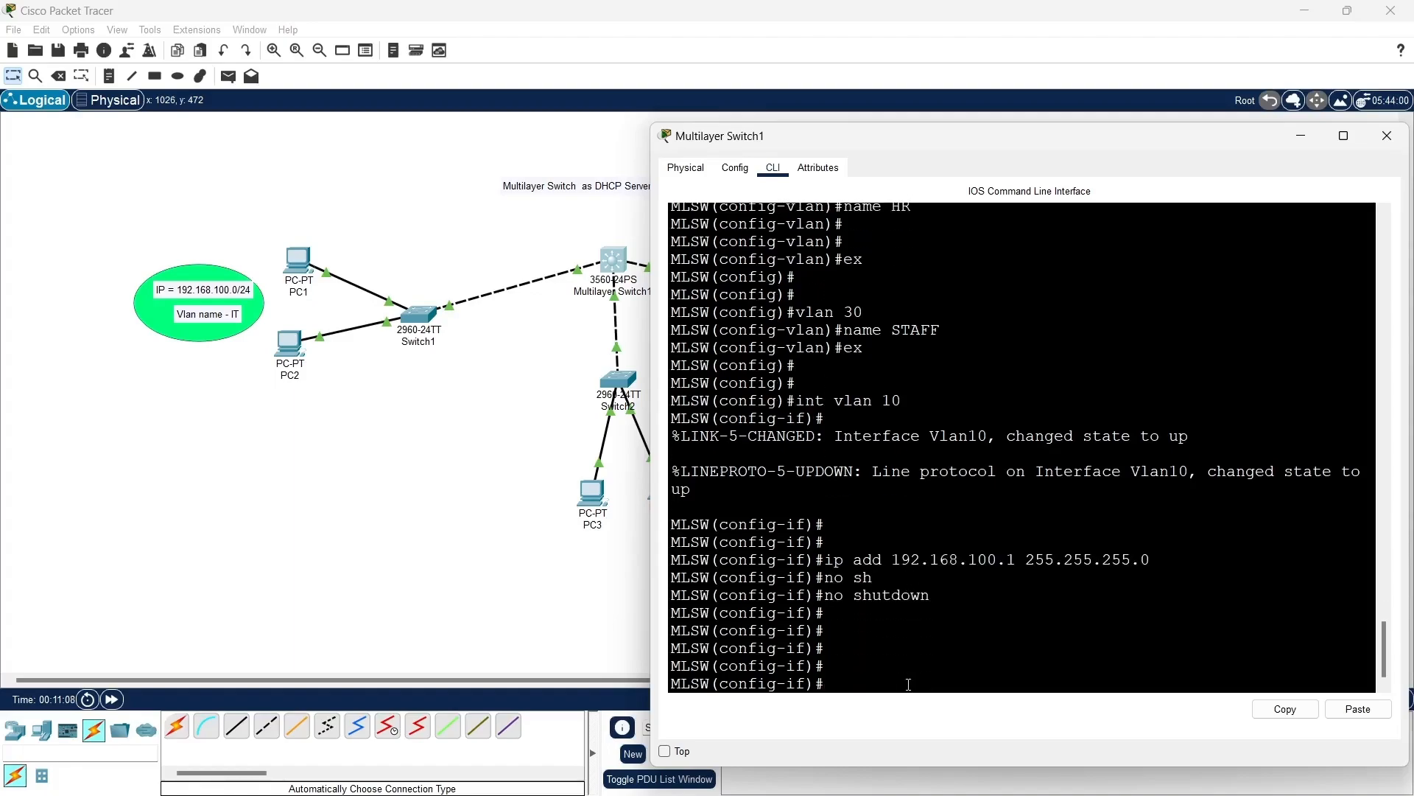
type("ex")
key("Return")
key("Return")
key("Return")
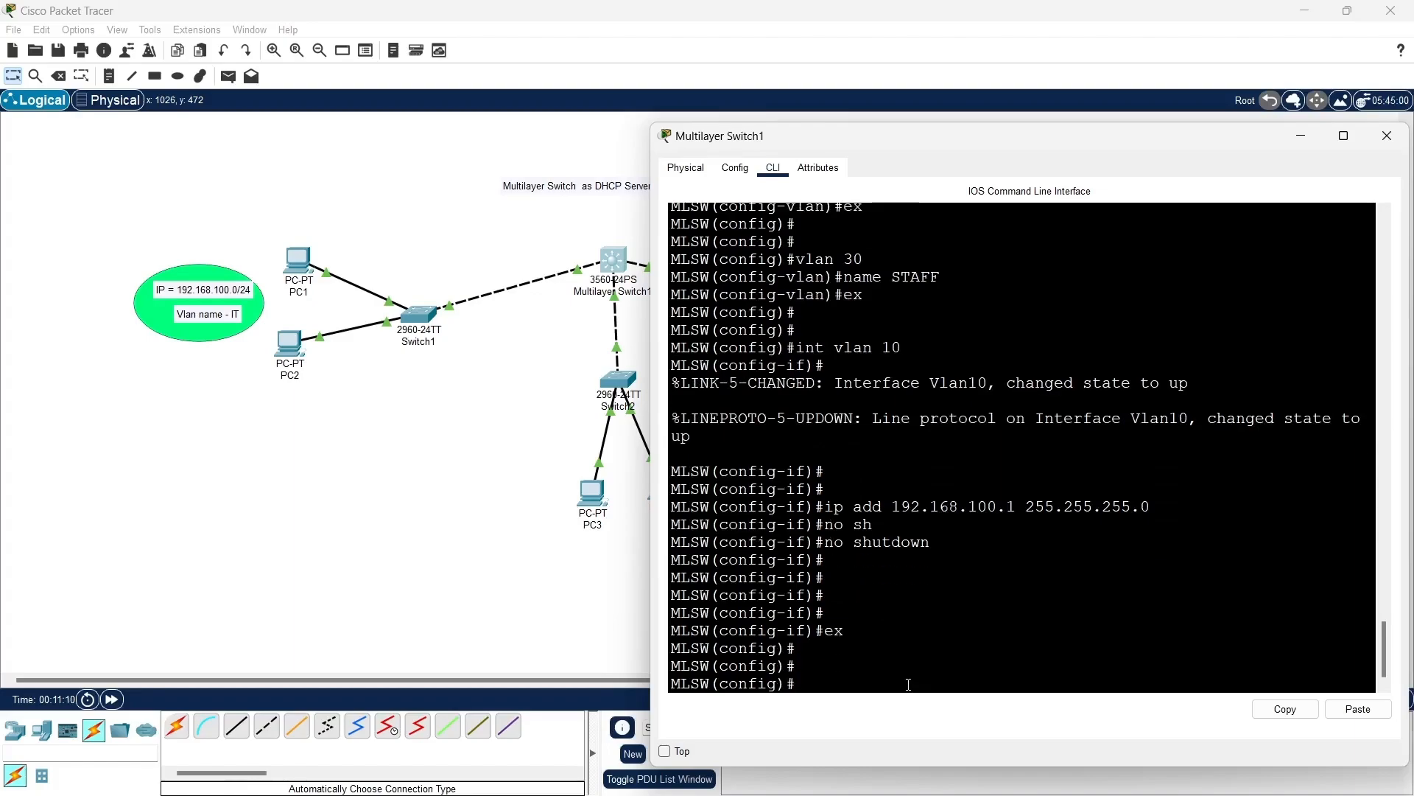
Step: Enable the DHCP service on the multilayer switch with service dhcp
type("ser")
key("Tab")
type("dh")
key("Tab")
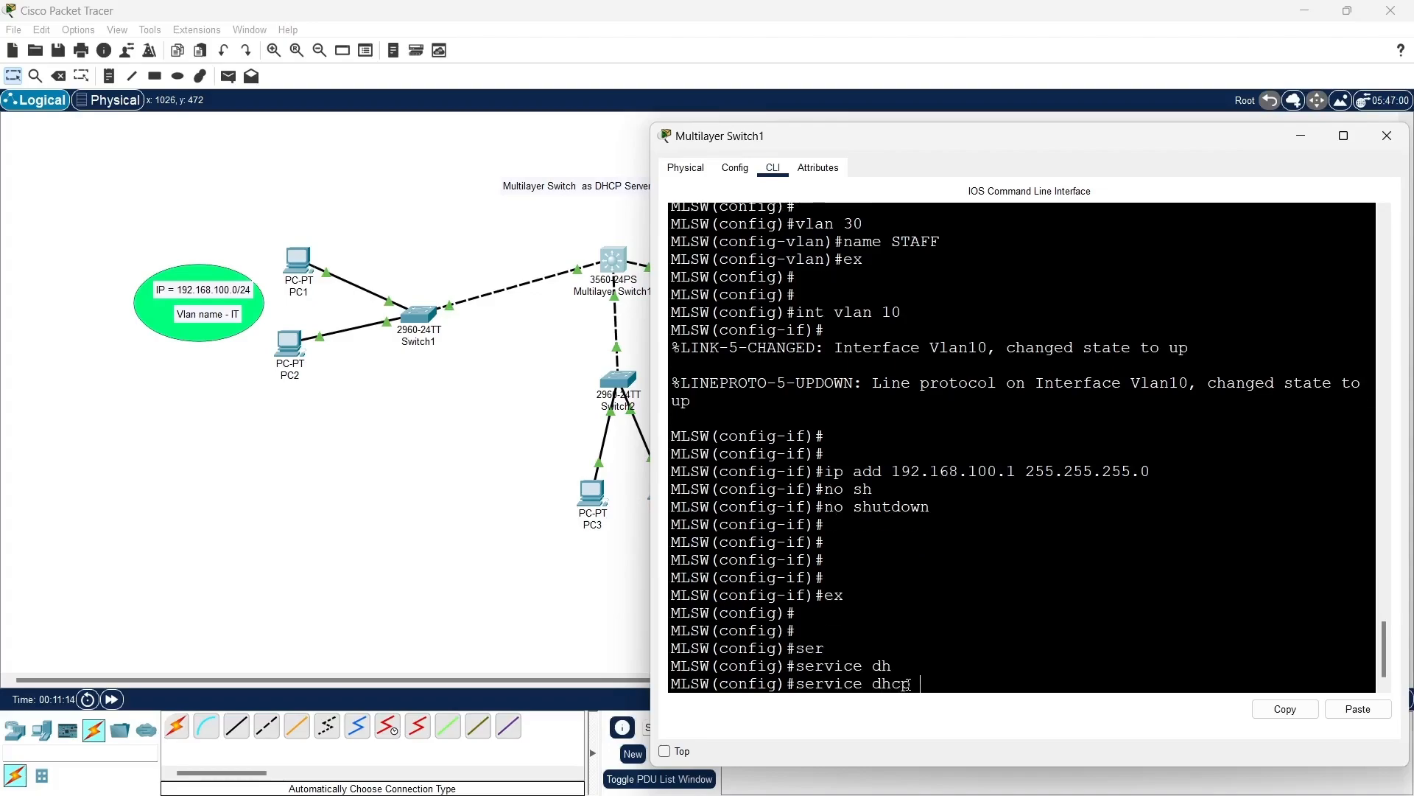
key("Return")
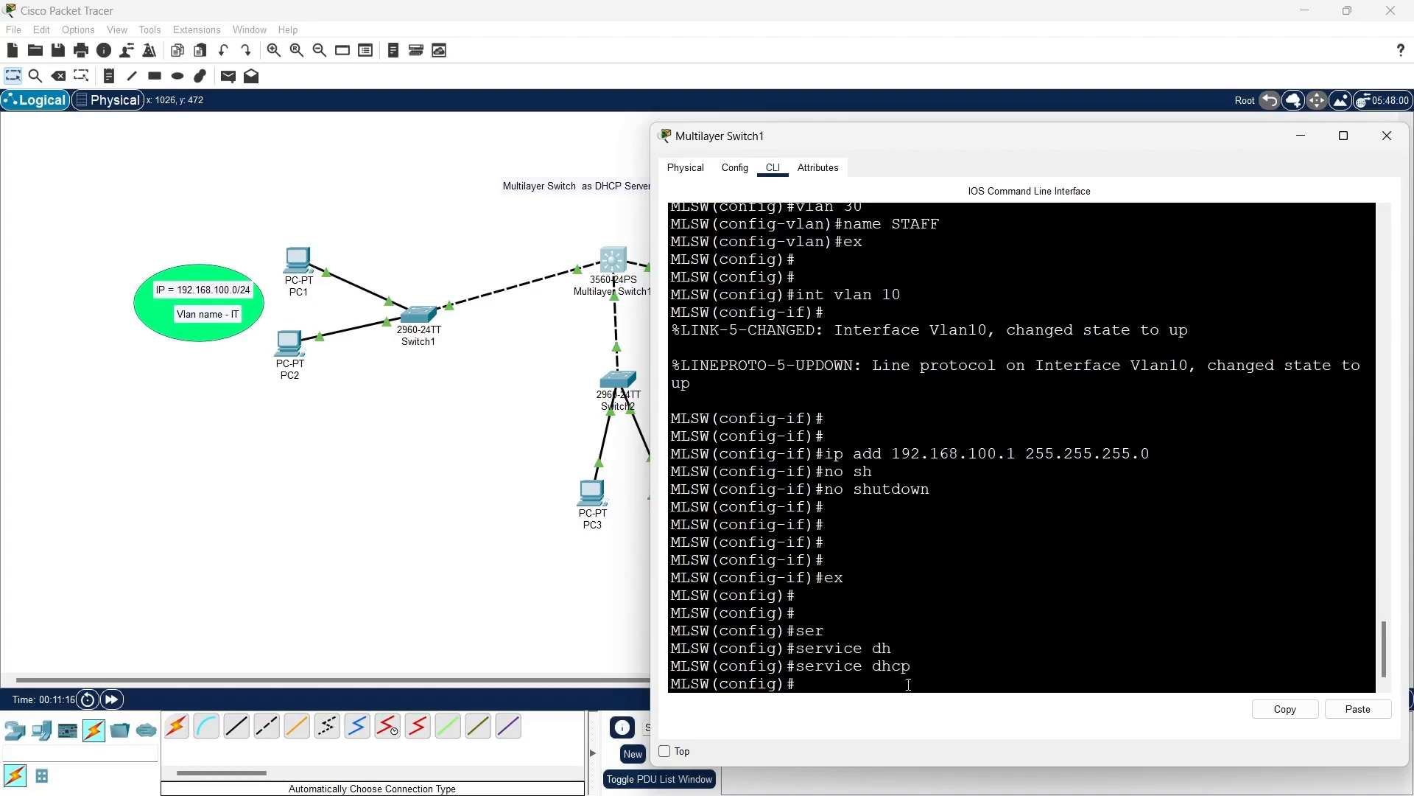
Step: List the ip dhcp options and create a DHCP pool named VlanIT
type("ip dh")
key("Tab")
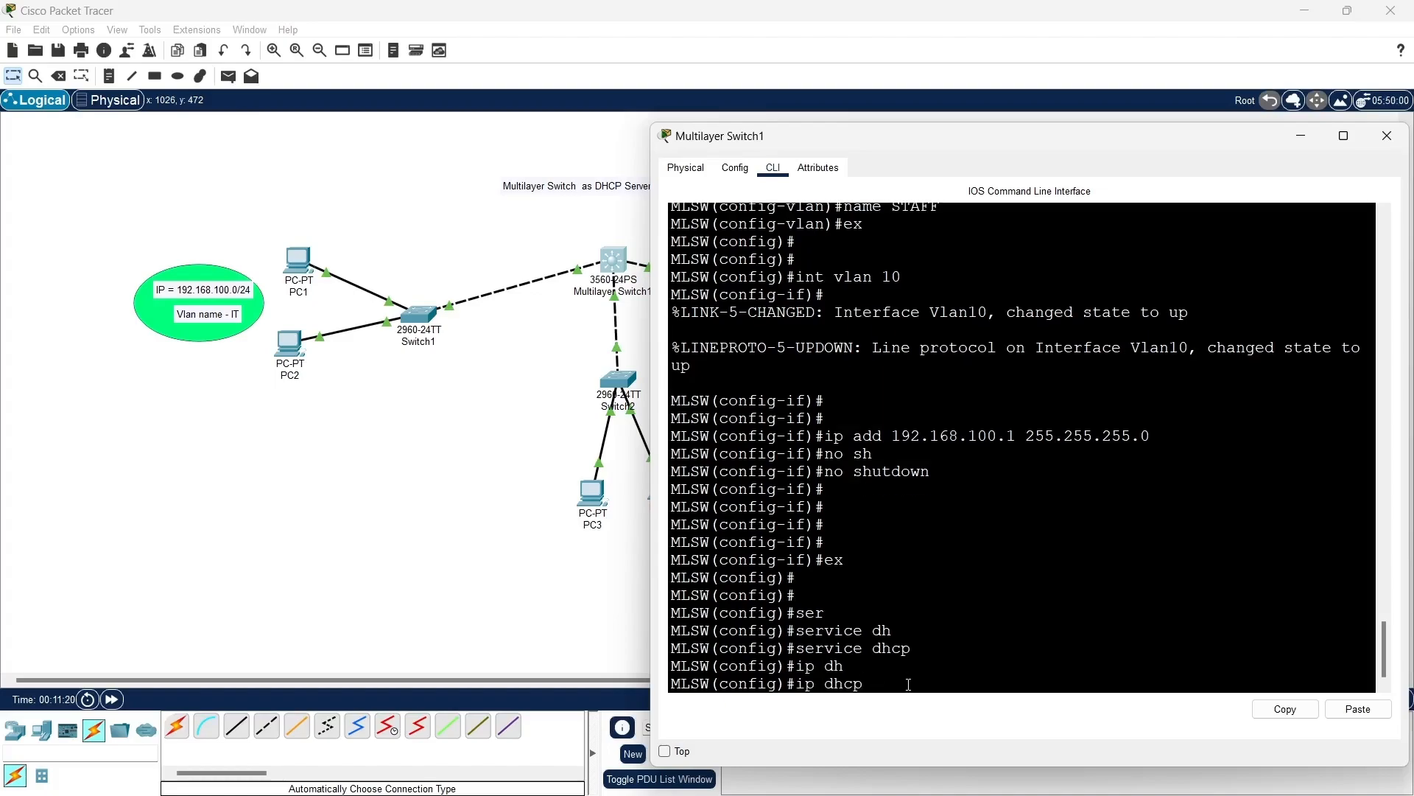
type("?po")
key("Tab")
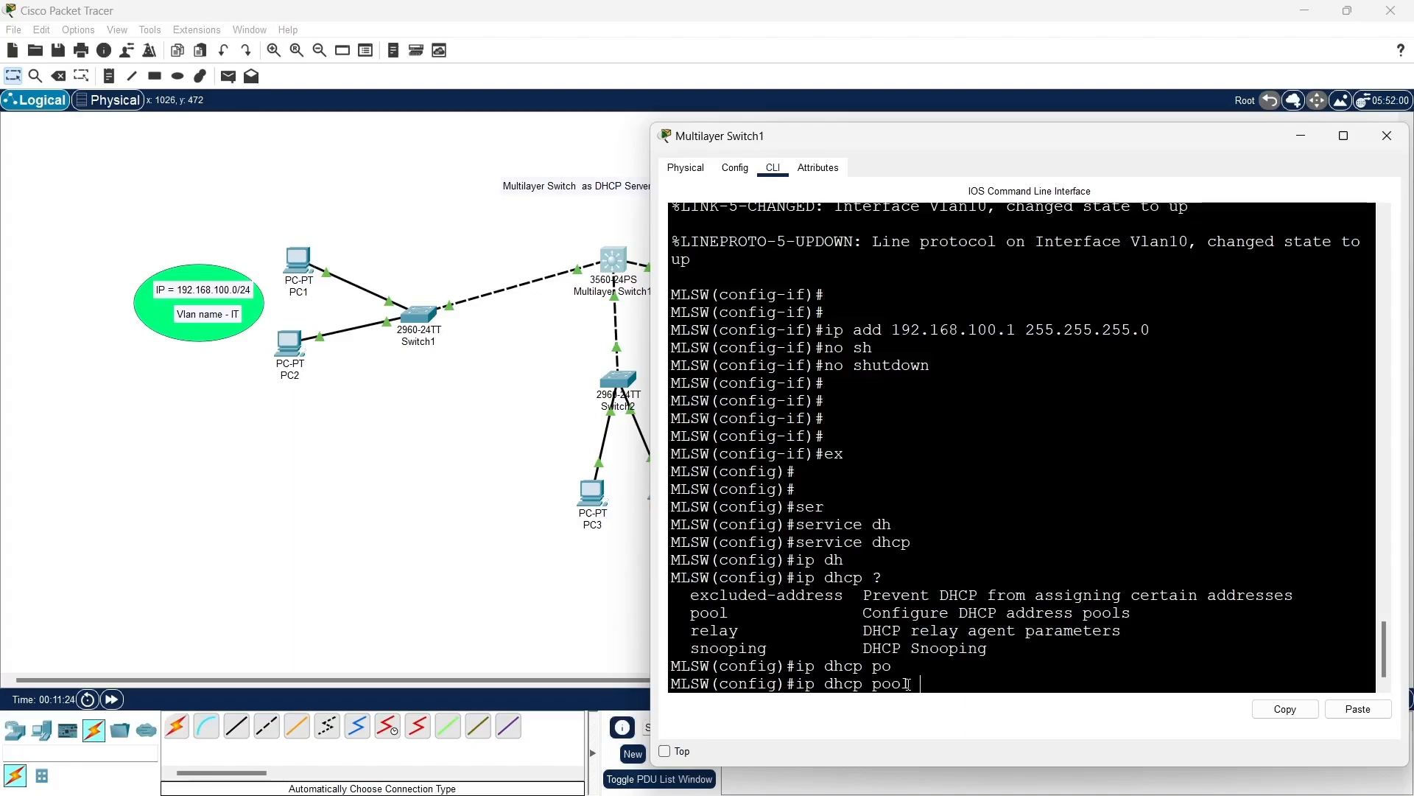
type("I")
key("BackSpace")
key("BackSpace")
type("VlanIT")
key("Return")
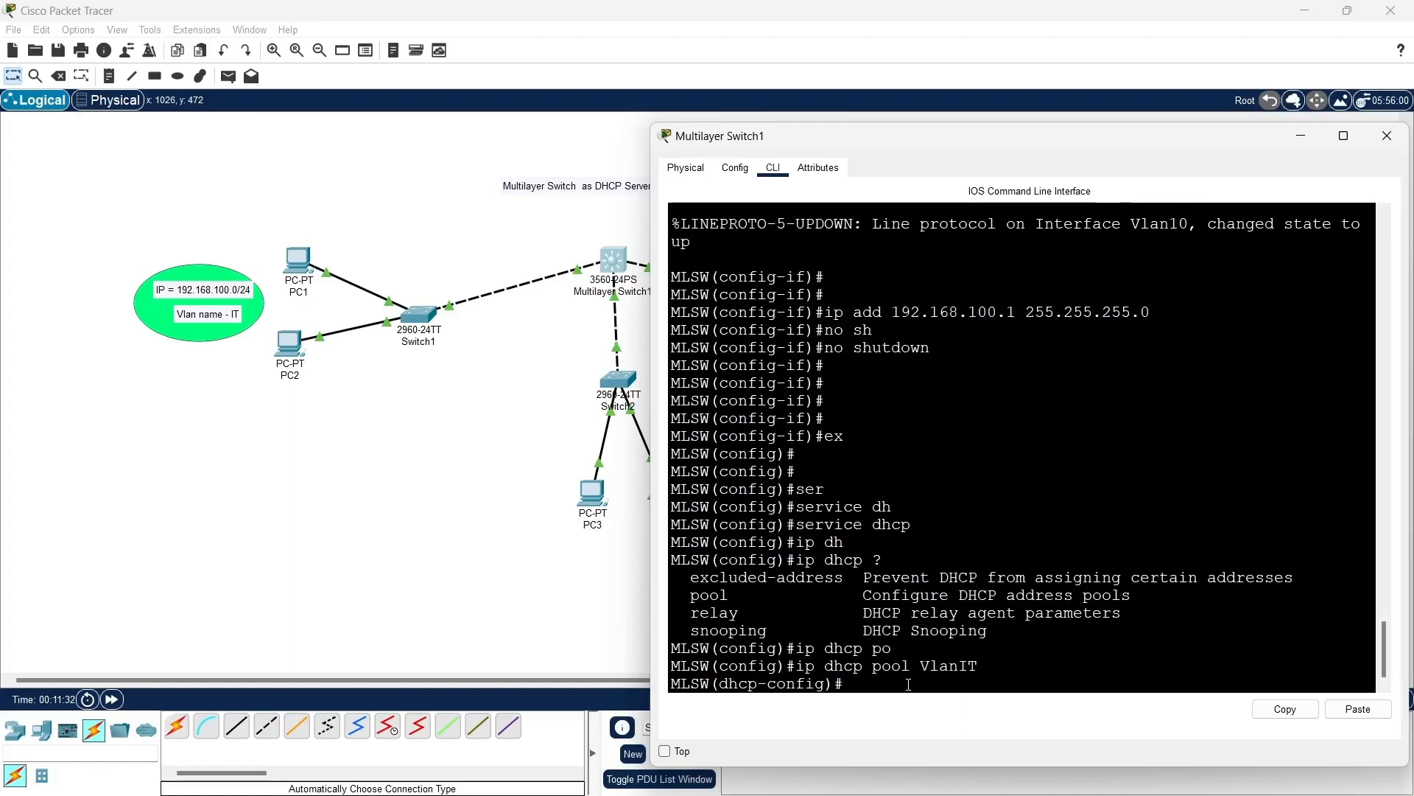
Step: List the pool commands and set the VlanIT pool's network to 192.168.100.10 with mask 255.255.255.0
type("?")
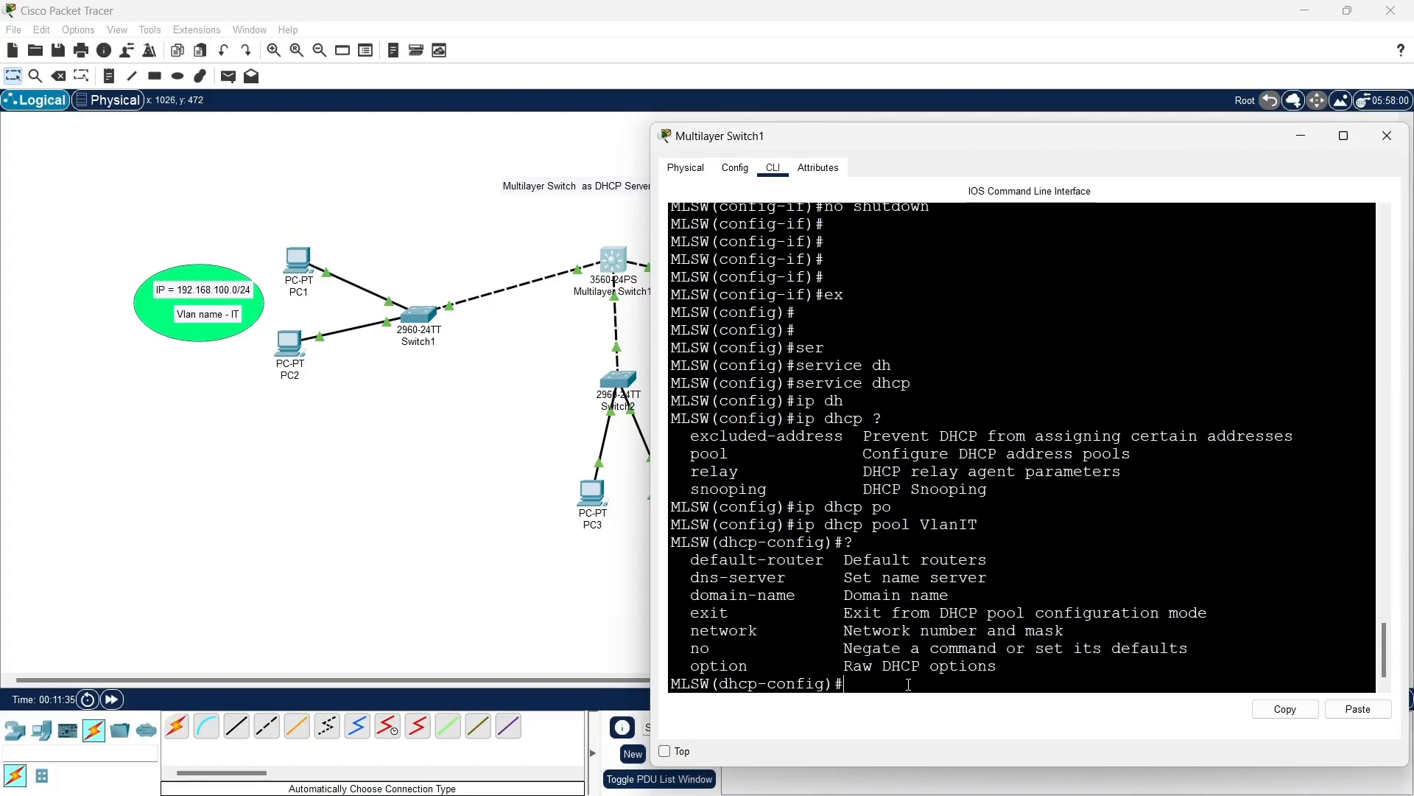
type("net")
key("Tab")
type("1")
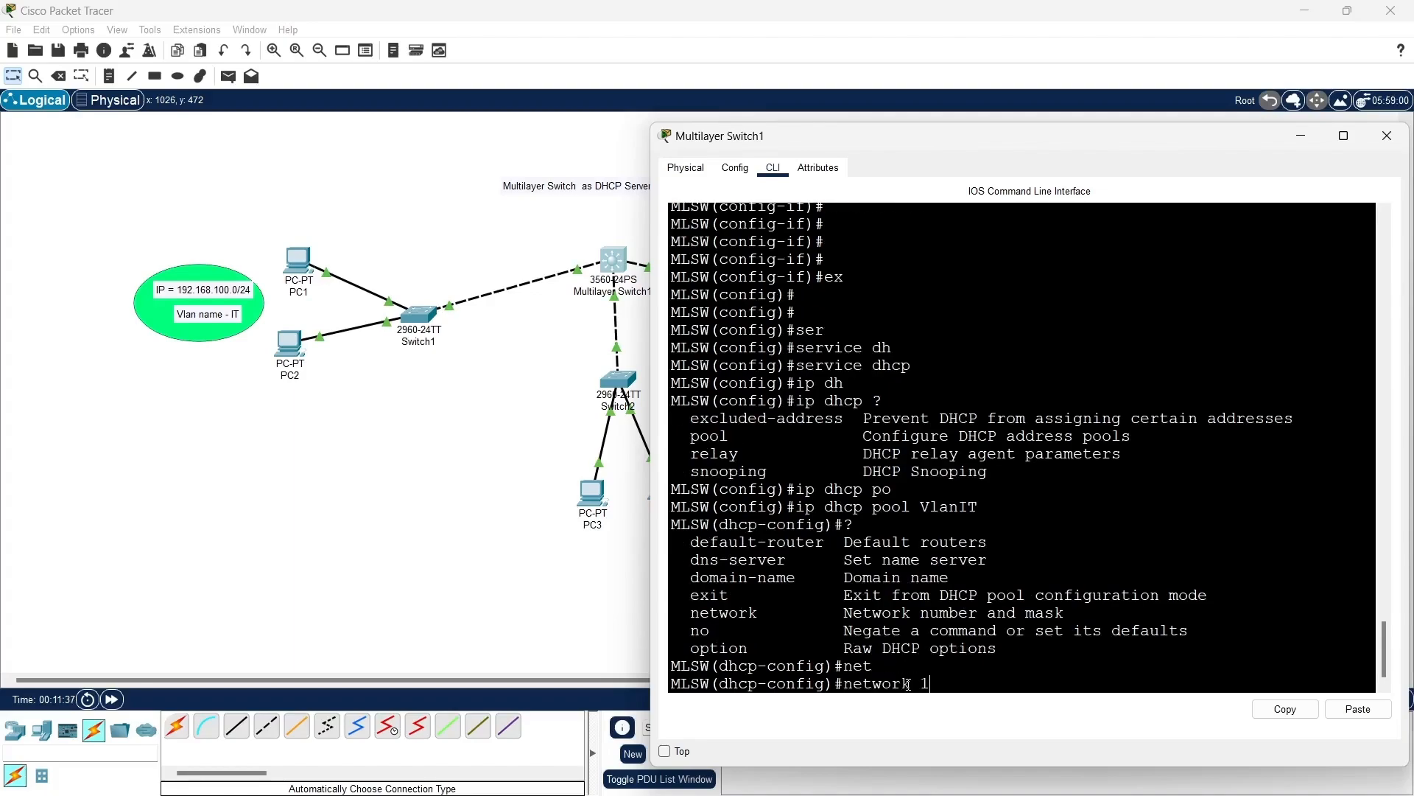
type("92.168.100.10")
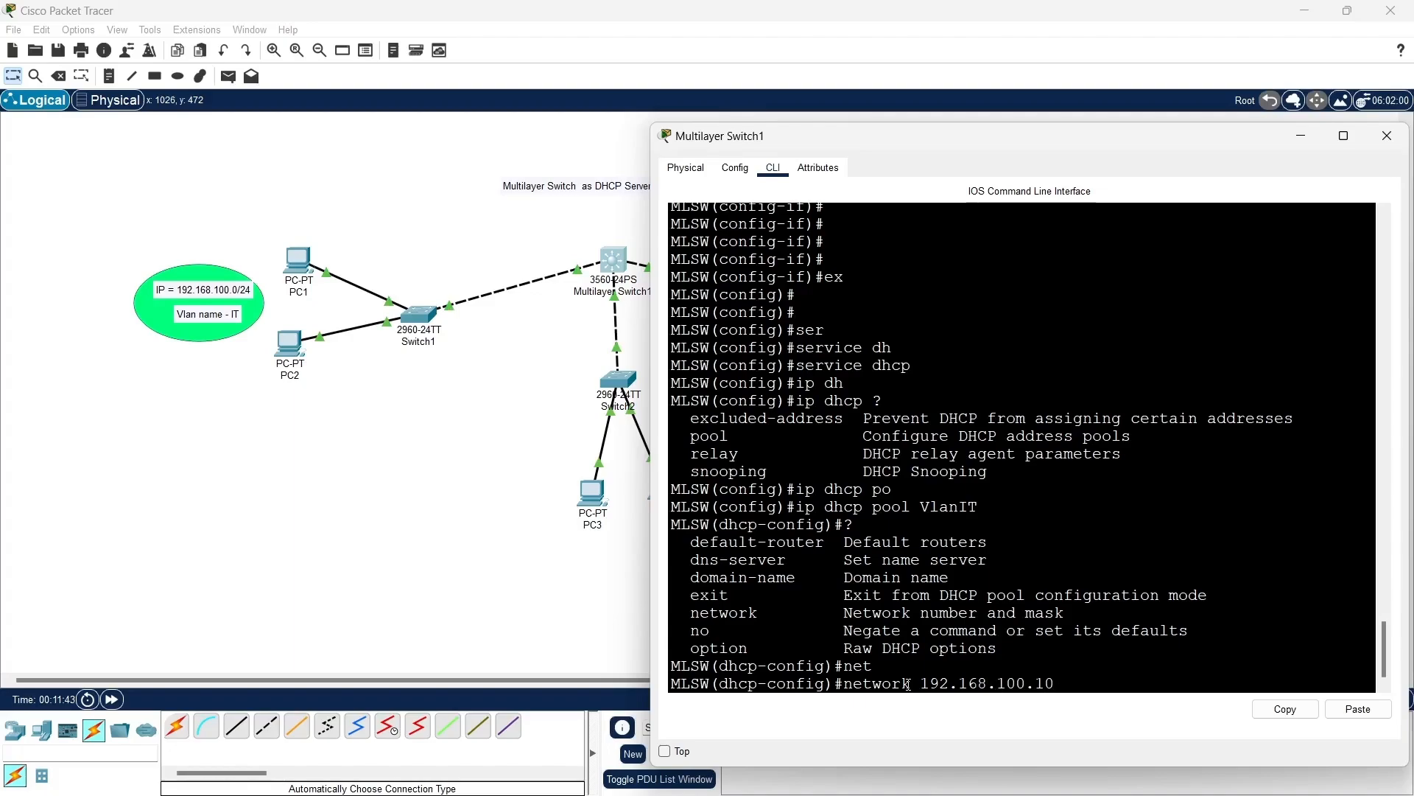
type("255.255.255.0")
key("Return")
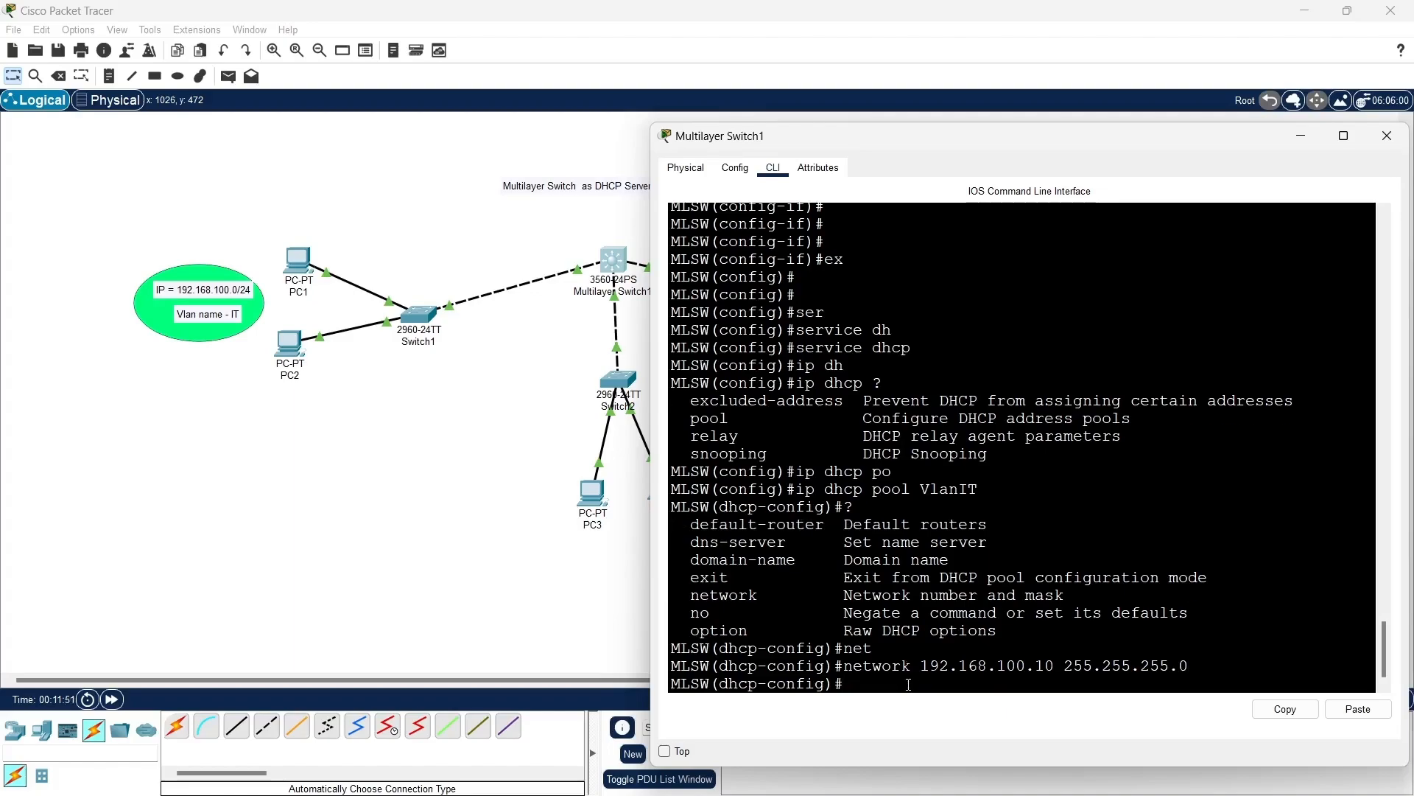
Step: Set both the default router and the DNS server of the VlanIT pool to 192.168.100.1
type("de")
key("Tab")
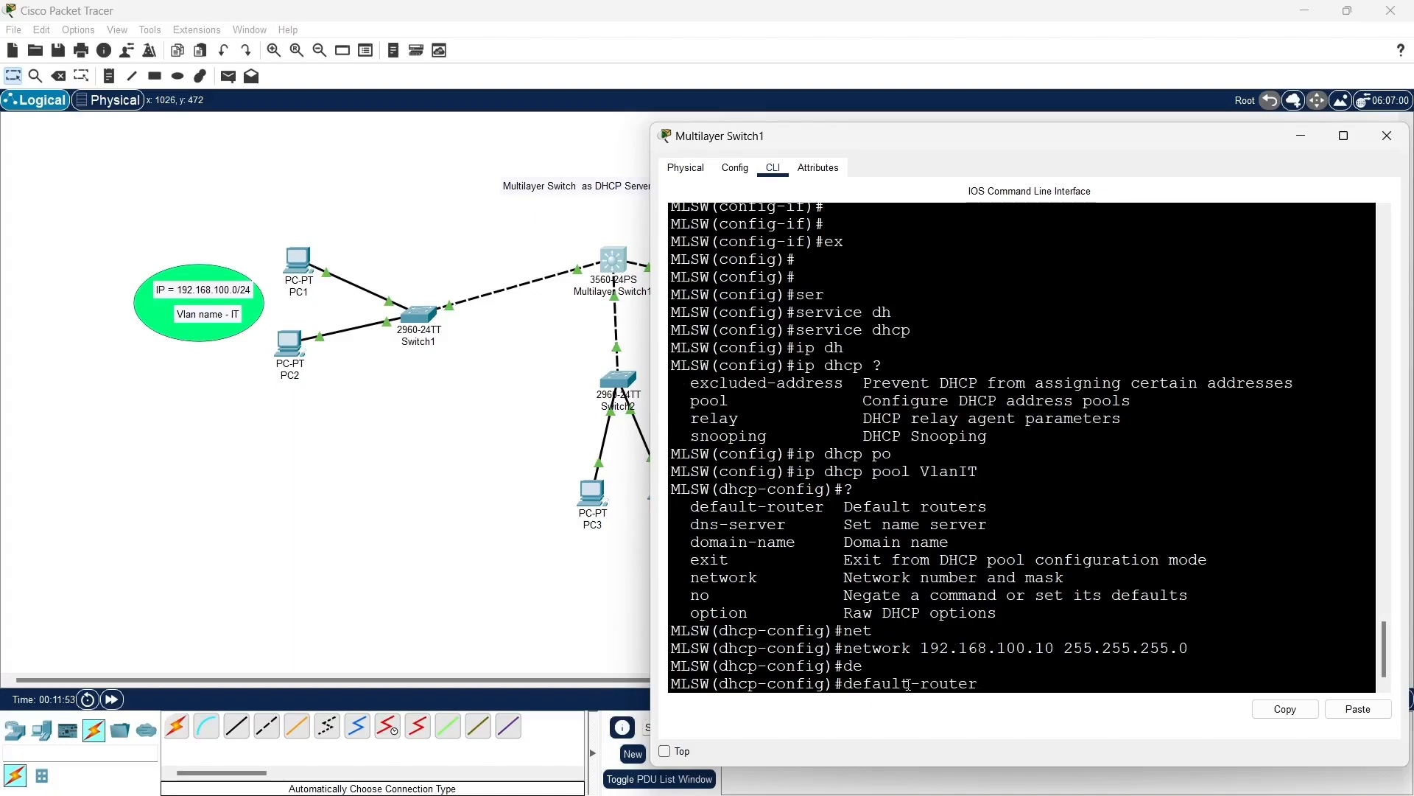
type("192.168.100.1")
key("Return")
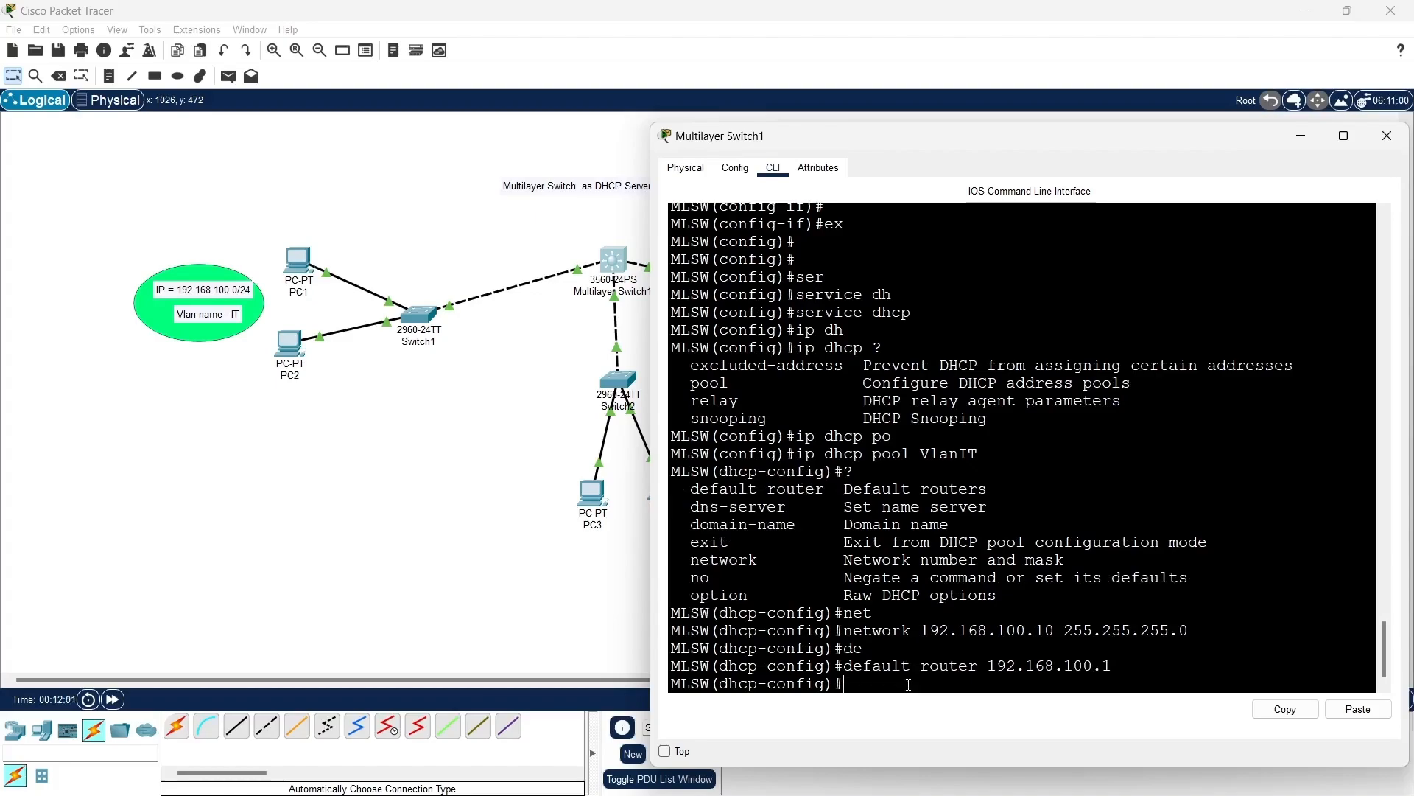
type("dn")
key("Tab")
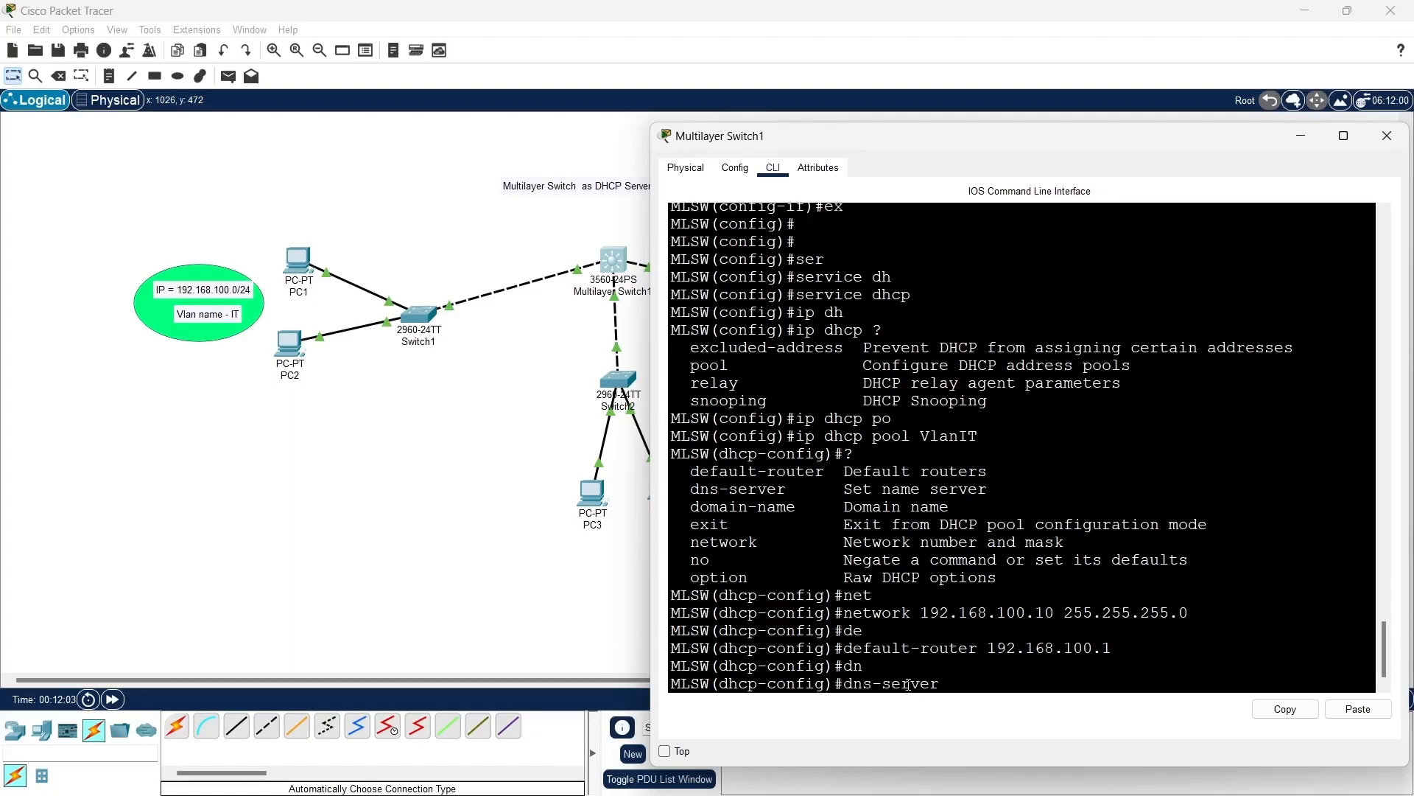
type("192.168.100.1")
key("Return")
Step: Set the VlanIT pool's domain name to cisco.com and return to global configuration mode
type("do")
key("Tab")
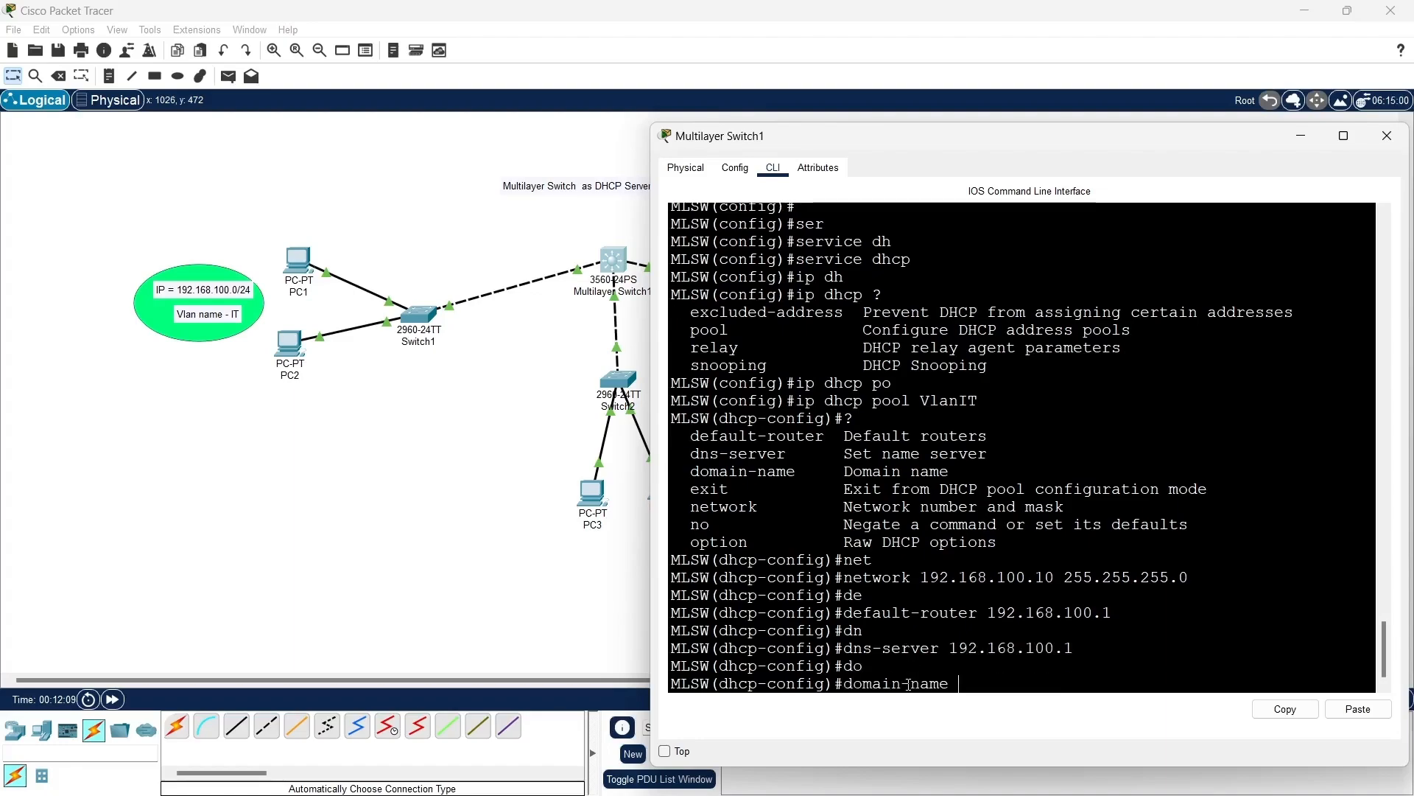
type("cisco.com")
key("Return")
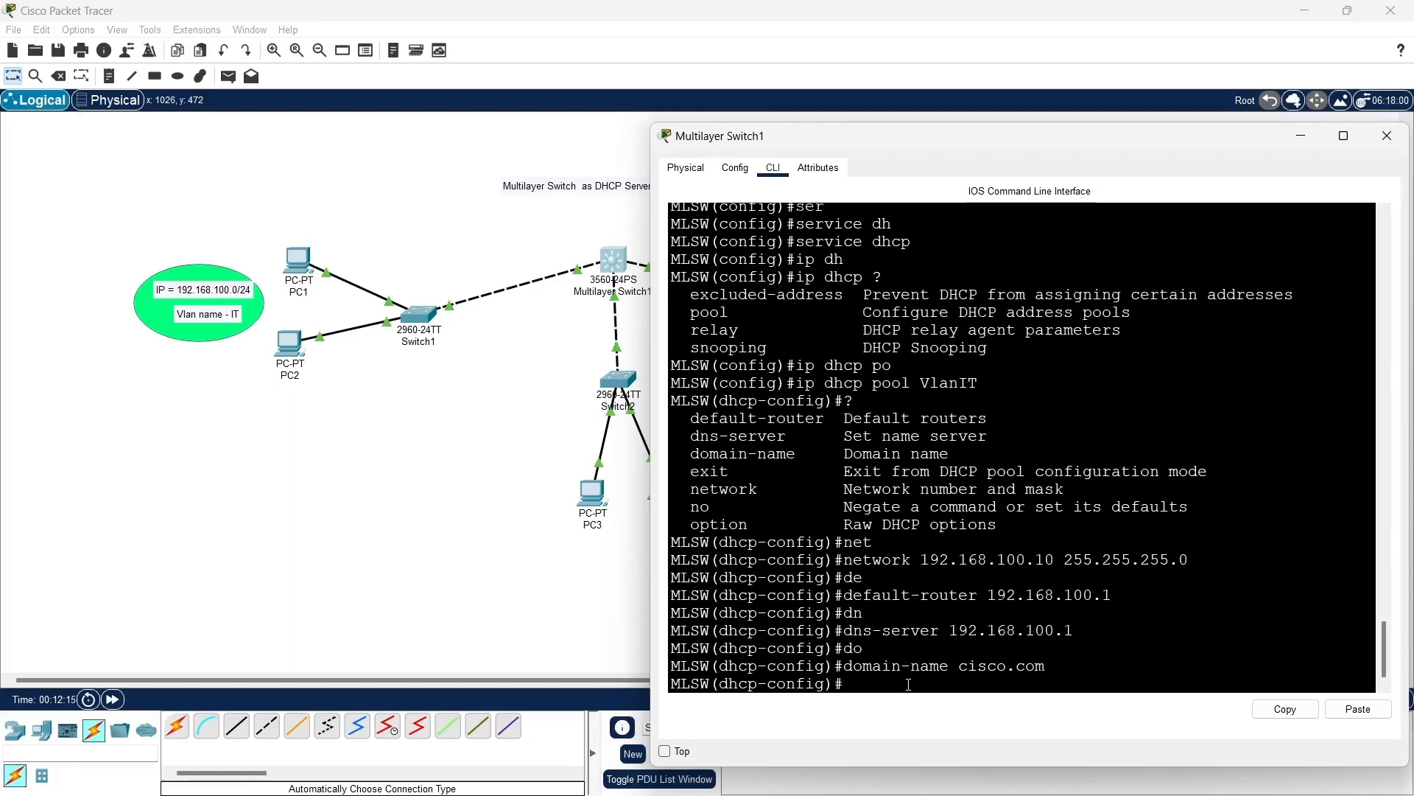
type("ex")
key("Return")
key("Return")
key("Return")
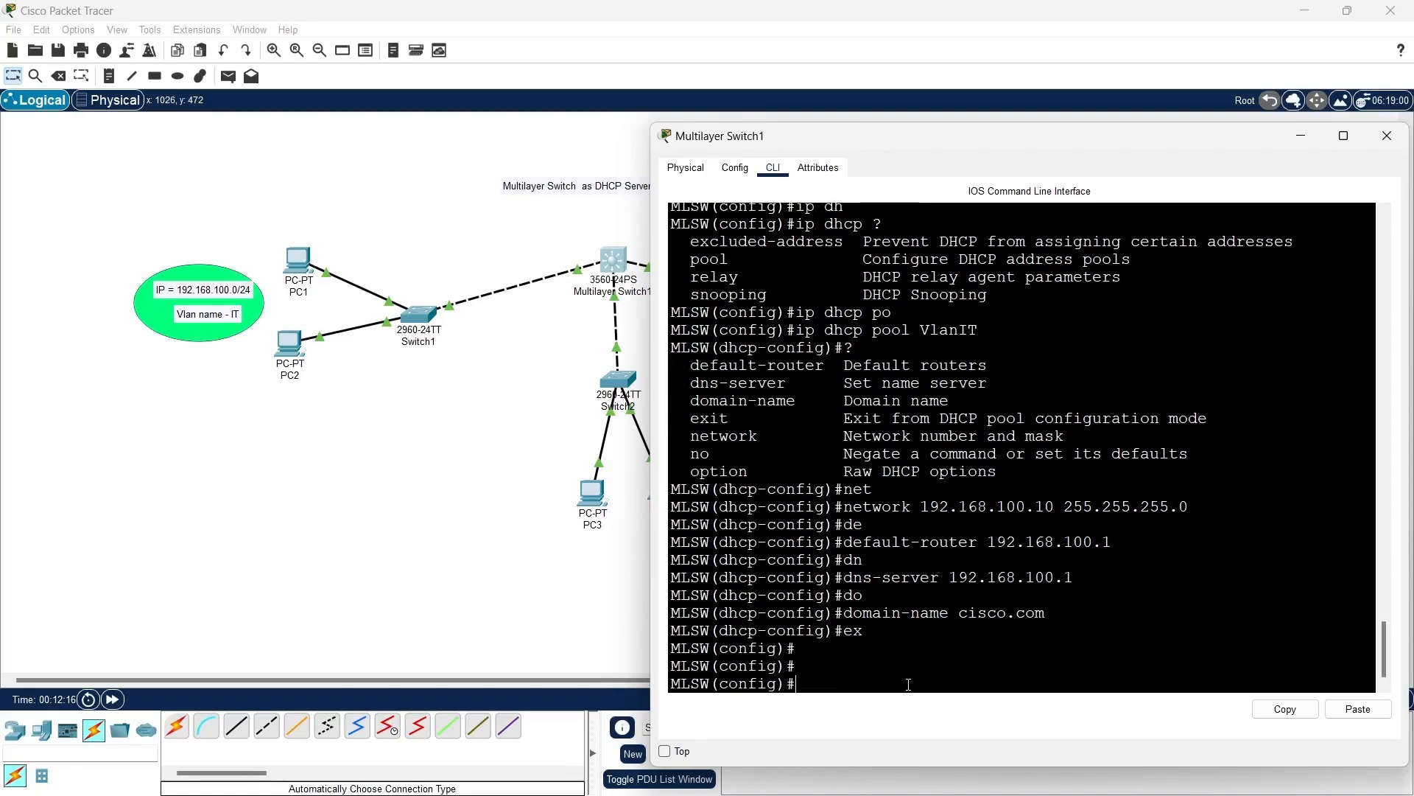
key("Return")
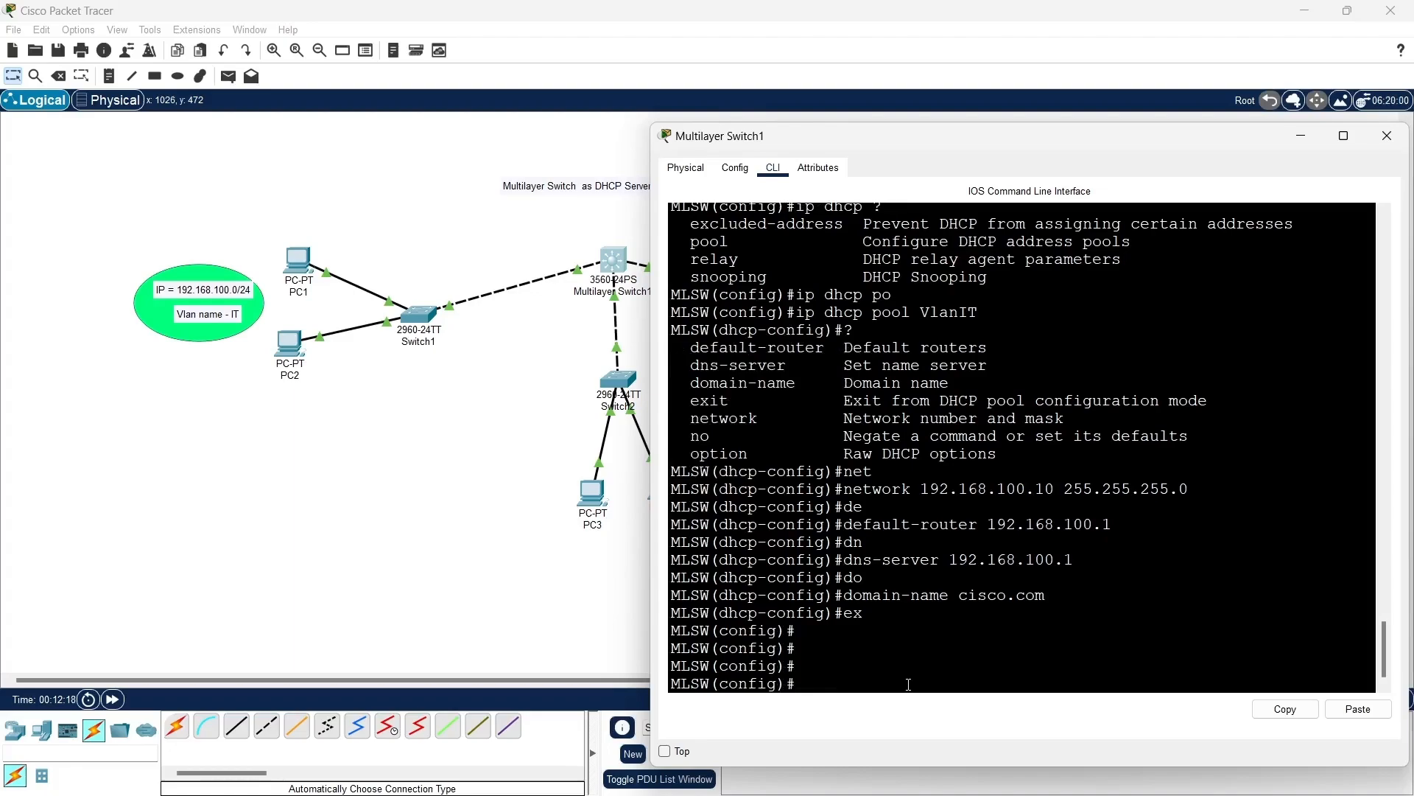
type("vlan 20")
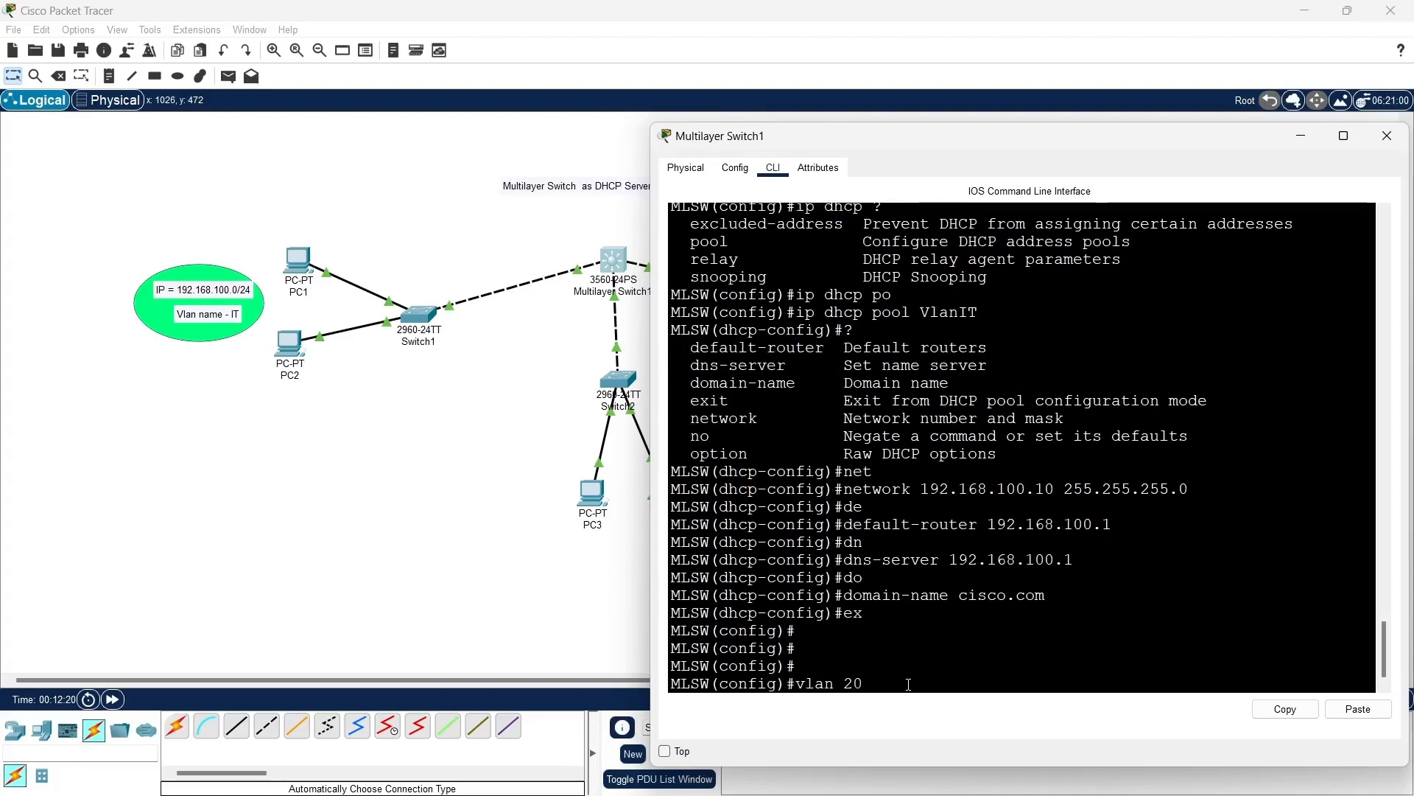
key("Return")
key("Return")
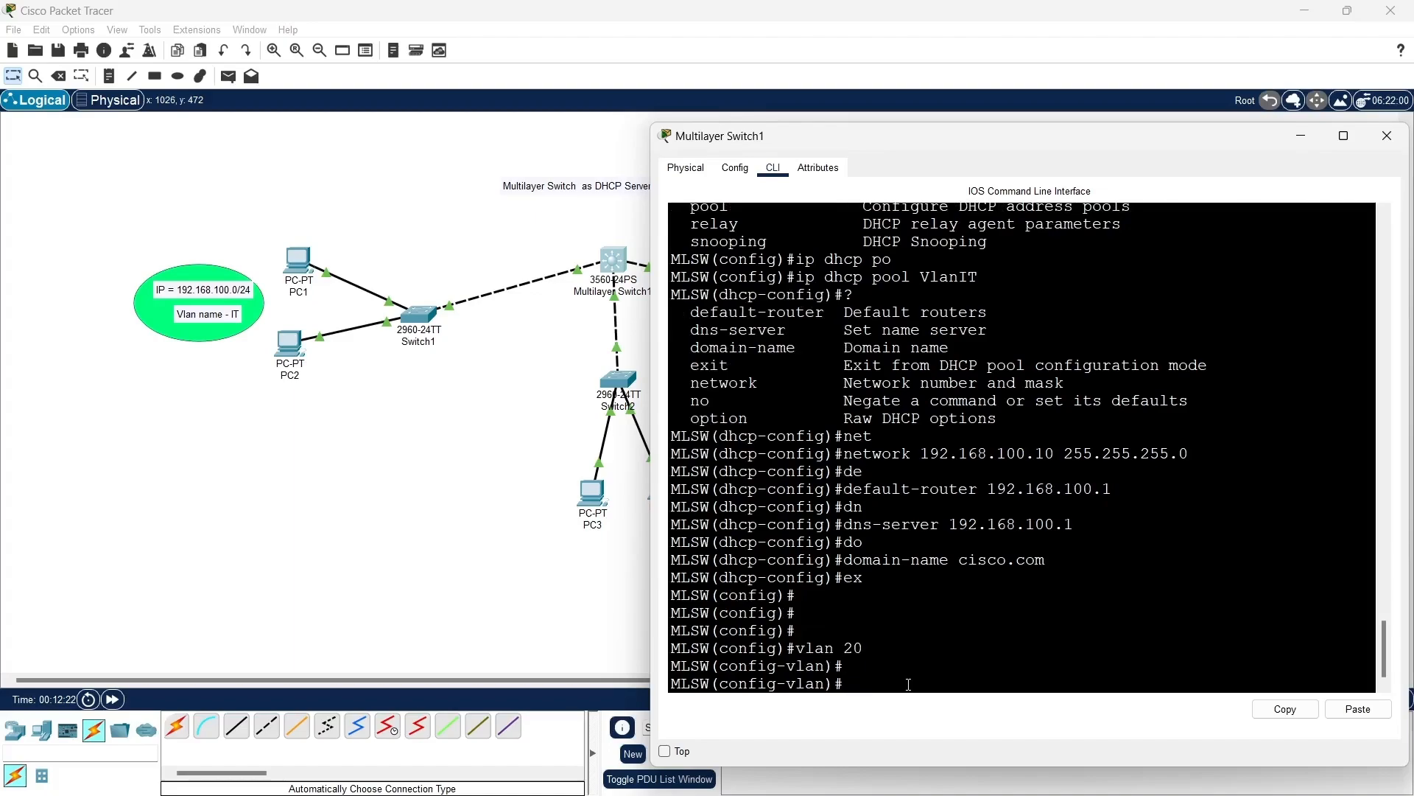
type("ex")
key("Return")
Step: Assign IP address 192.168.200.1 with mask 255.255.255.0 to the multilayer switch's VLAN 20 interface
type("int ")
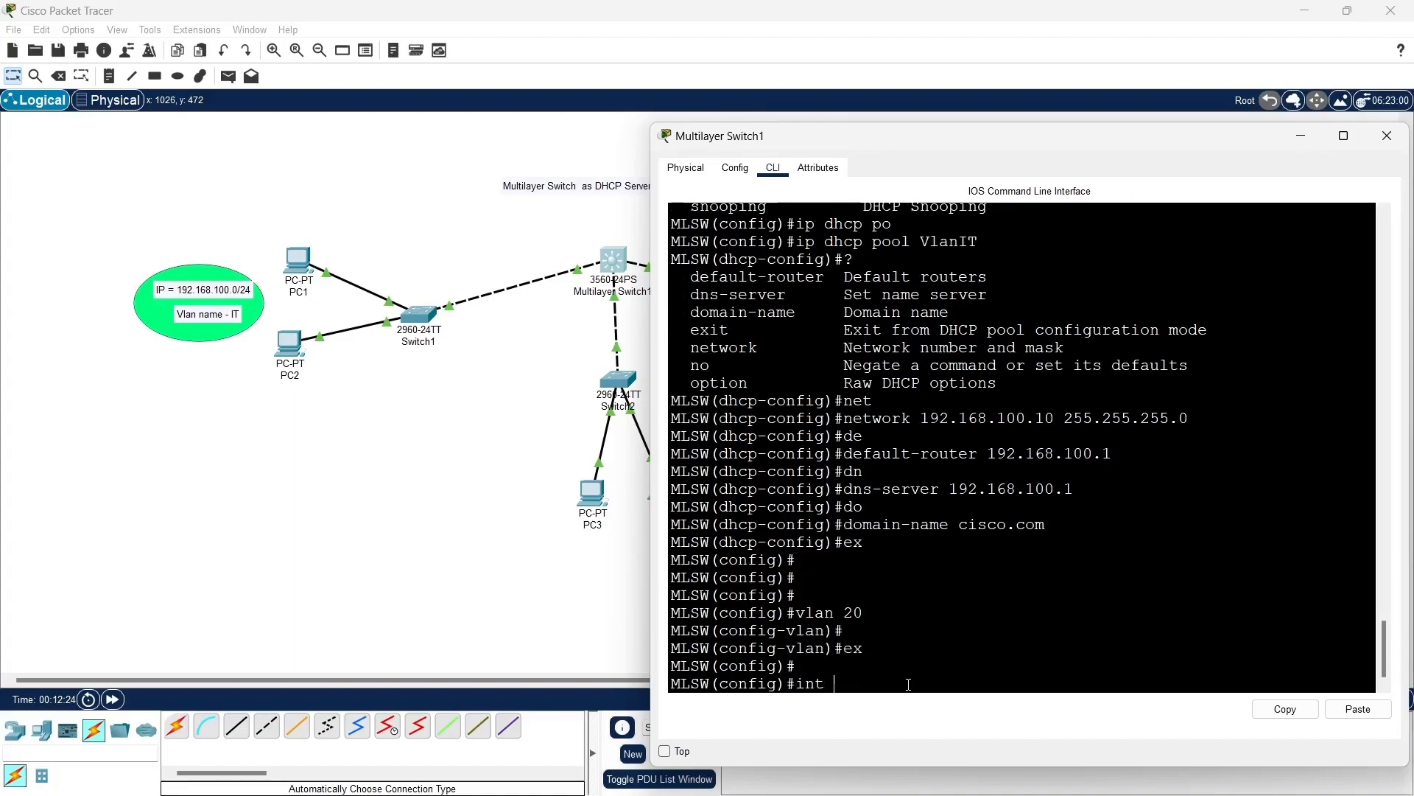
type("vlan 20")
key("Return")
key("Return")
key("Return")
type("if")
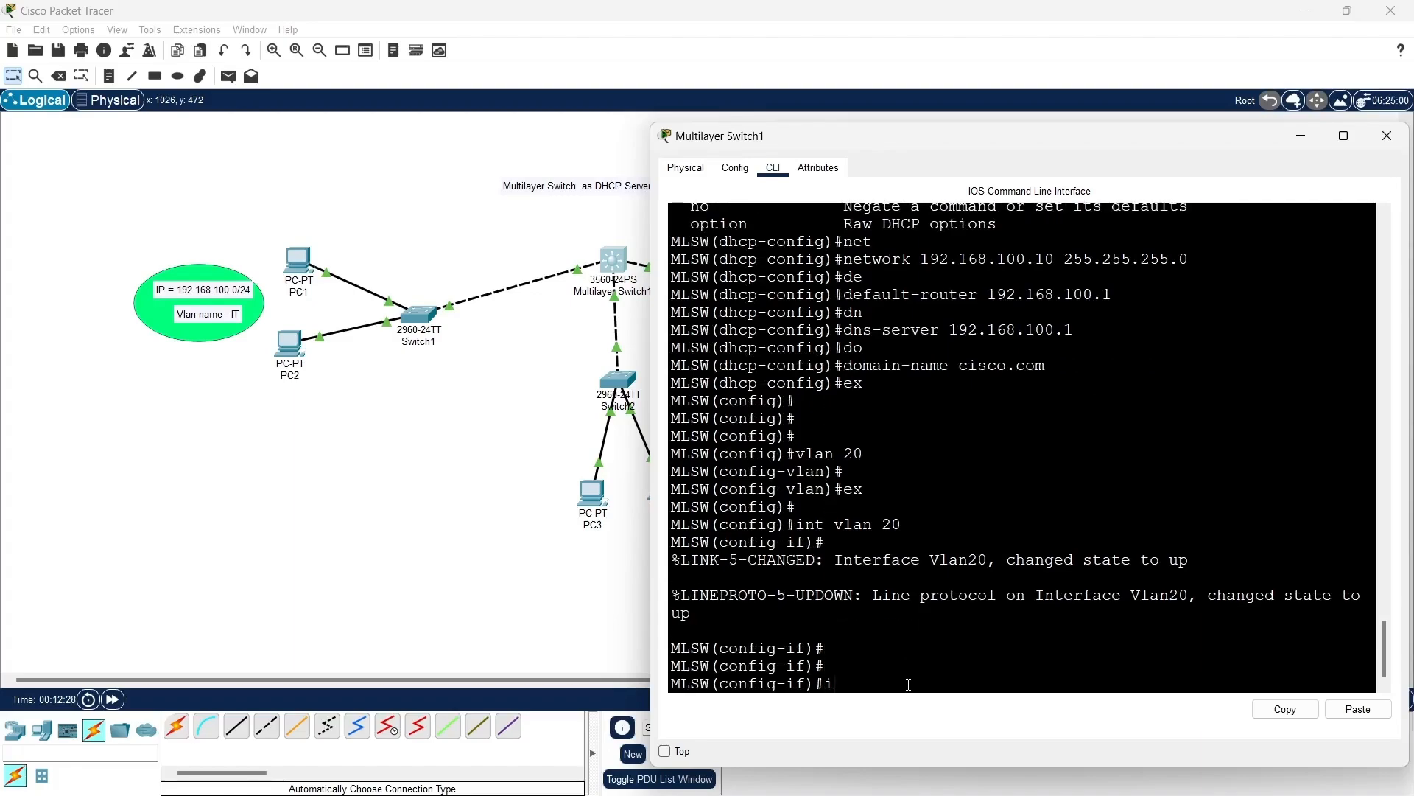
type("p add 192.168.200.")
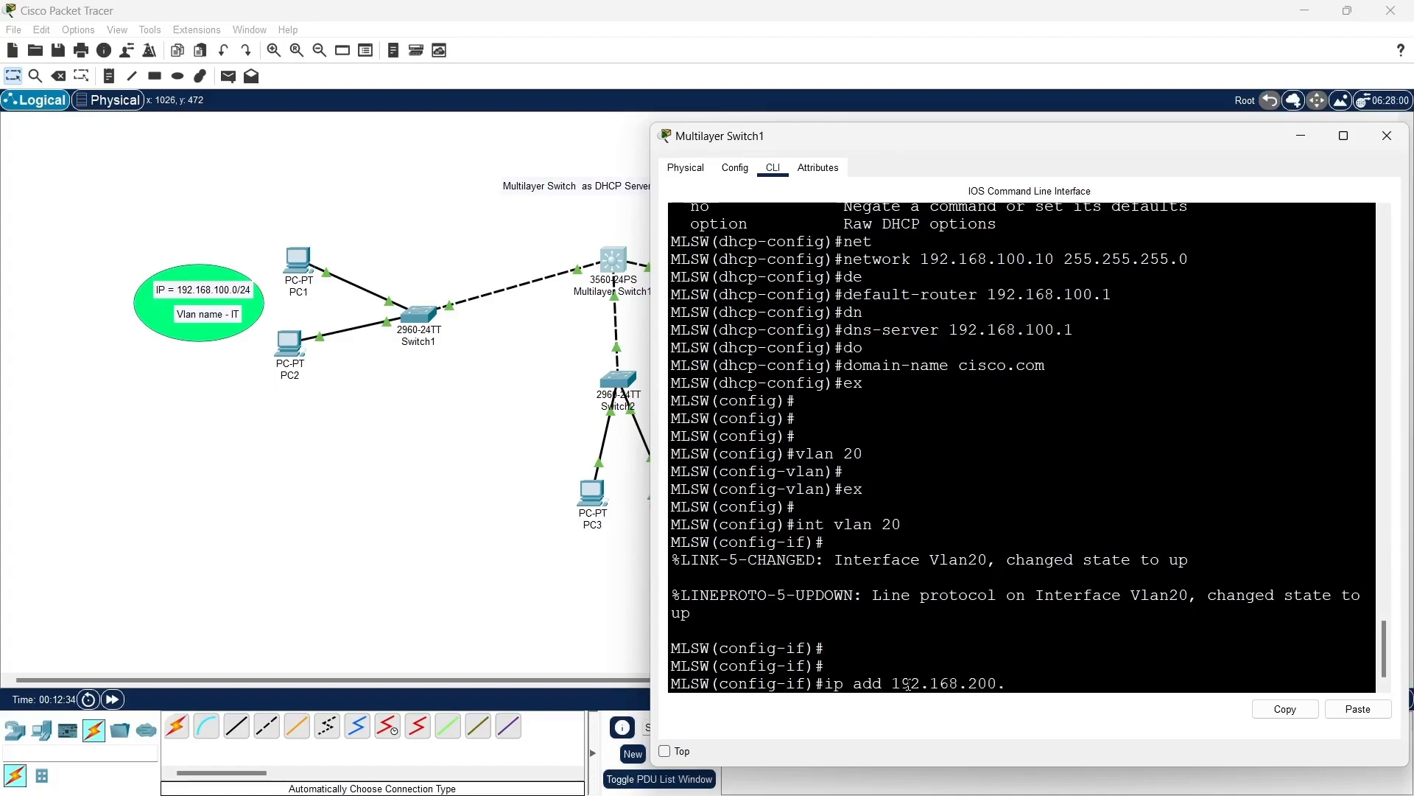
type("1")
type(" 255.255.255.0")
key("Return")
Step: Enable the VLAN 20 interface with no shutdown and return to global configuration mode
type("n")
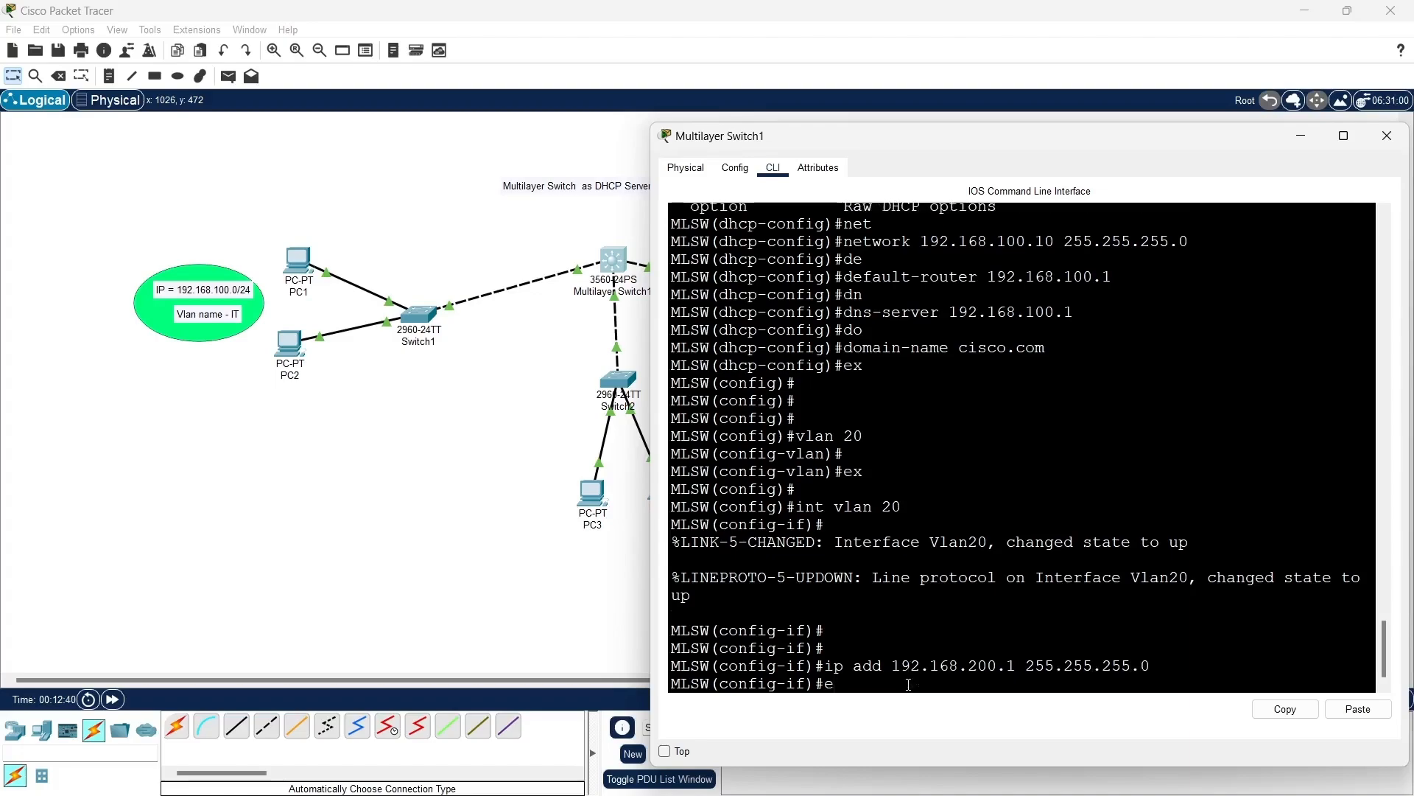
type("o sh")
key("Tab")
key("Return")
key("Return")
key("Return")
type("ex")
key("Return")
key("Return")
key("Return")
key("Return")
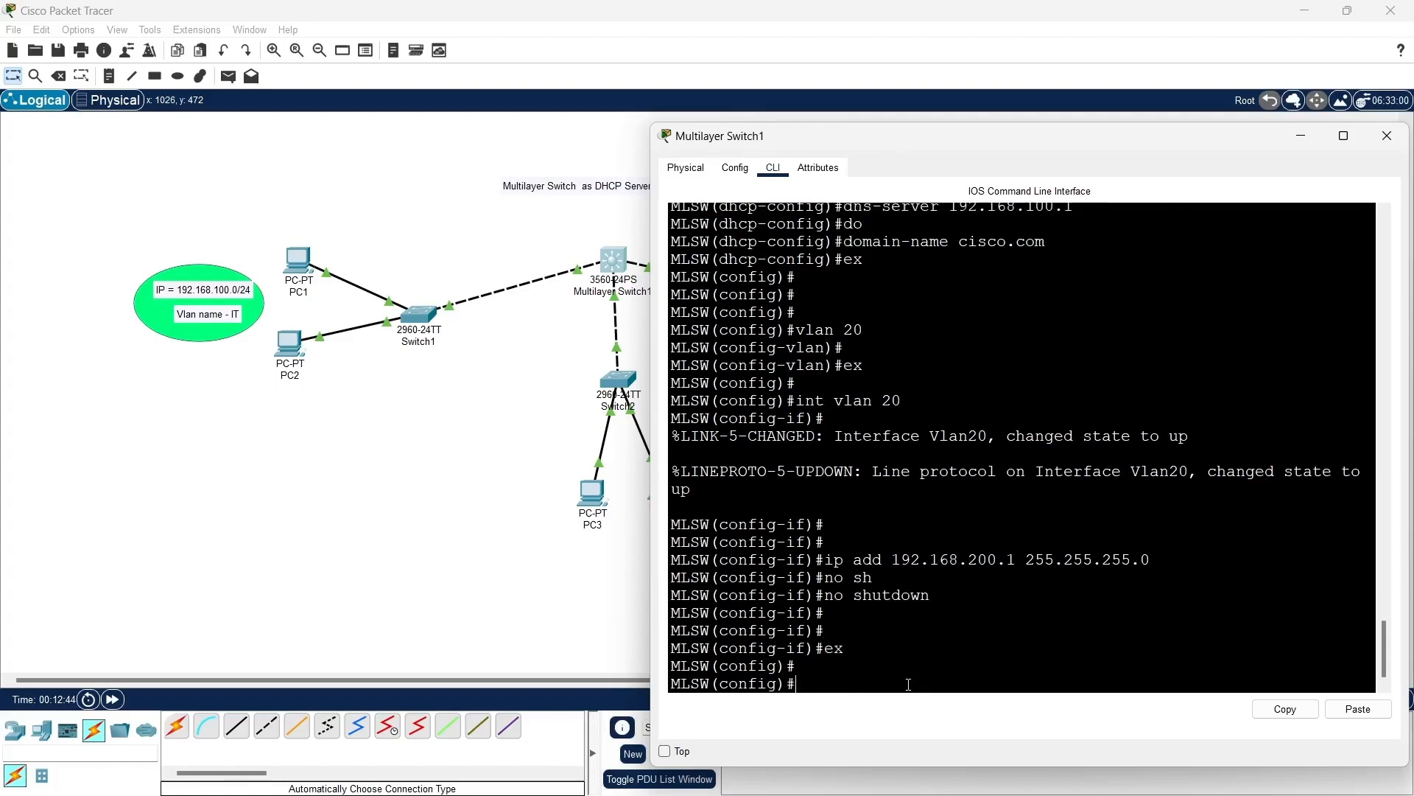
Step: Create a DHCP pool named VlanHR on the multilayer switch, following the naming of the existing VlanIT pool
type("ip dh")
key("Tab")
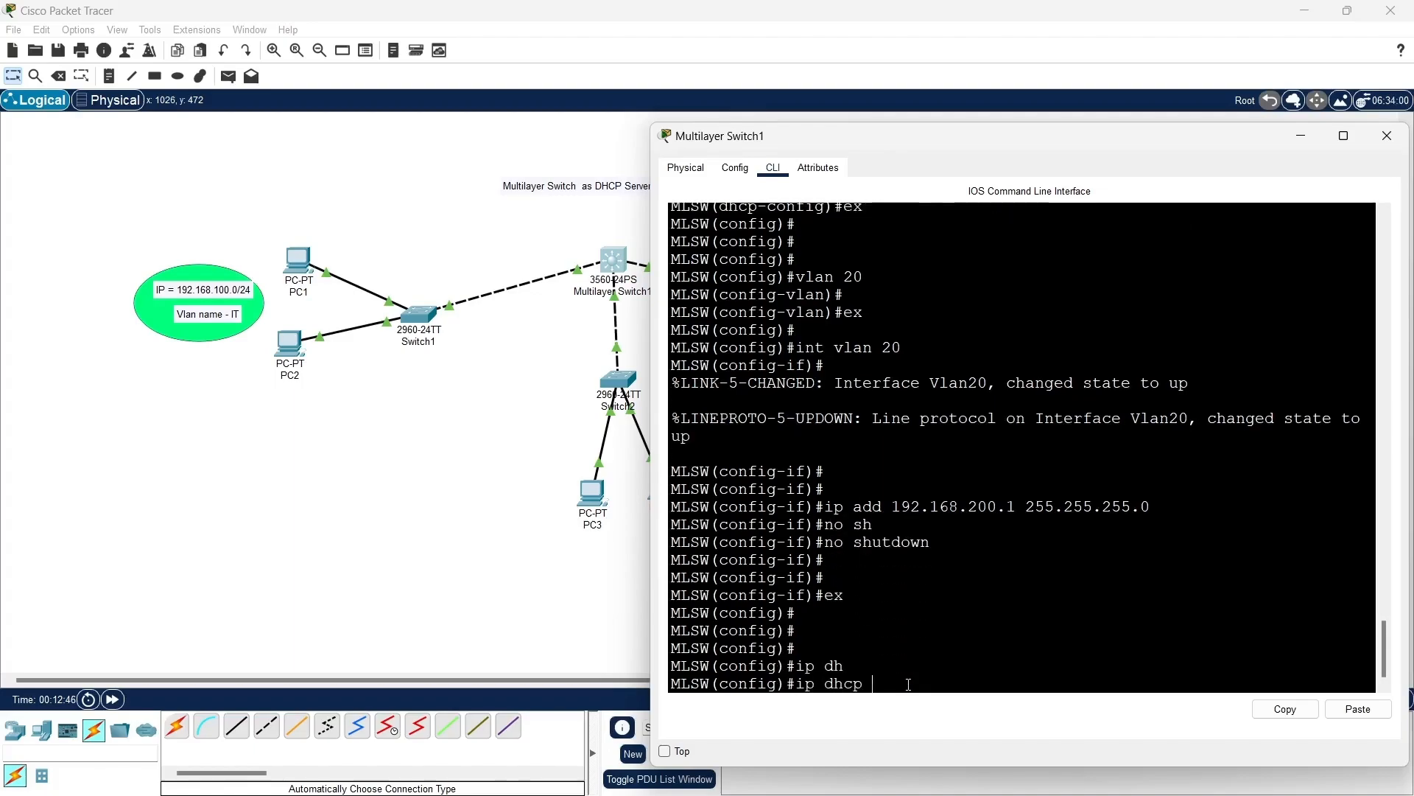
type("po")
key("Tab")
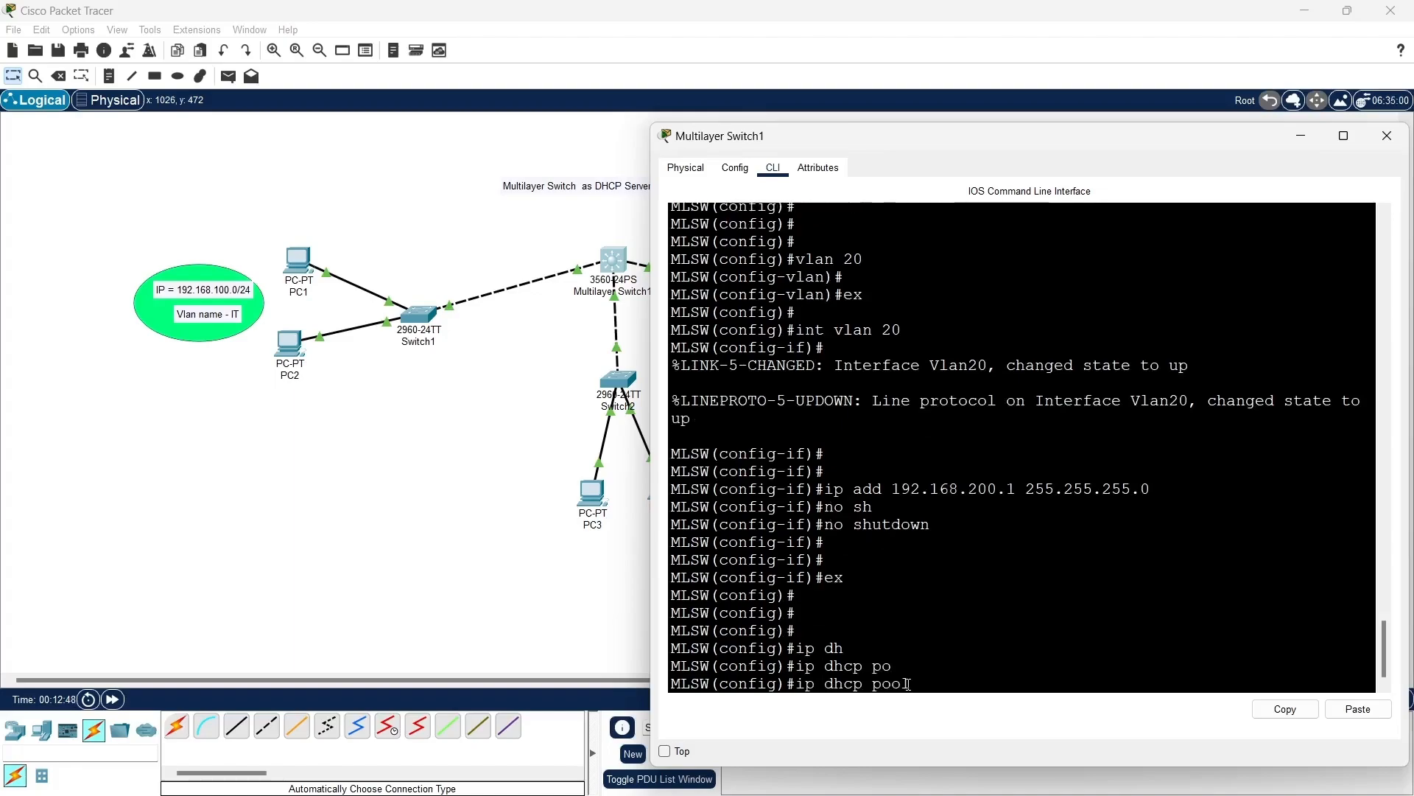
type("Vlan")
left_click(523, 547)
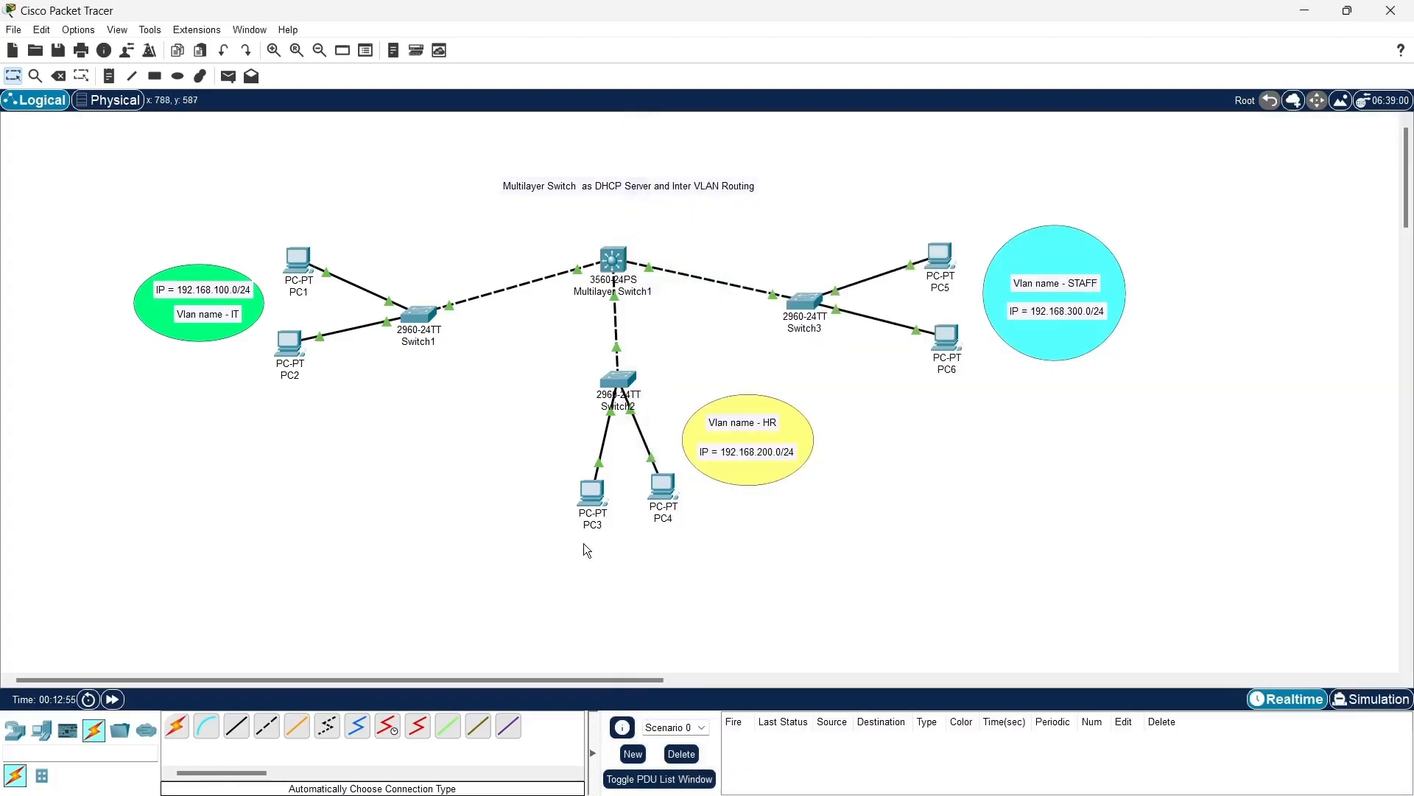
left_click(610, 258)
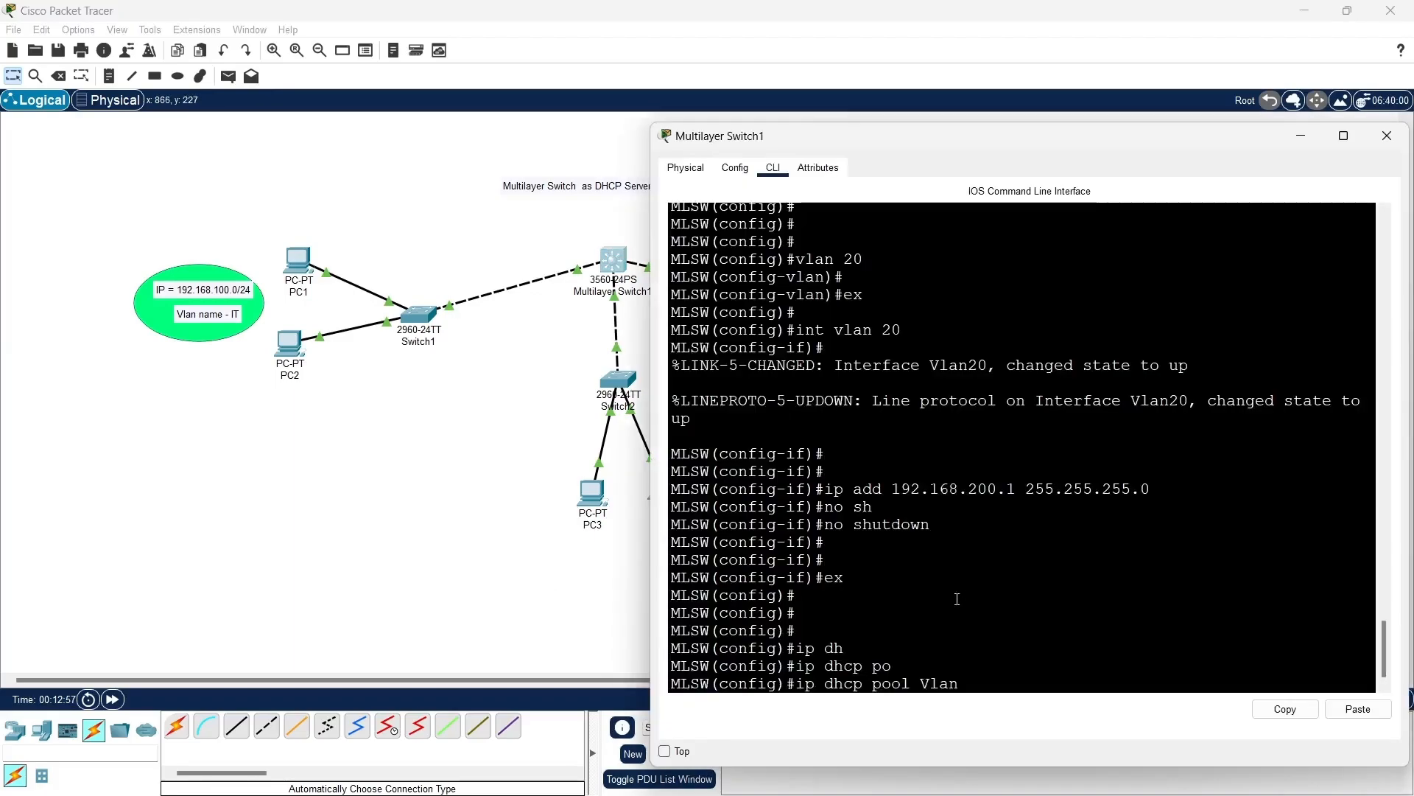
scroll(957, 598, "up", 5)
scroll(957, 598, "up", 5)
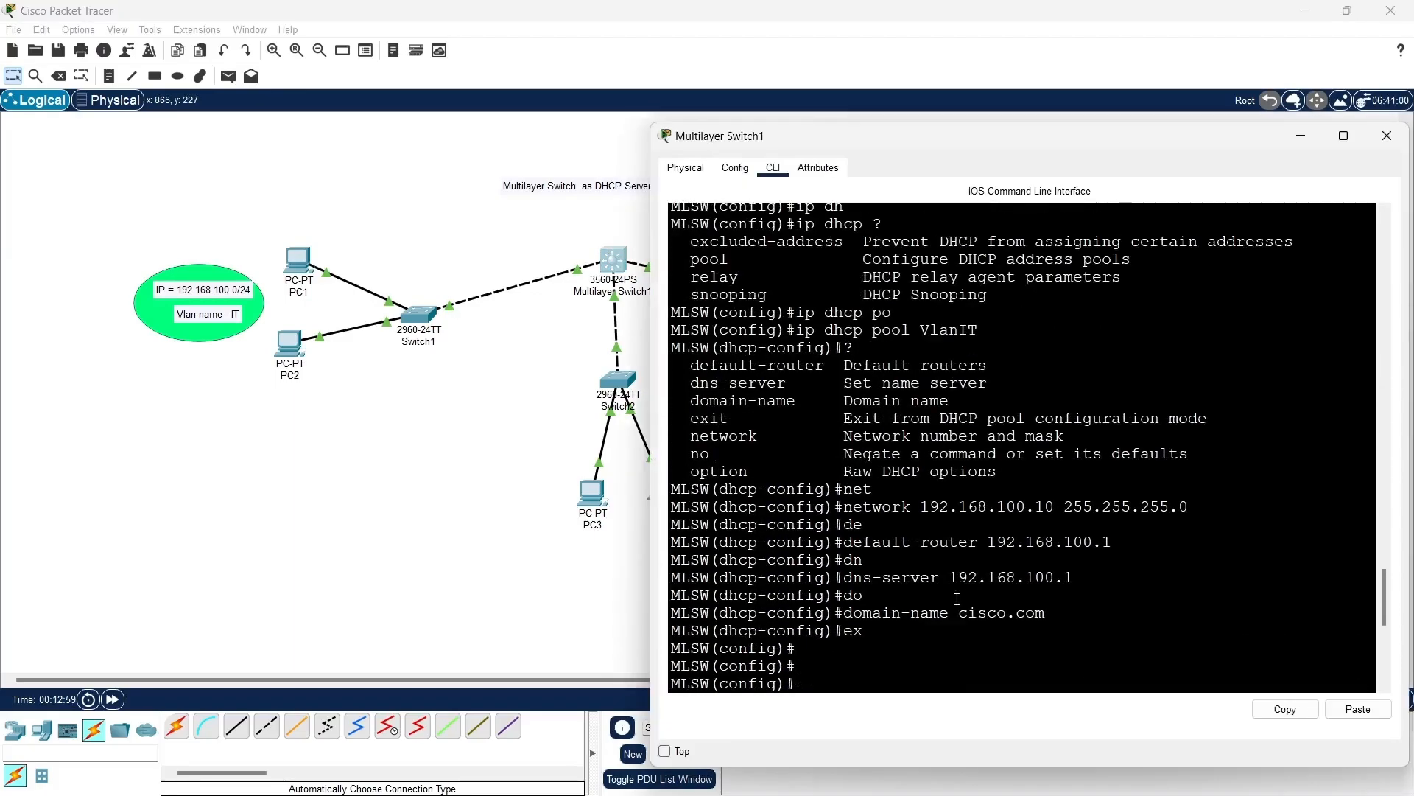
scroll(957, 599, "up", 1)
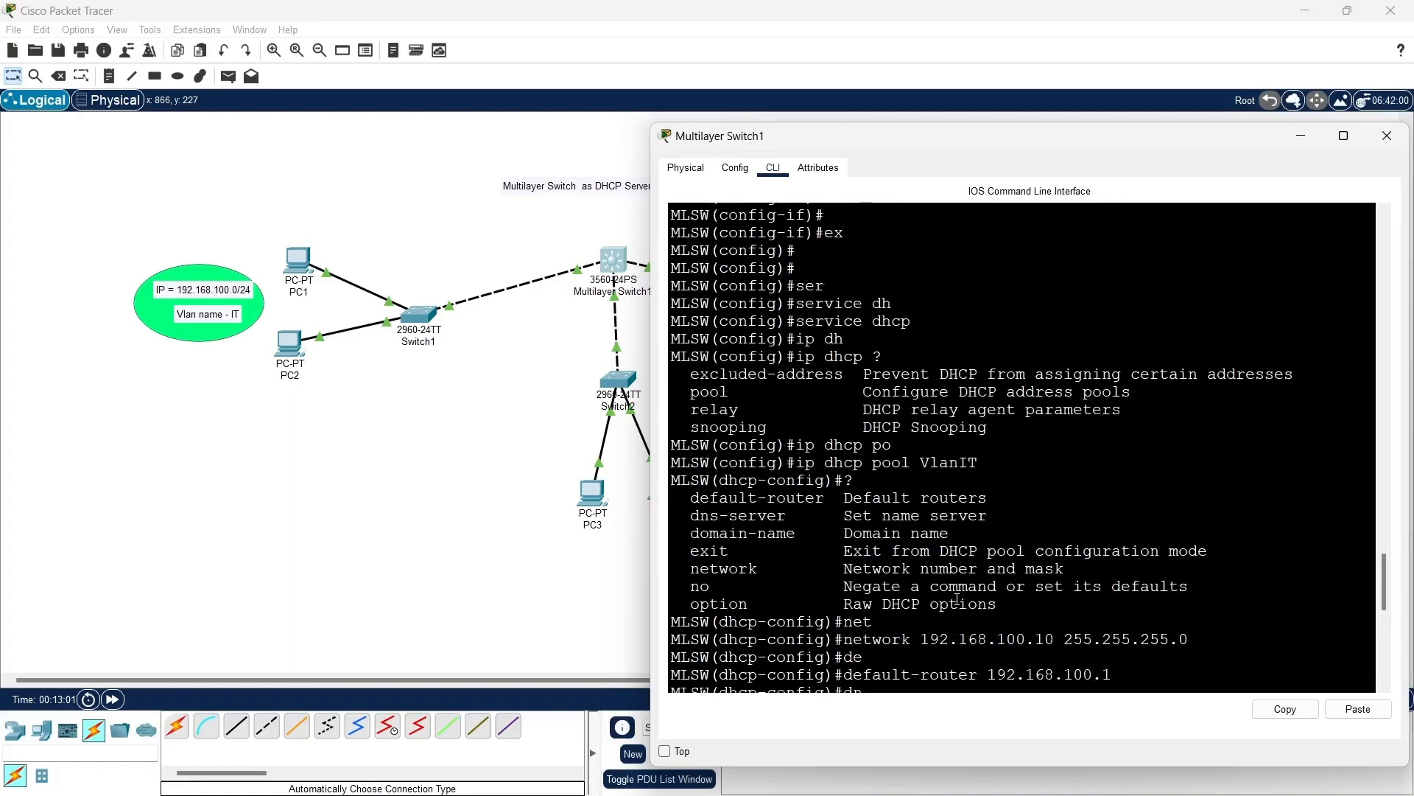
scroll(957, 599, "down", 10)
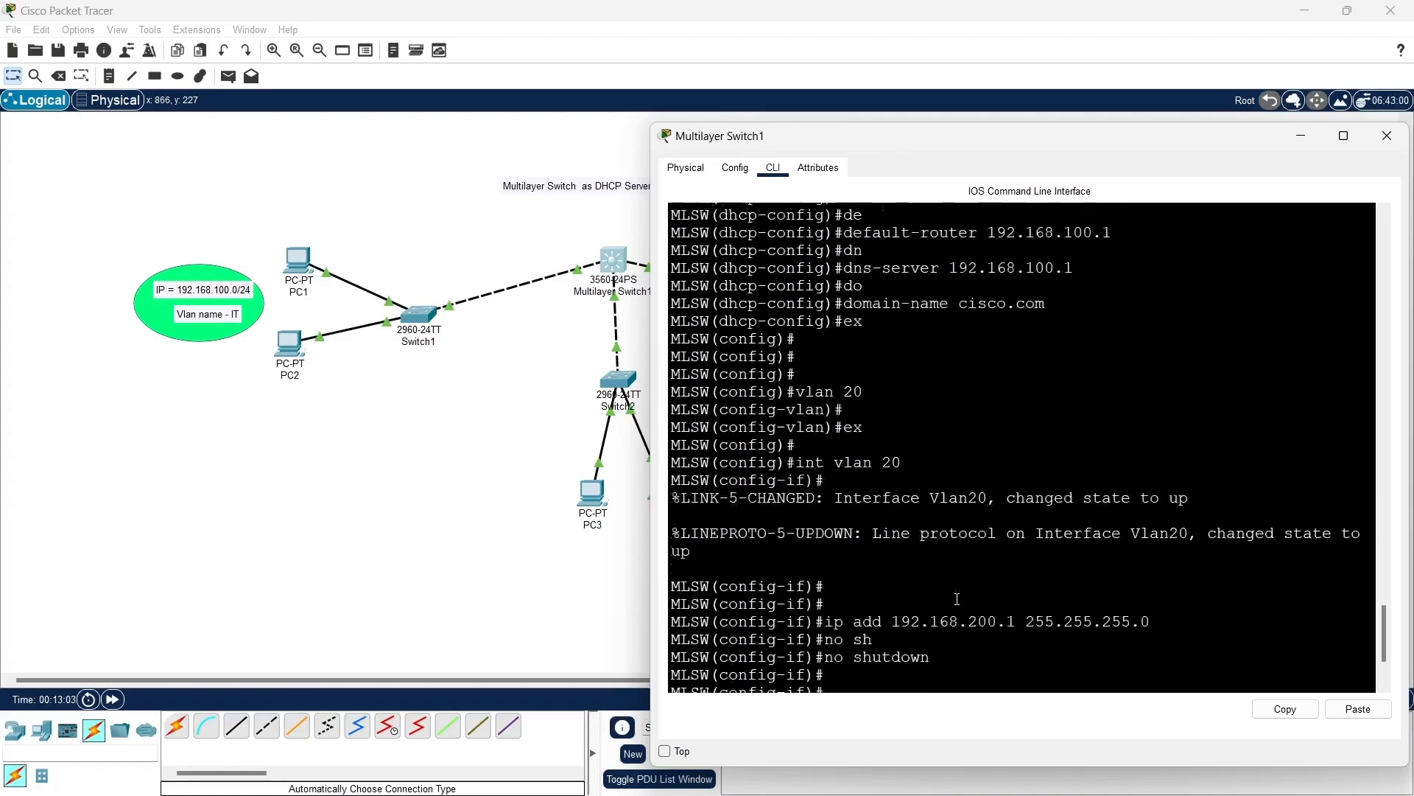
type("HR")
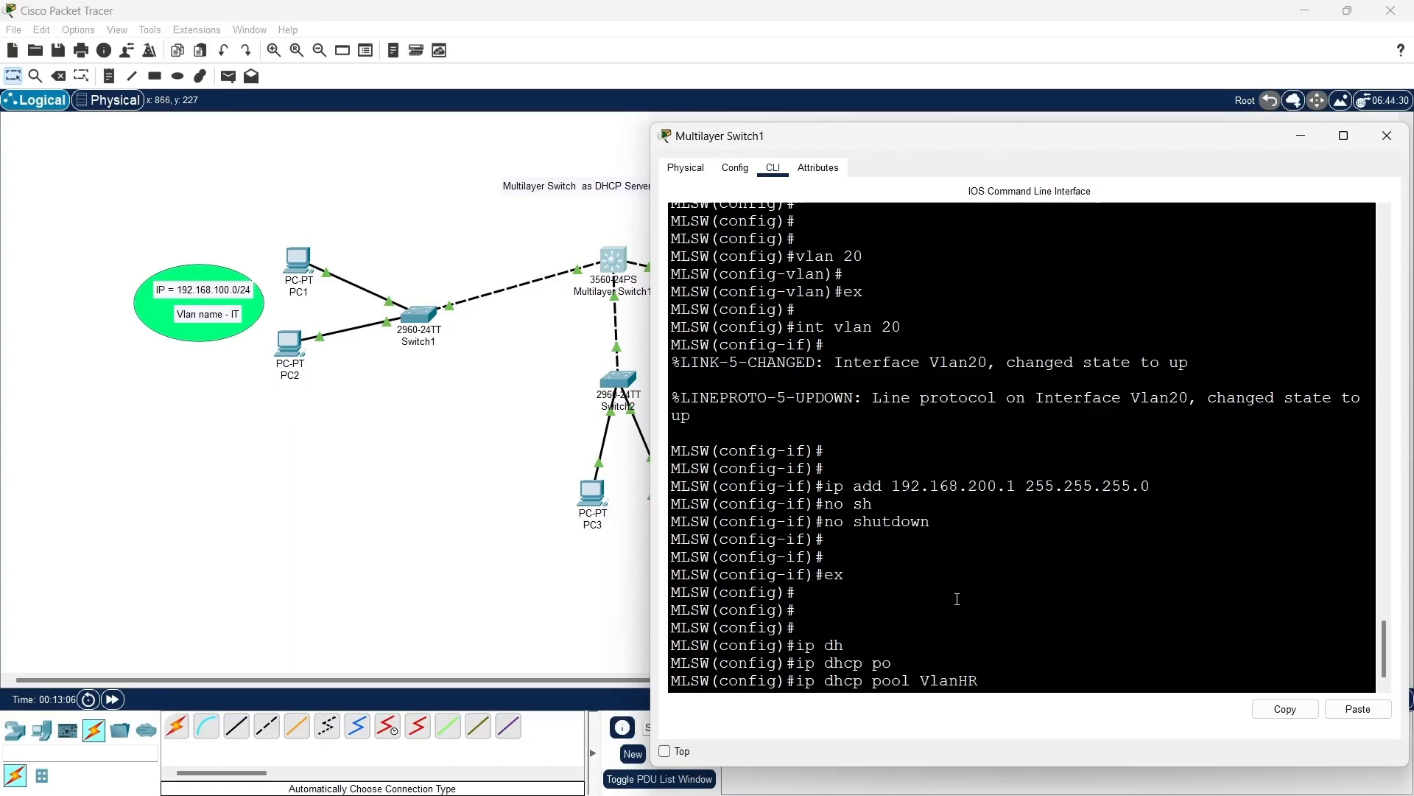
key("Return")
Step: Set the VlanHR pool's network to 192.168.200.10 with mask 255.255.255.0
type("net")
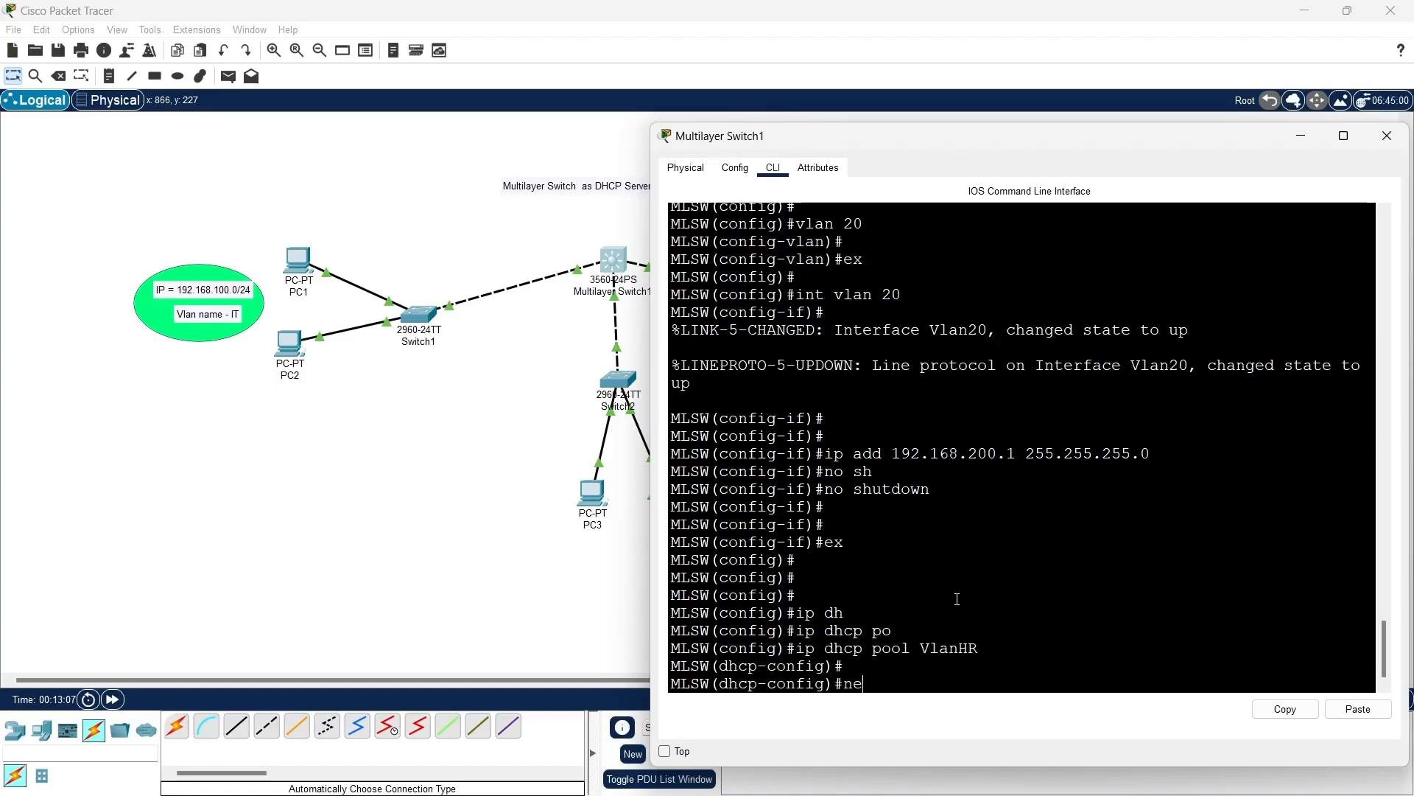
key("Tab")
type("20.")
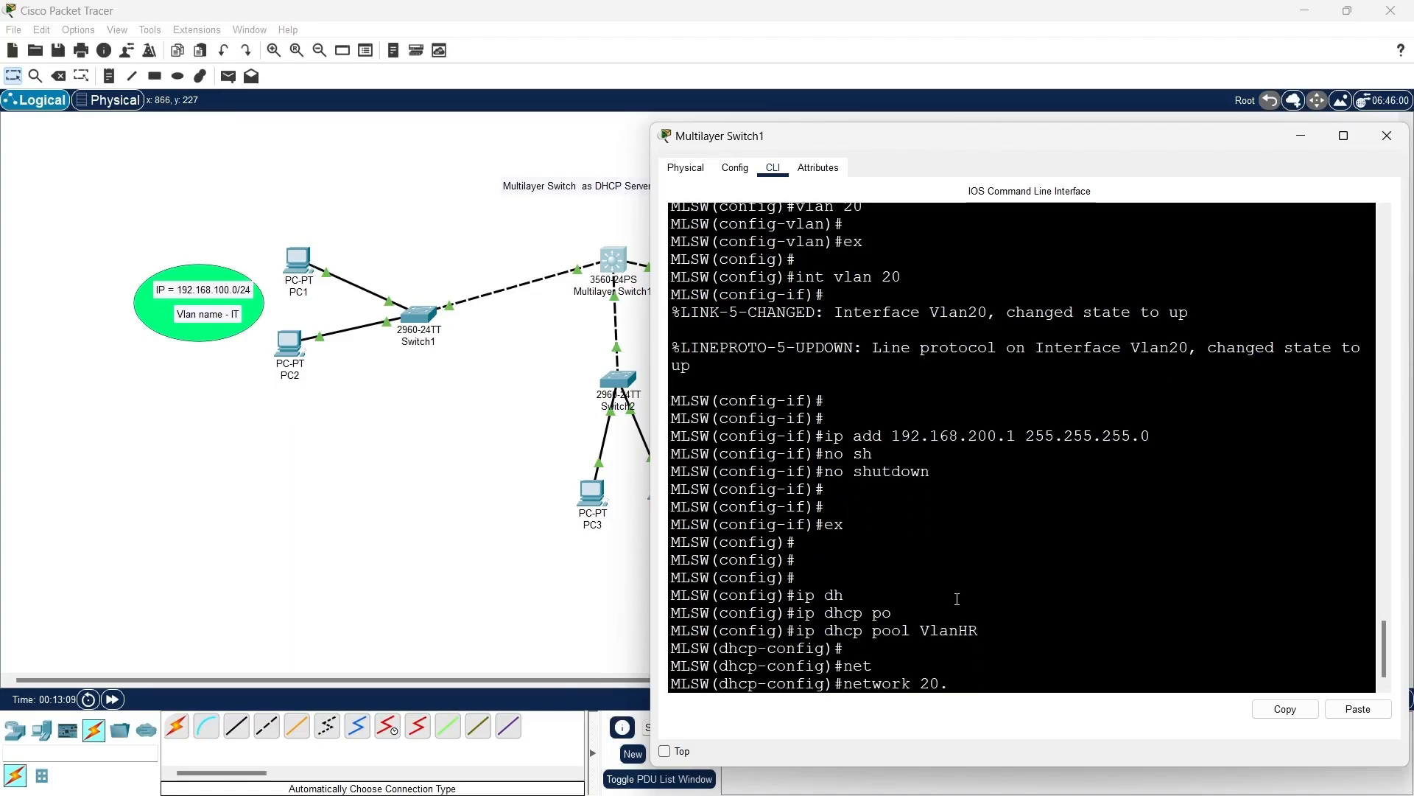
key("BackSpace")
key("BackSpace")
key("BackSpace")
type("192.168.200.10 255")
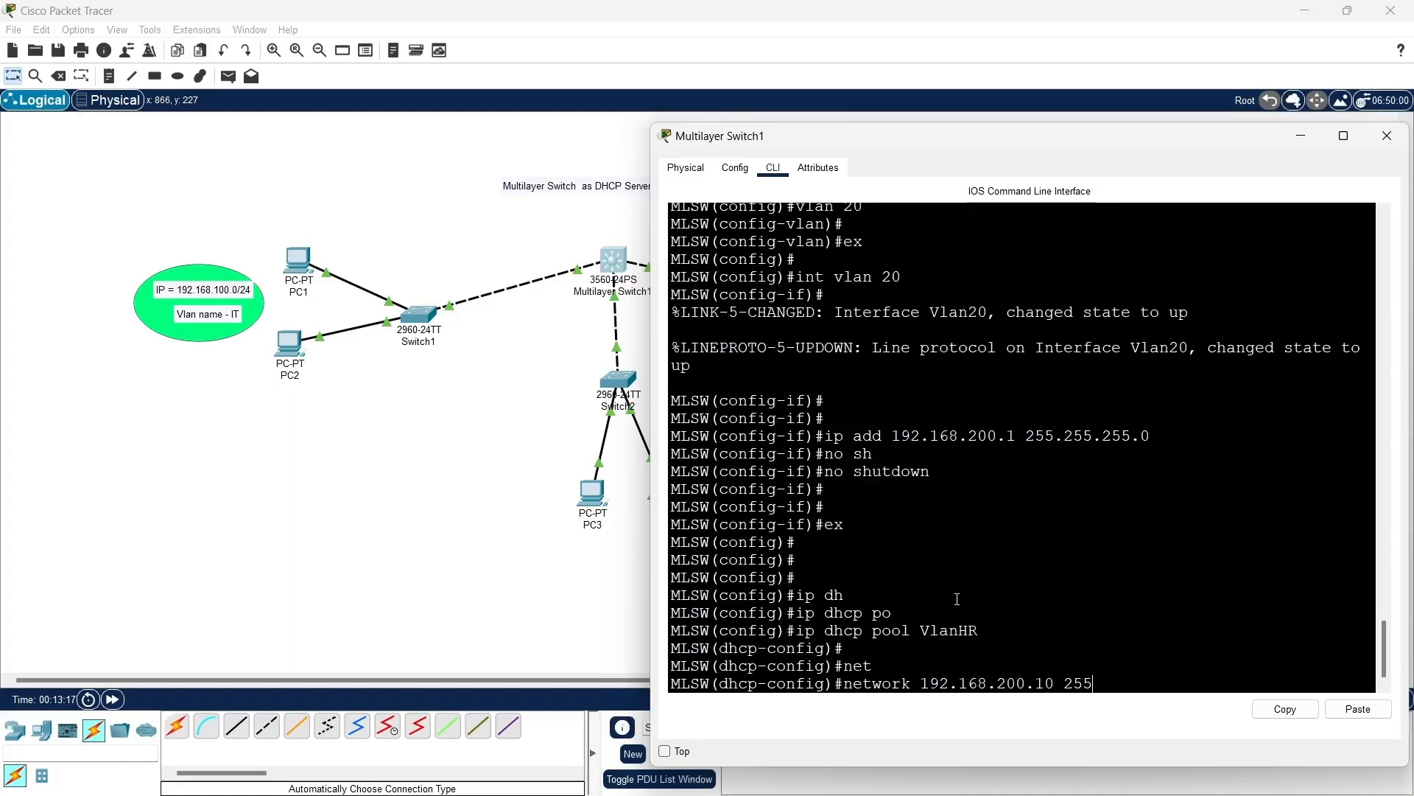
type(".255.255.0")
key("Return")
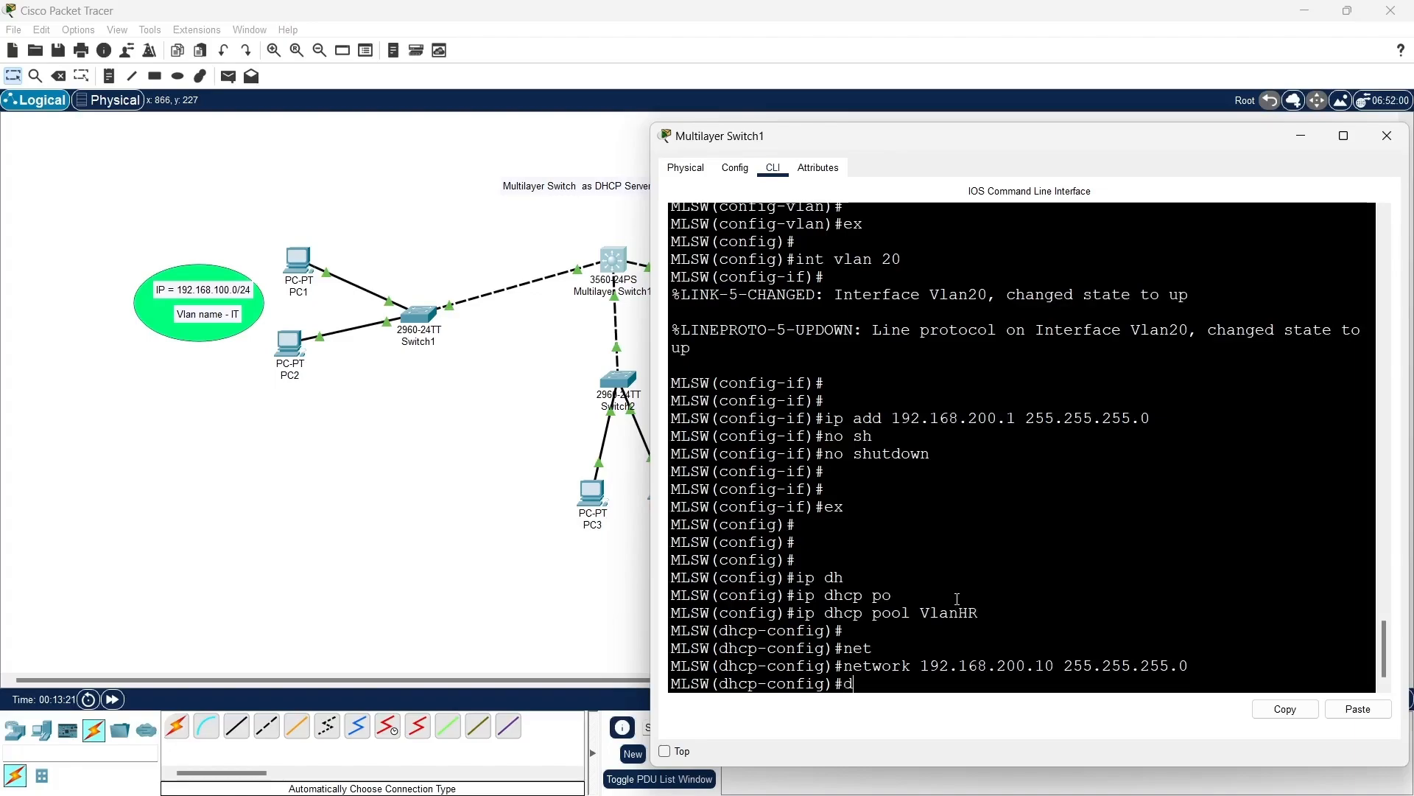
Step: Set both the default router and the DNS server of the VlanHR pool to 192.168.200.1
type("def")
key("Tab")
type("192.168")
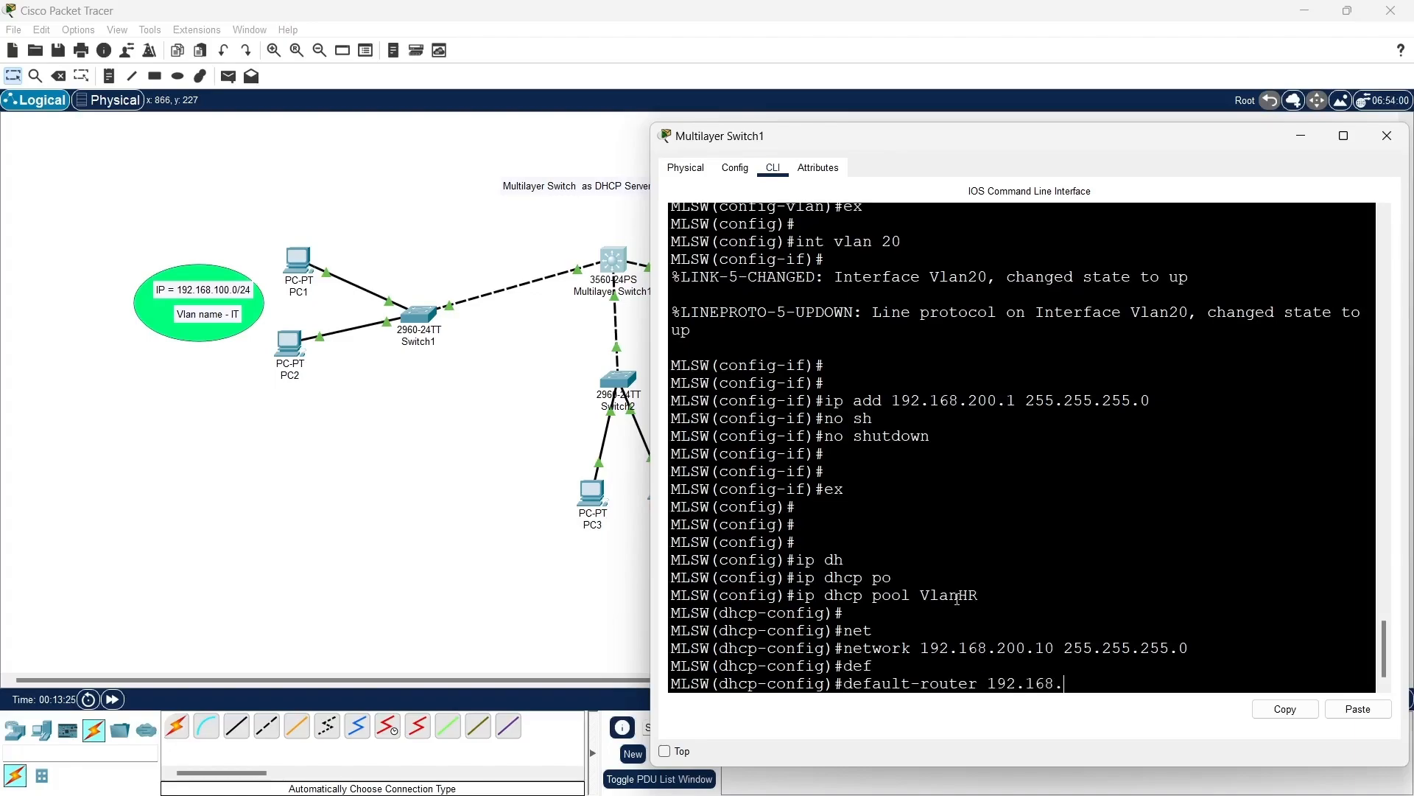
type(".200.1")
key("Return")
type("dn")
key("Tab")
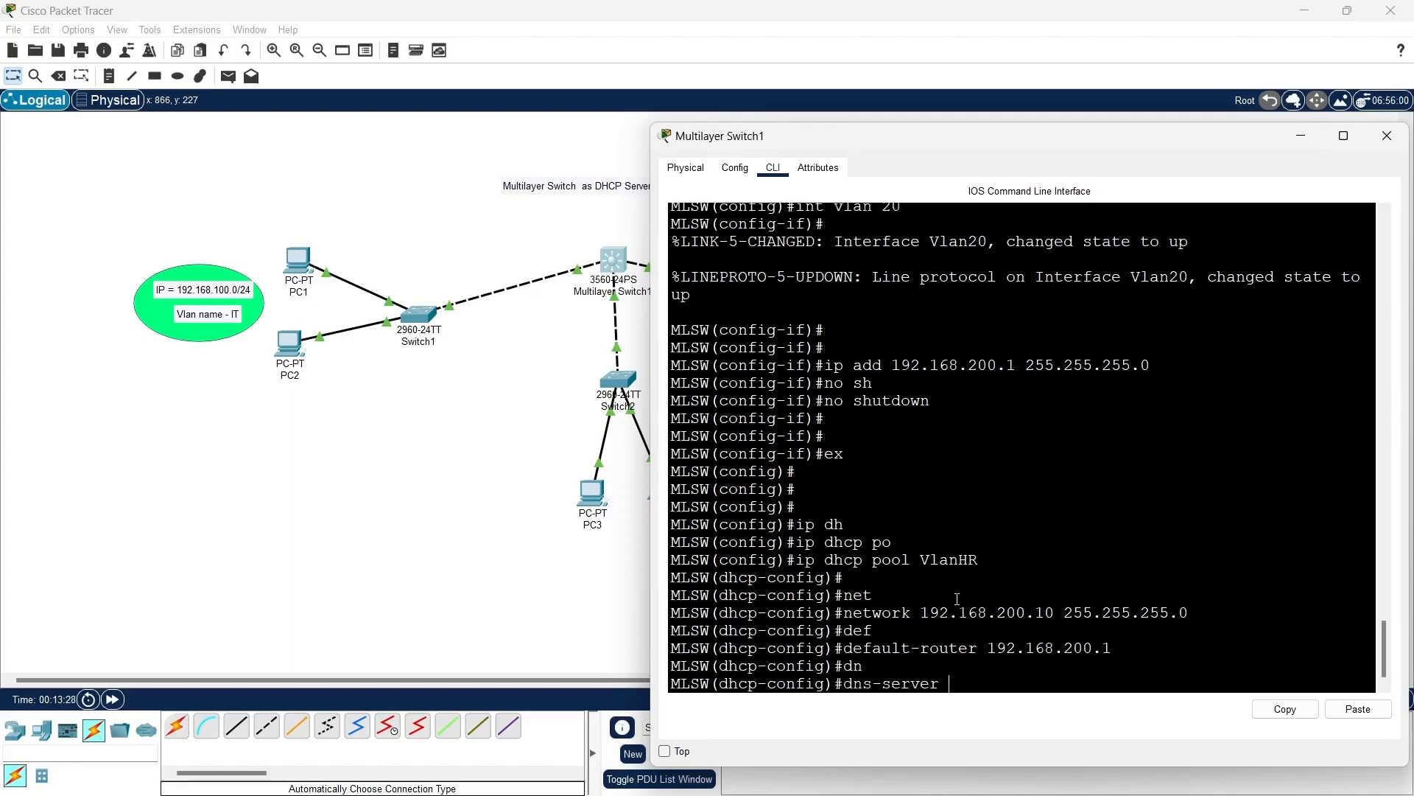
type("192.168.200.1")
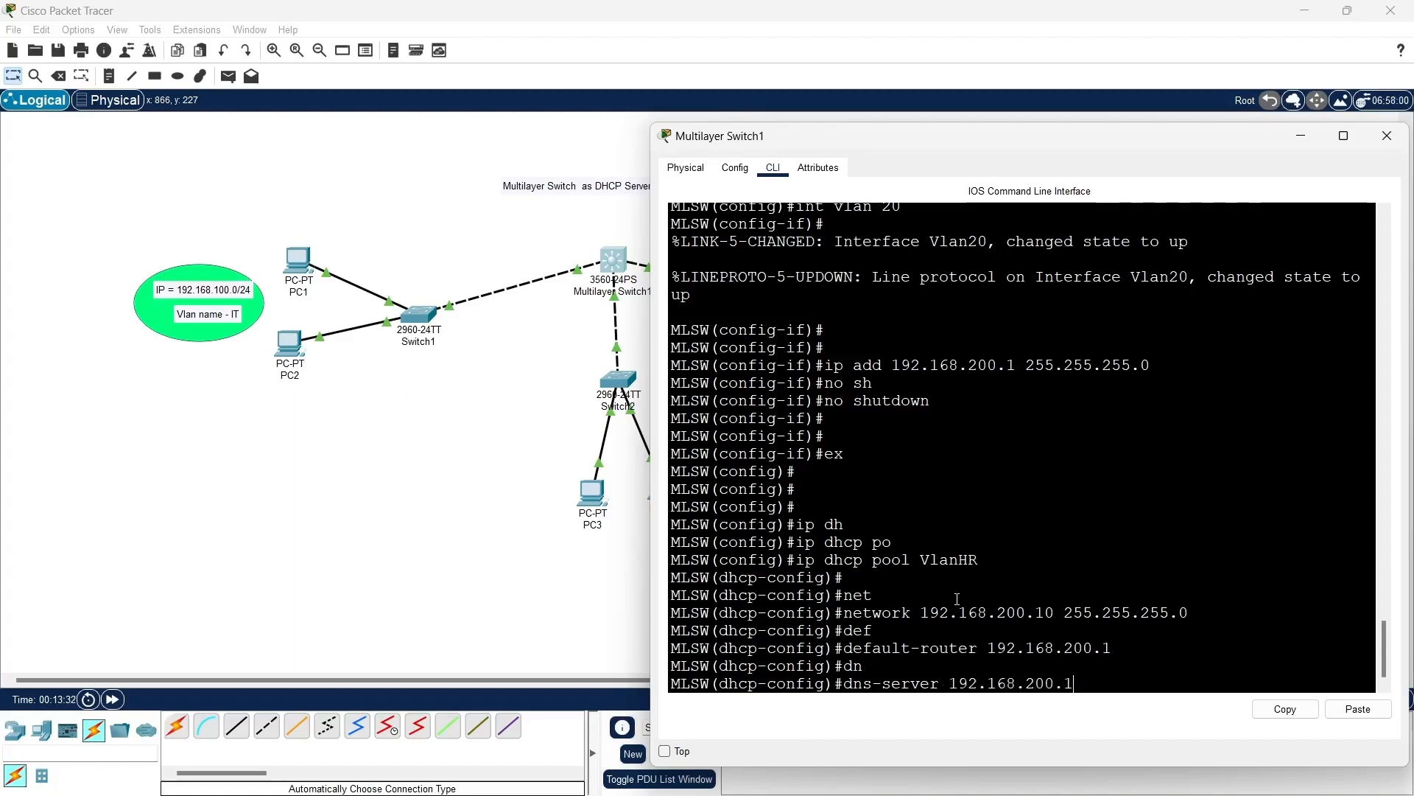
key("Return")
Step: Set the VlanHR pool's domain name to cisco.com and return to global configuration mode
type("do")
key("Tab")
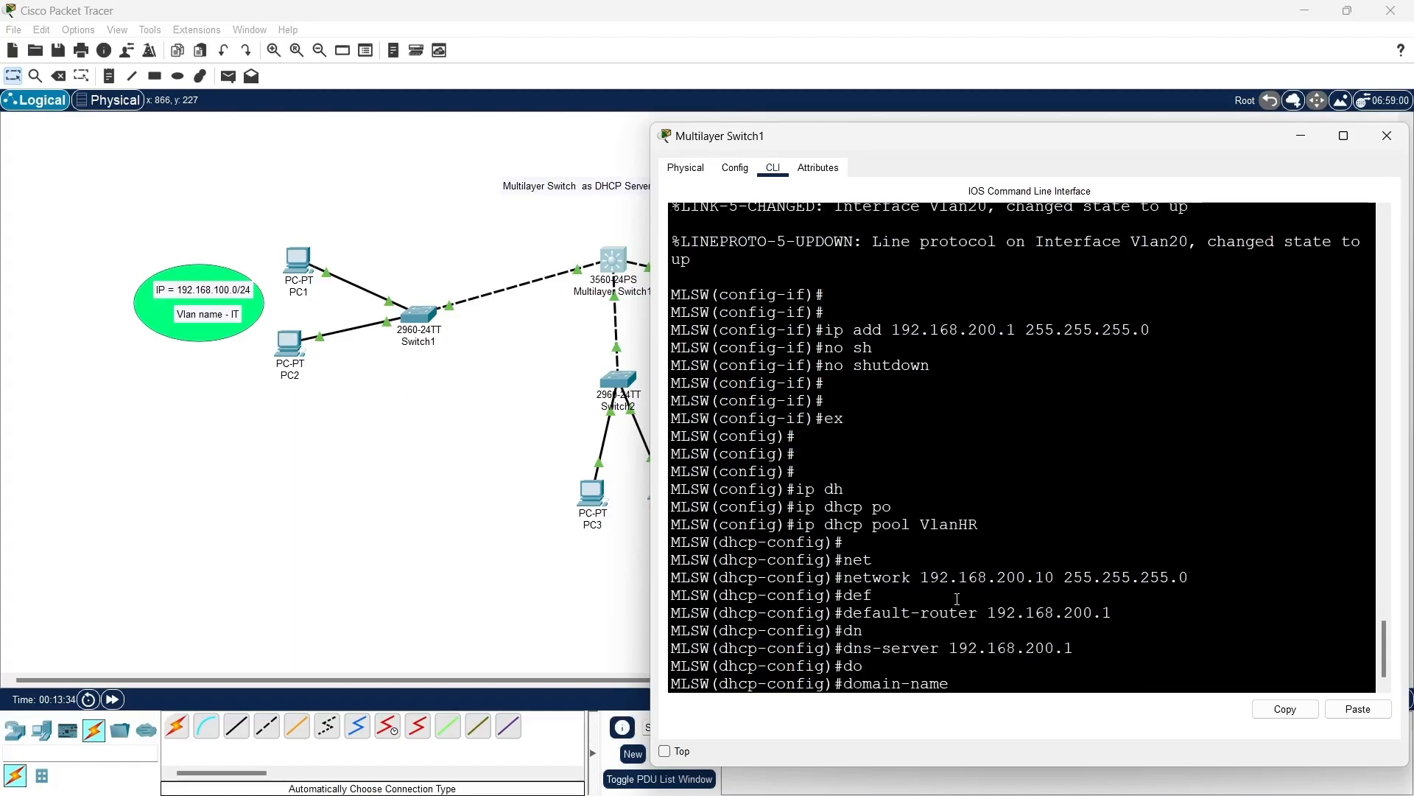
type("cisco.com")
key("Return")
key("Return")
type("ex")
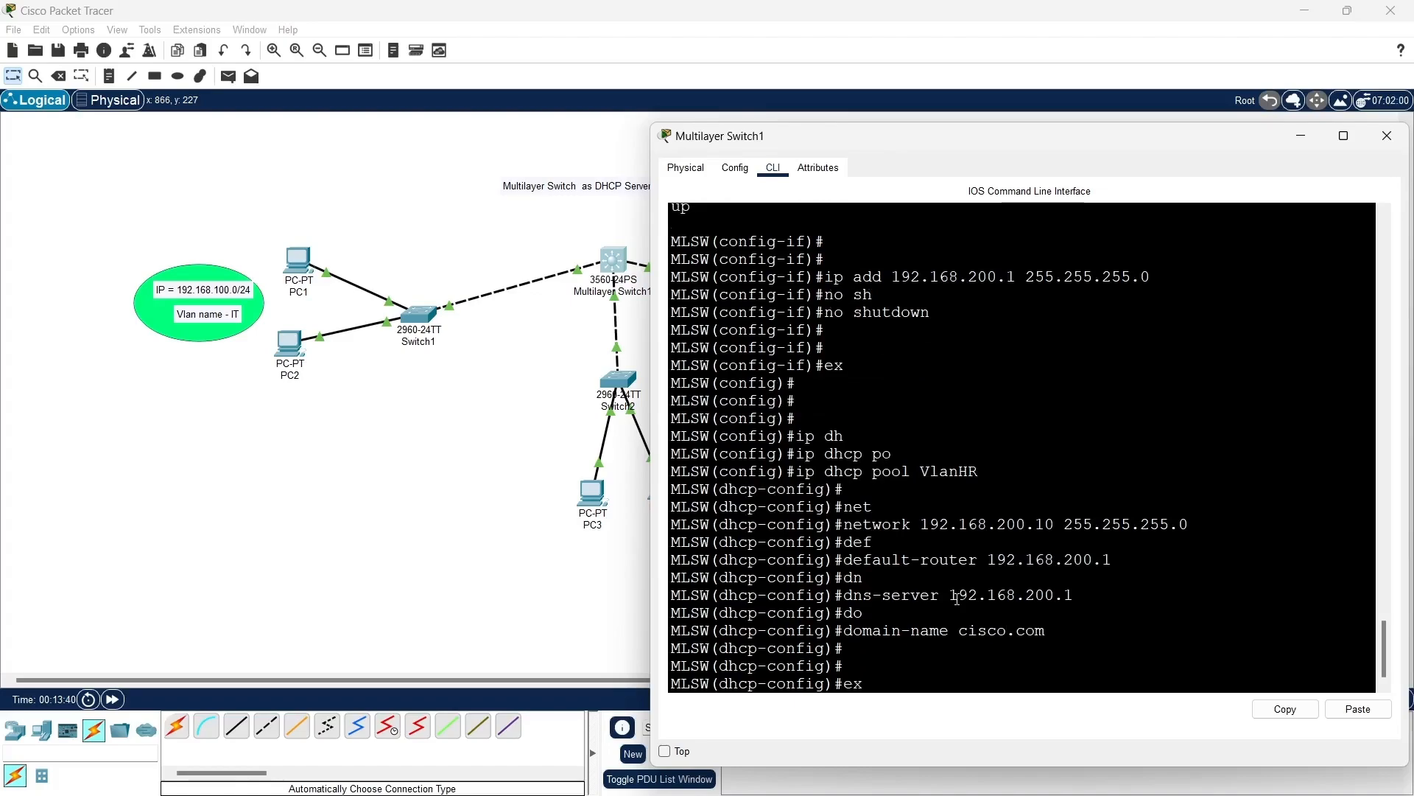
key("Return")
key("Return")
key("Return")
key("Return")
key("Return")
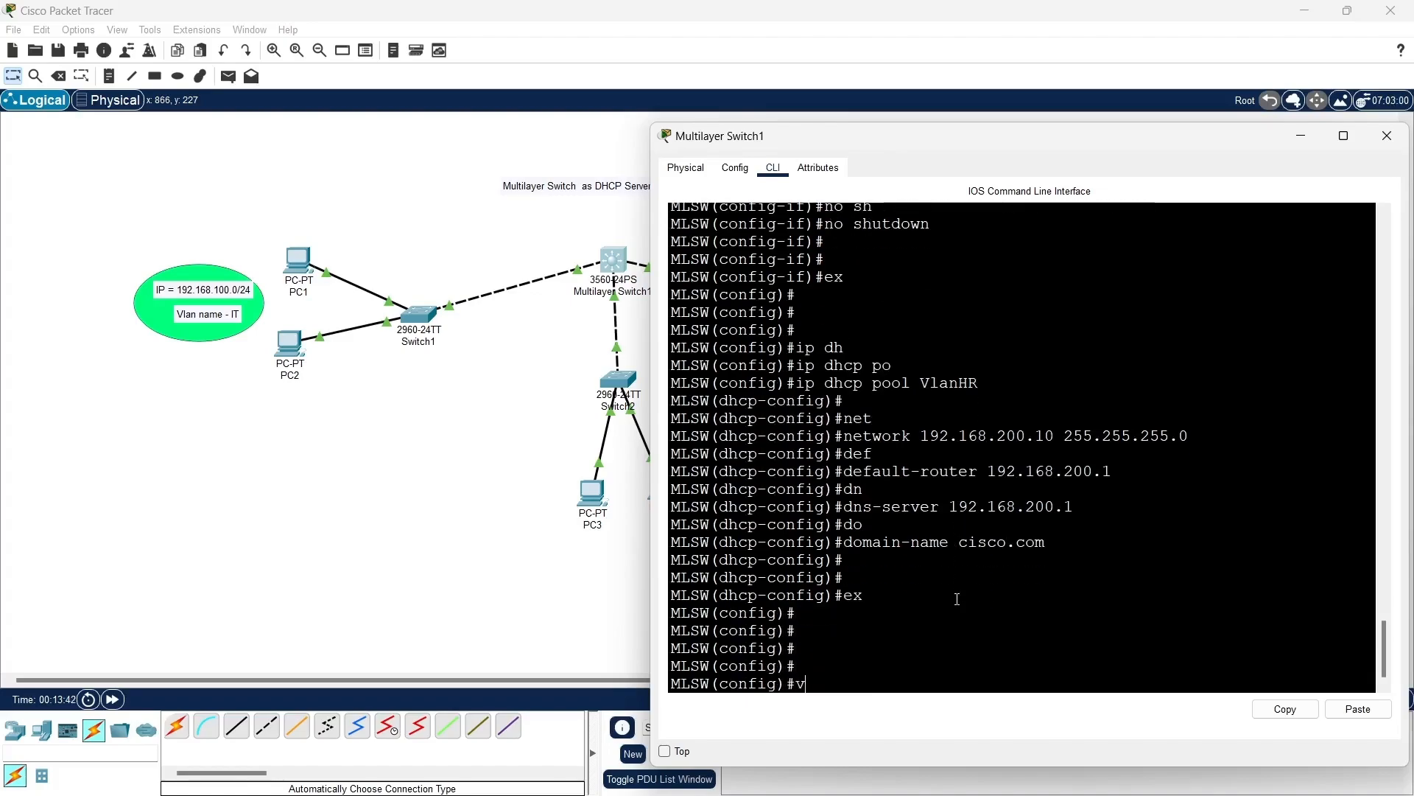
Step: Enter interface configuration mode for VLAN 30 on the multilayer switch
type("int vlan 30")
key("Return")
key("Return")
key("Return")
key("Return")
key("Return")
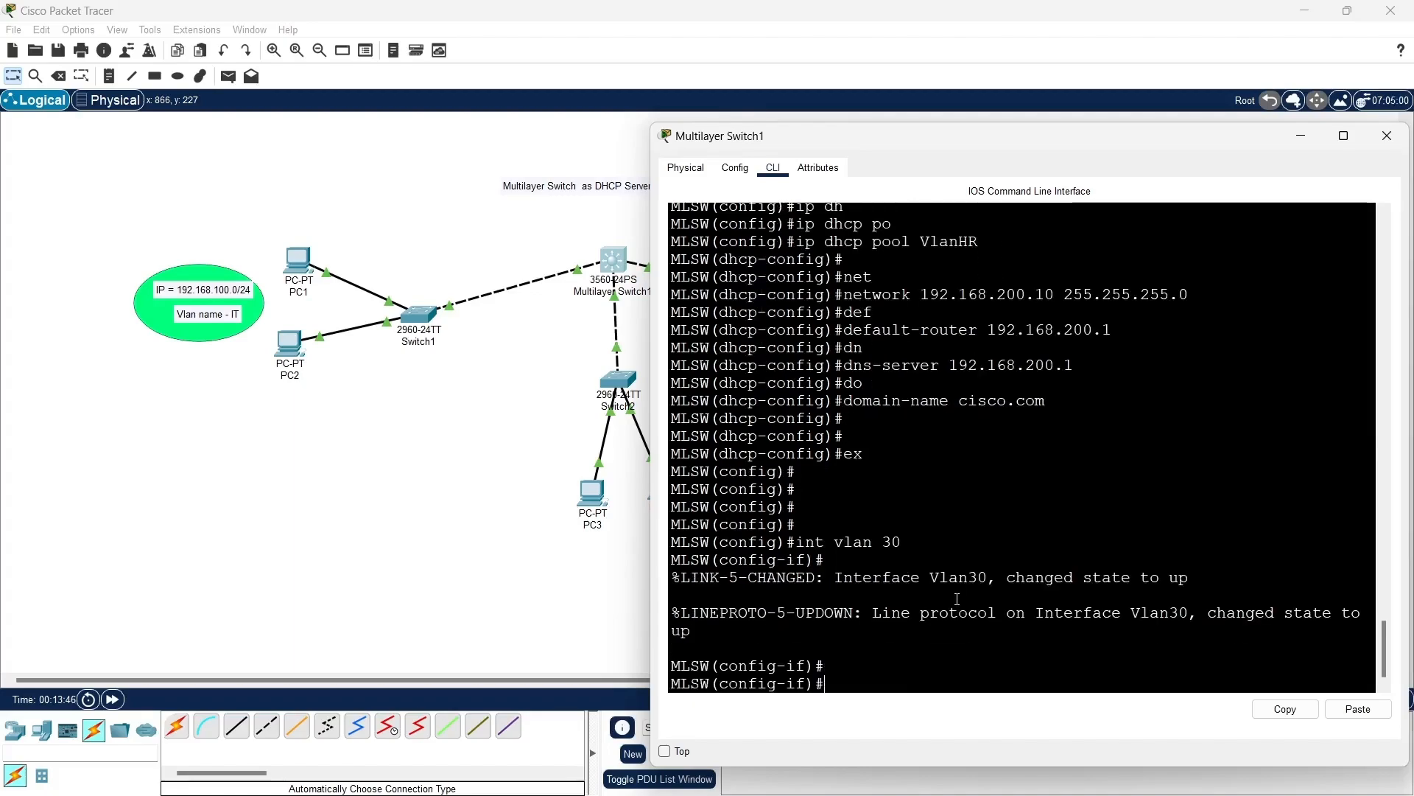
Step: Try to assign IP address 192.168.300.1 with mask 255.255.255.0 to the VLAN 30 interface
type("ip add")
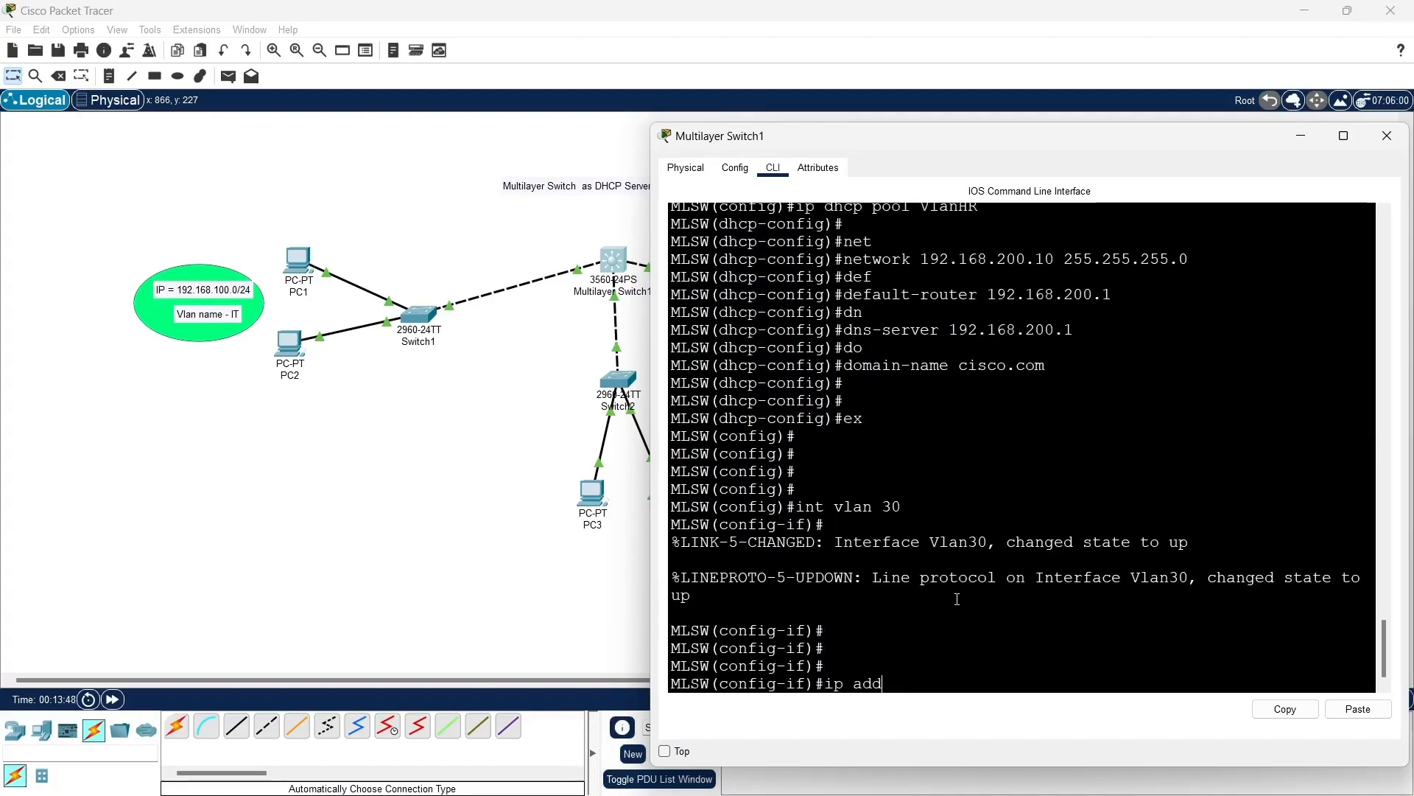
type(" 192.168.300")
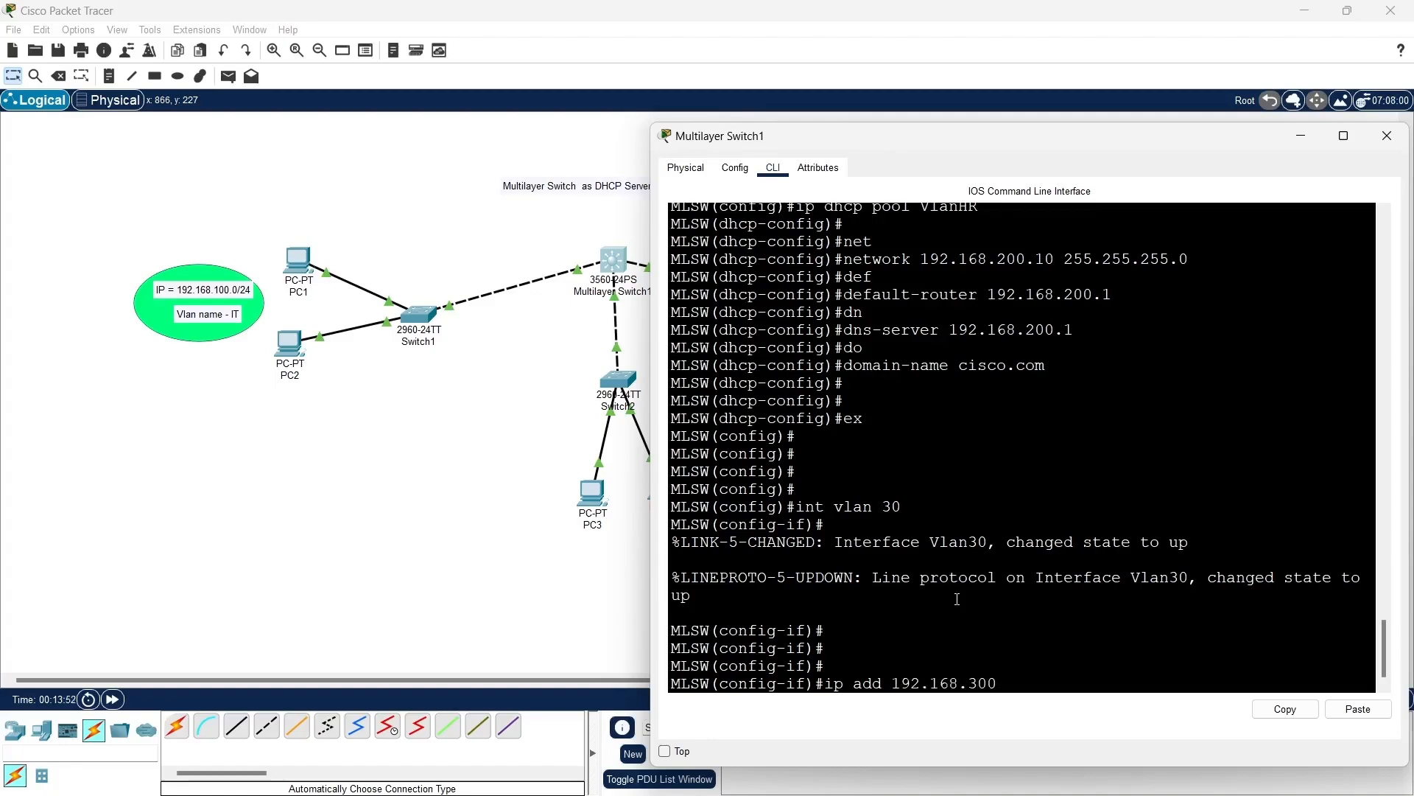
type(".1 255")
type(".255.255.")
type("0")
key("Return")
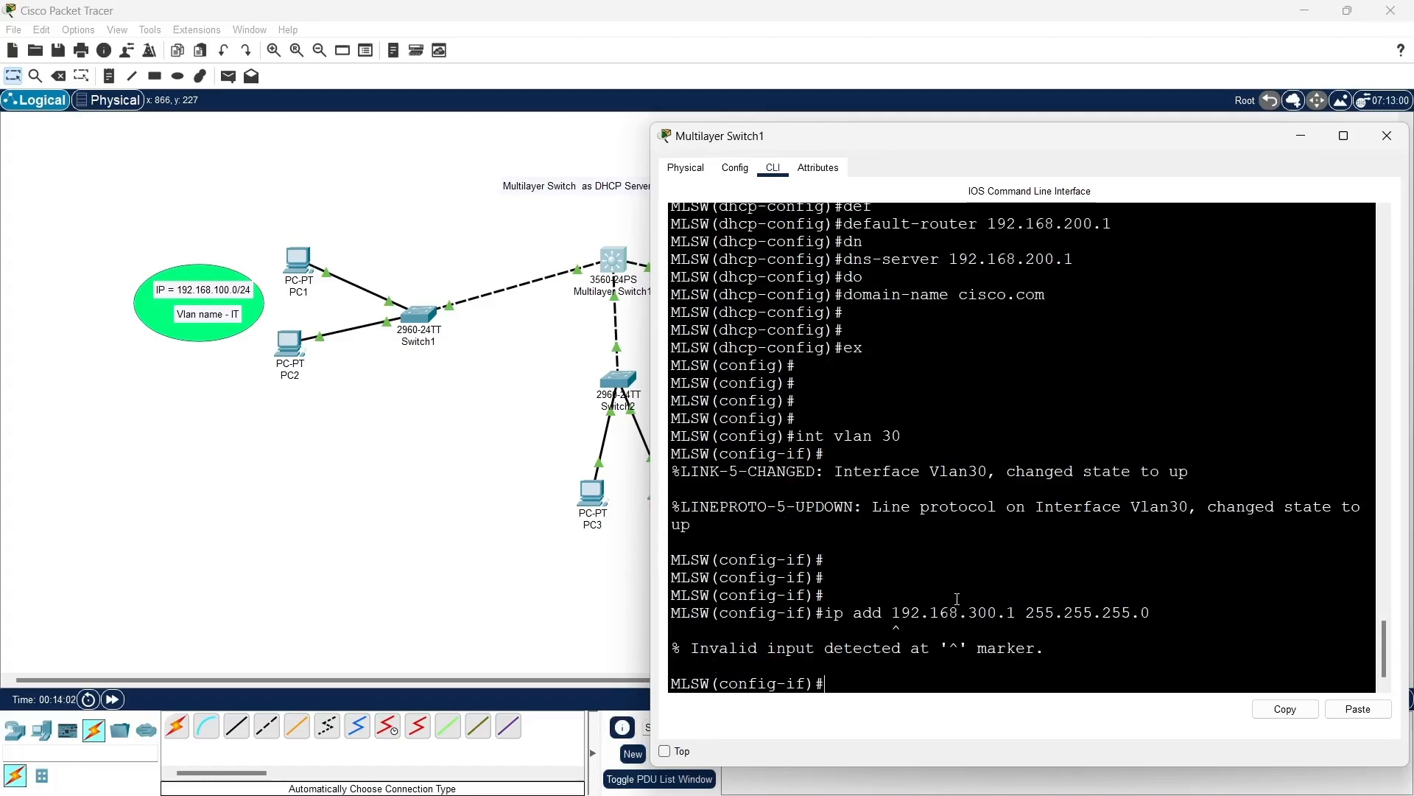
key("Up")
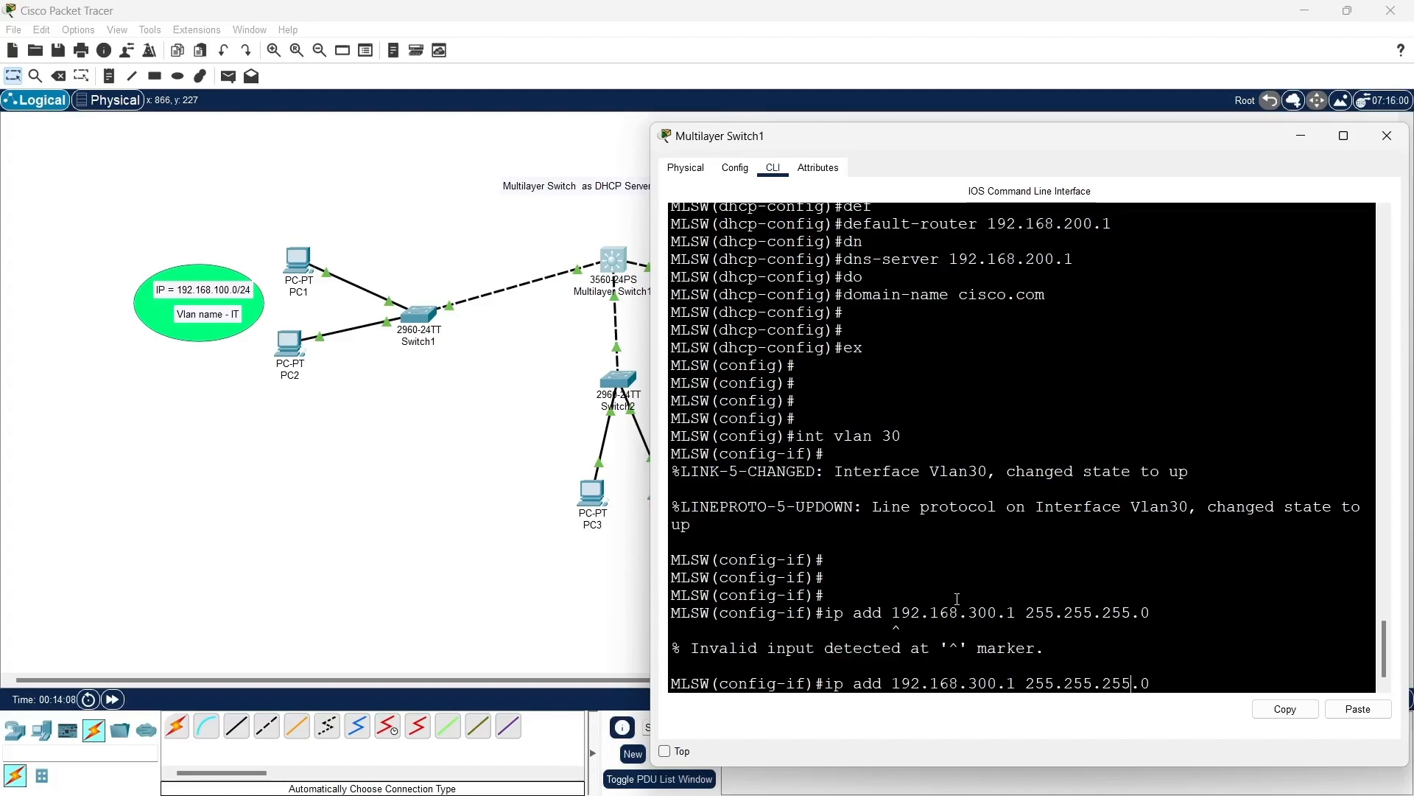
key("ctrl+u")
type("ip add")
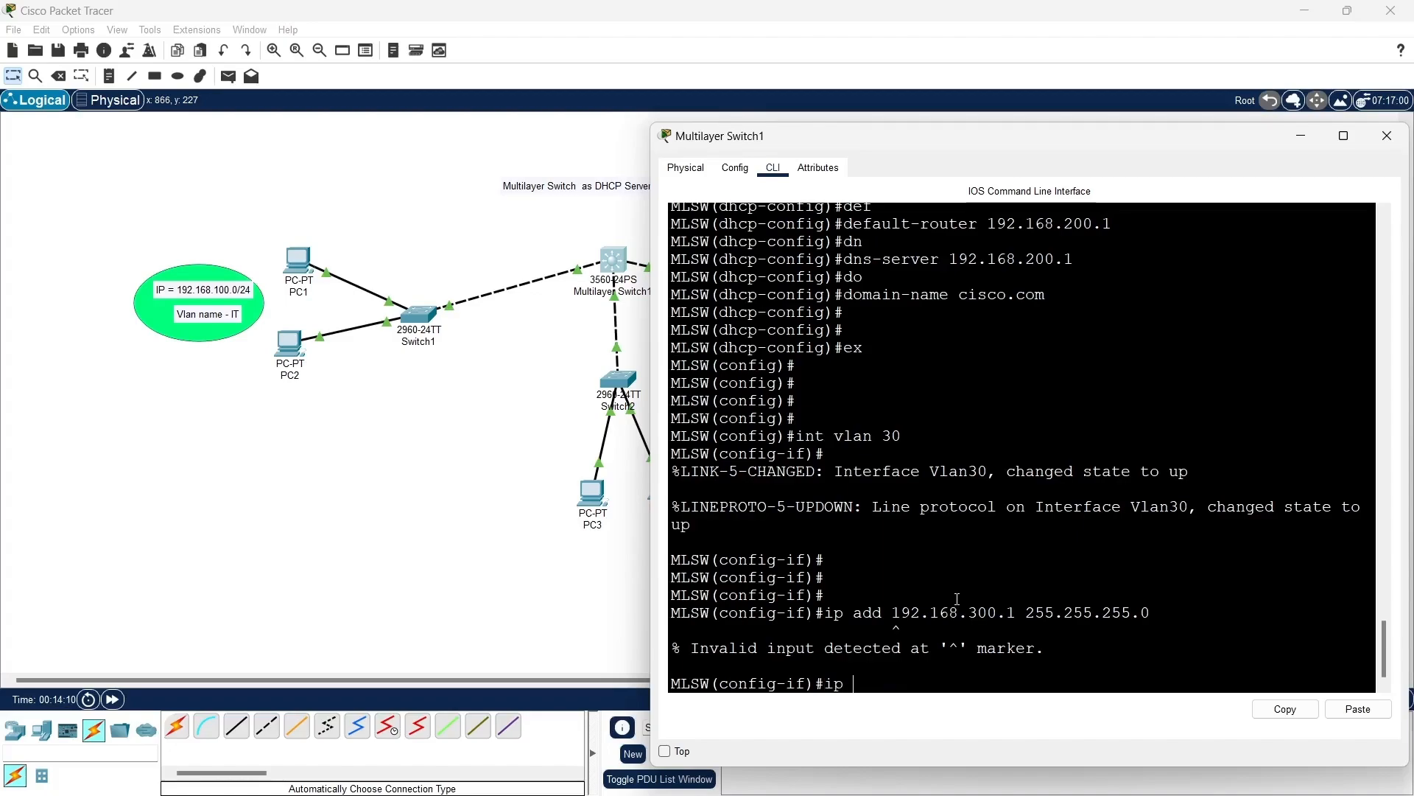
key("Tab")
type("1")
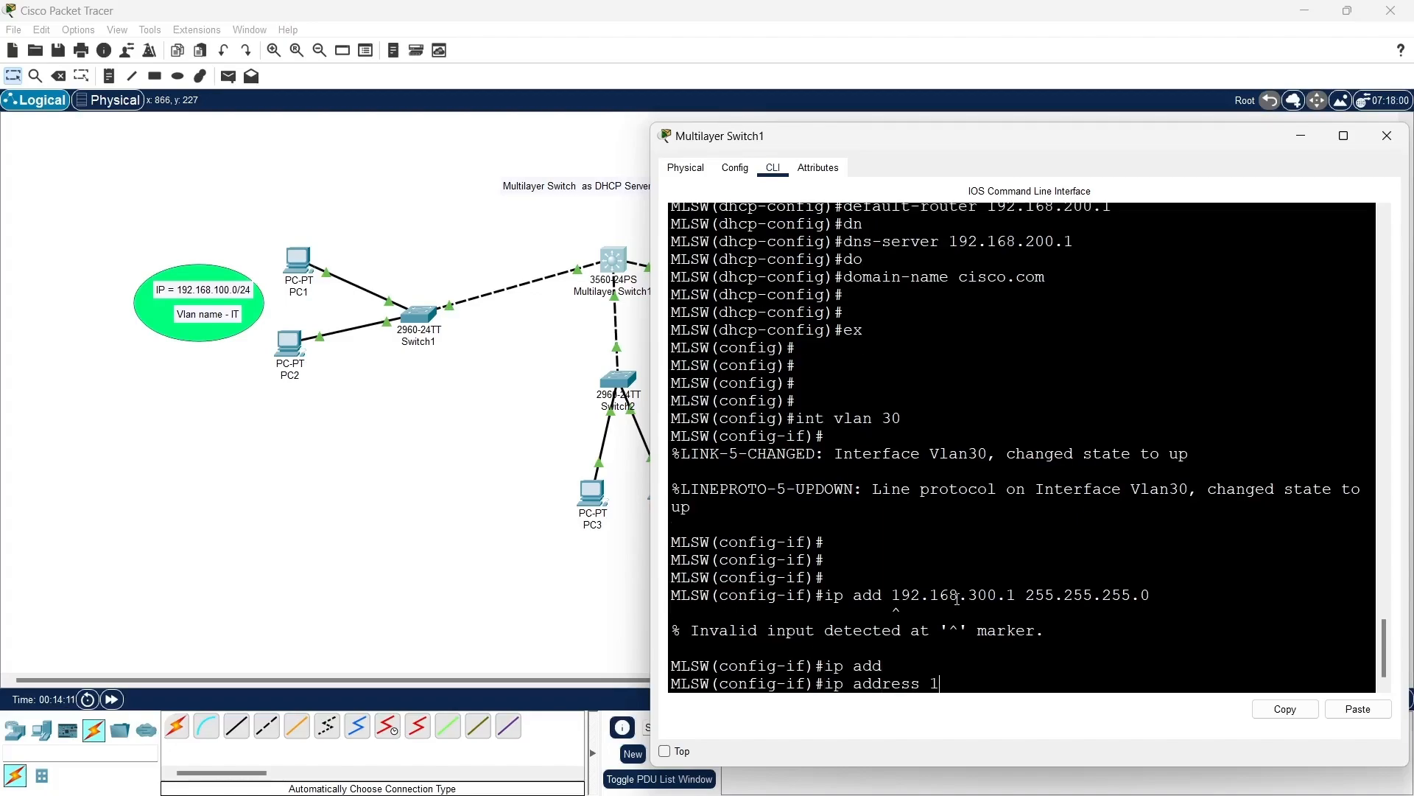
type("92.168.")
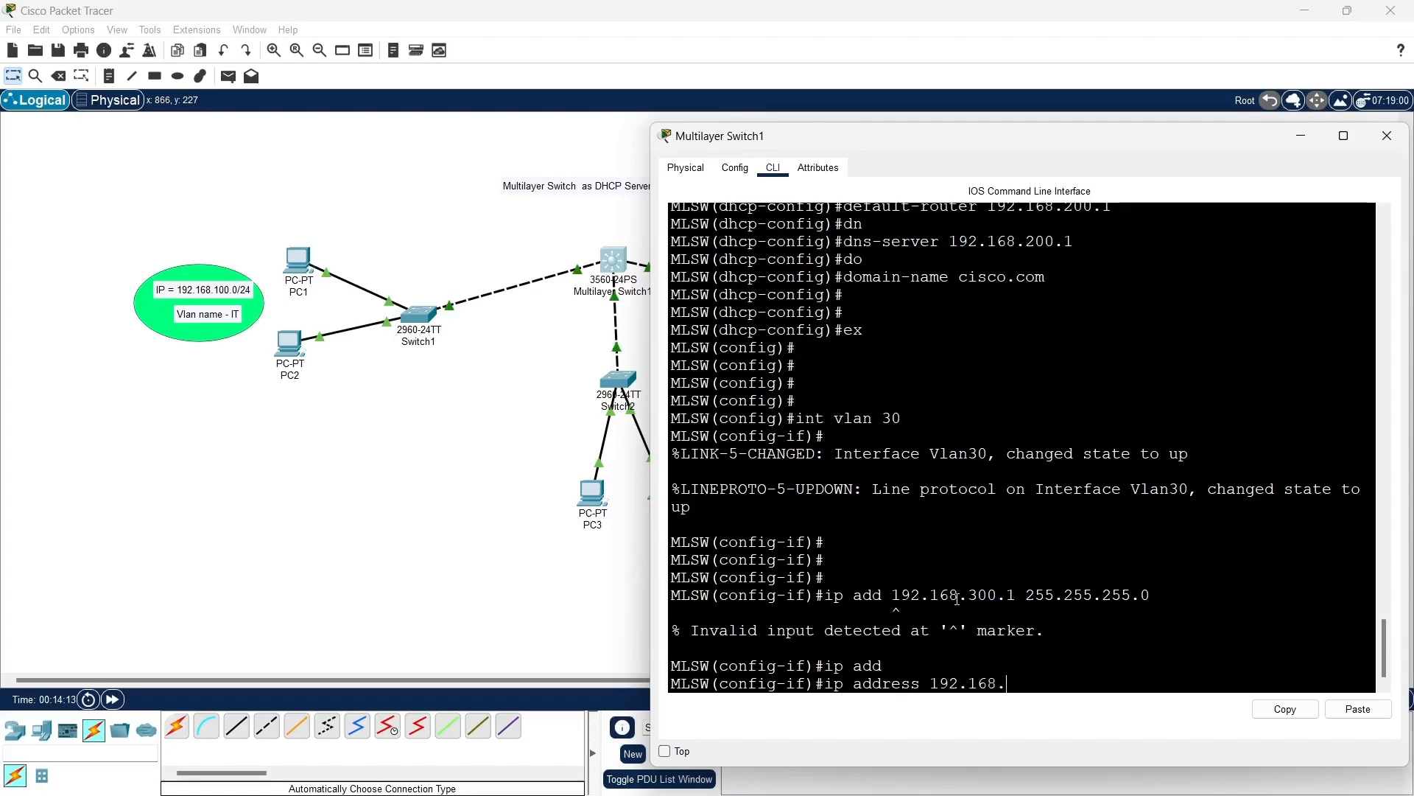
type("300.1")
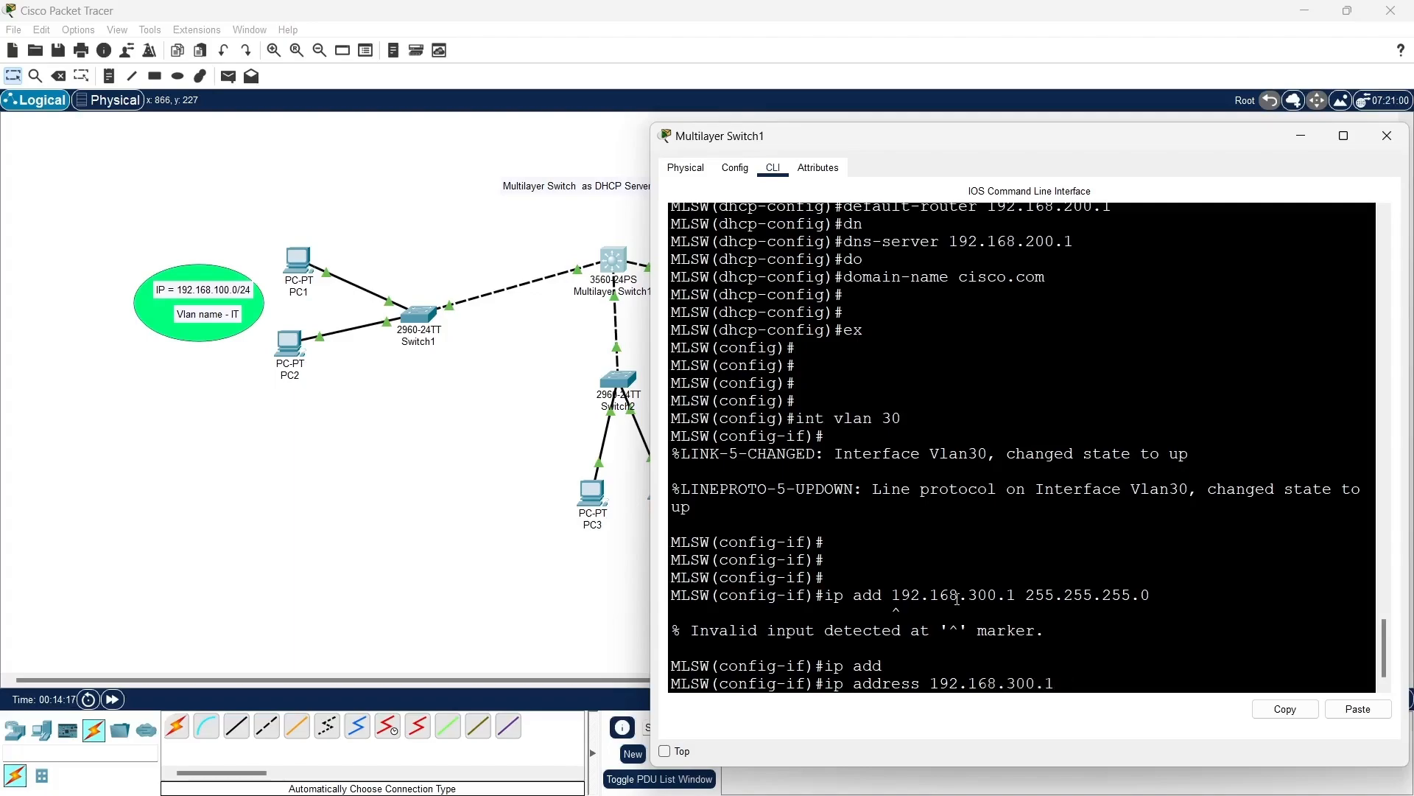
type(" 255.255.255.")
type("0")
key("Return")
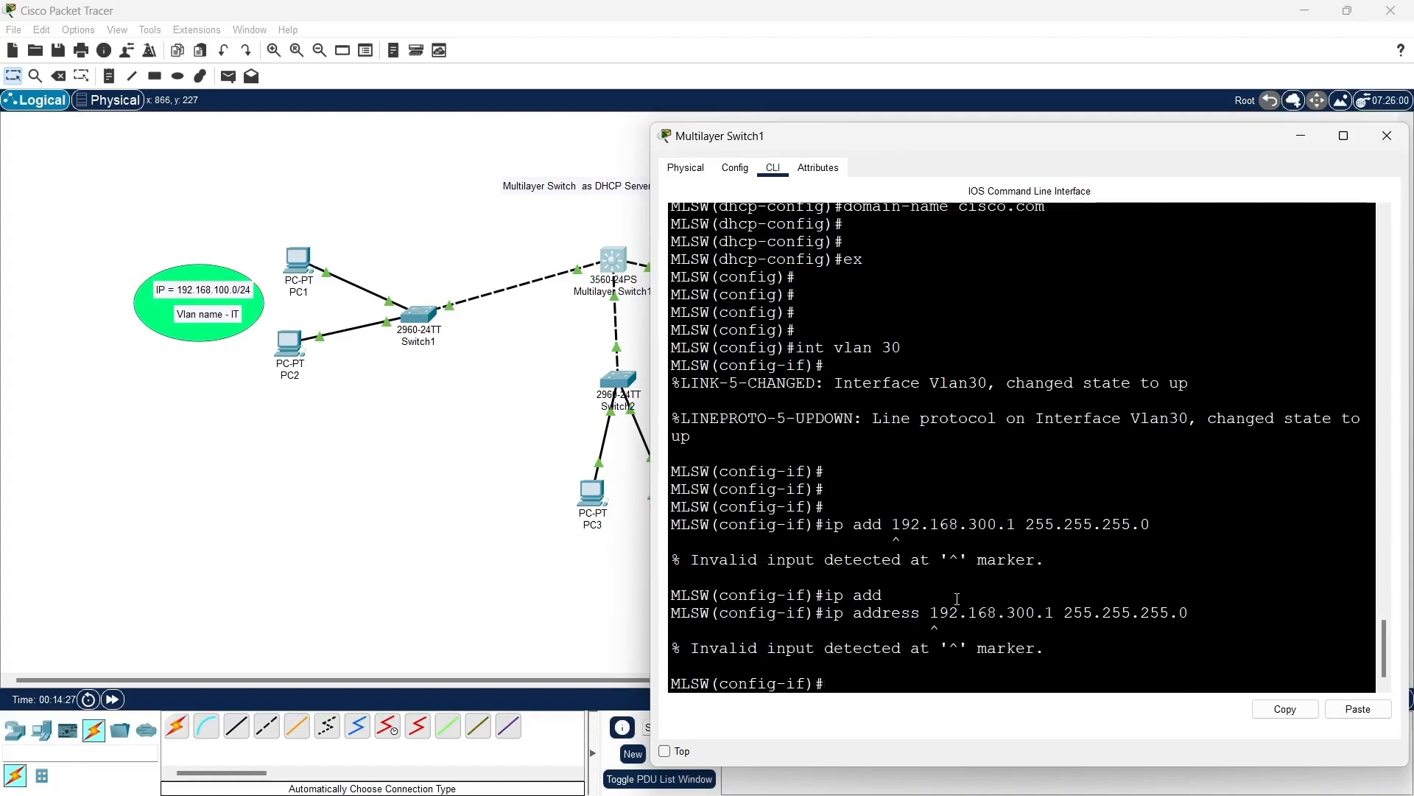
Step: Assign IP address 192.168.10.1 with mask 255.255.255.0 to the VLAN 30 interface and return to global configuration mode
left_click(538, 227)
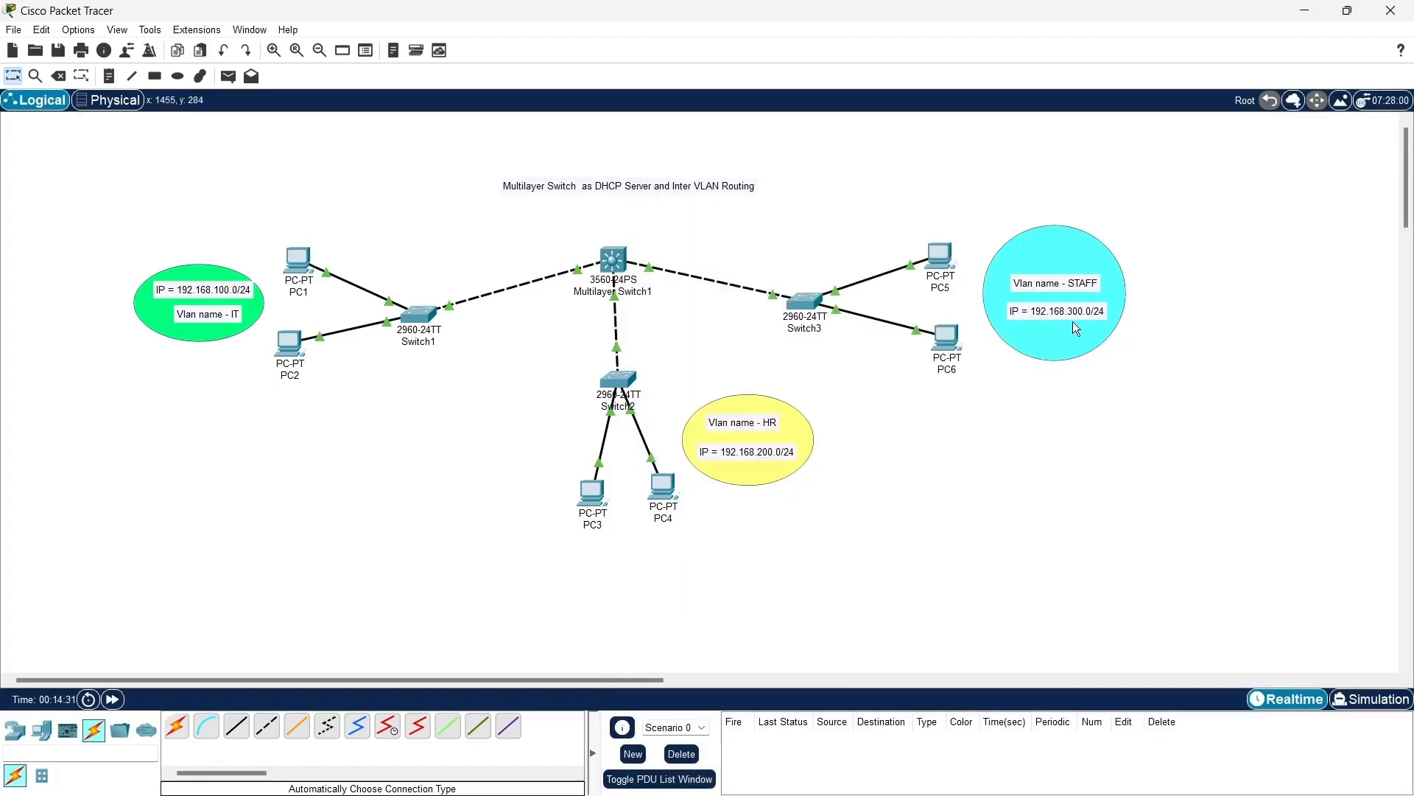
left_click(622, 275)
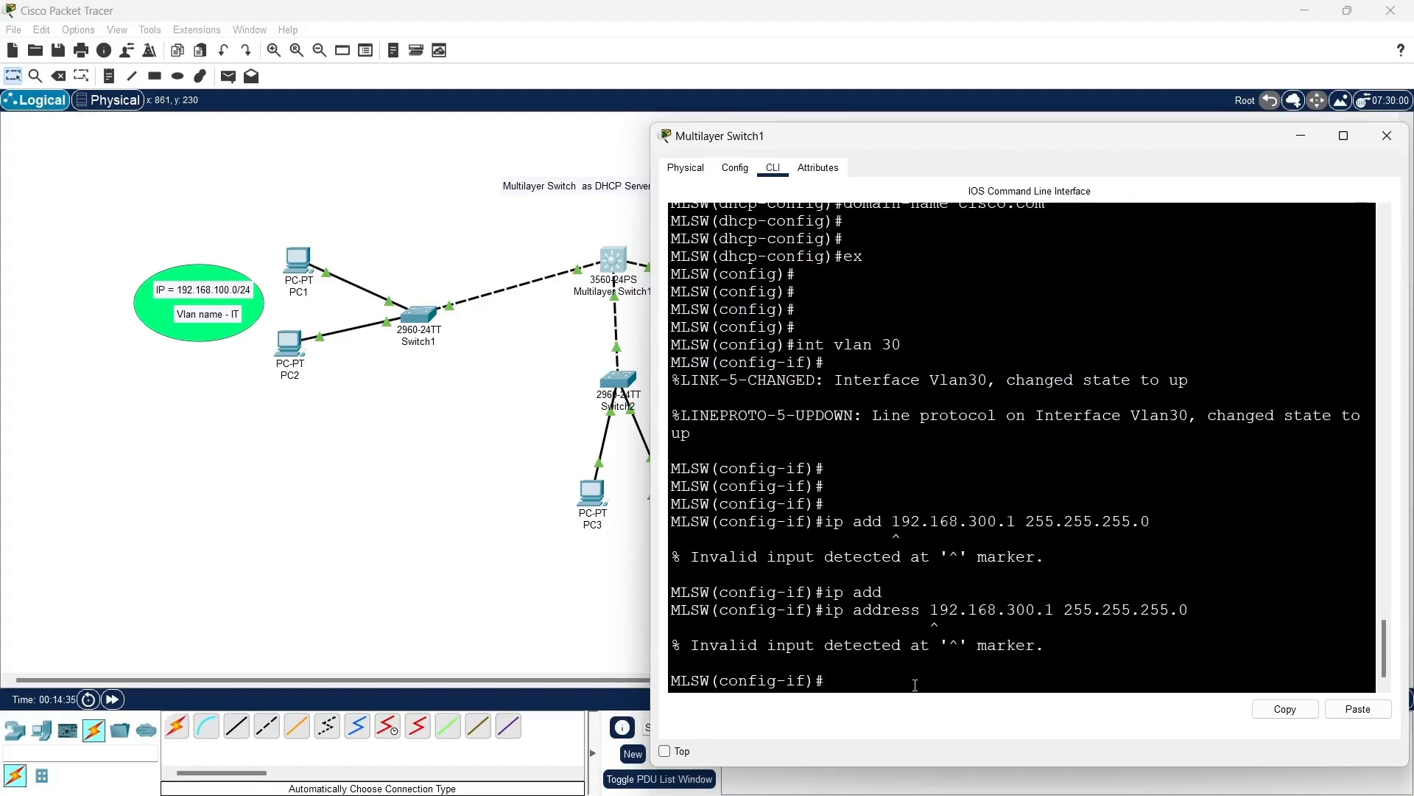
key("Up")
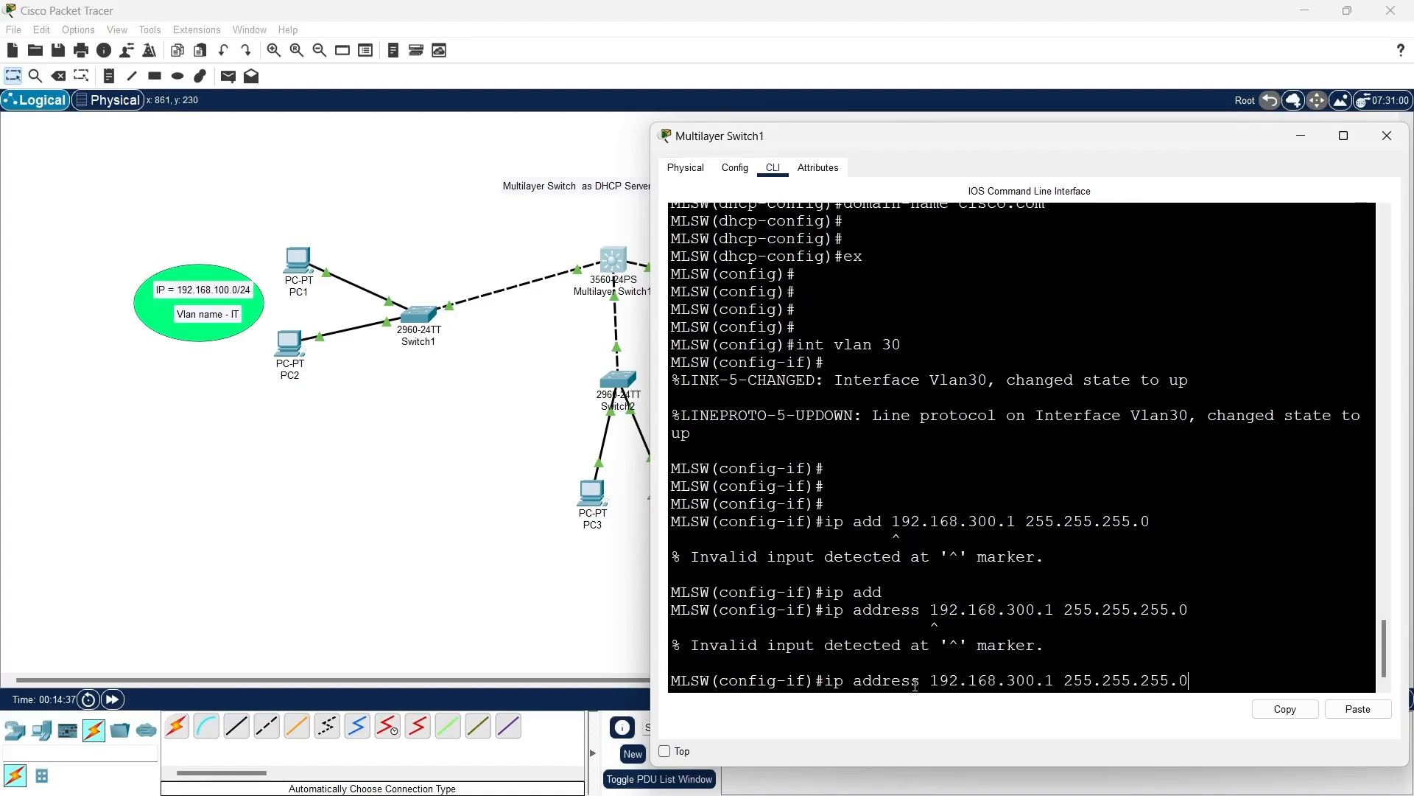
key("BackSpace")
key("BackSpace")
key("BackSpace")
key("BackSpace")
key("BackSpace")
key("BackSpace")
key("BackSpace")
key("BackSpace")
key("BackSpace")
key("BackSpace")
key("BackSpace")
key("BackSpace")
key("BackSpace")
key("BackSpace")
key("BackSpace")
key("BackSpace")
key("BackSpace")
key("BackSpace")
key("BackSpace")
key("BackSpace")
key("BackSpace")
key("BackSpace")
key("BackSpace")
key("BackSpace")
key("BackSpace")
key("BackSpace")
key("BackSpace")
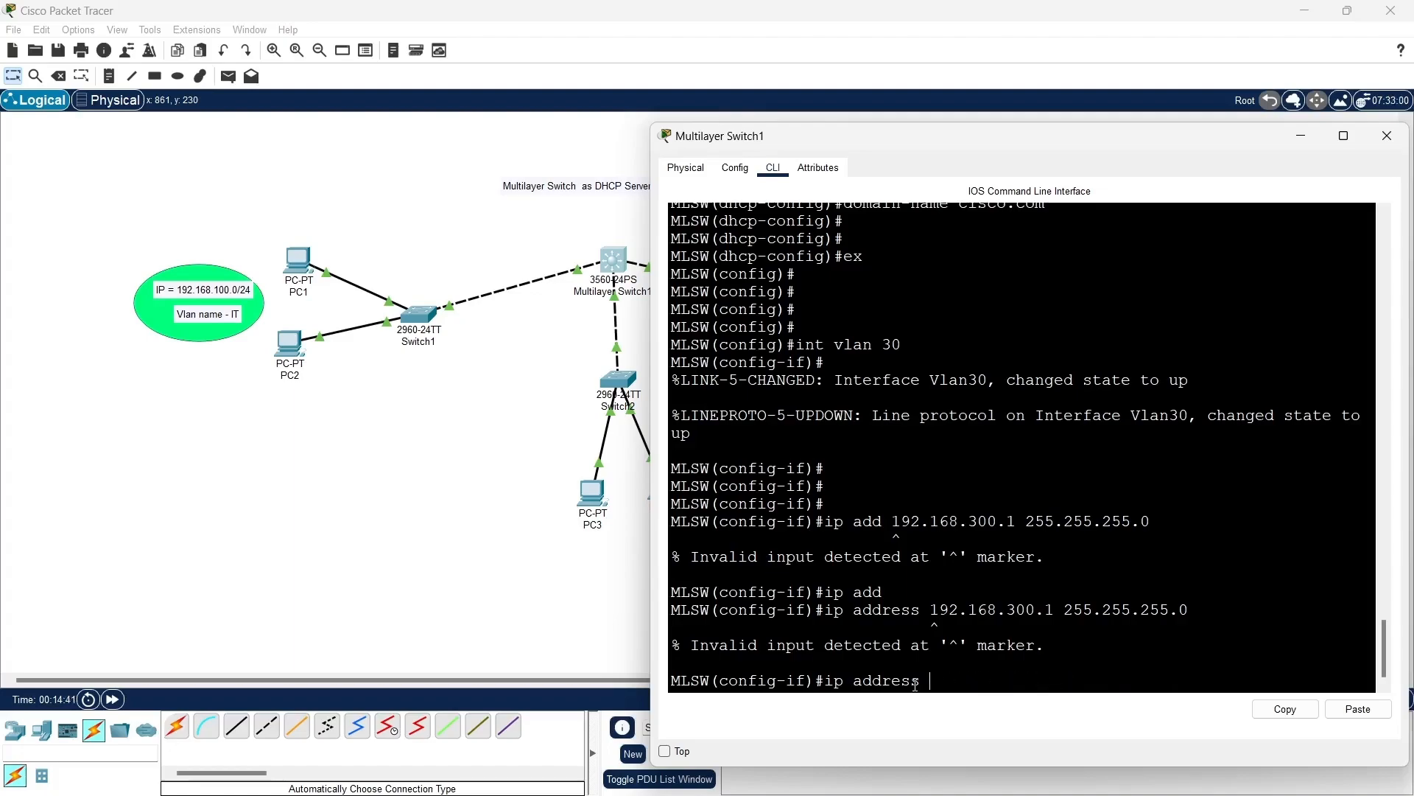
type("192.168.10.1 255.255.255.0")
key("Return")
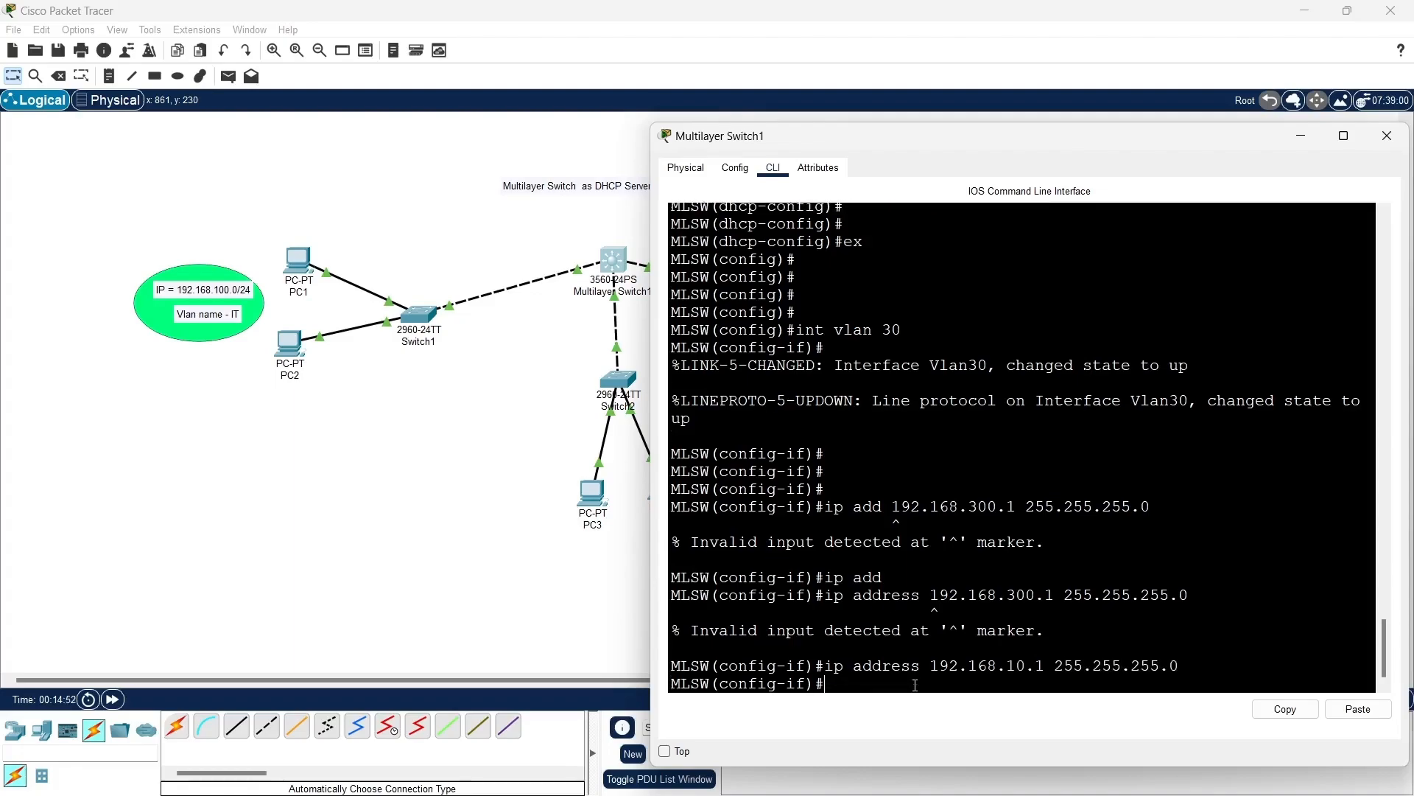
type("ex")
key("Return")
key("Return")
key("Return")
key("Return")
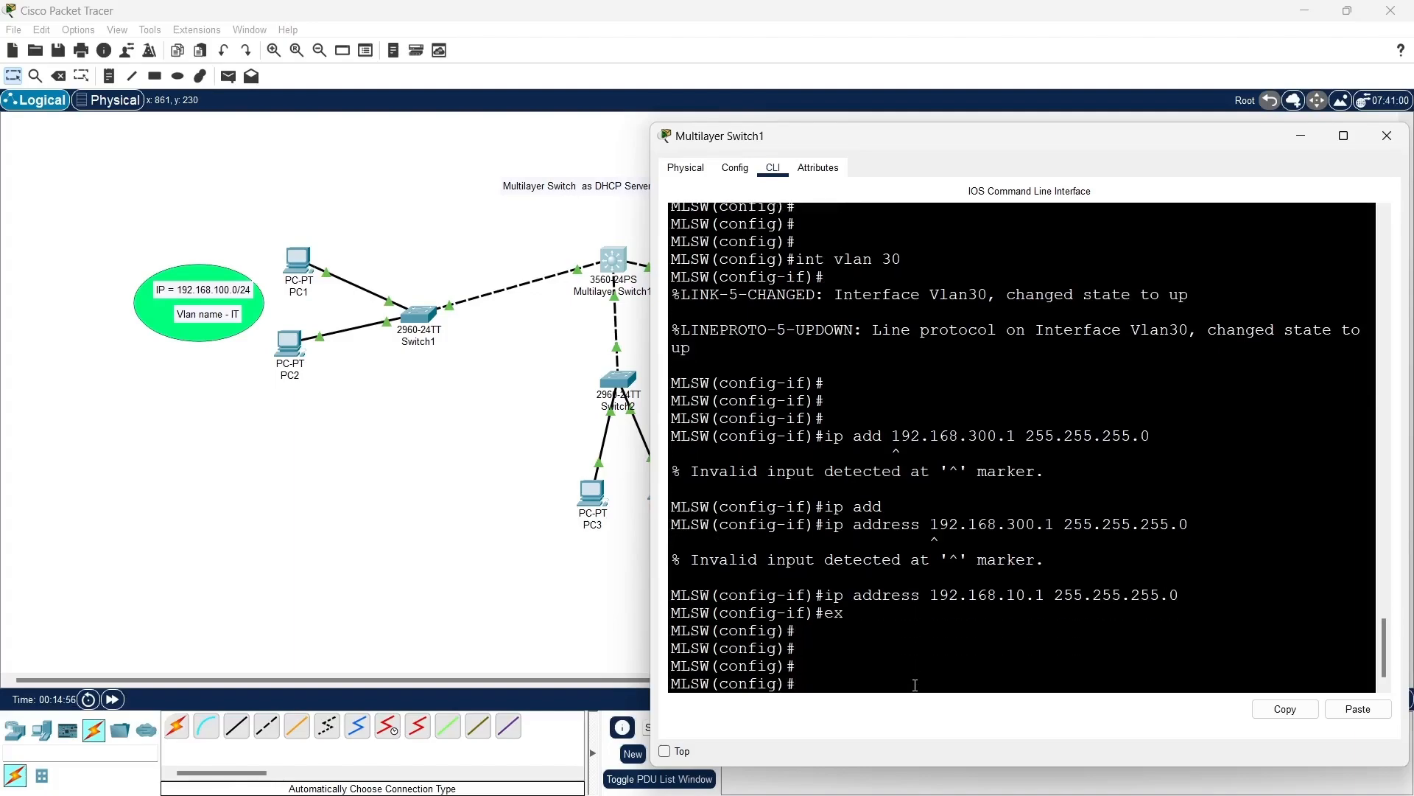
Step: Create a DHCP pool named VlanSTAFF on the multilayer switch
type("ip dh")
key("Tab")
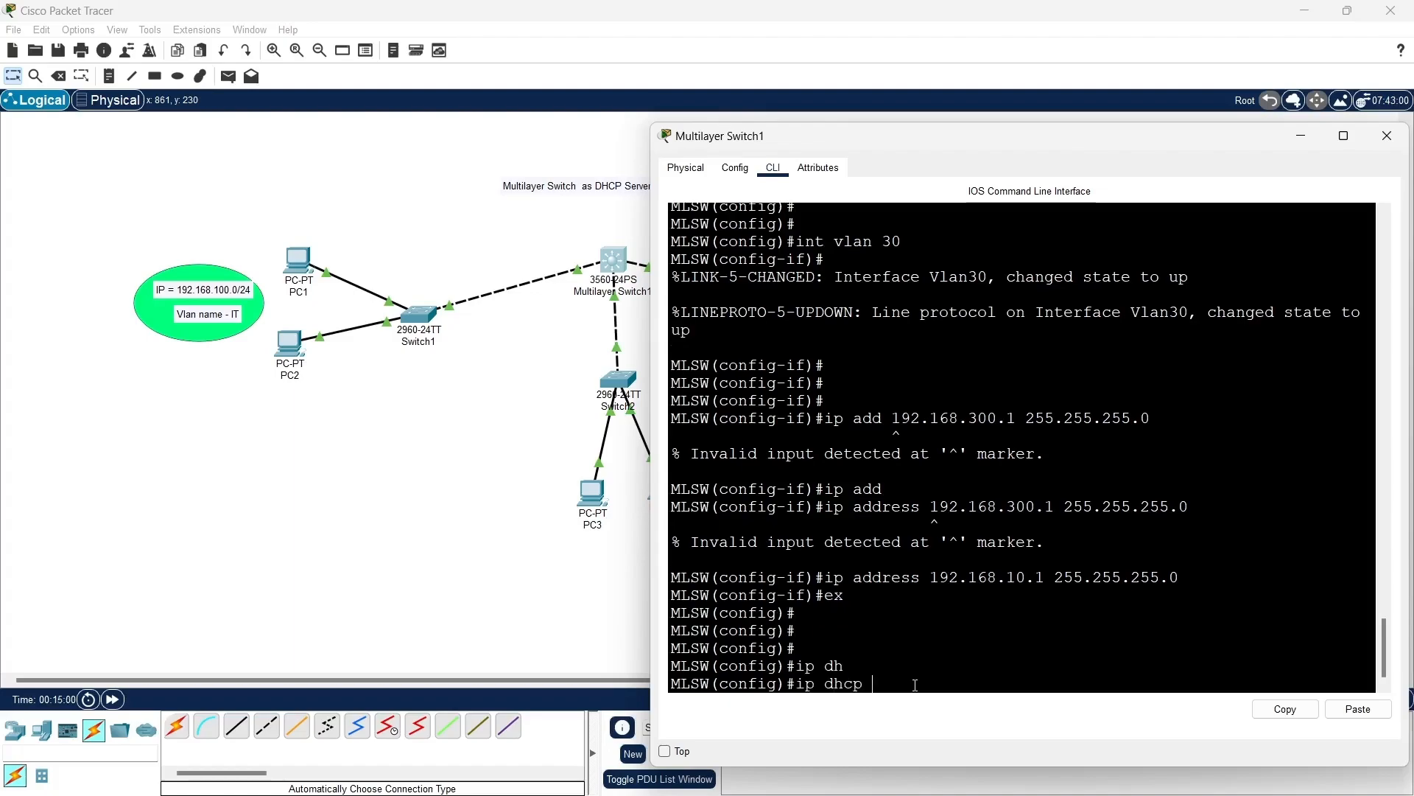
type("p")
key("Tab")
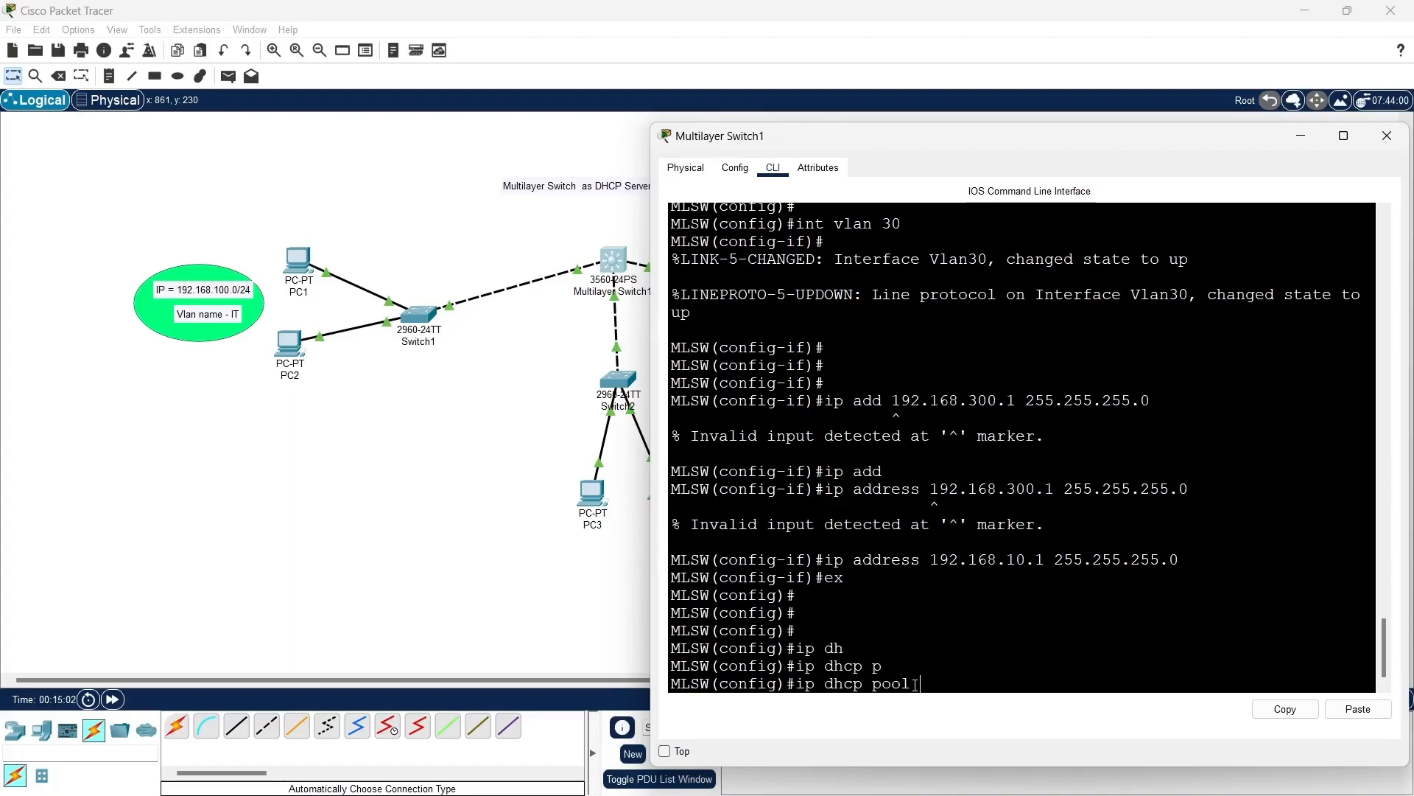
type("VlanSTAFF")
key("Return")
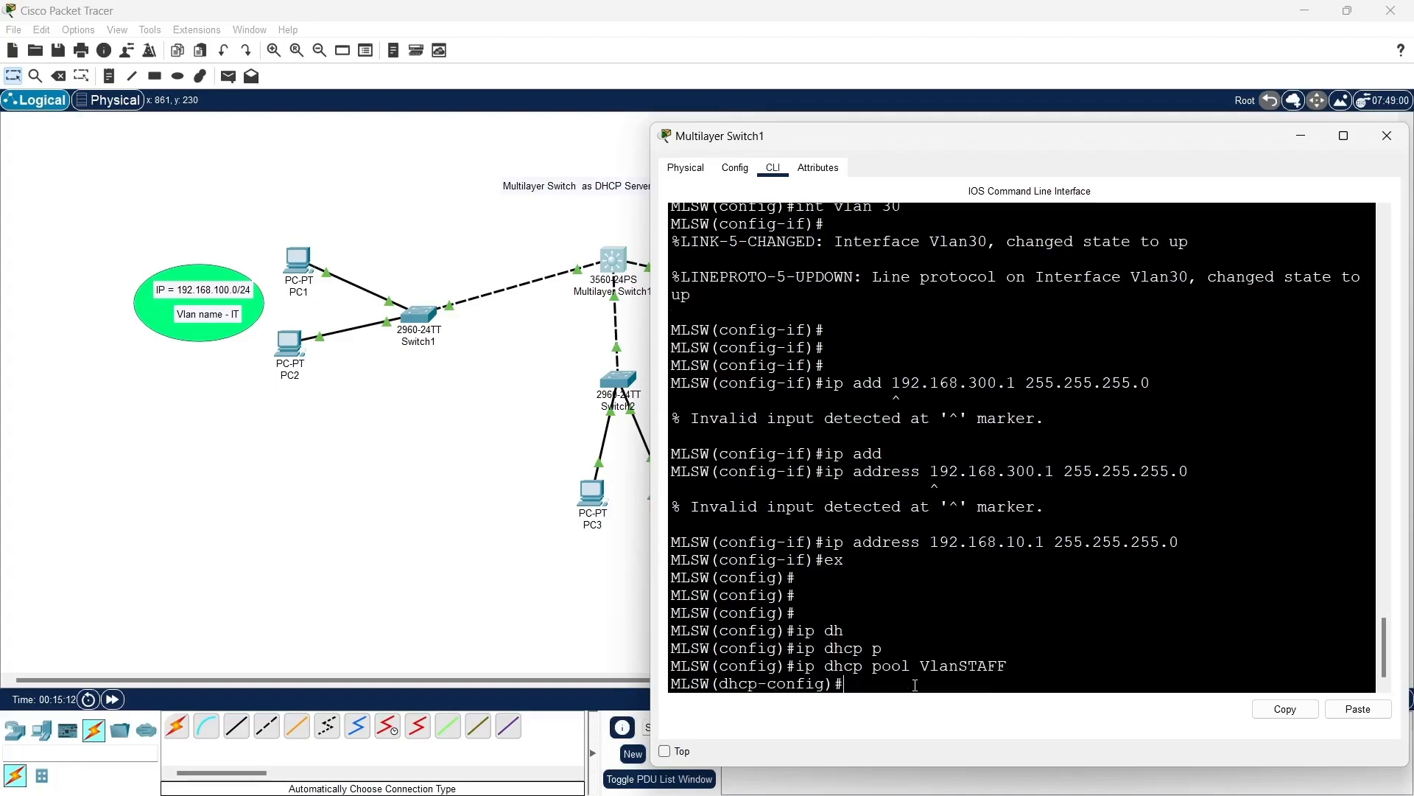
Step: Set the VlanSTAFF pool's network to 192.168.10.10 with mask 255.255.255.0
type("net")
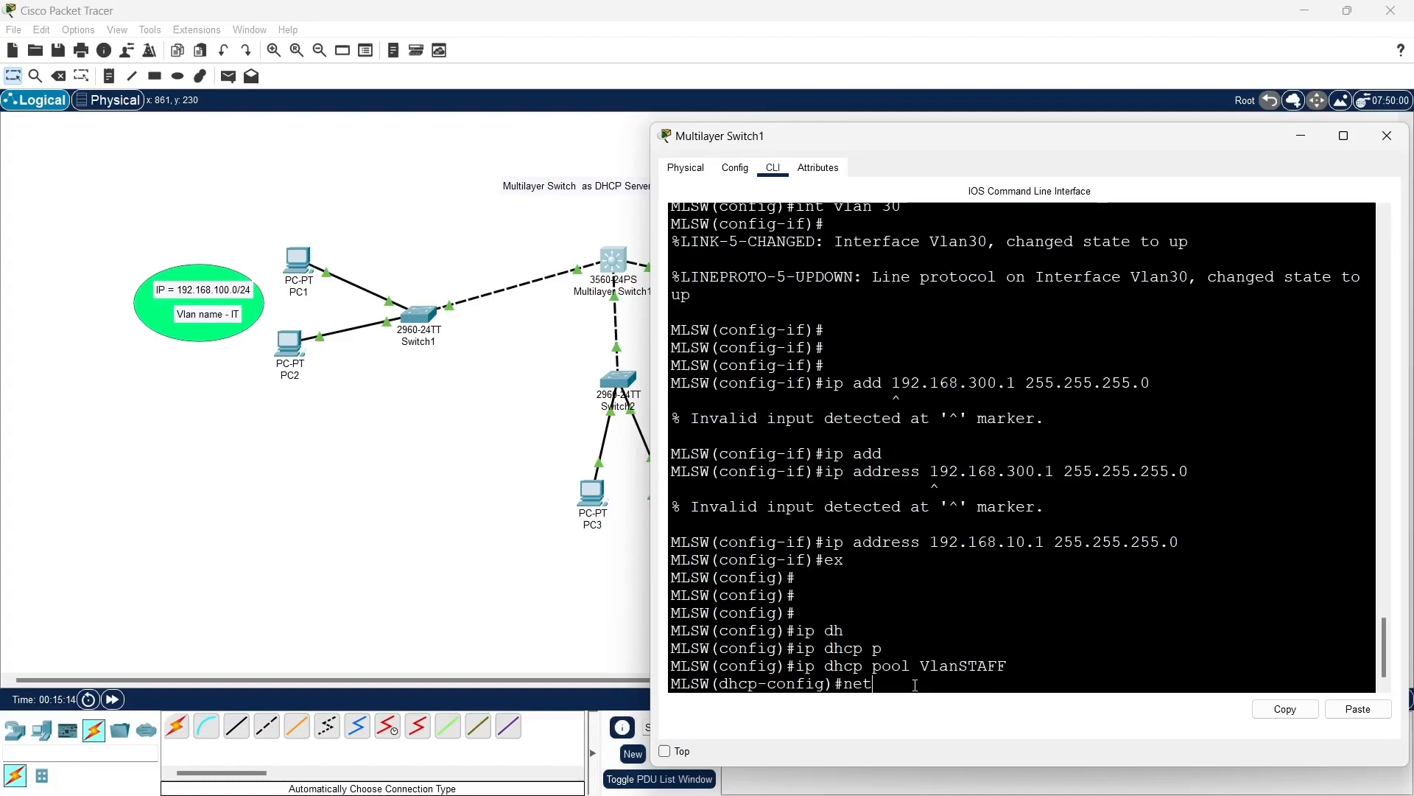
key("Tab")
type("192")
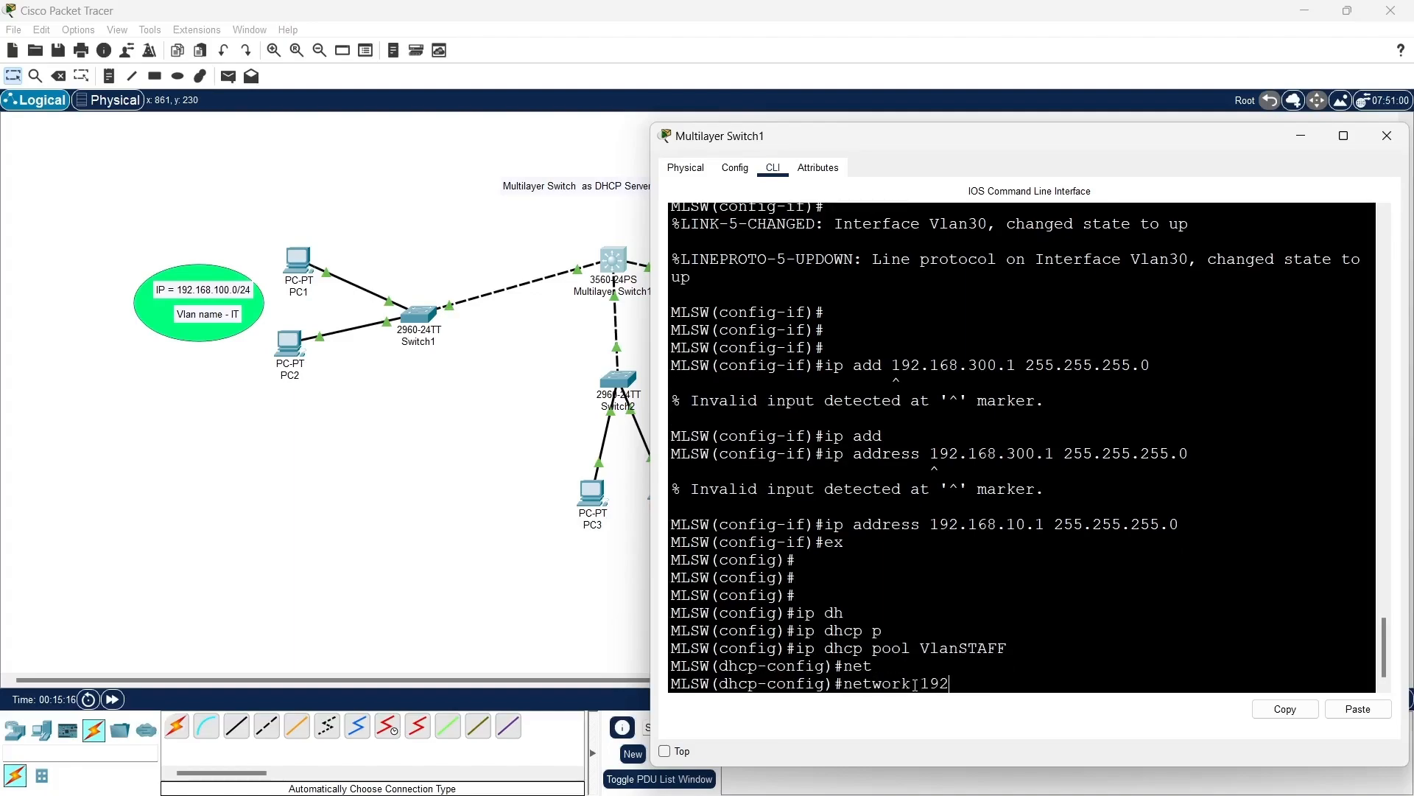
type(".168.10.10 255.255.")
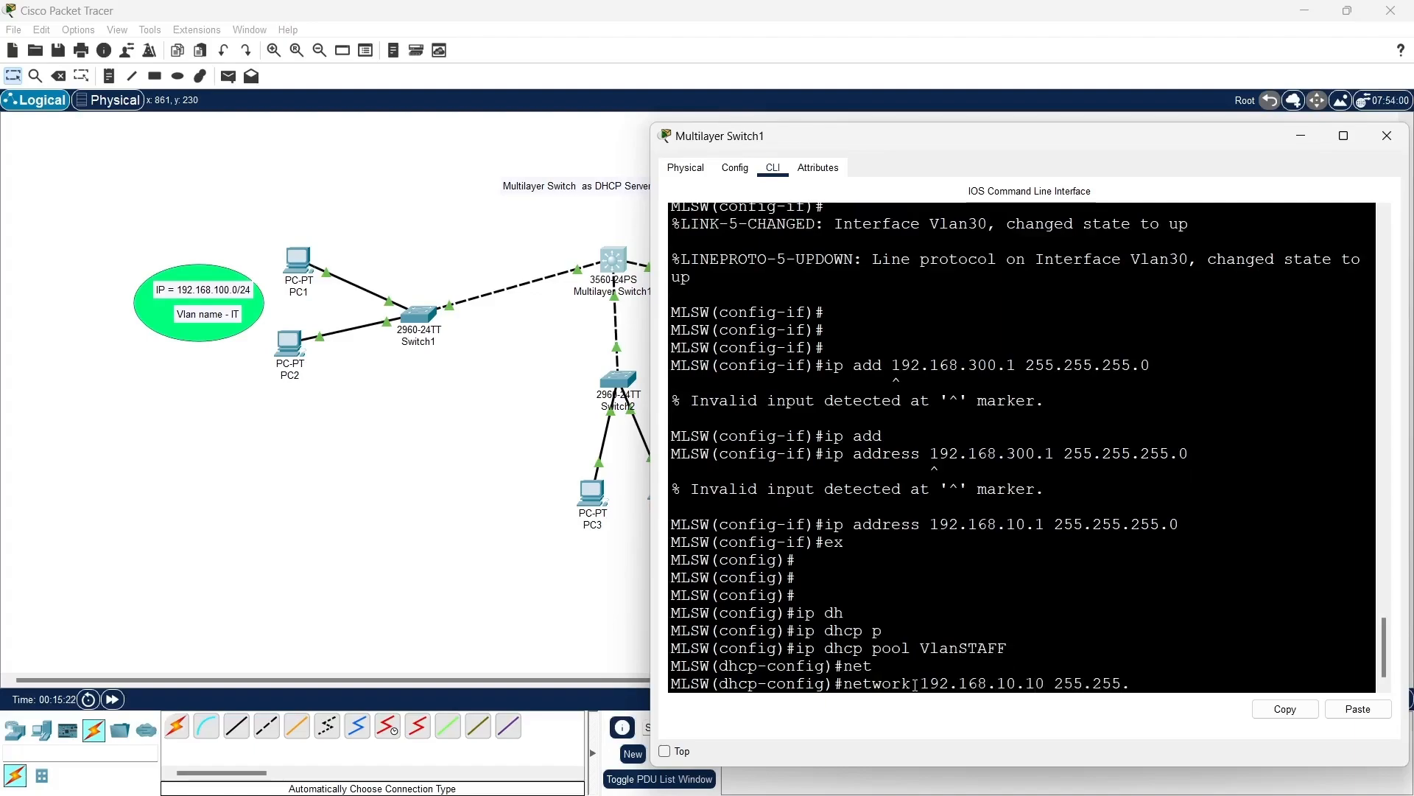
type("255.0")
key("Return")
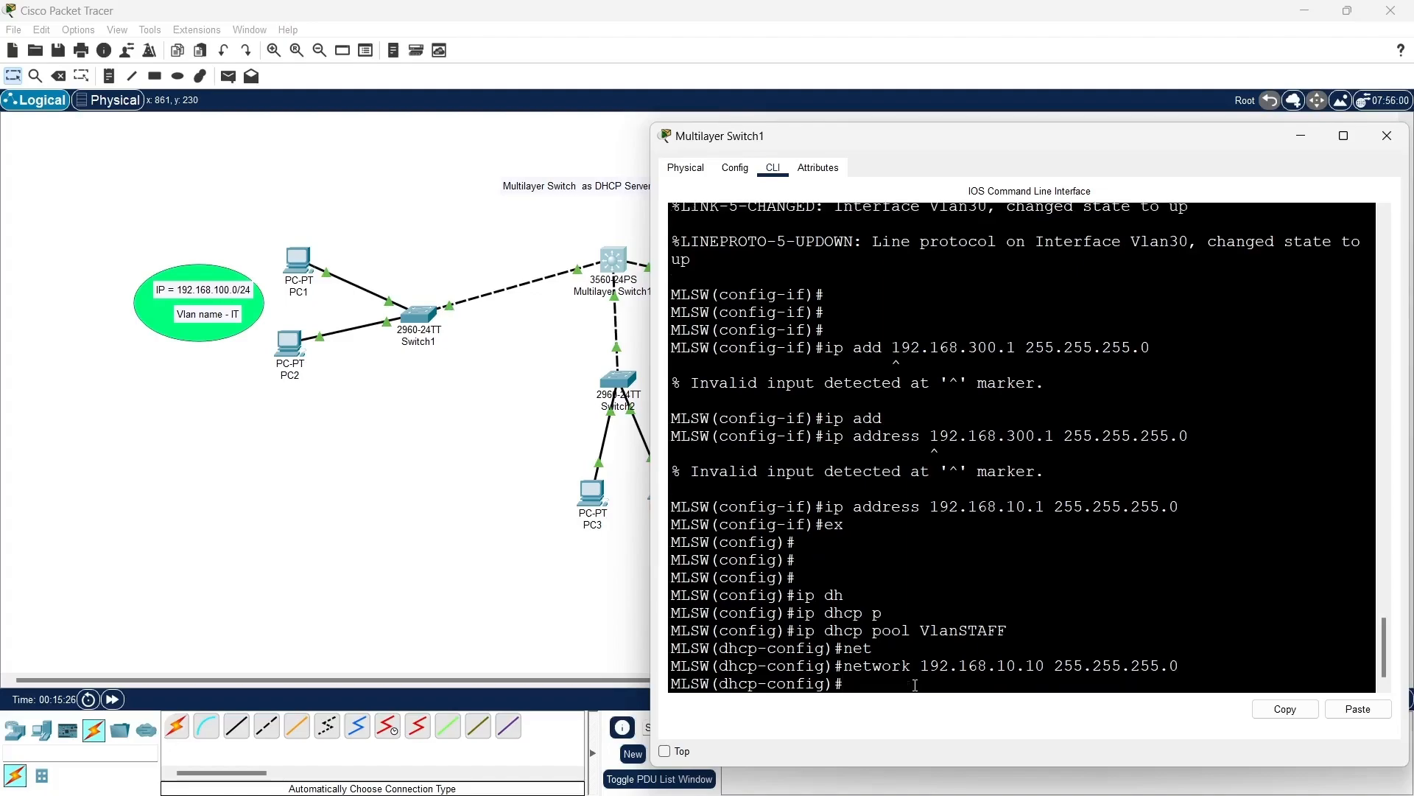
Step: Set the VlanSTAFF pool's default router to 192.168.10.1
type("def")
key("Tab")
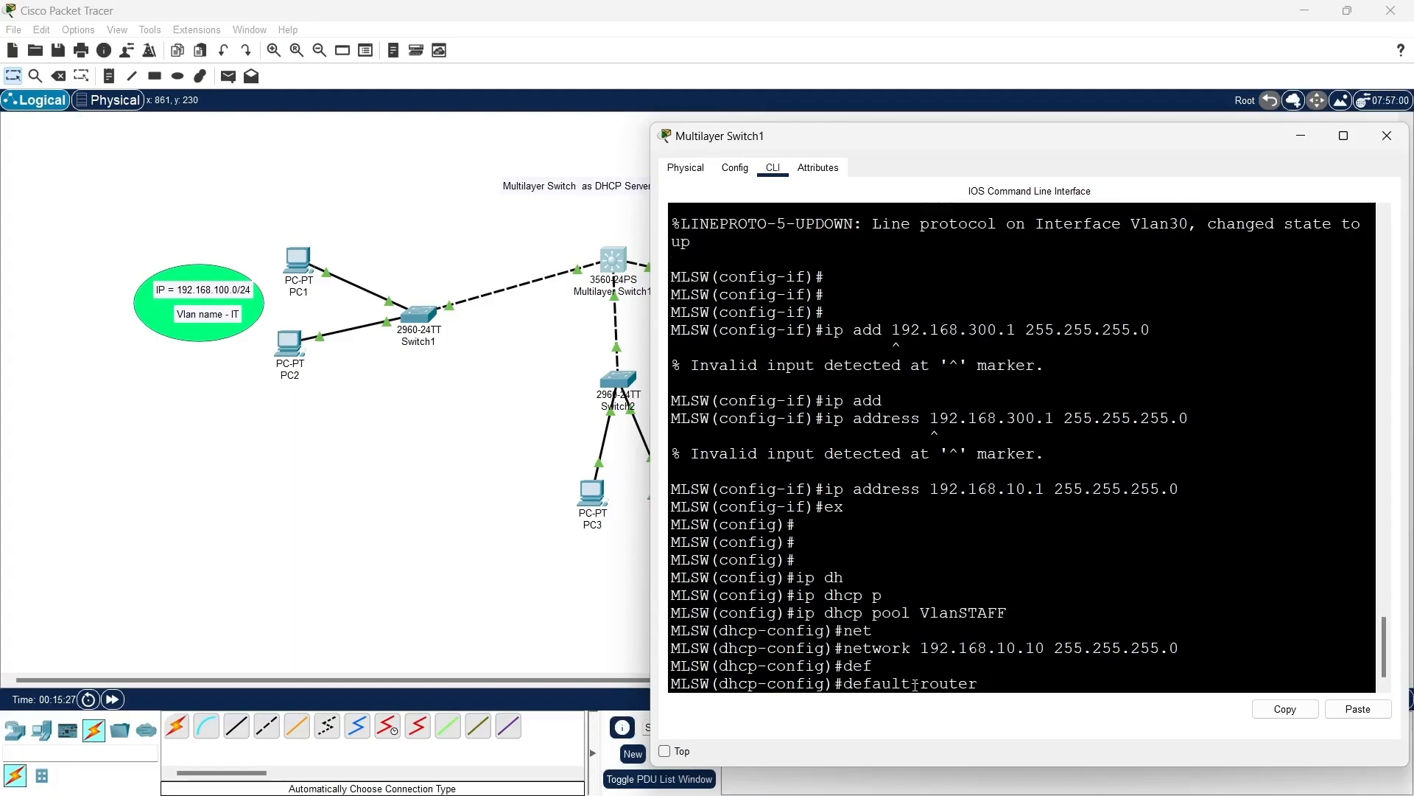
type("192.168.10.1")
key("Return")
Step: Set the VlanSTAFF pool's DNS server to 192.168.10.1
type("dhcp-config)#d")
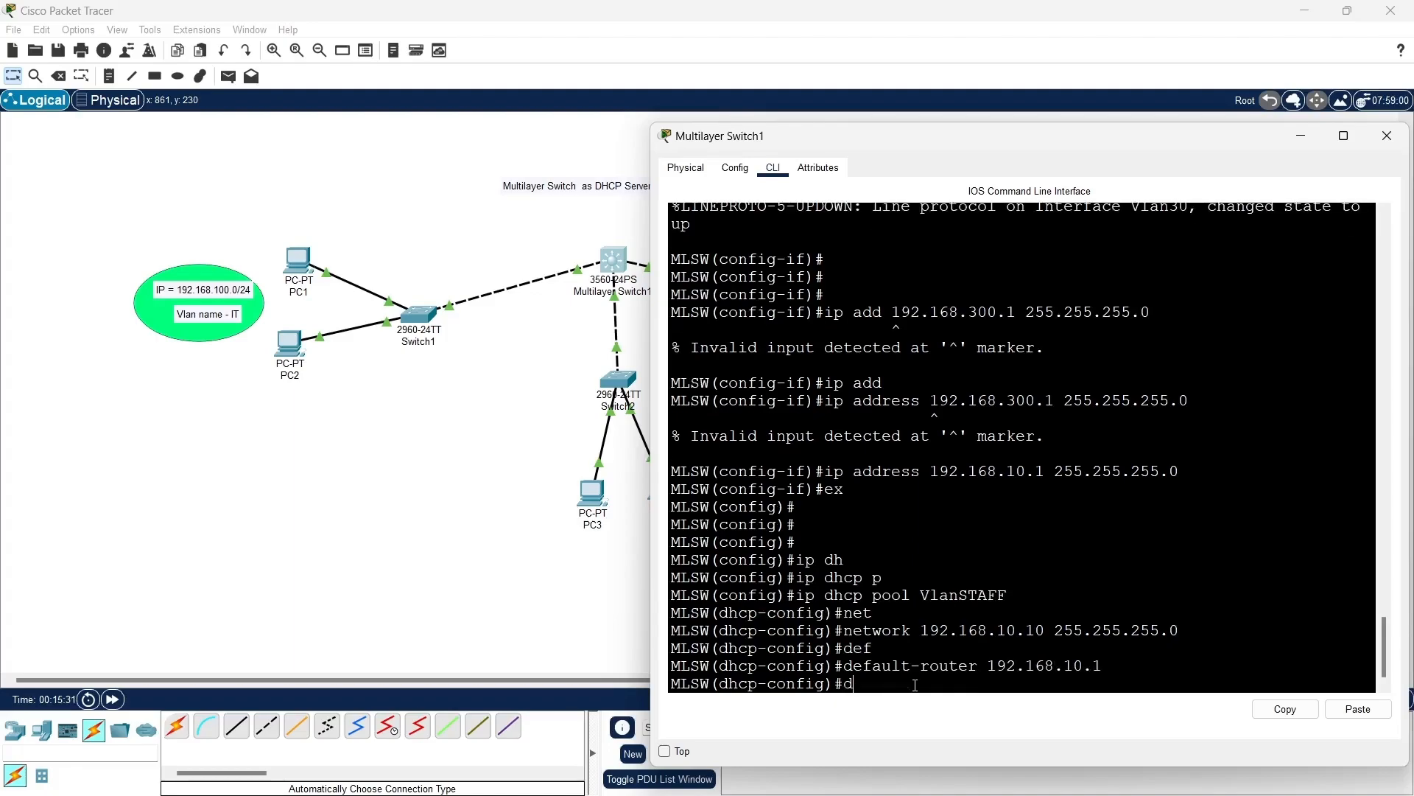
type("n")
key("Tab")
type("1")
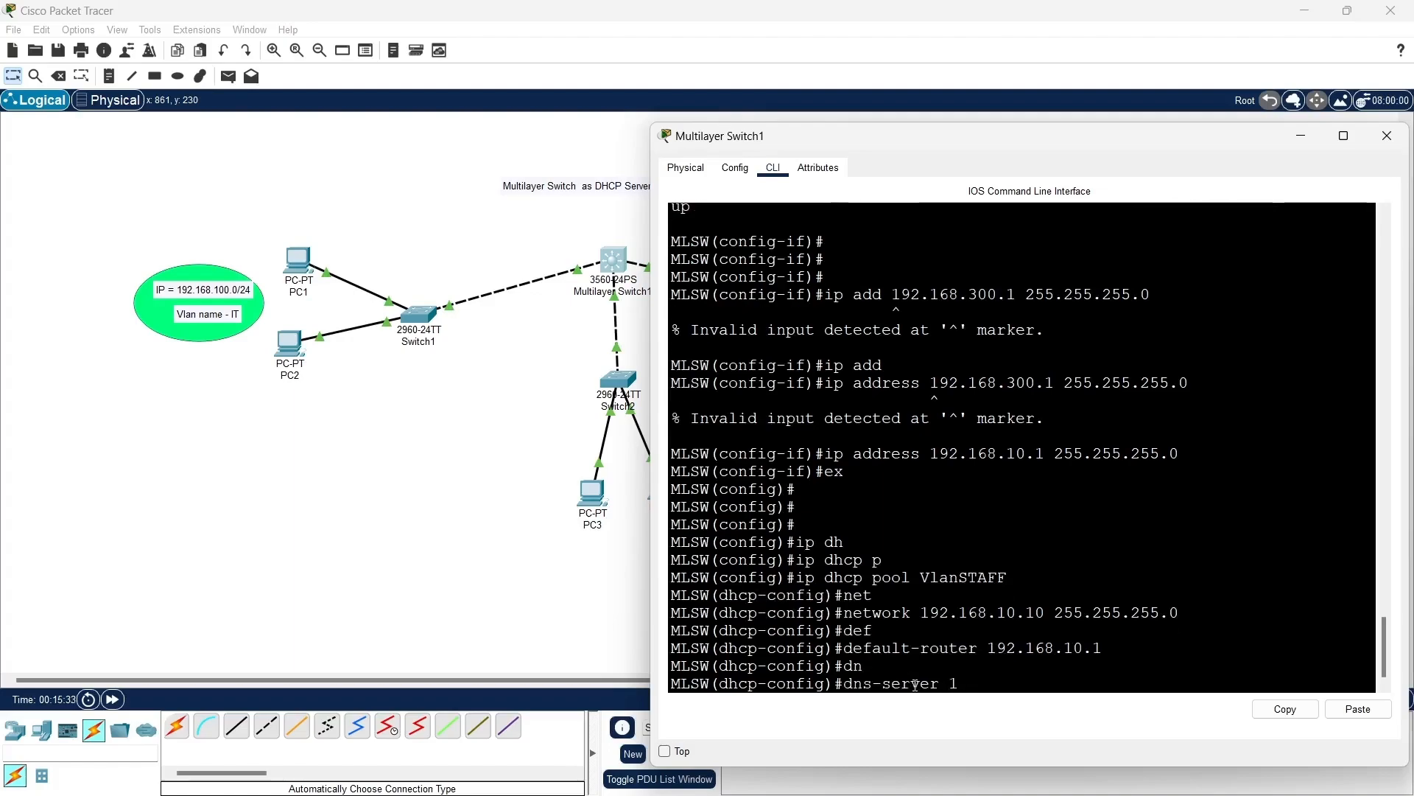
type("92.168.")
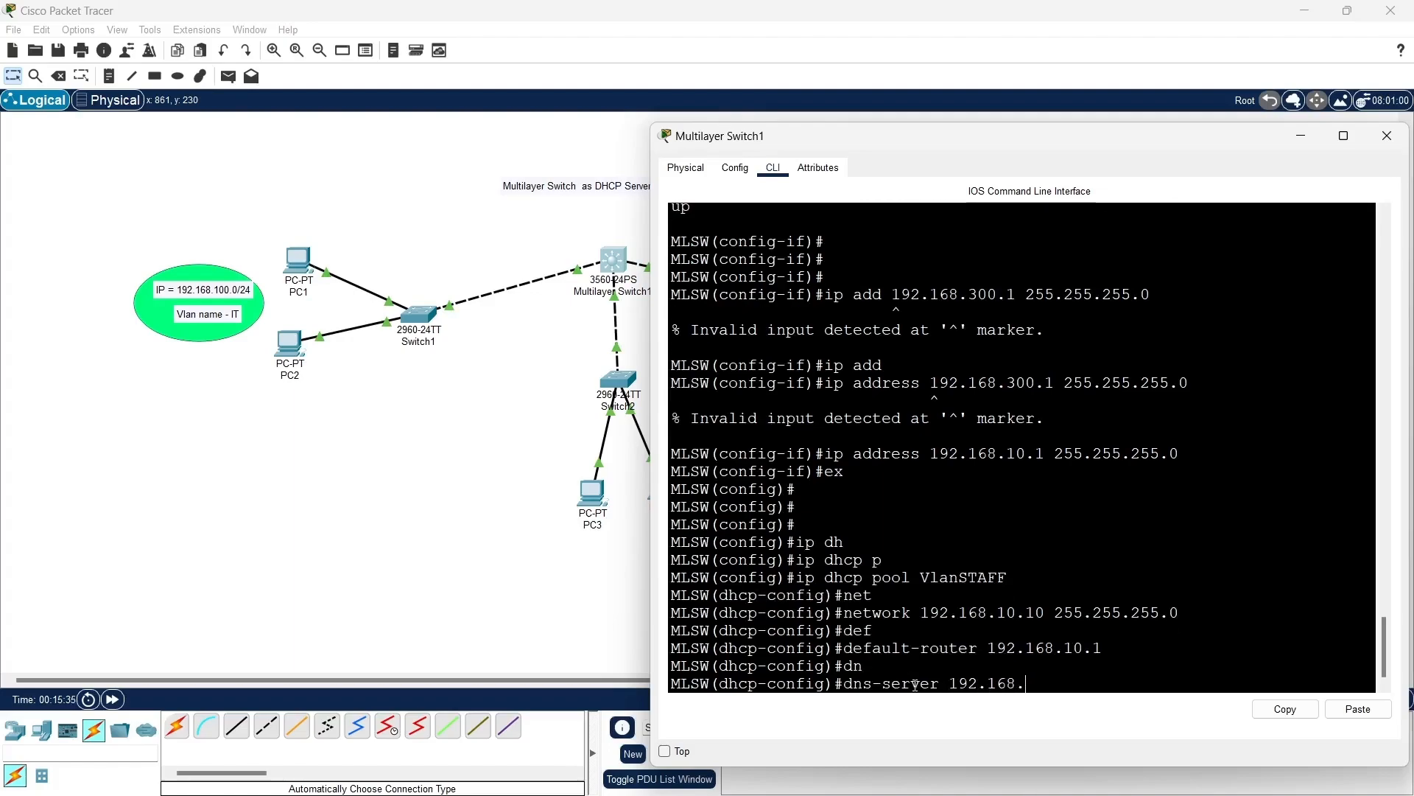
type("10.1")
key("Return")
Step: Set the VlanSTAFF pool's domain name to cisco.com and return to global configuration mode
type("do")
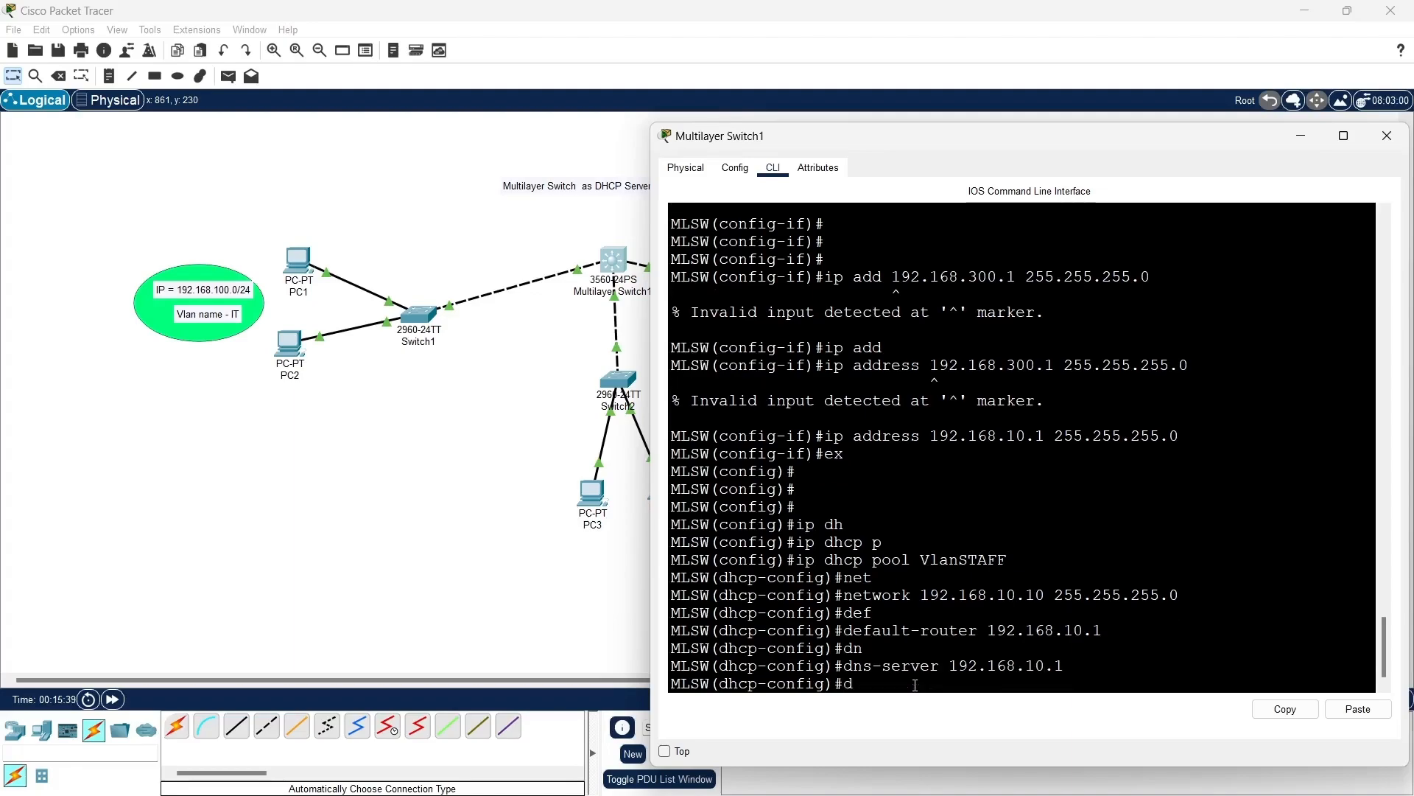
key("Tab")
type("cisco")
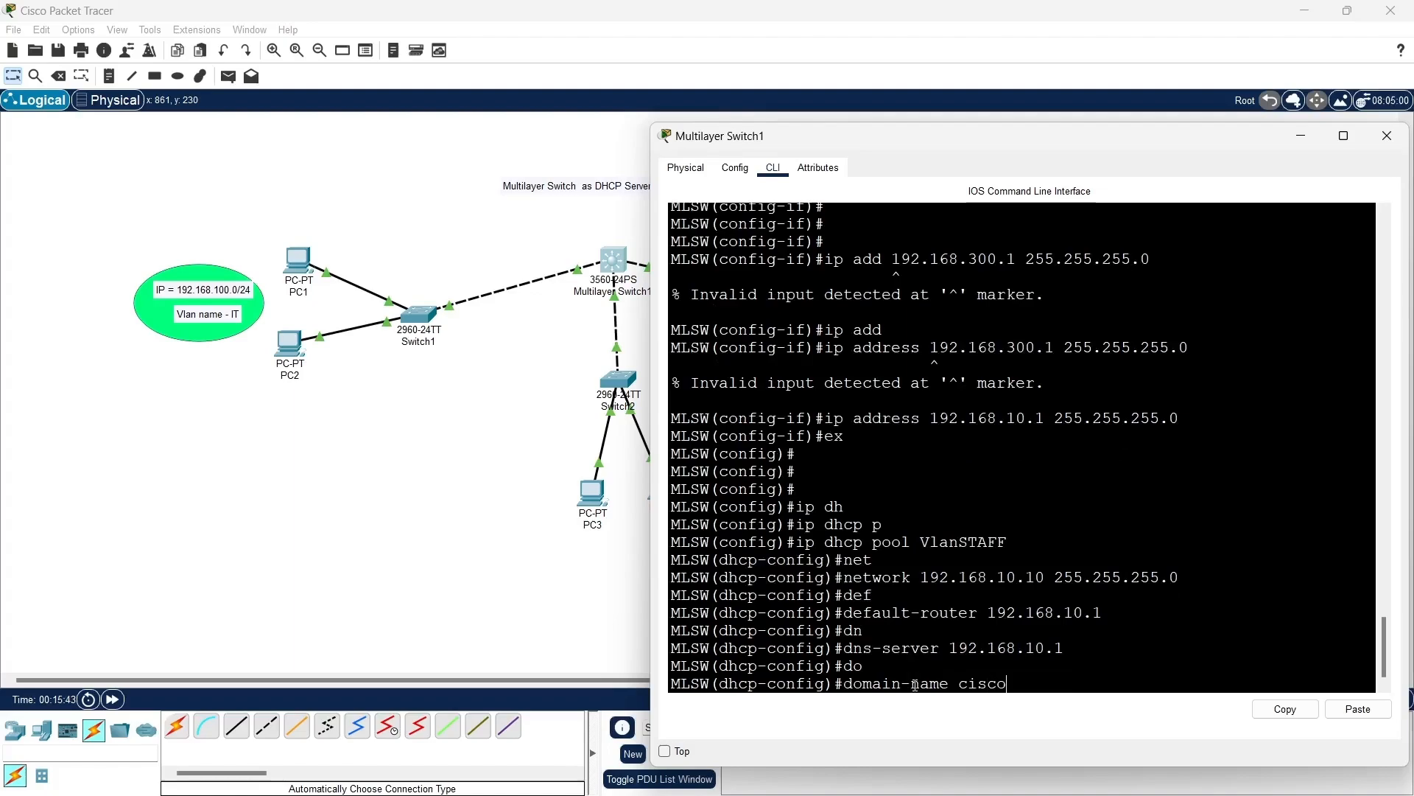
type(".com")
key("Return")
key("Return")
key("Return")
type("ex")
key("Return")
key("Return")
key("Return")
key("Return")
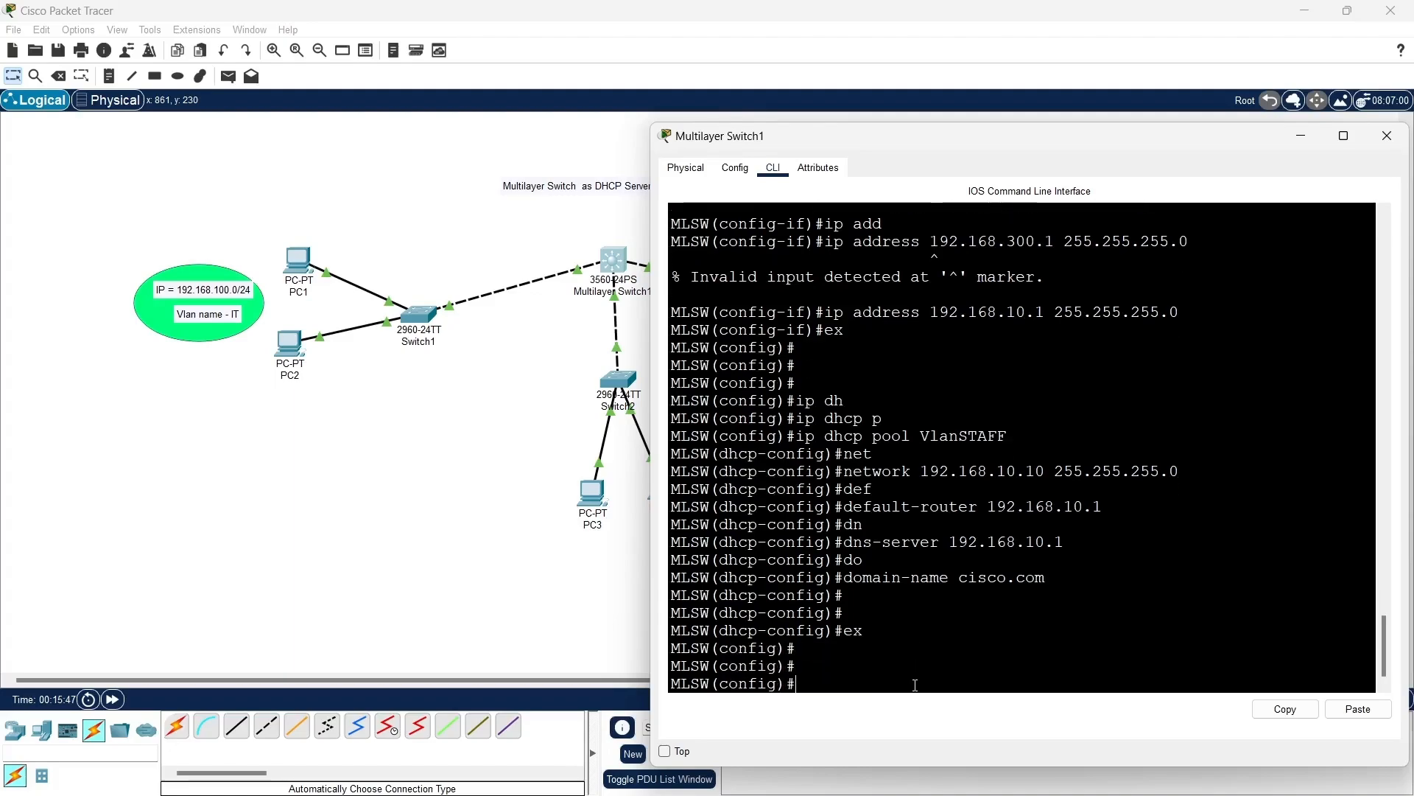
Step: Save the multilayer switch's running configuration from global configuration mode
type("do wr")
key("Return")
key("Return")
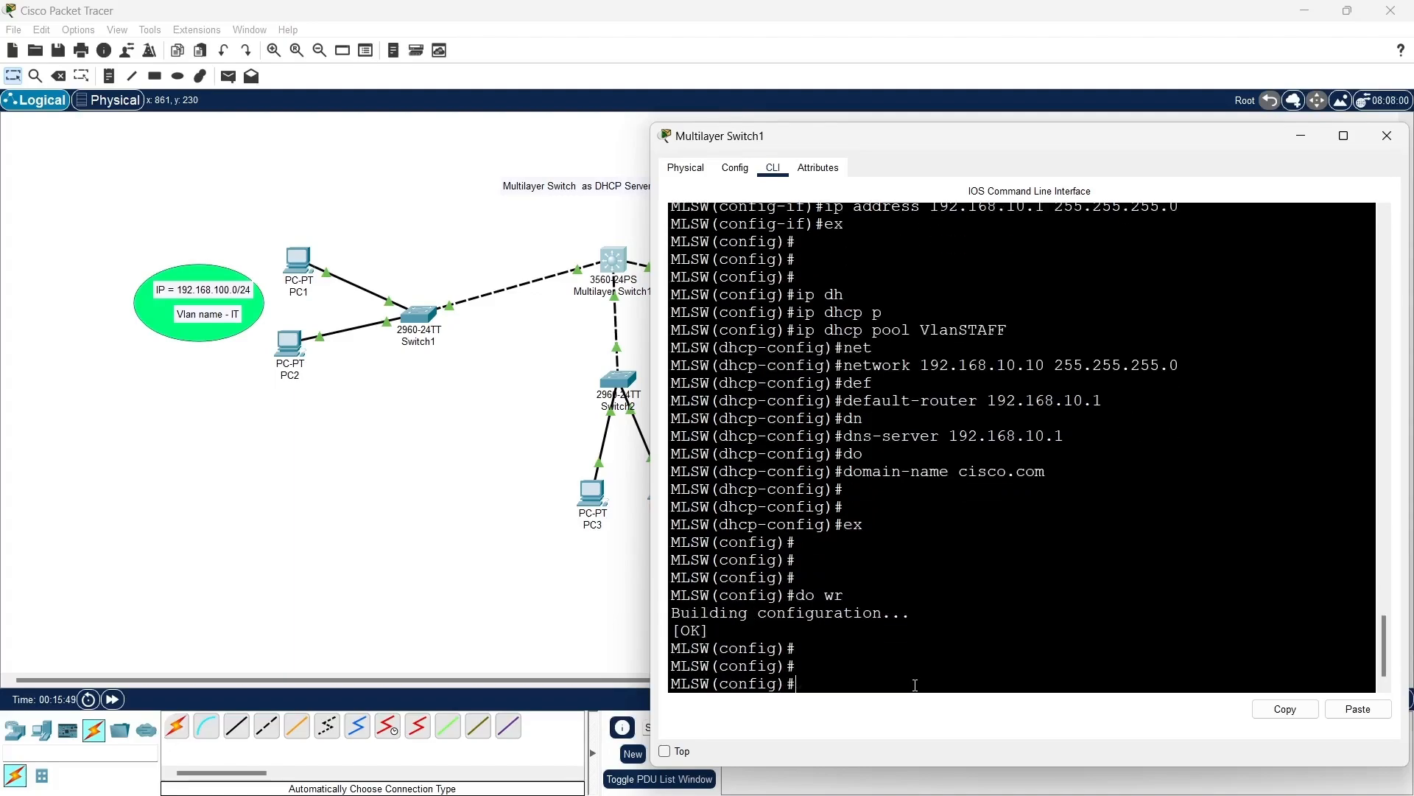
Step: Display the running configuration and check the network, default-router and DNS-server lines of the VlanIT, VlanHR and VlanSTAFF DHCP pools
type("do sh ru")
key("Return")
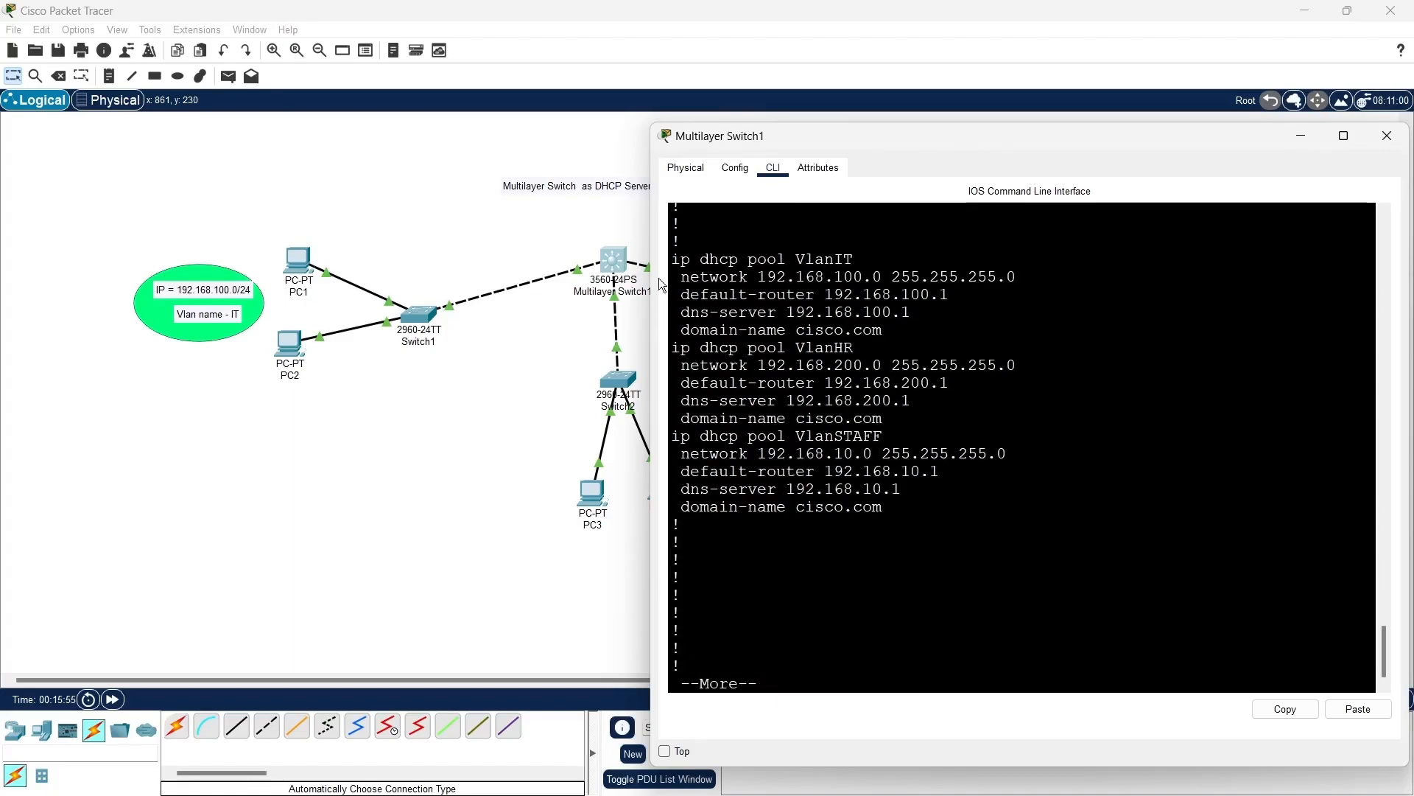
left_click_drag(673, 258, 866, 259)
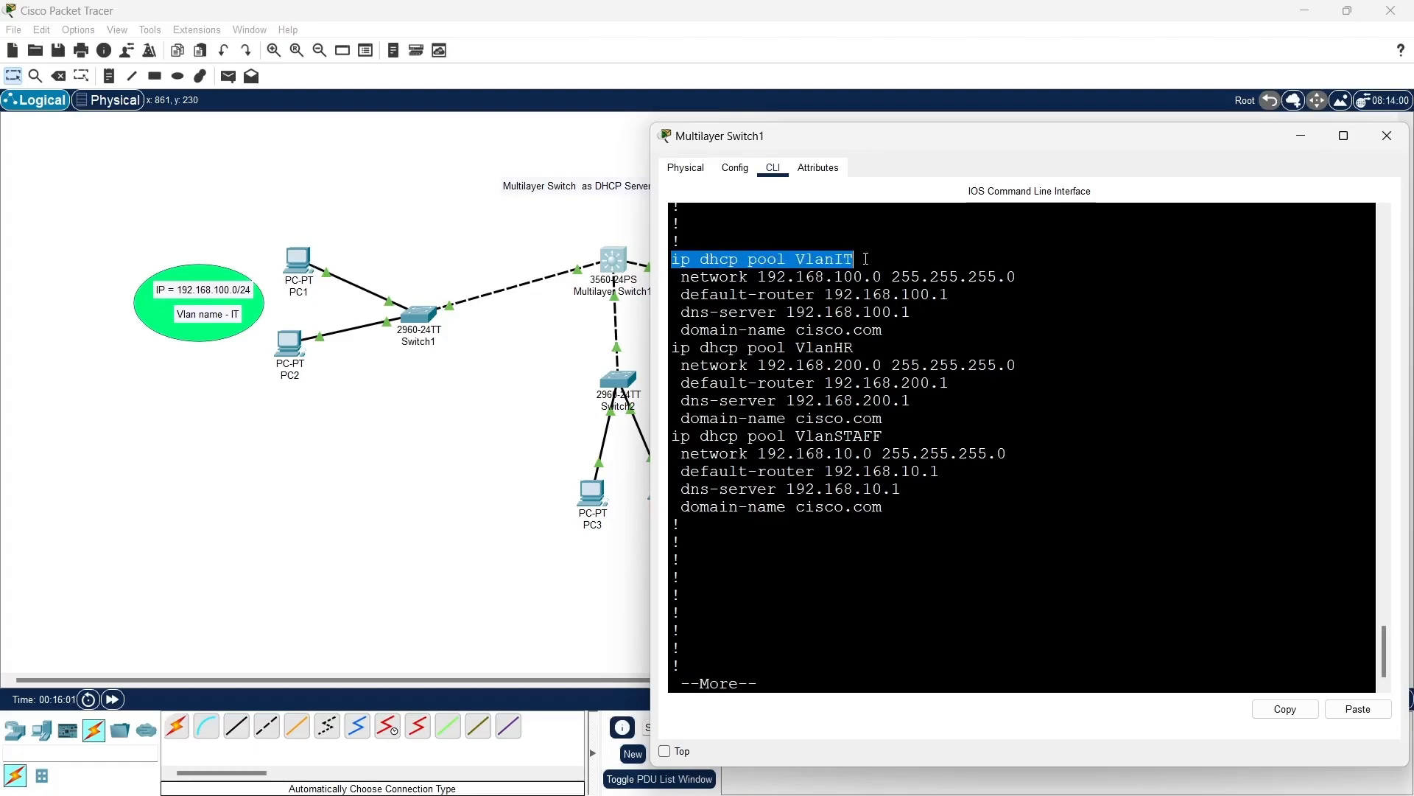
left_click_drag(679, 277, 1021, 315)
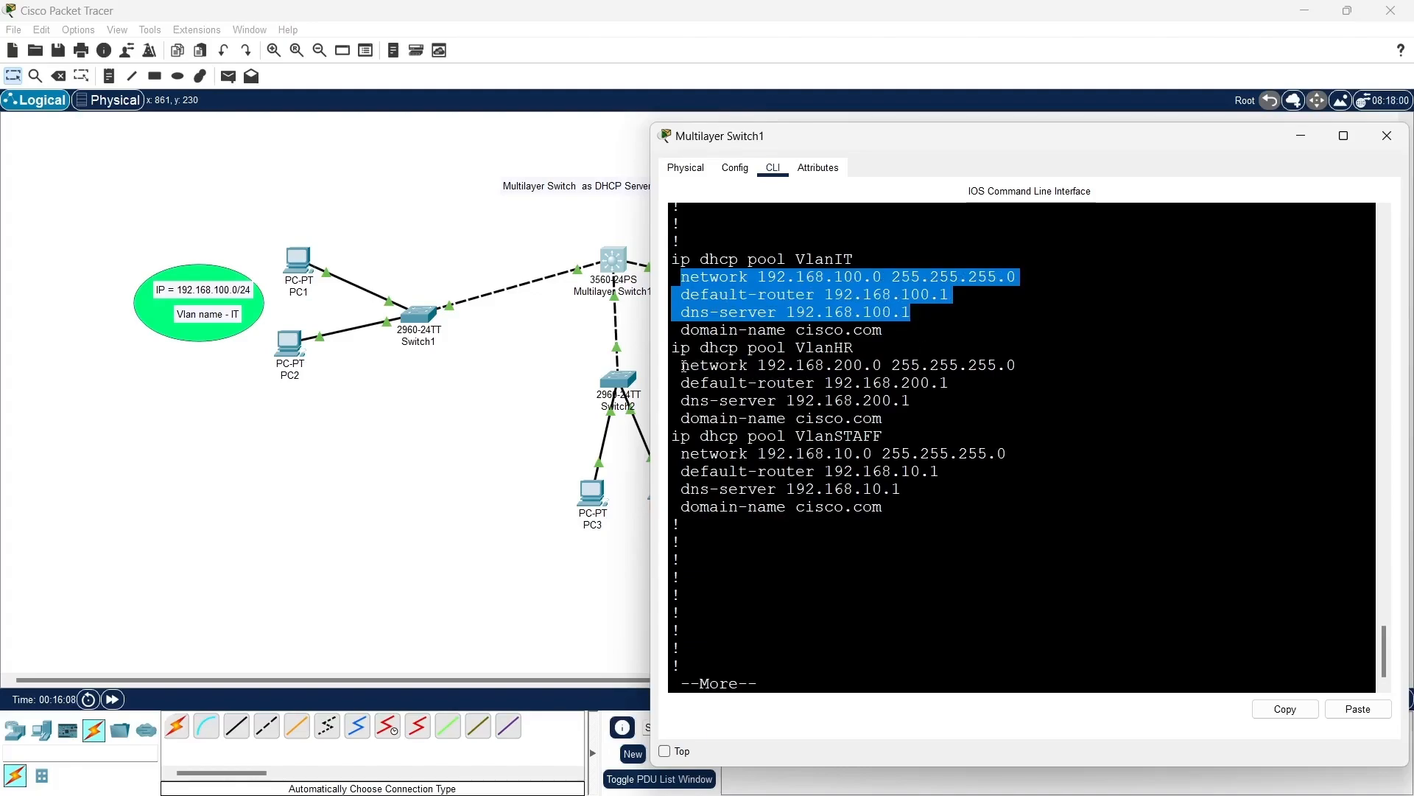
left_click_drag(682, 366, 1012, 398)
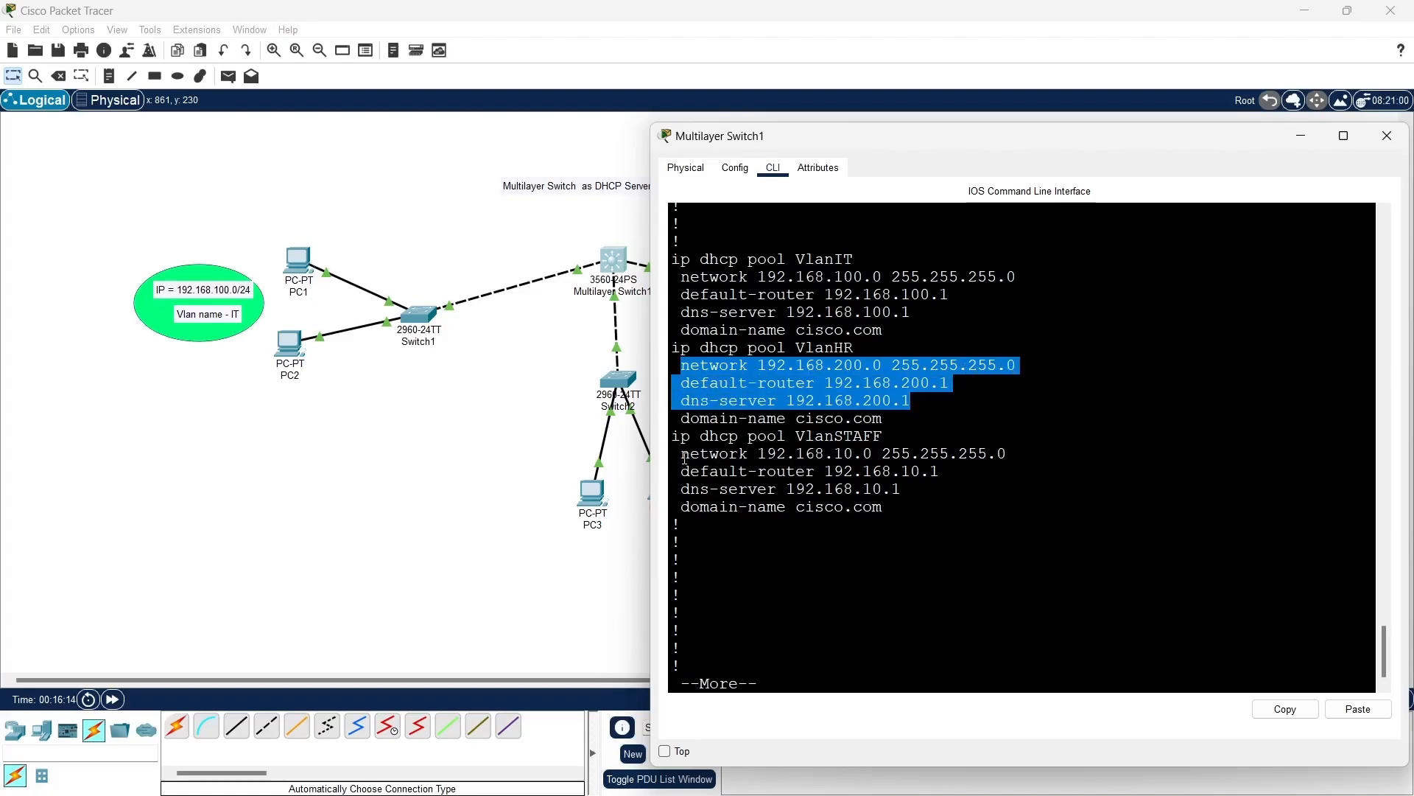
left_click_drag(682, 454, 1010, 493)
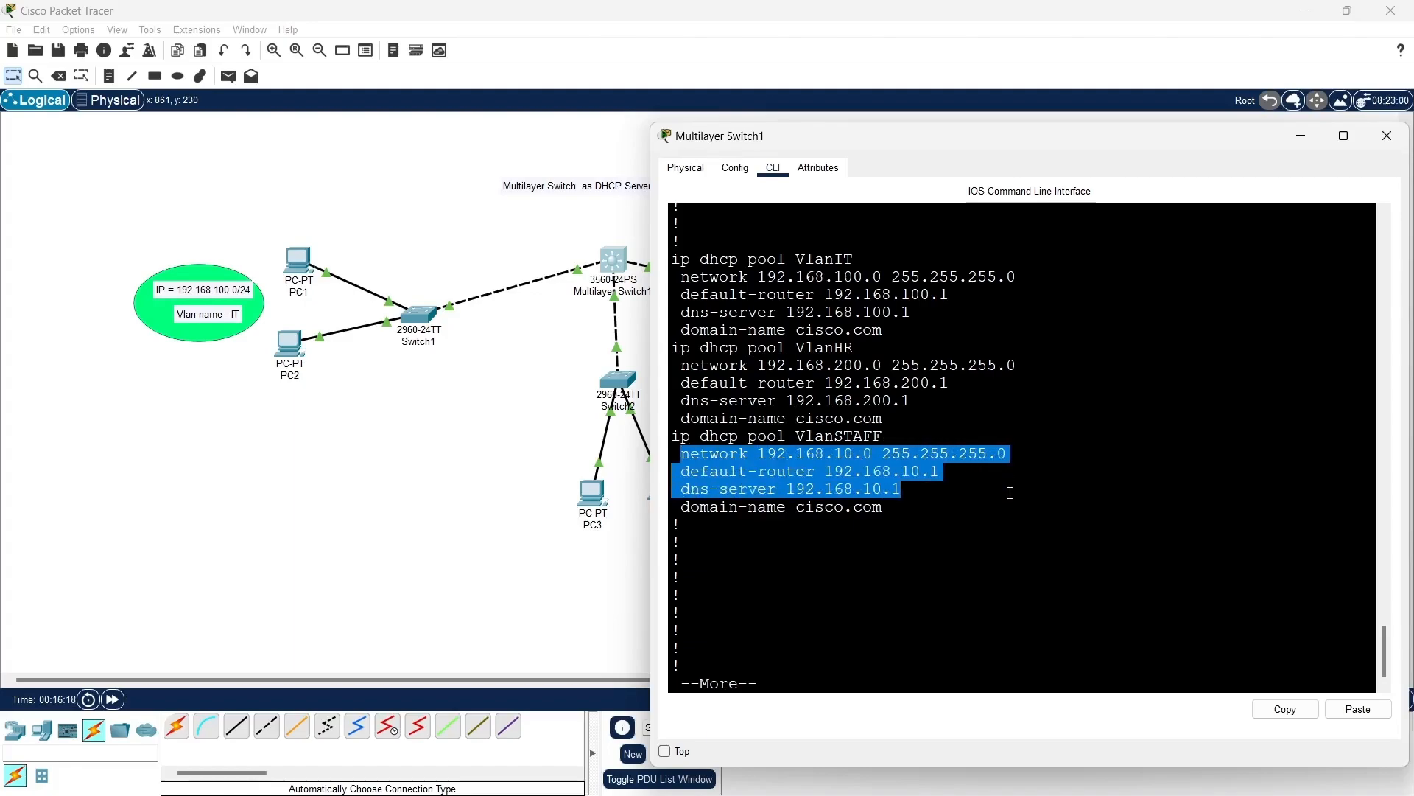
left_click(873, 534)
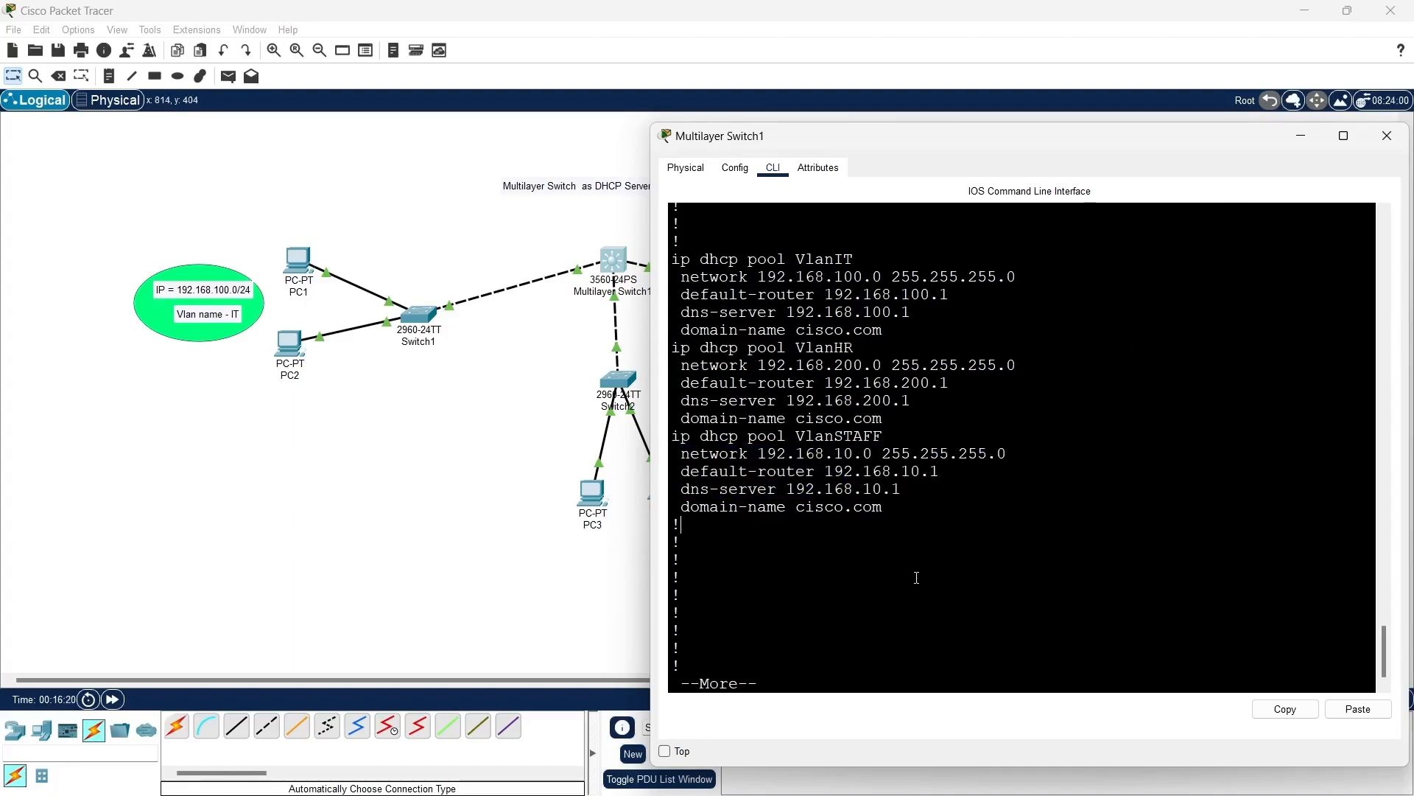
key("Return")
key("Return")
key("Return")
key("Return")
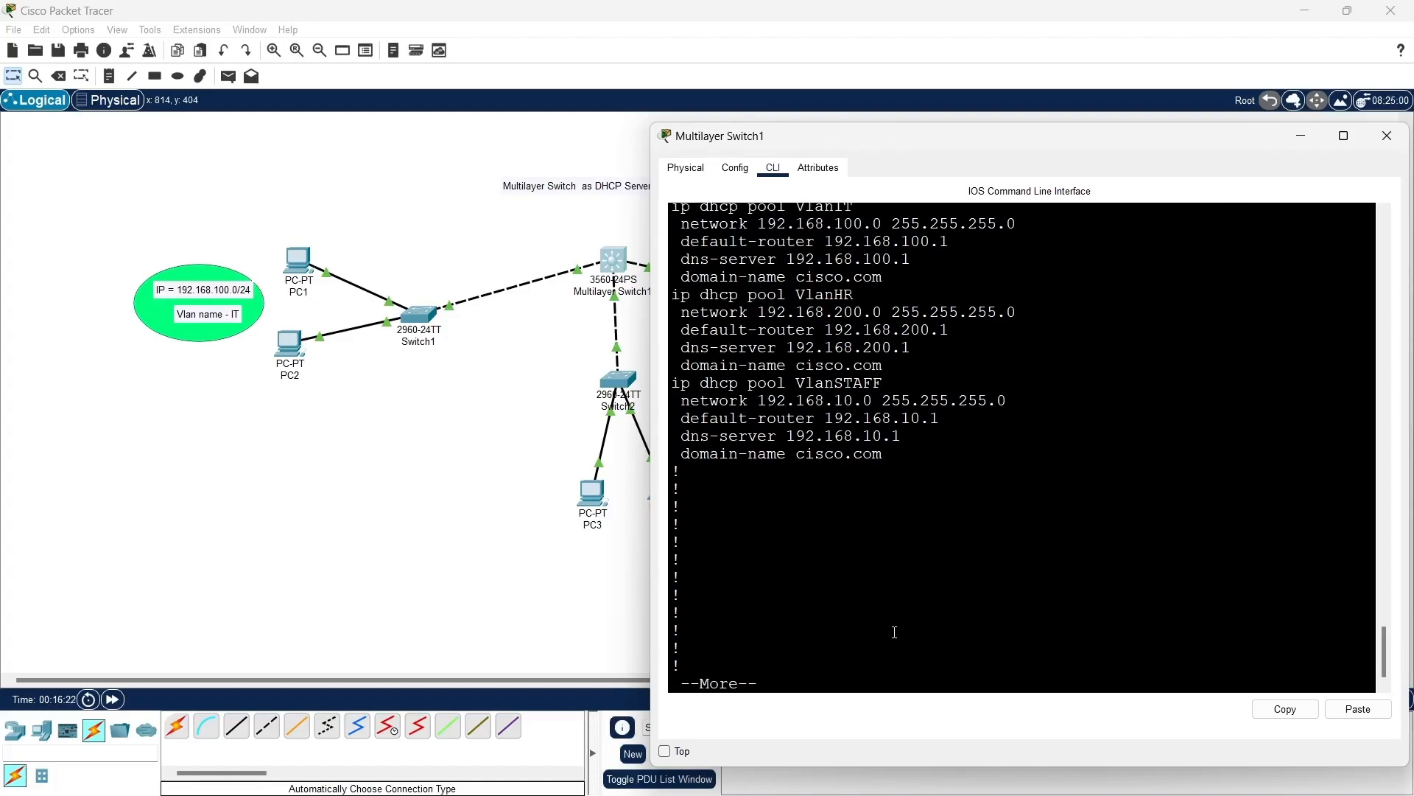
Step: Enable IP routing on the multilayer switch in global configuration mode
type("ig)#i")
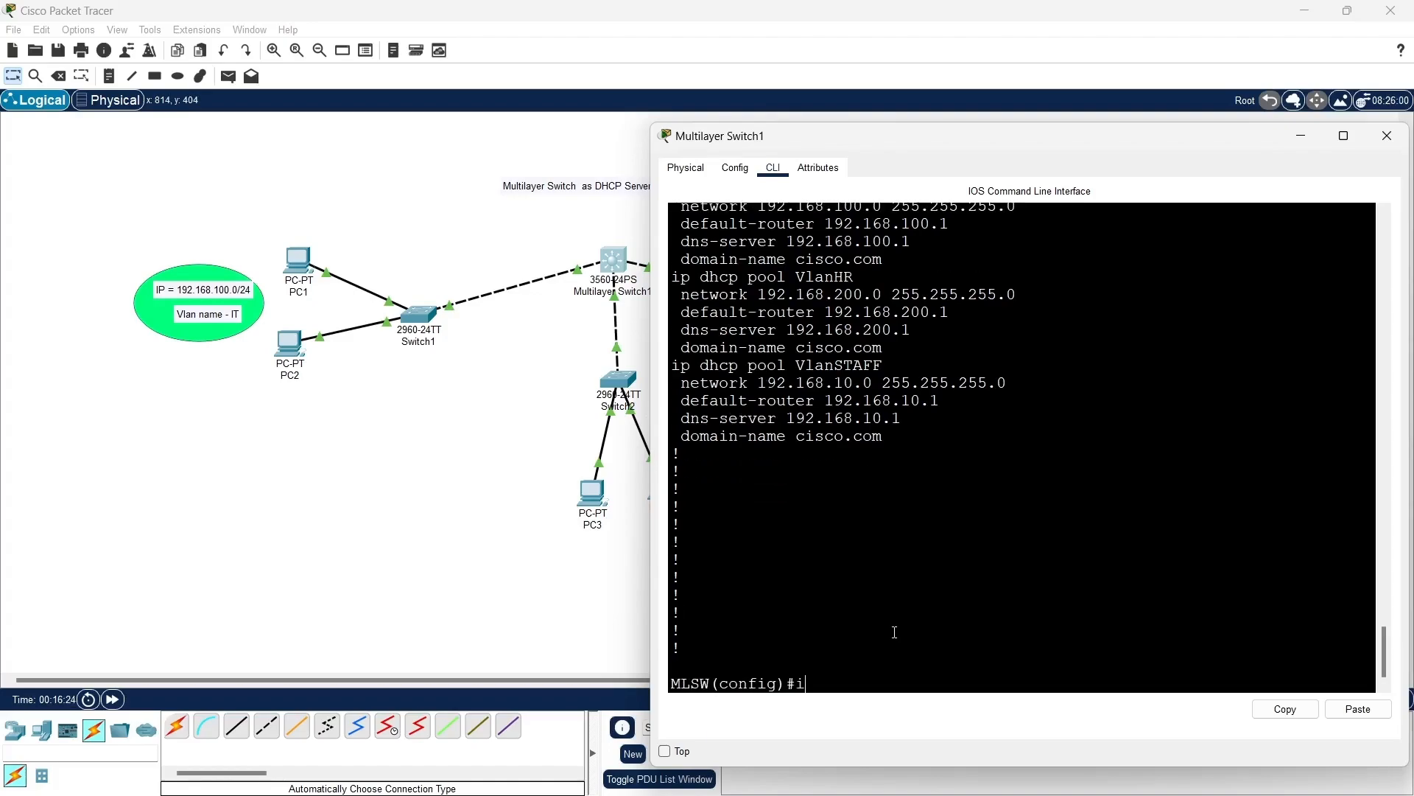
type("p routin")
key("Tab")
key("Return")
key("Return")
key("Return")
key("Return")
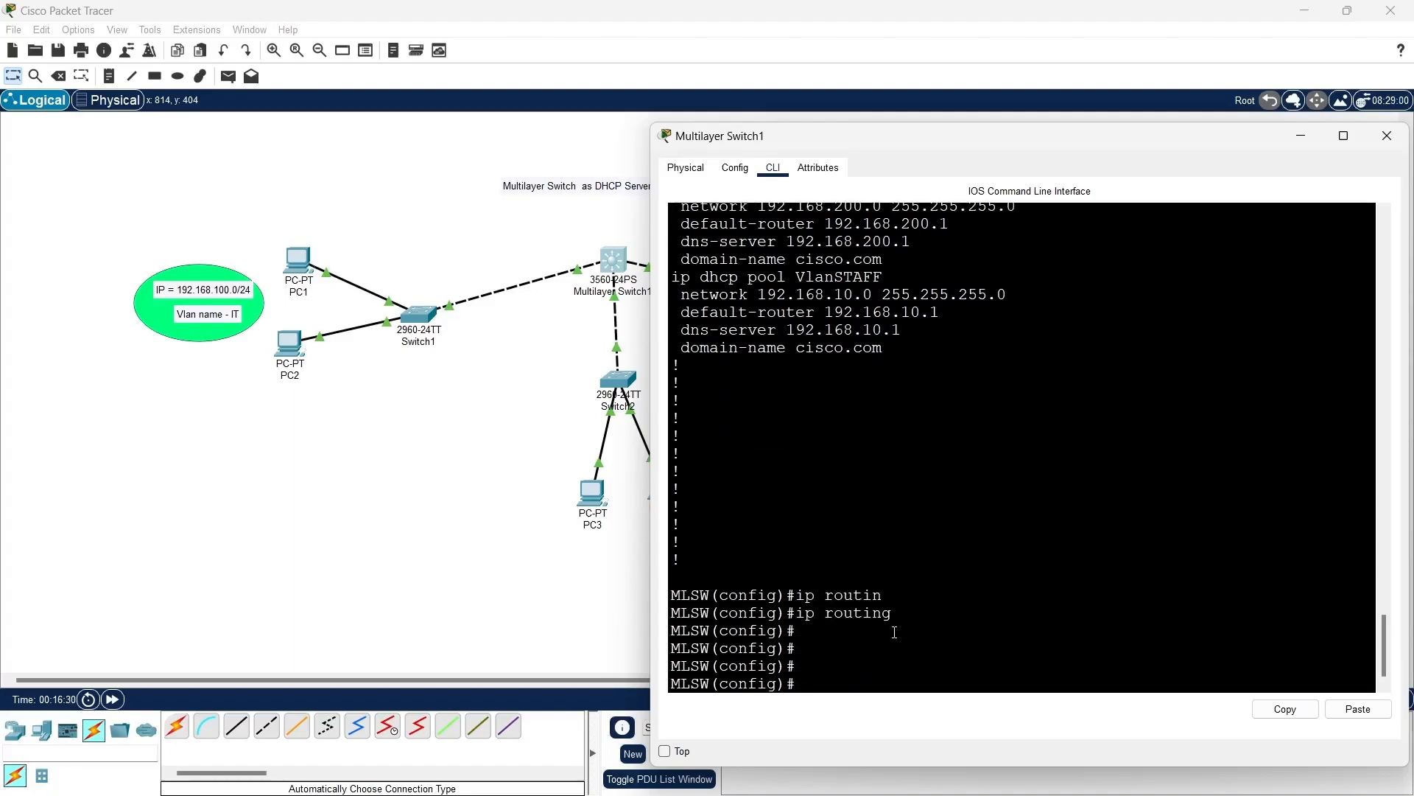
Step: Display the running configuration again and page through it past the IP routing entry to the VLAN interfaces
type("do sh ru")
key("Return")
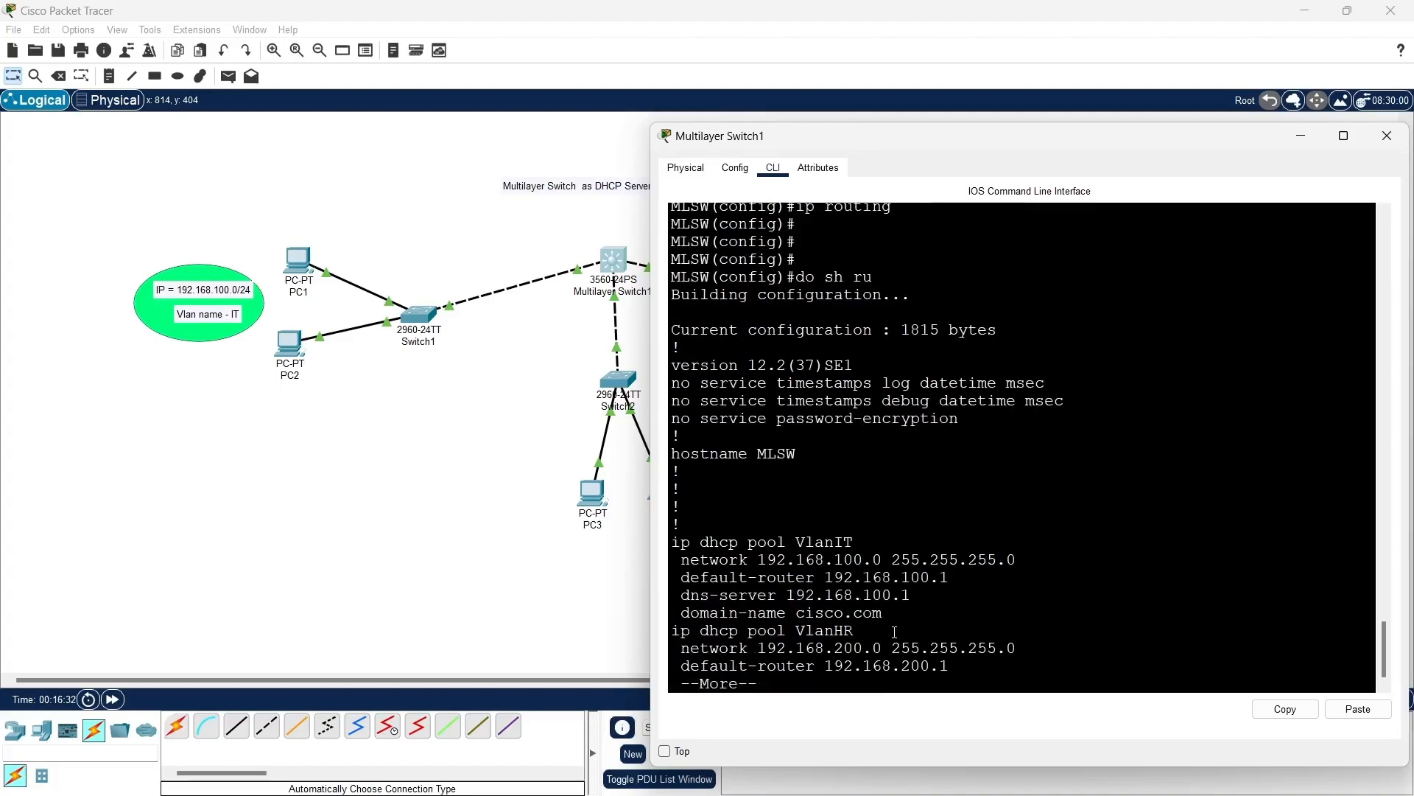
key("space")
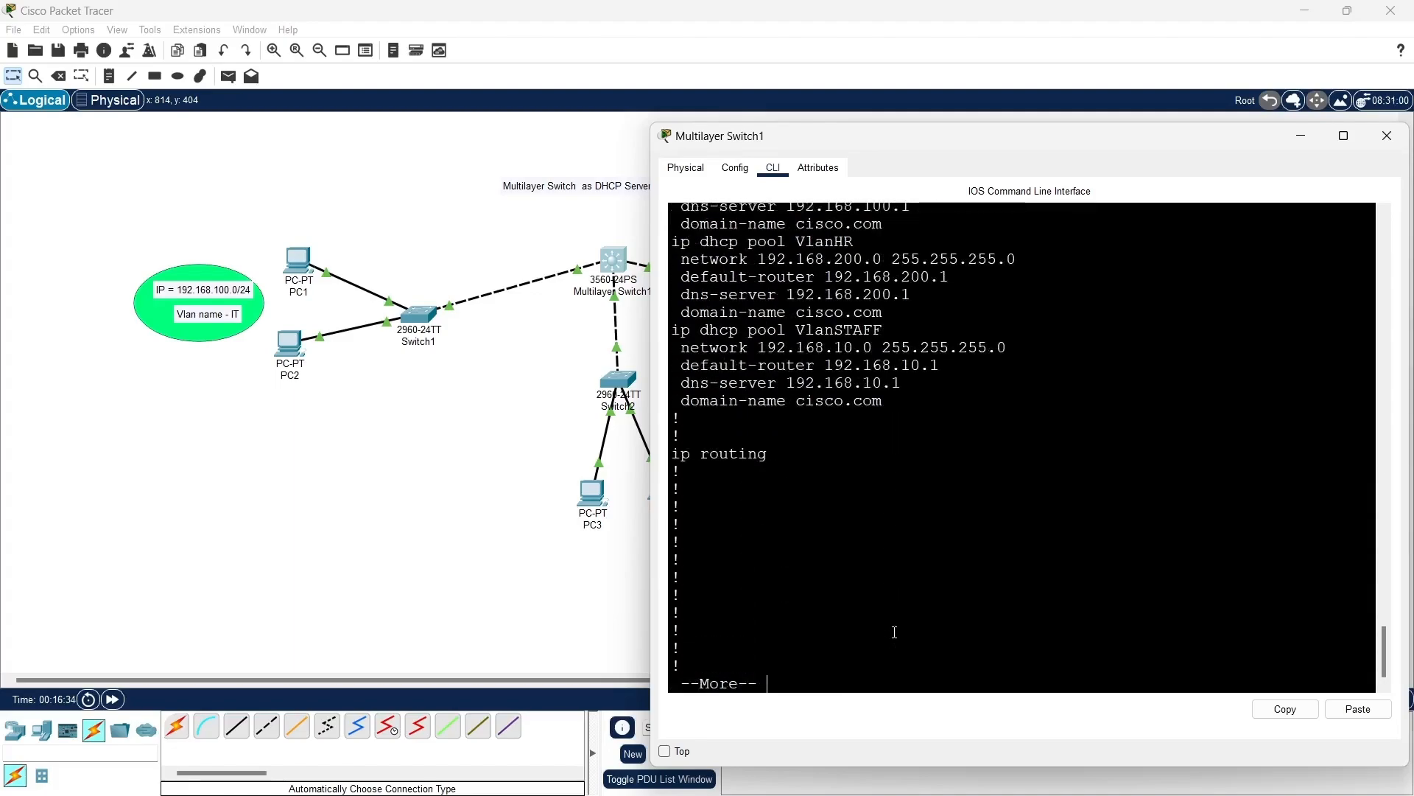
key("space")
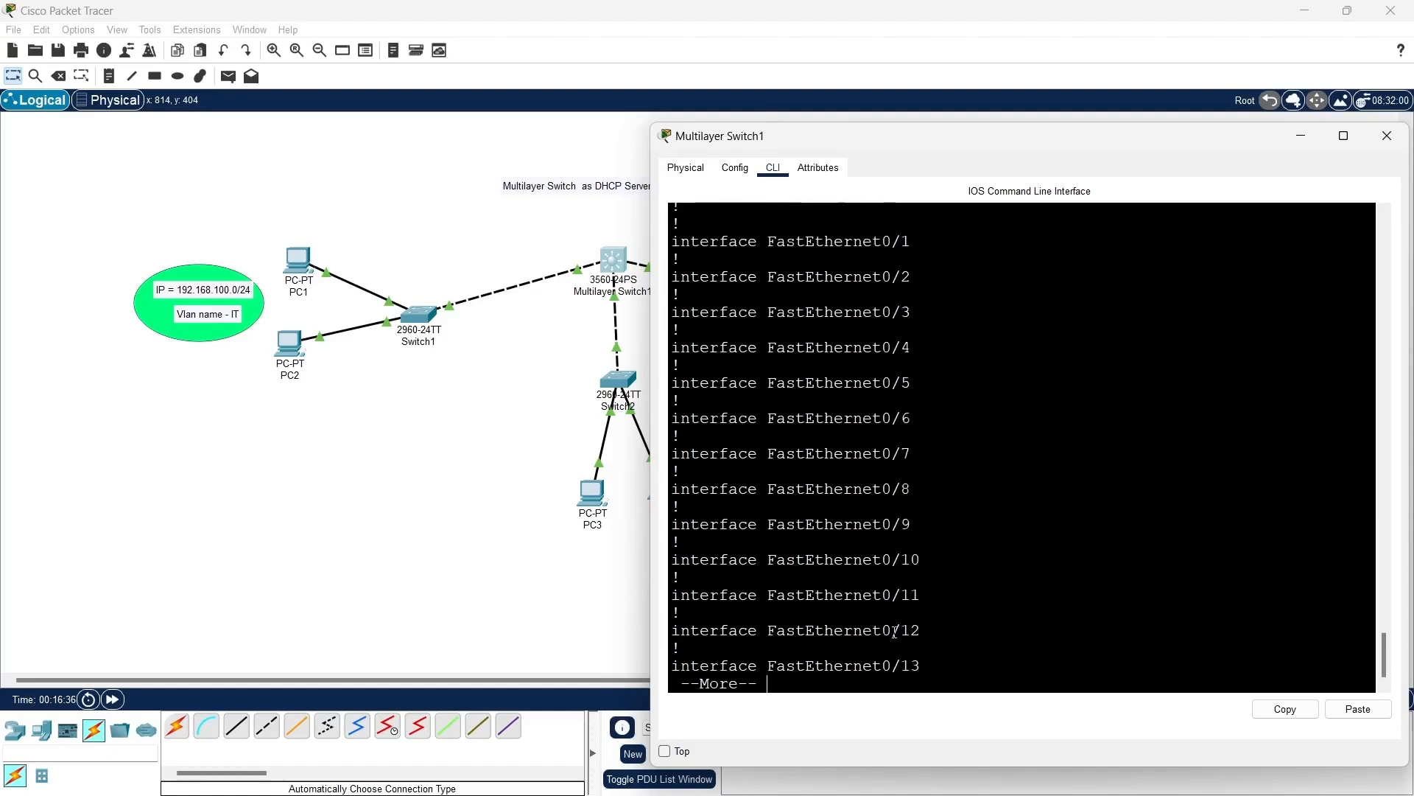
key("space")
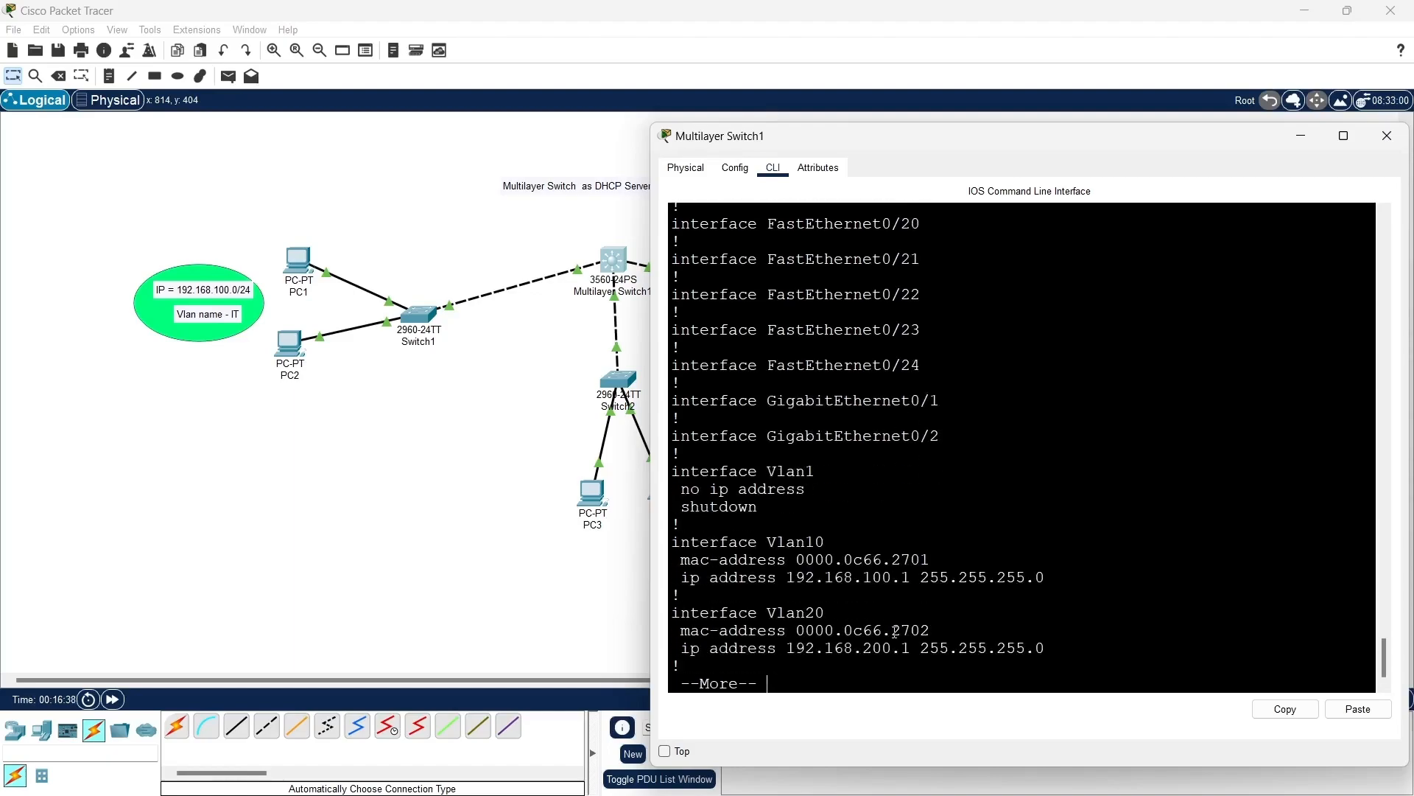
key("space")
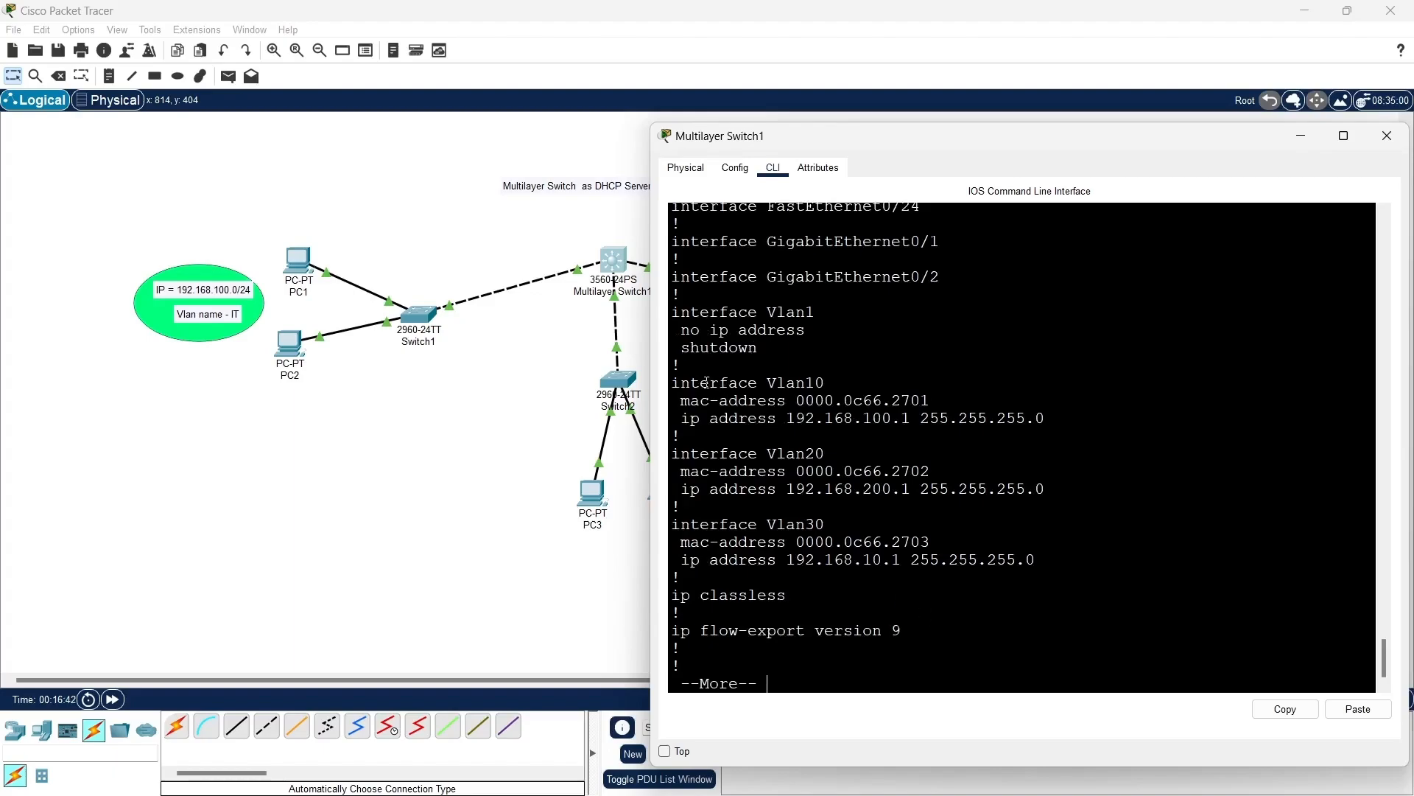
Step: Check the IP addresses of interfaces Vlan10, Vlan20 and Vlan30 in the listing, and minimize the multilayer switch's window
left_click_drag(669, 384, 832, 392)
left_click_drag(682, 418, 1058, 414)
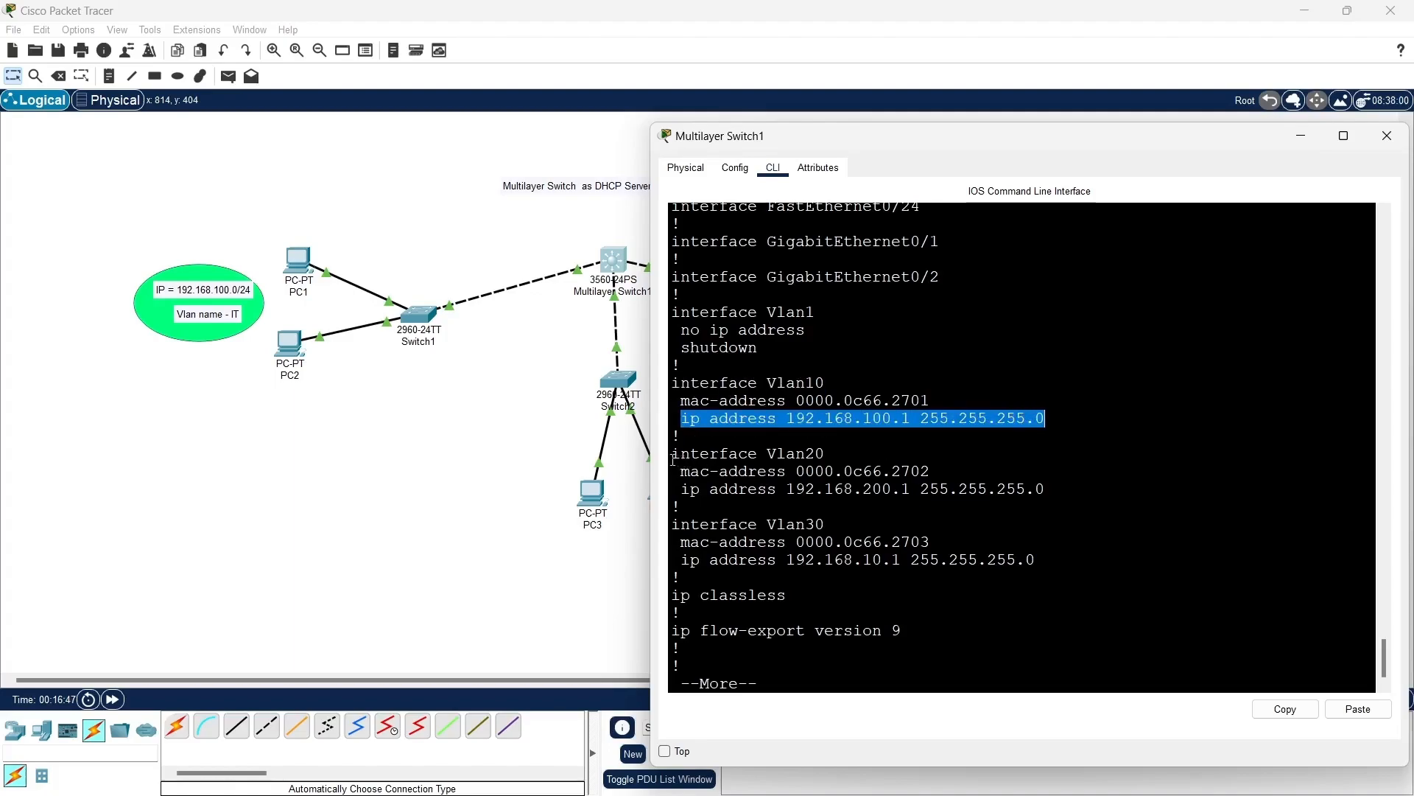
left_click_drag(674, 458, 826, 462)
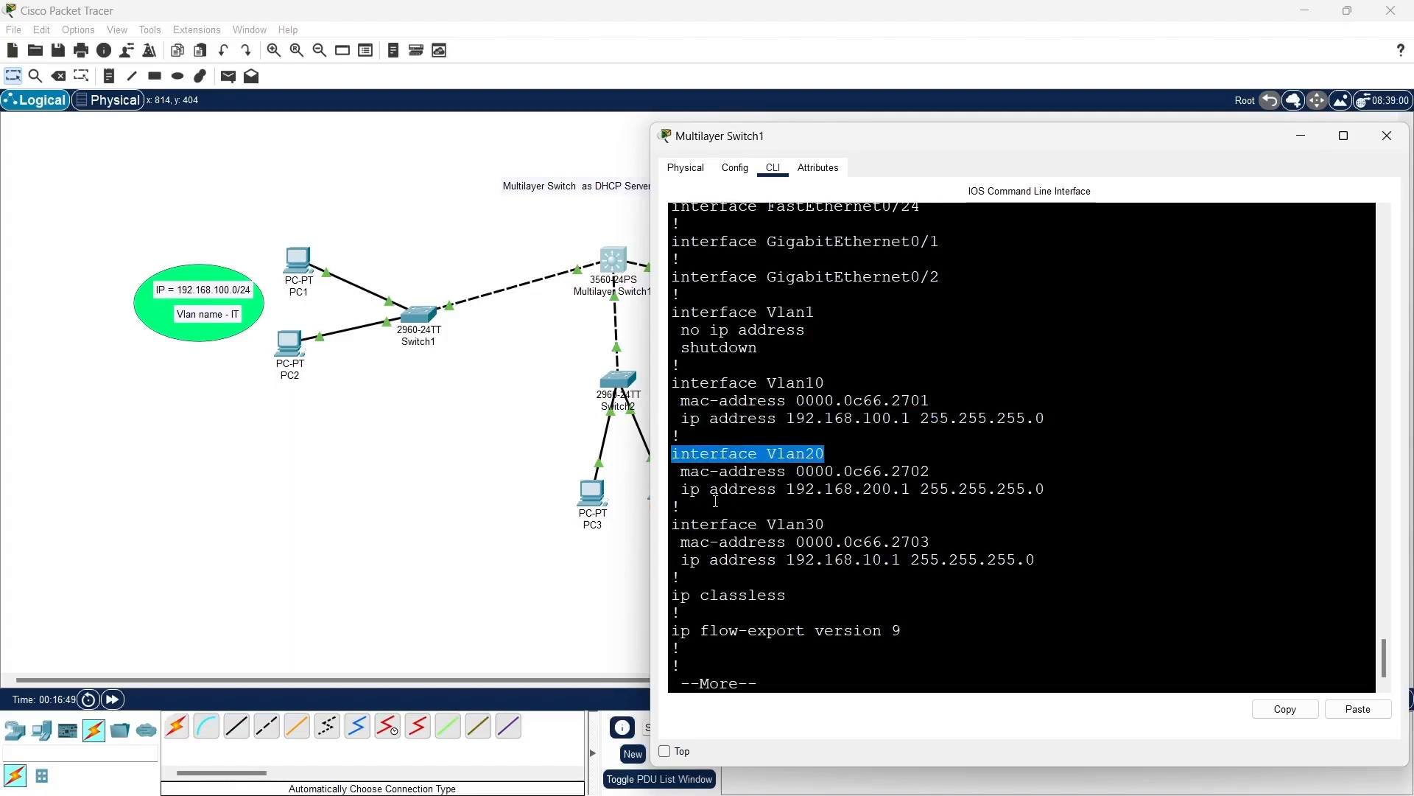
left_click_drag(691, 490, 862, 502)
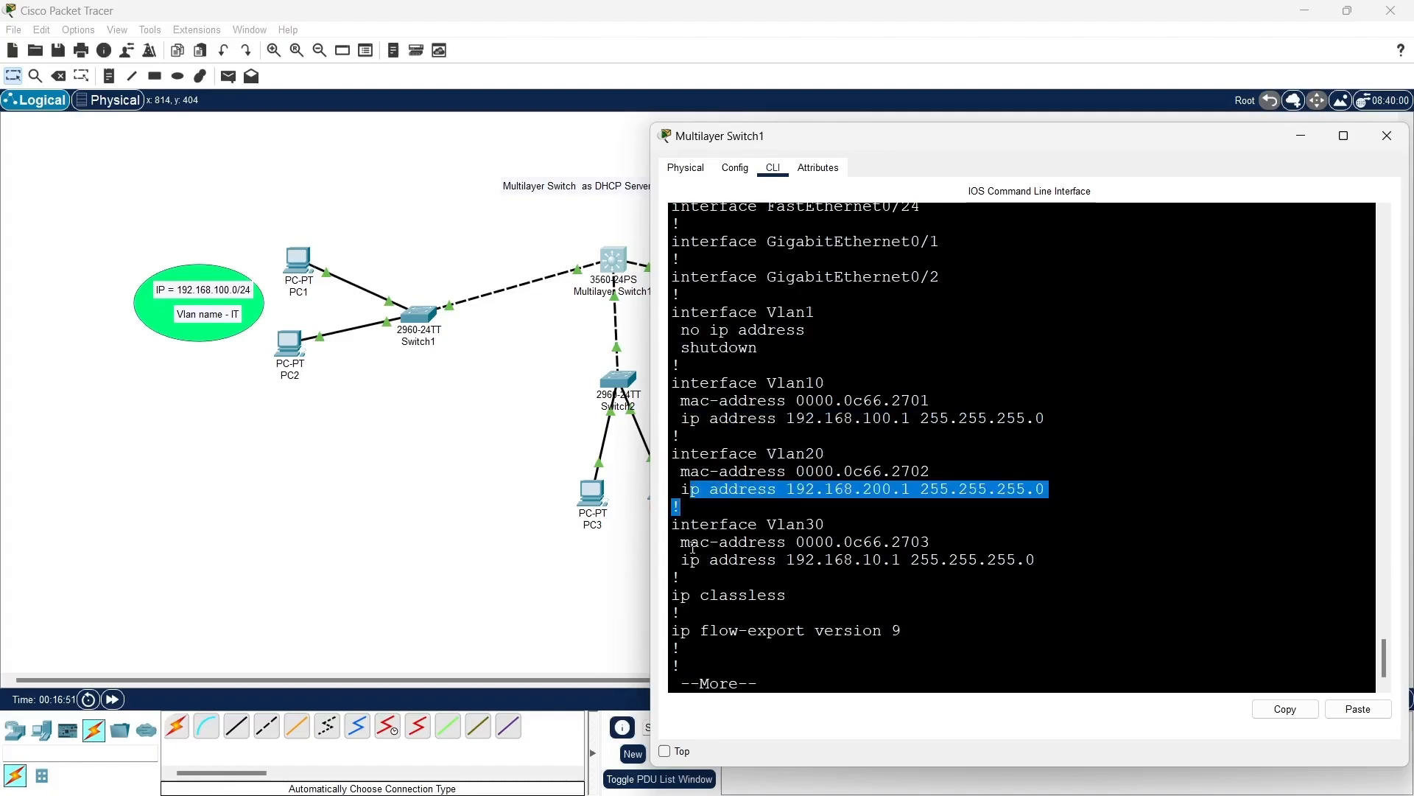
left_click_drag(672, 524, 839, 526)
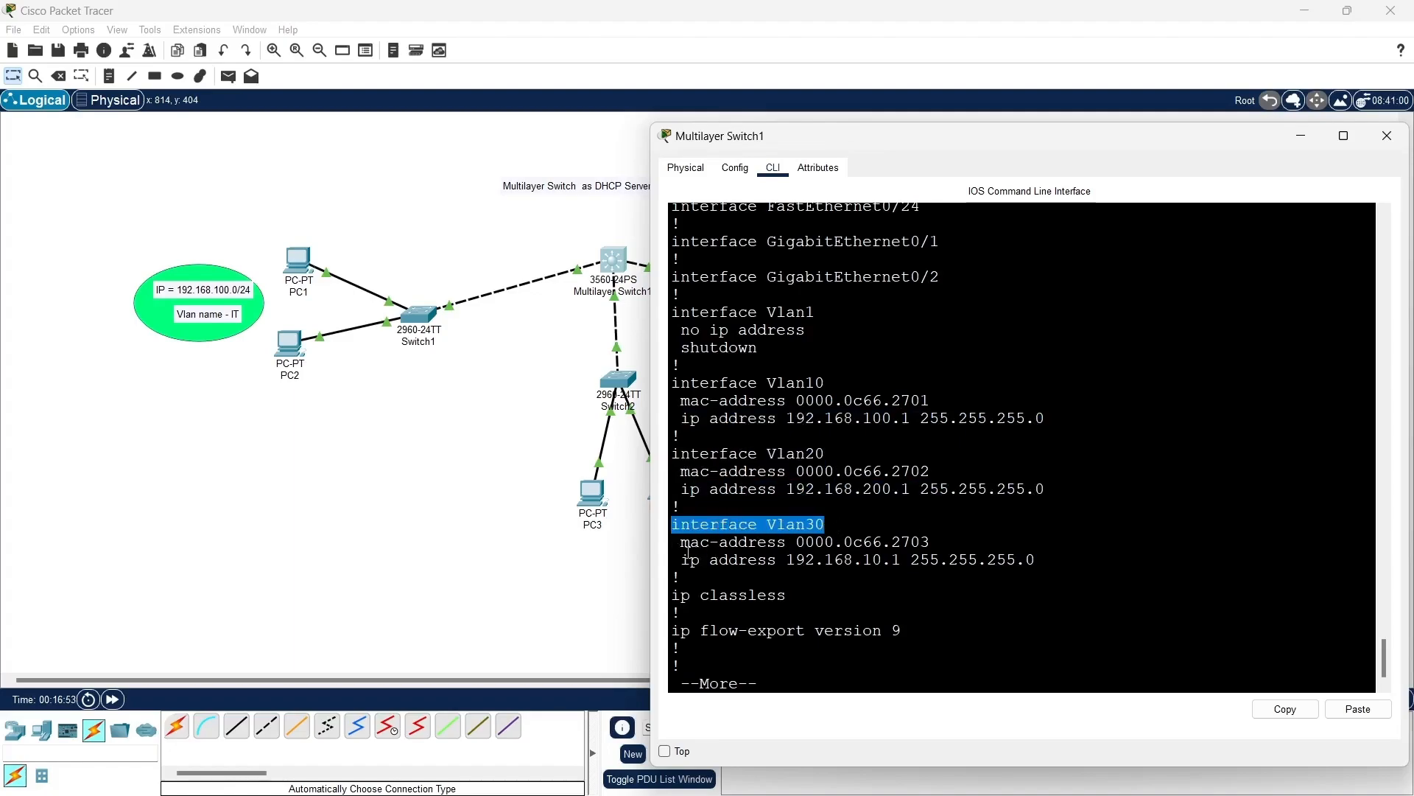
left_click_drag(689, 558, 1034, 551)
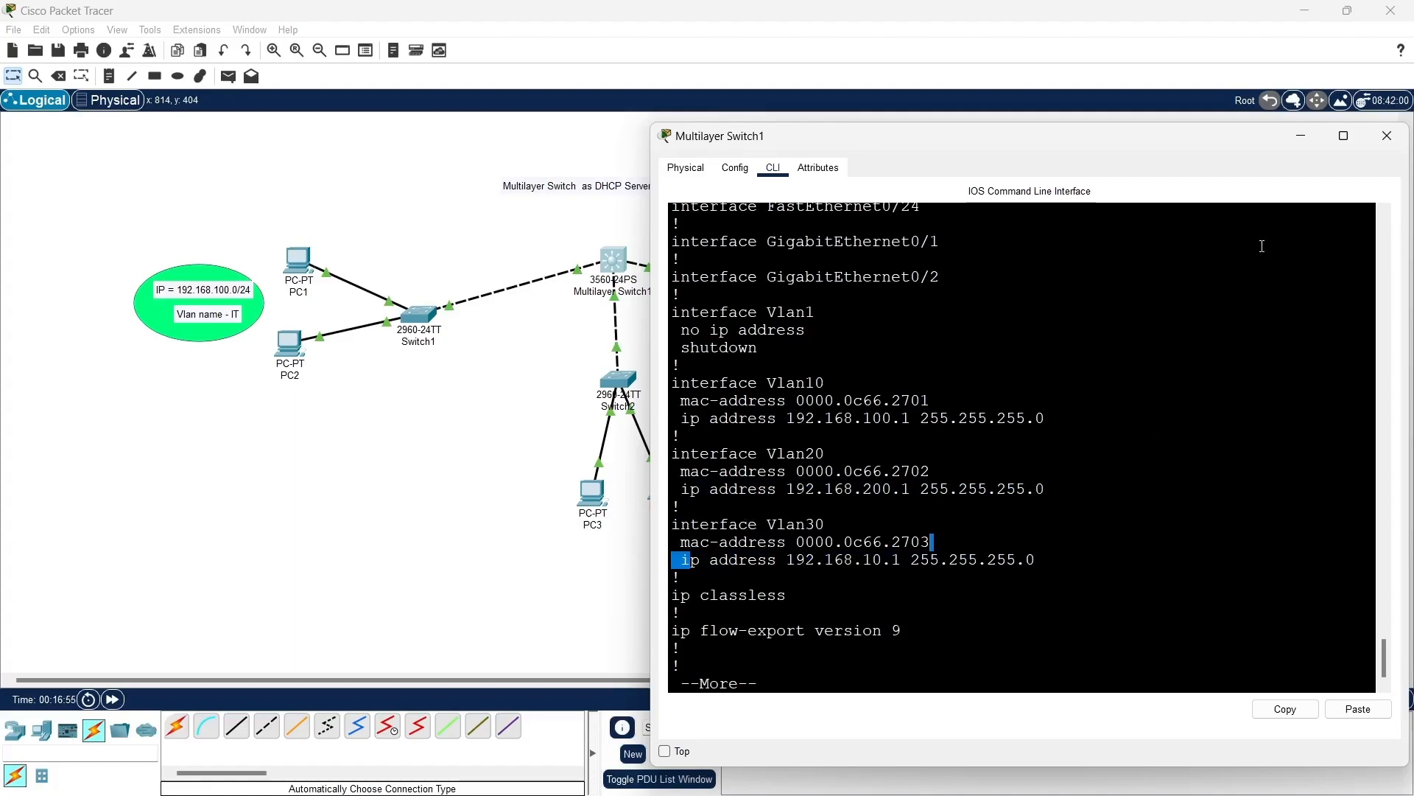
left_click(1301, 136)
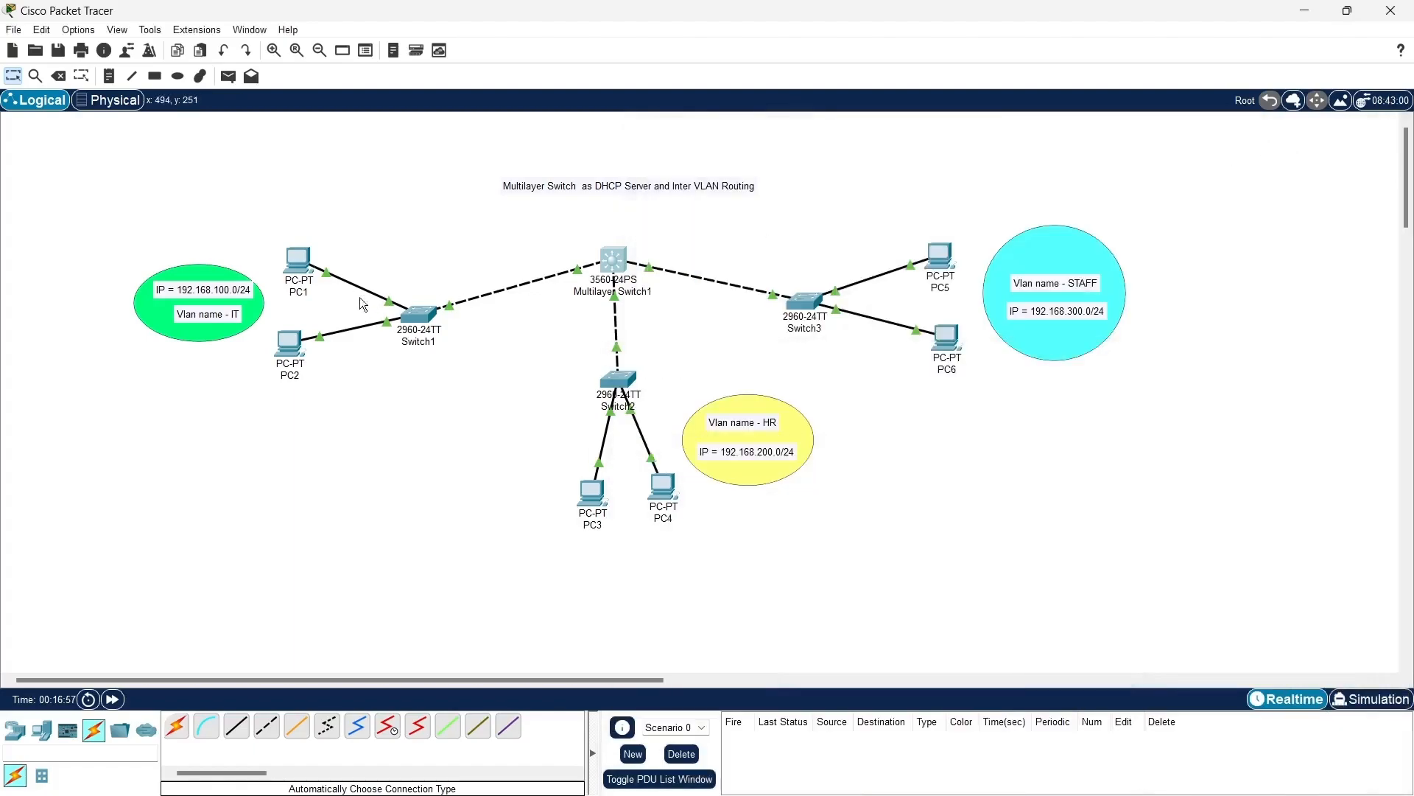
Step: Set PC1 in the IT VLAN to obtain its IP configuration through DHCP, and close the PC's window
left_click(297, 259)
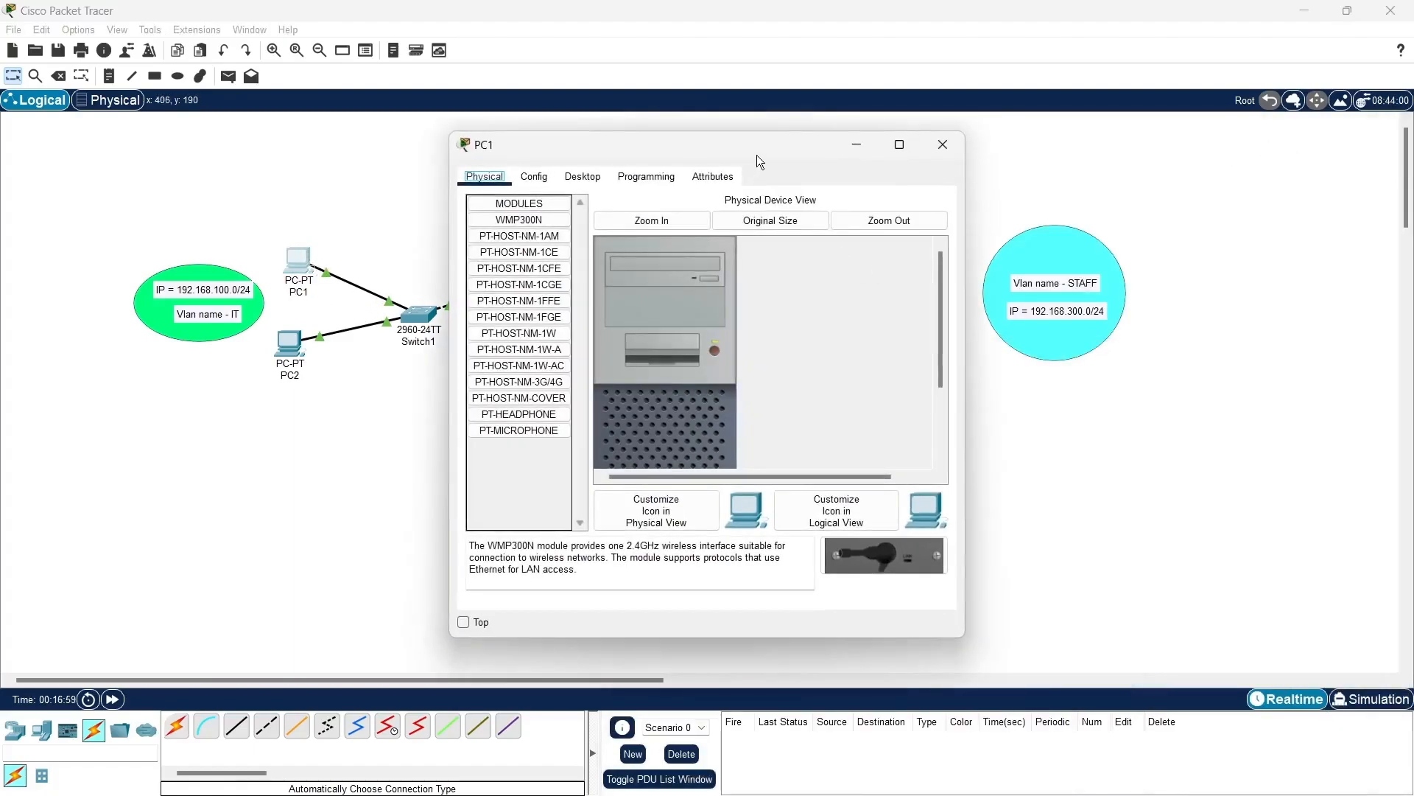
left_click_drag(757, 154, 1055, 151)
left_click(881, 173)
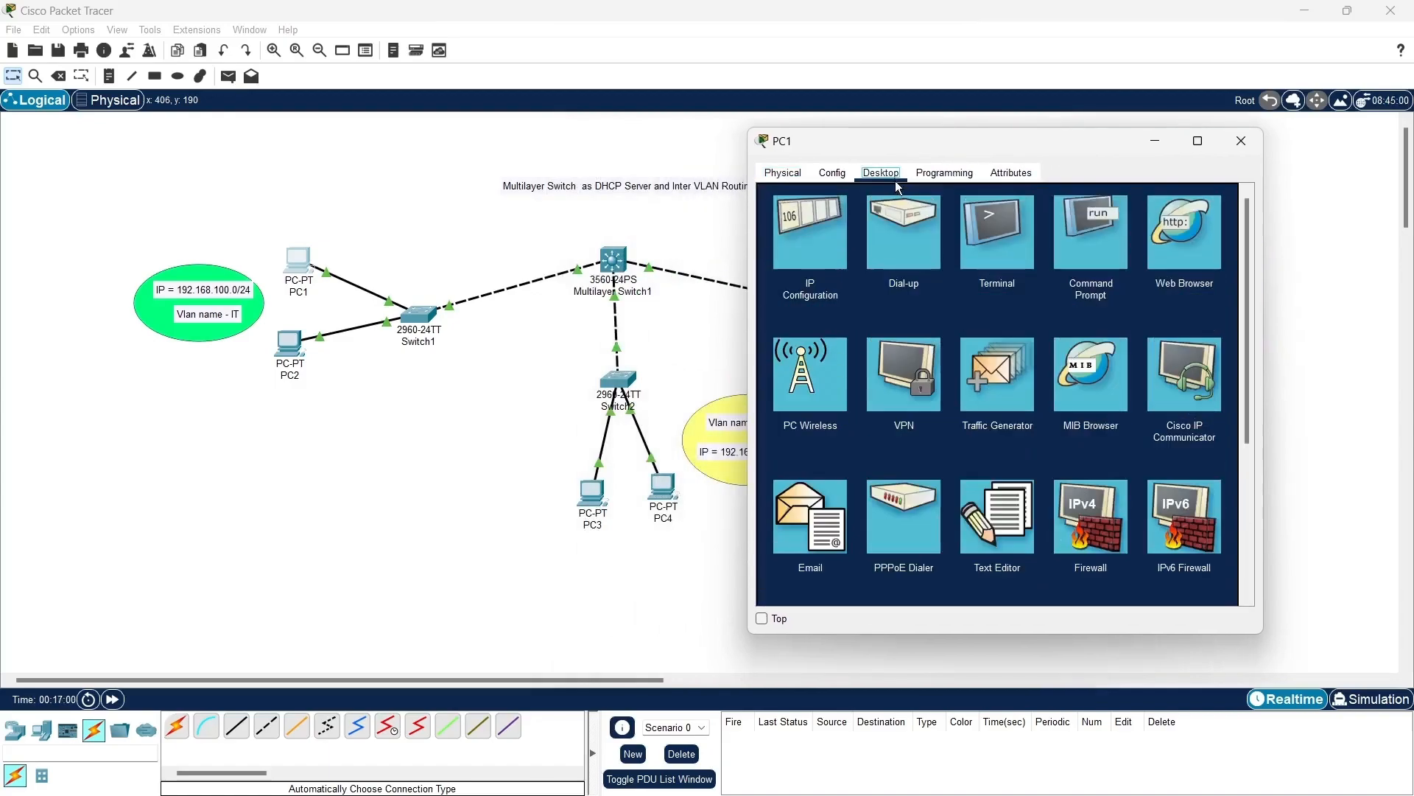
left_click(801, 235)
left_click(802, 261)
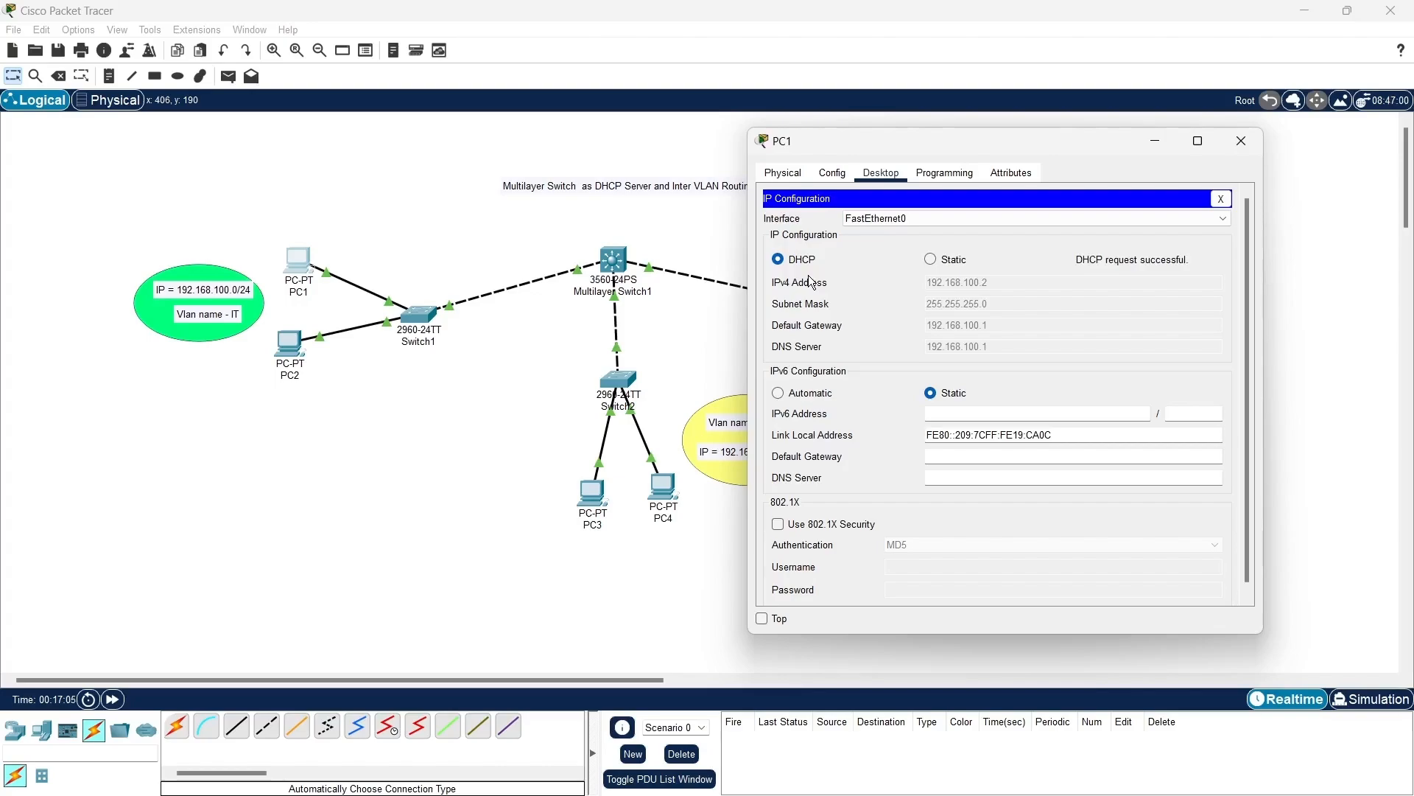
left_click(1222, 202)
left_click(1242, 141)
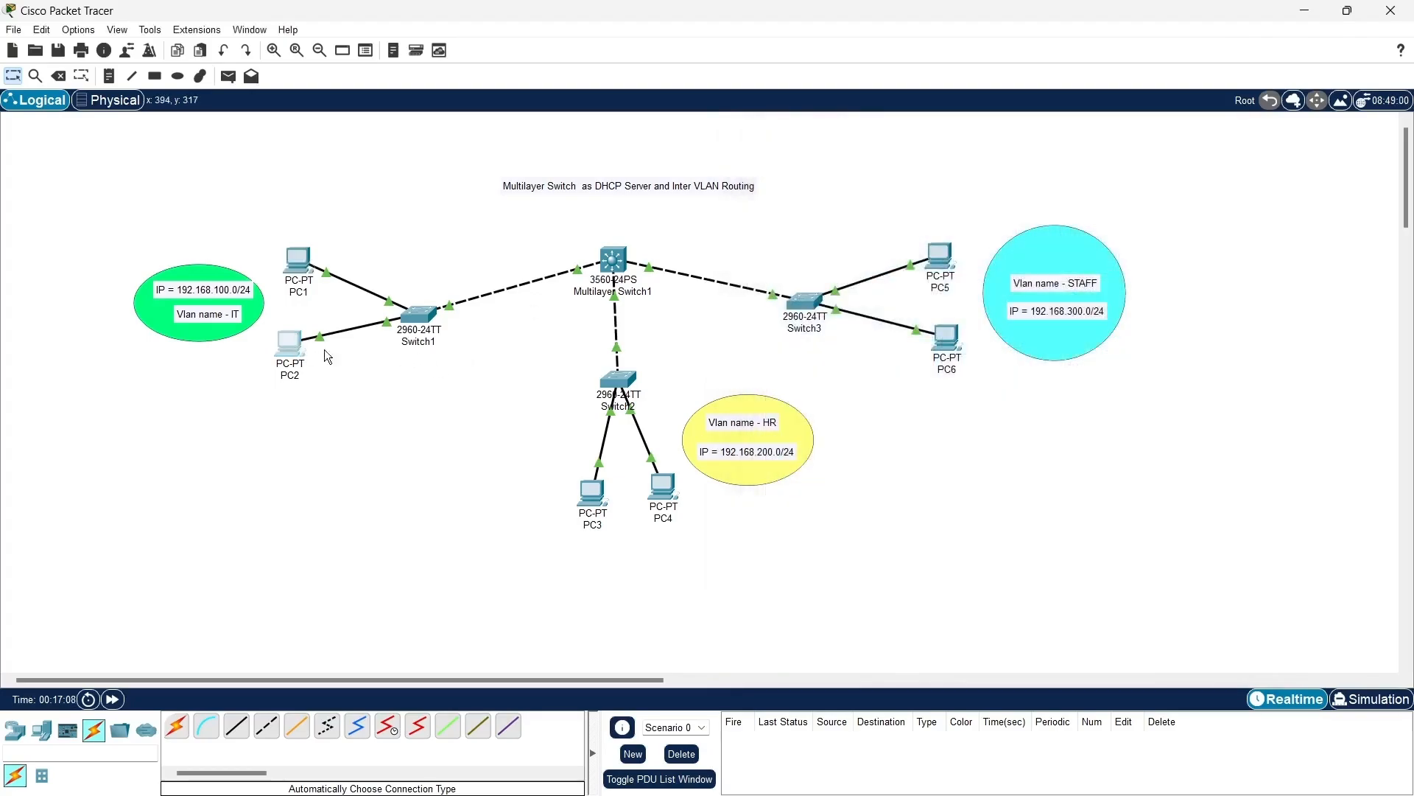
Step: Switch PC2's IPv4 configuration on FastEthernet0 to DHCP and close PC2's window
left_click(289, 343)
left_click_drag(791, 157, 1212, 157)
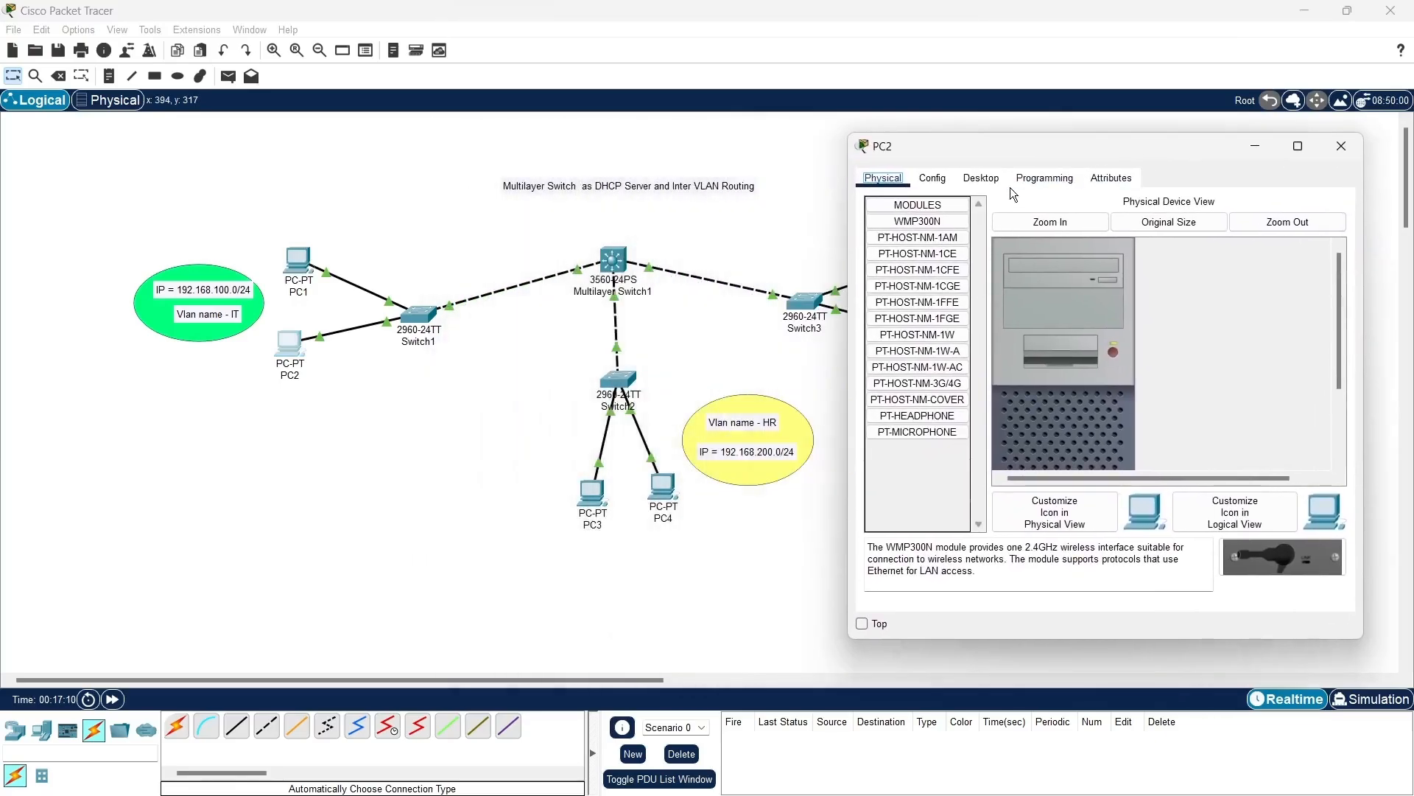
left_click(981, 177)
left_click(912, 229)
left_click(902, 265)
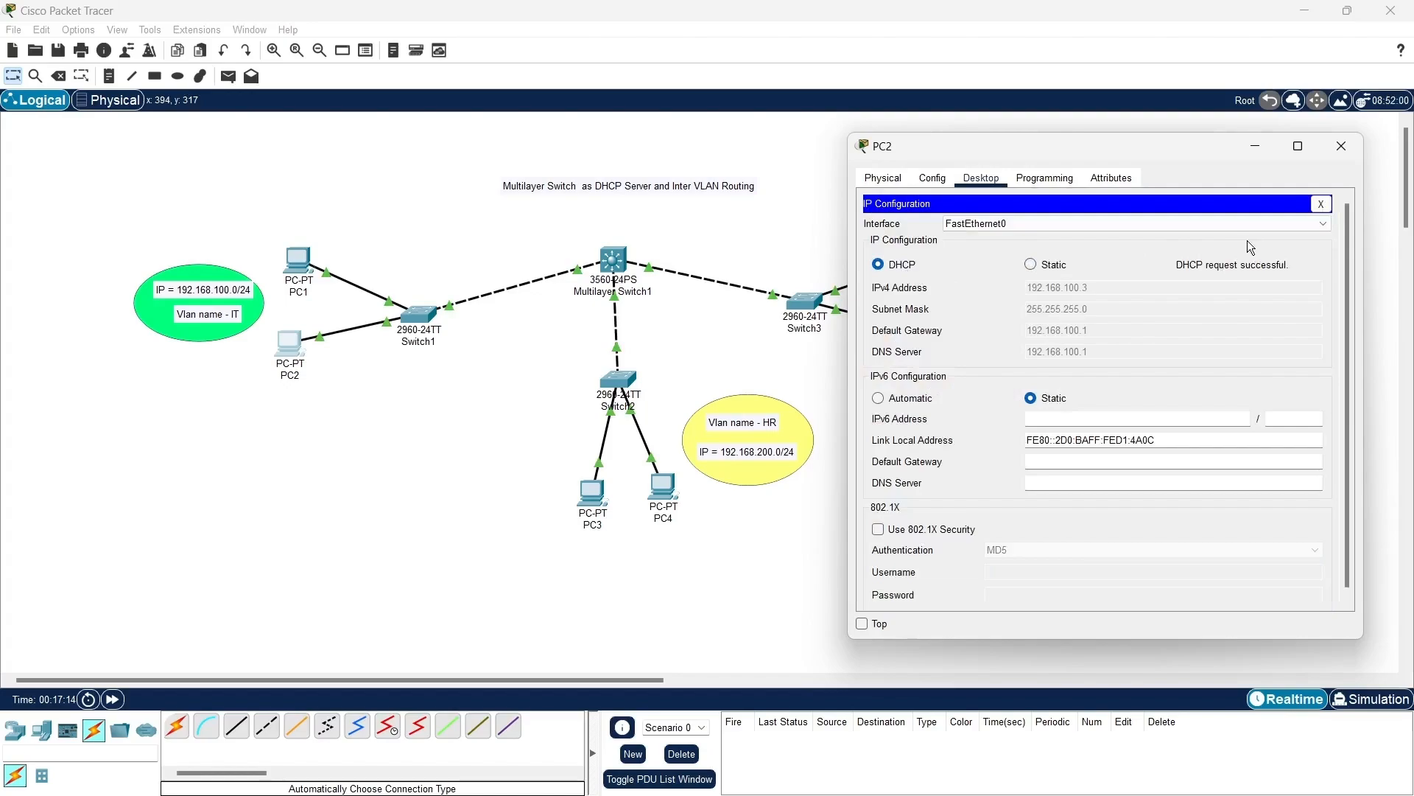
left_click(1321, 205)
left_click(1341, 146)
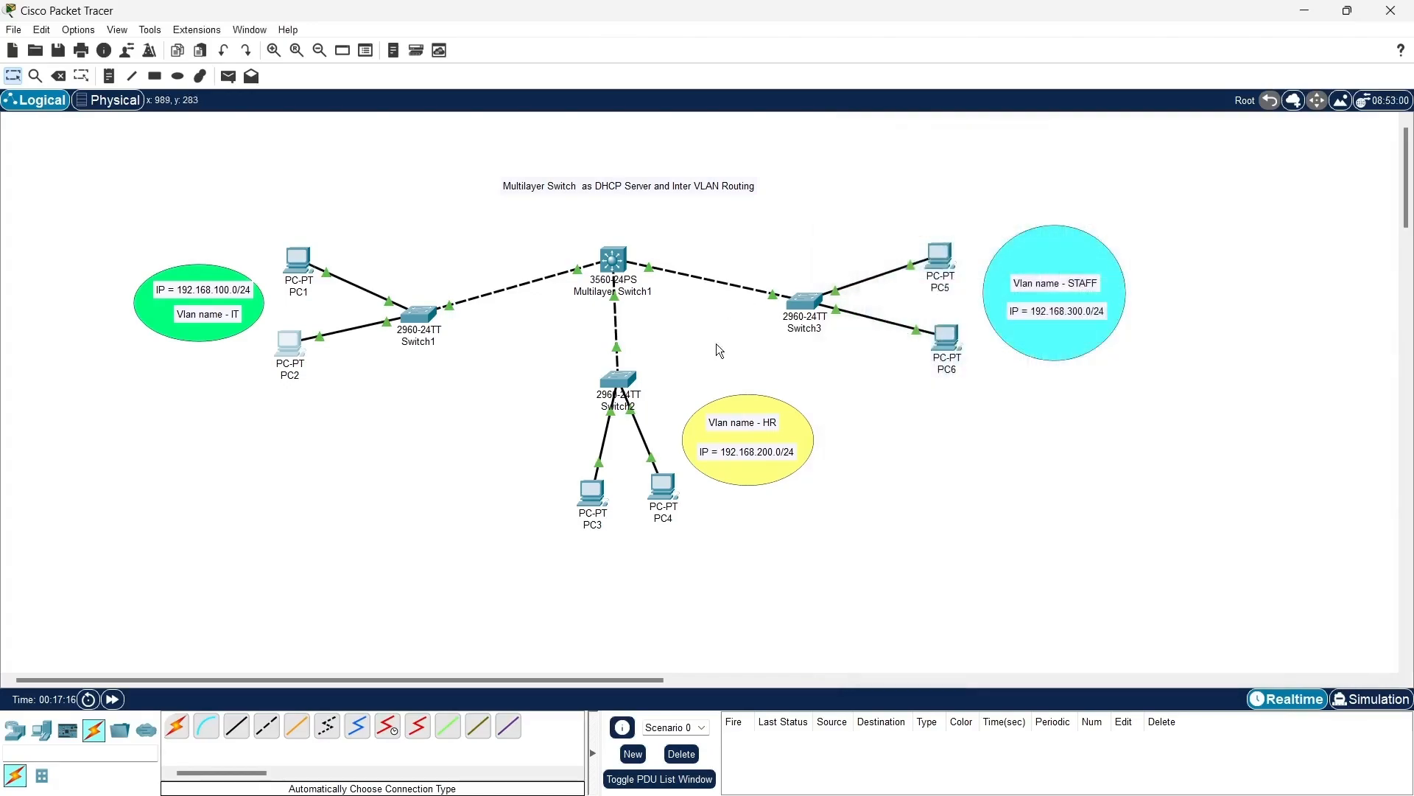
Step: Set PC3 in the HR VLAN to request its IP configuration through DHCP, and close its window
left_click(594, 489)
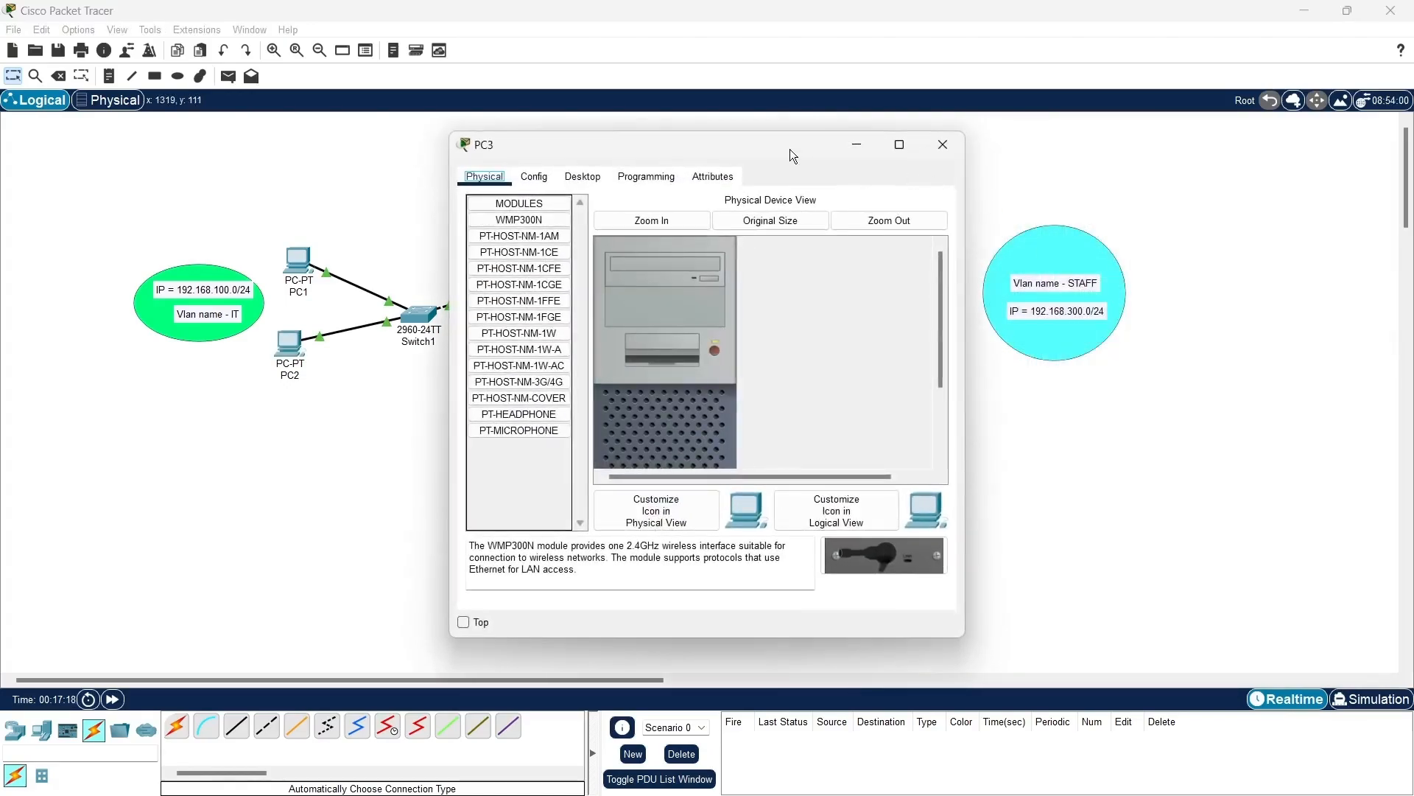
left_click_drag(790, 149, 1121, 140)
left_click(916, 167)
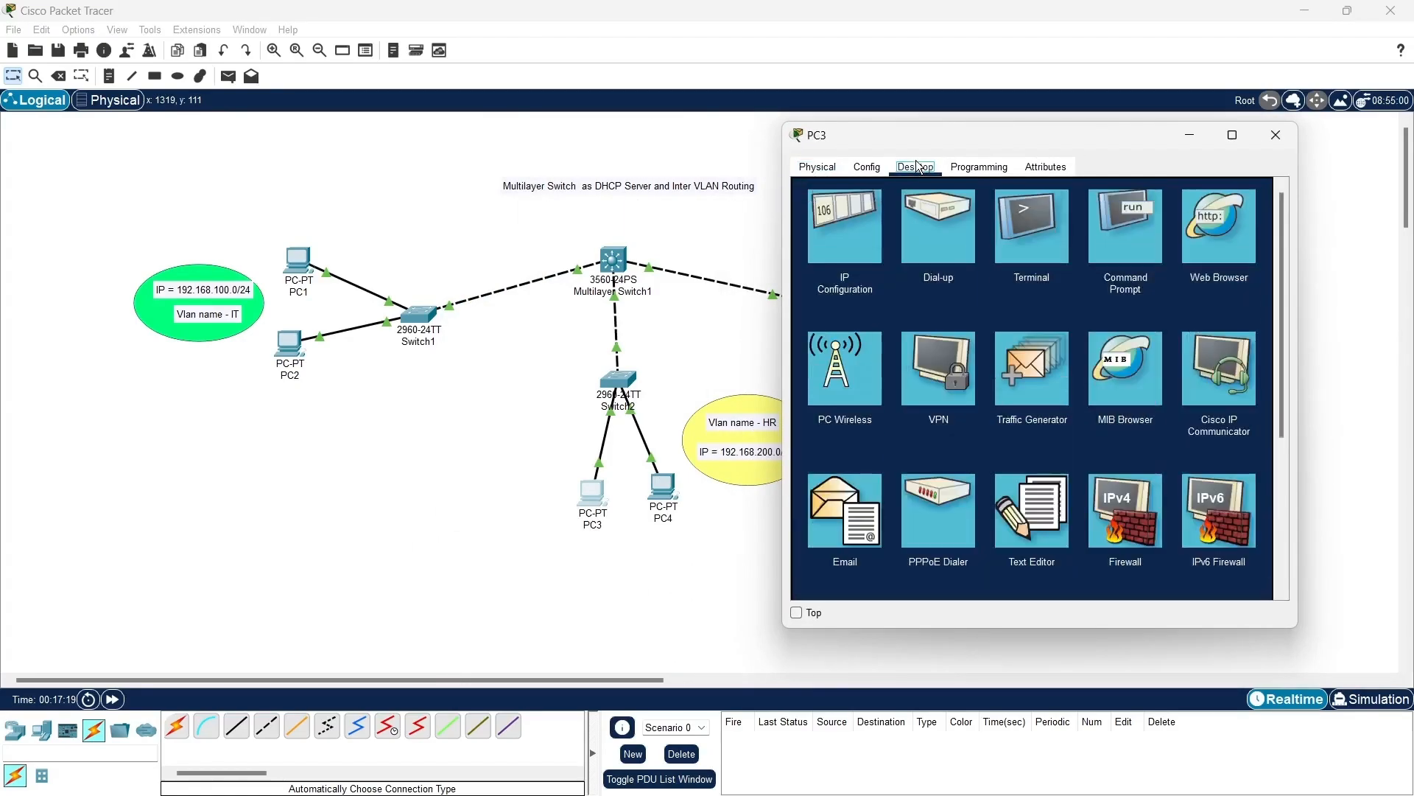
left_click(844, 221)
left_click(835, 252)
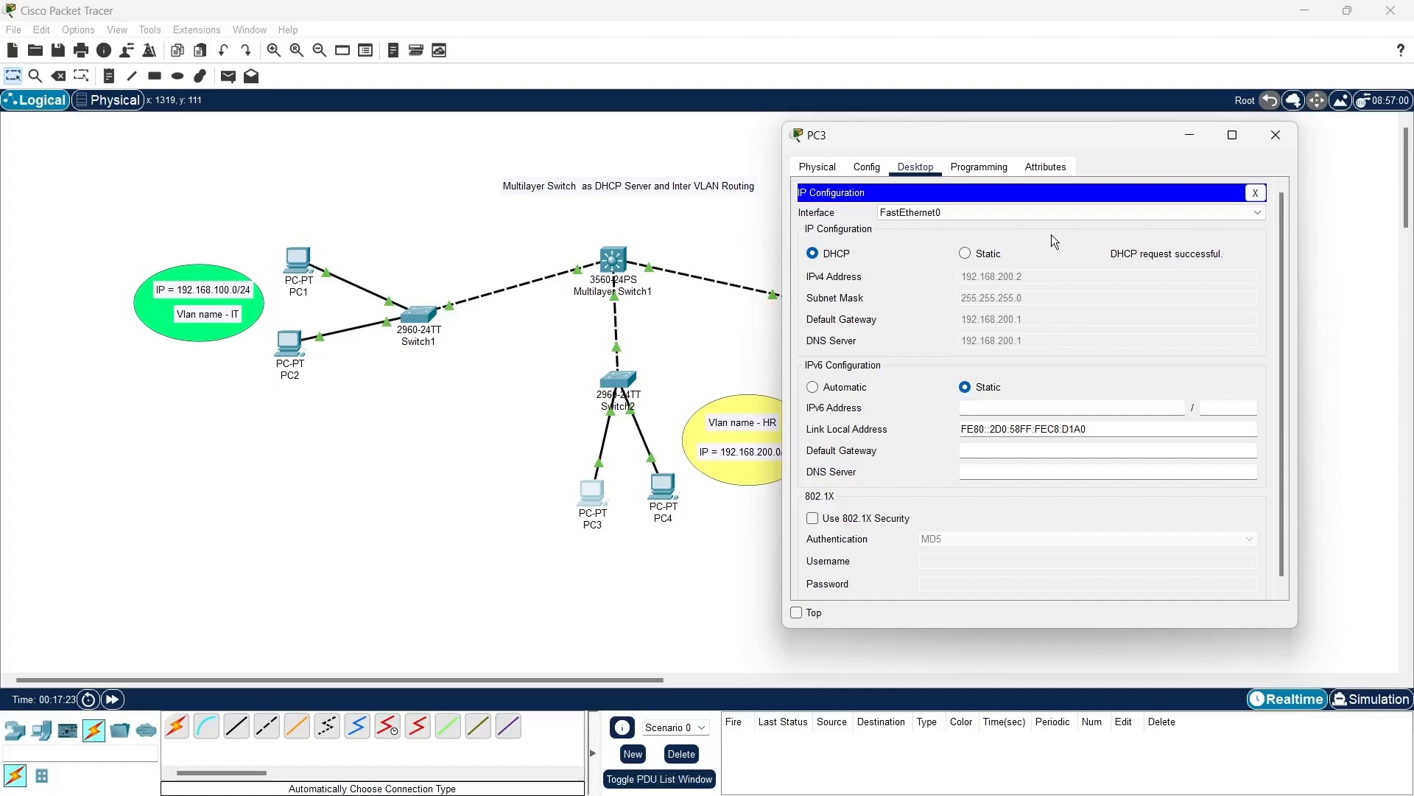
left_click(1256, 193)
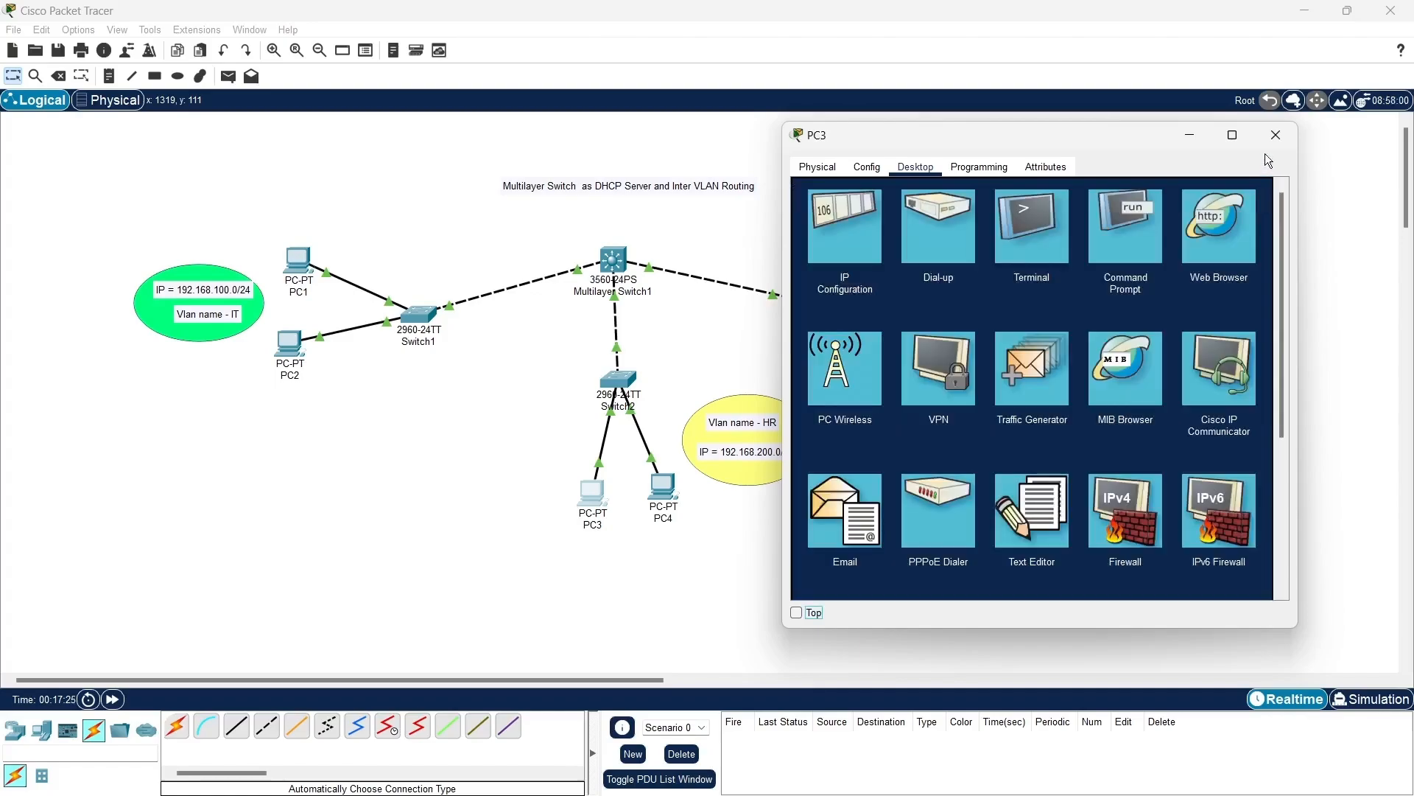
left_click(1275, 135)
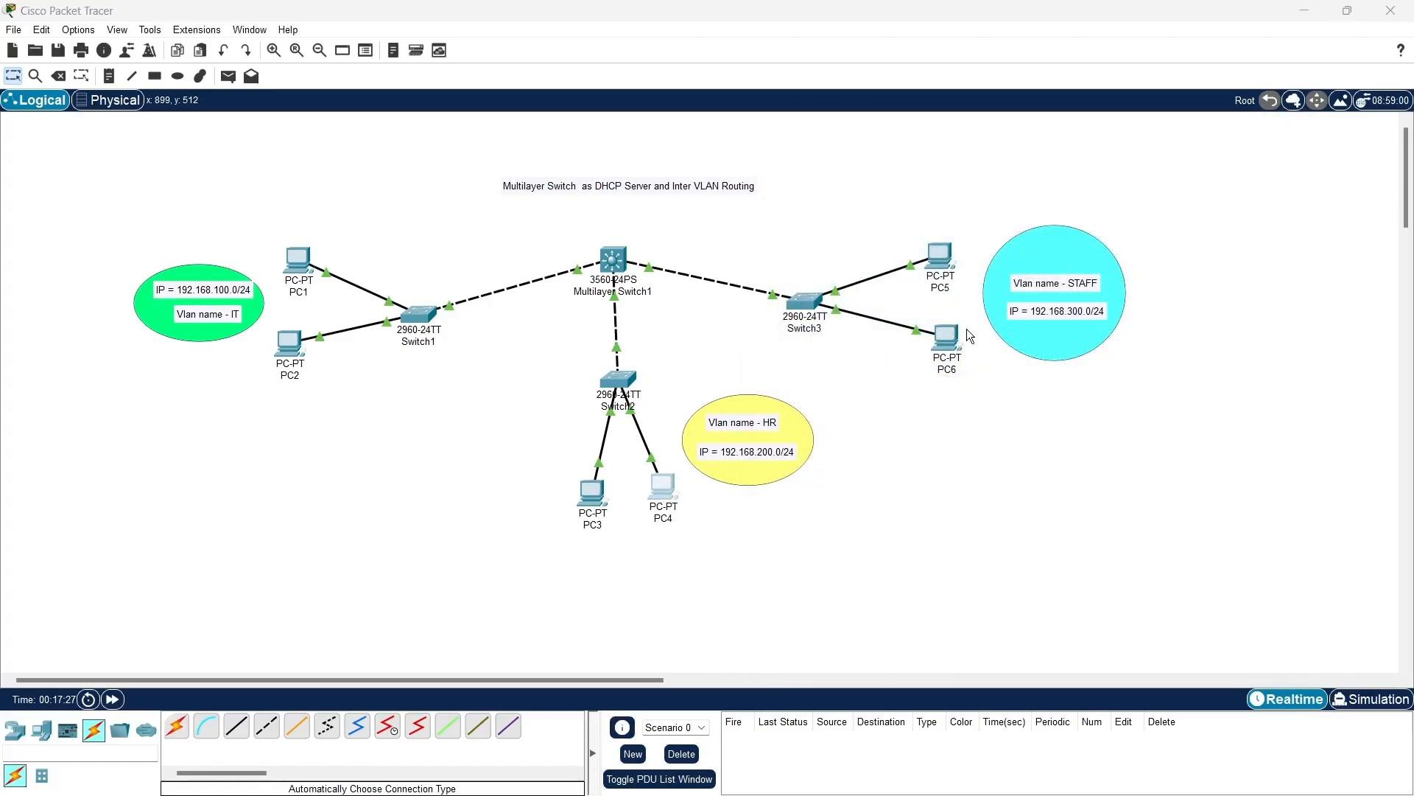
Step: Switch PC4's IPv4 configuration on FastEthernet0 to DHCP and close PC4's window
left_click(662, 487)
left_click_drag(767, 159, 892, 157)
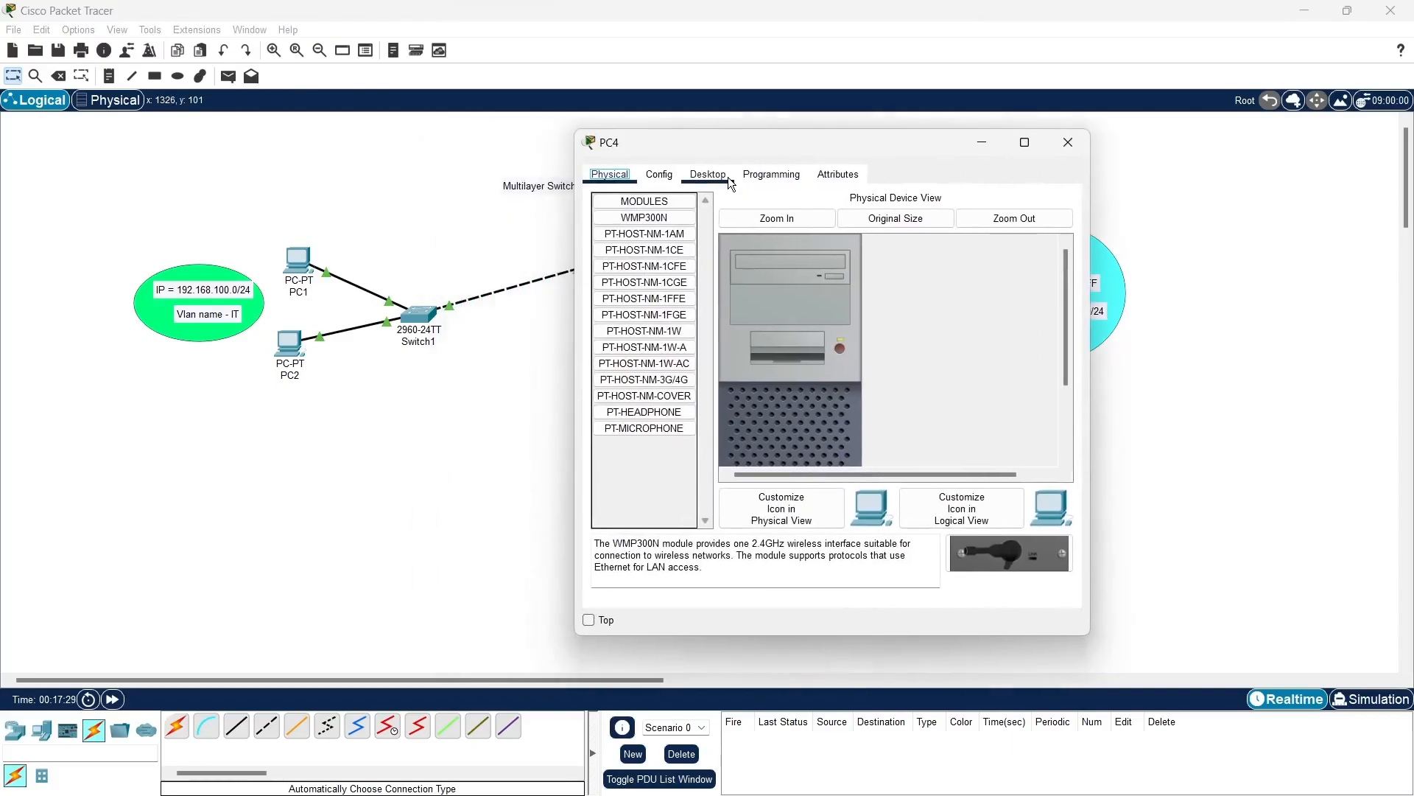
left_click(708, 175)
left_click(612, 243)
left_click(624, 261)
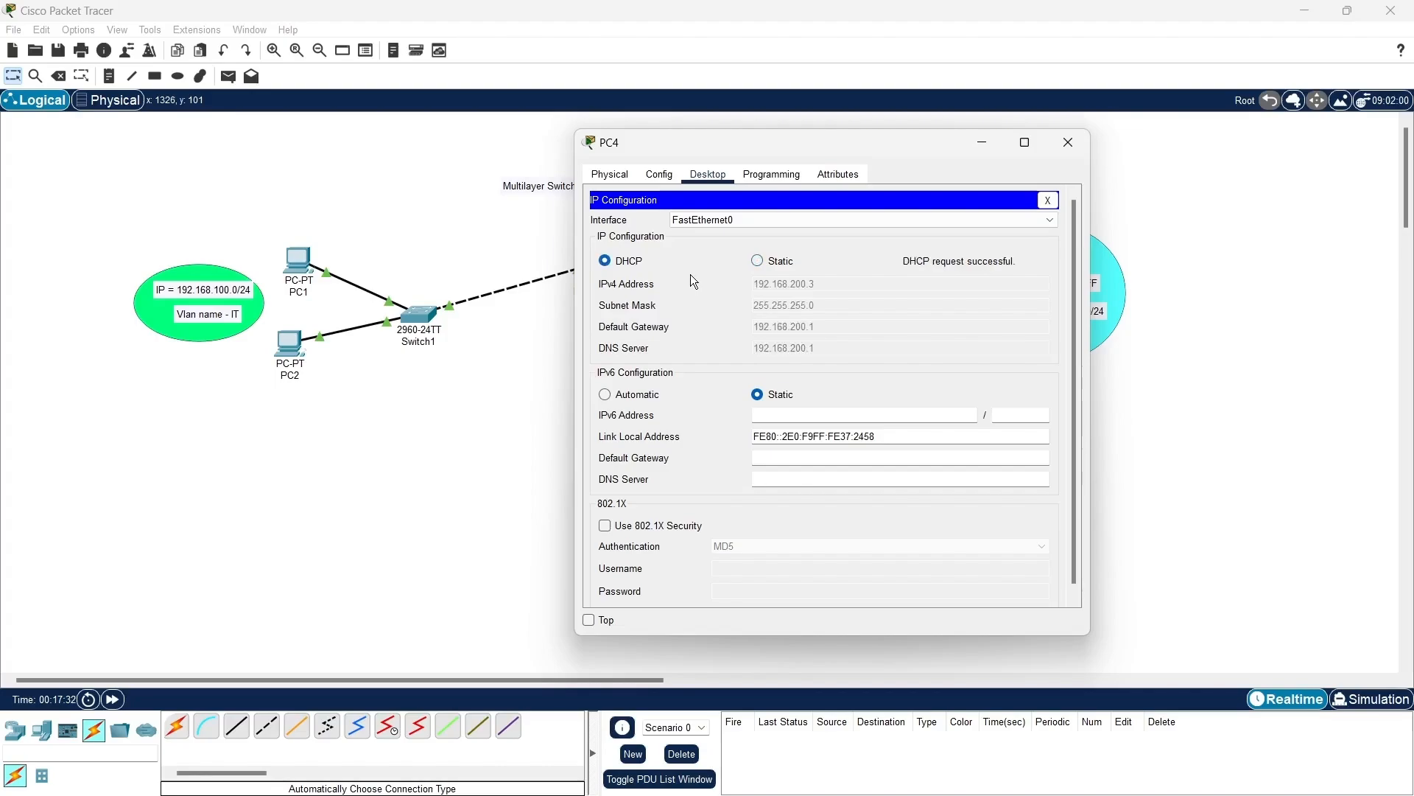
left_click(1049, 199)
left_click(1068, 143)
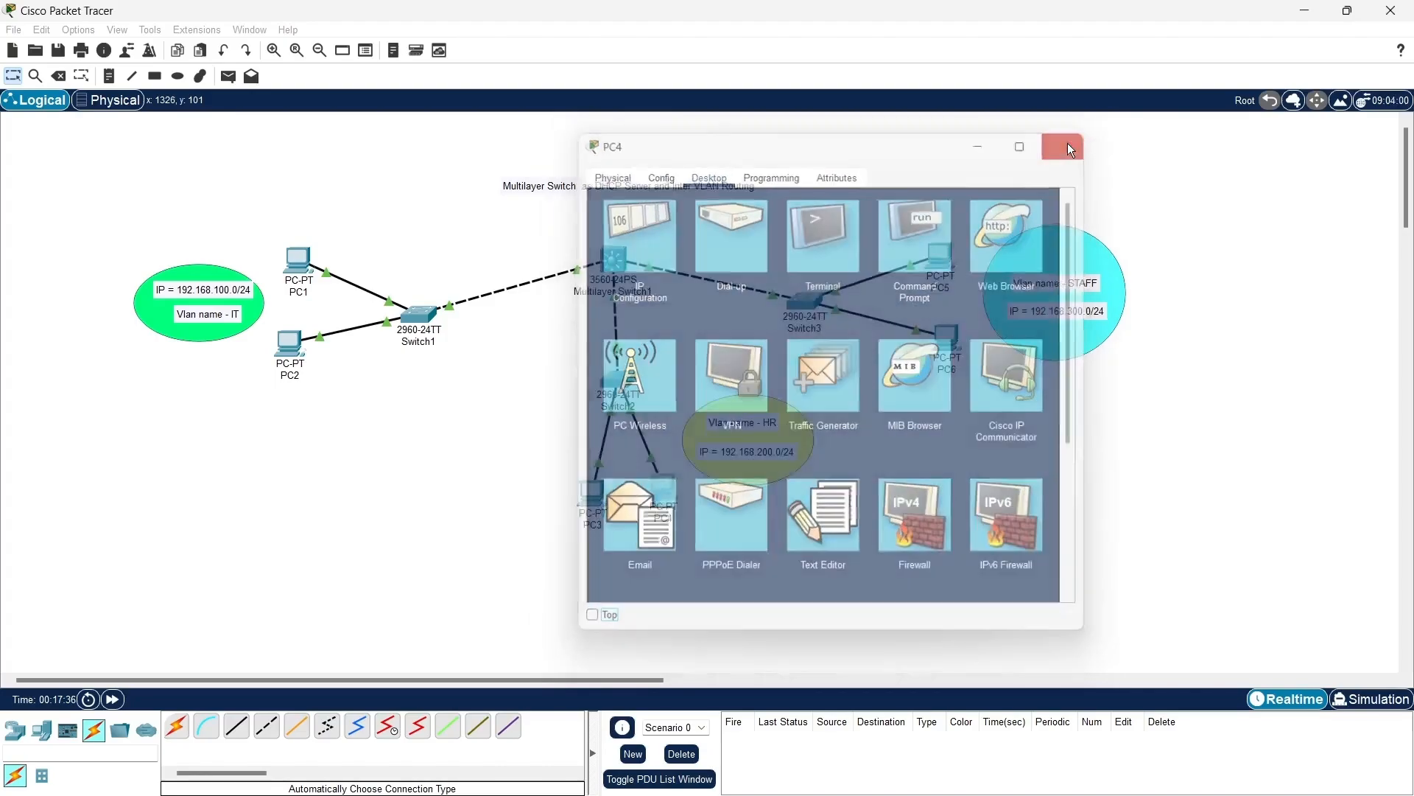
Step: Set PC5 in the STAFF VLAN to obtain its IP configuration through DHCP, and close the IP configuration
left_click(946, 253)
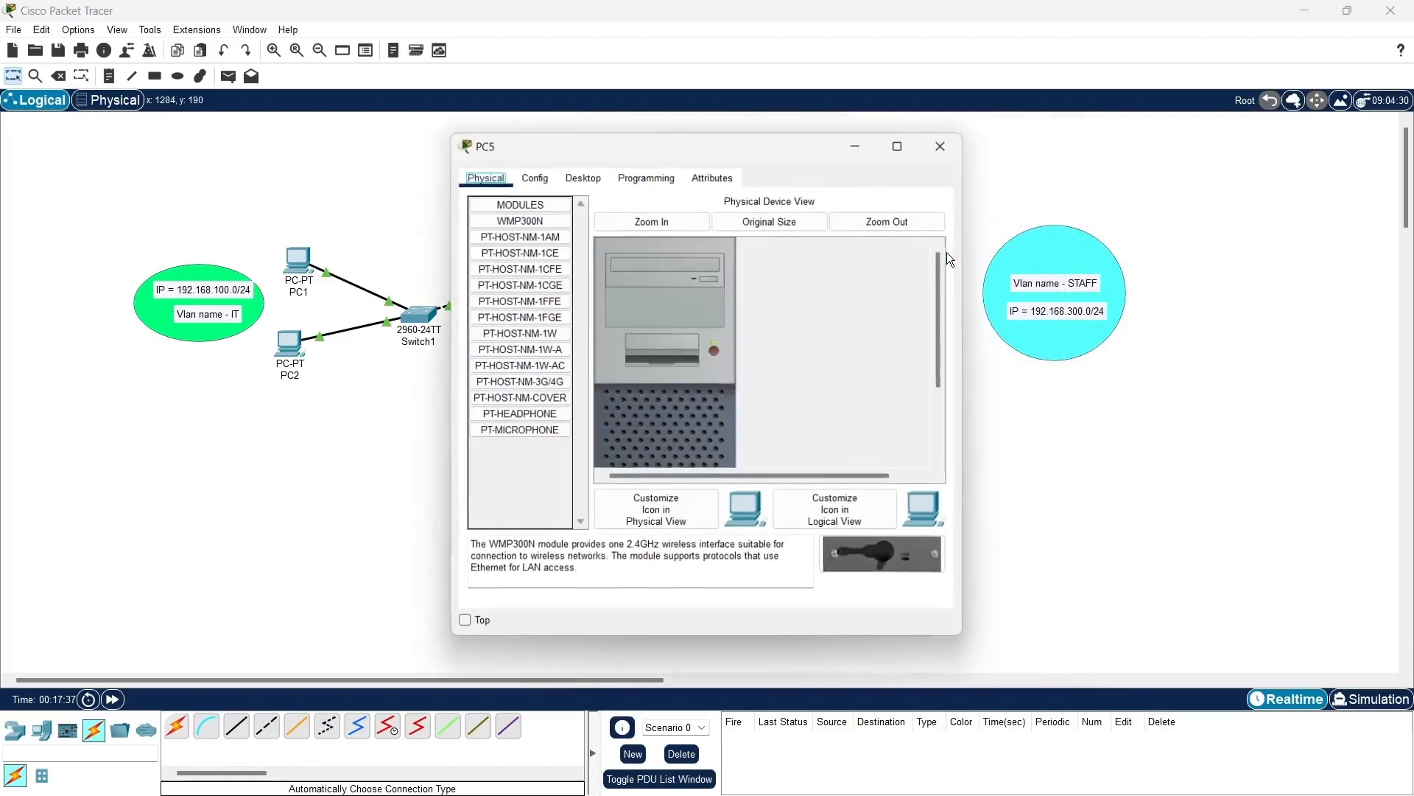
left_click(589, 176)
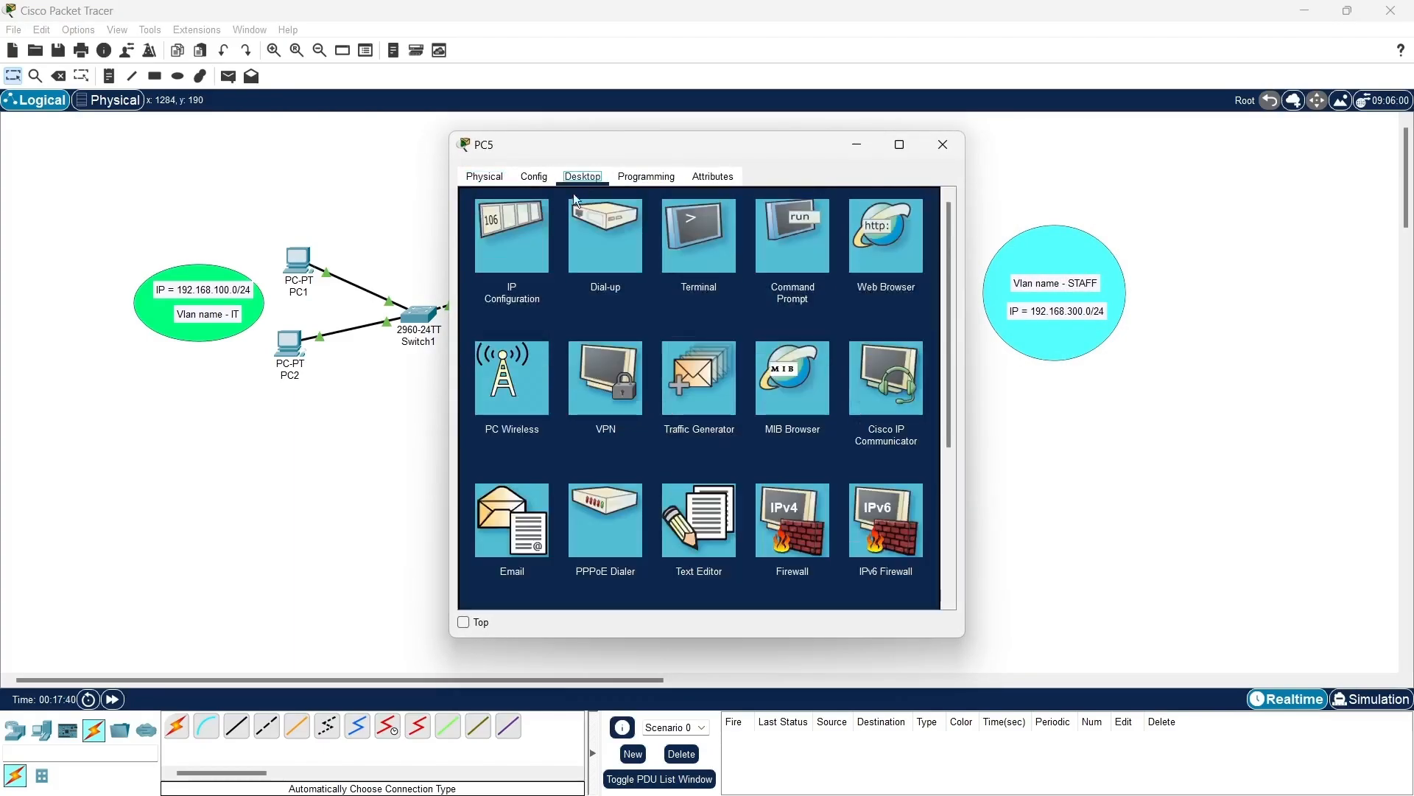
left_click(530, 221)
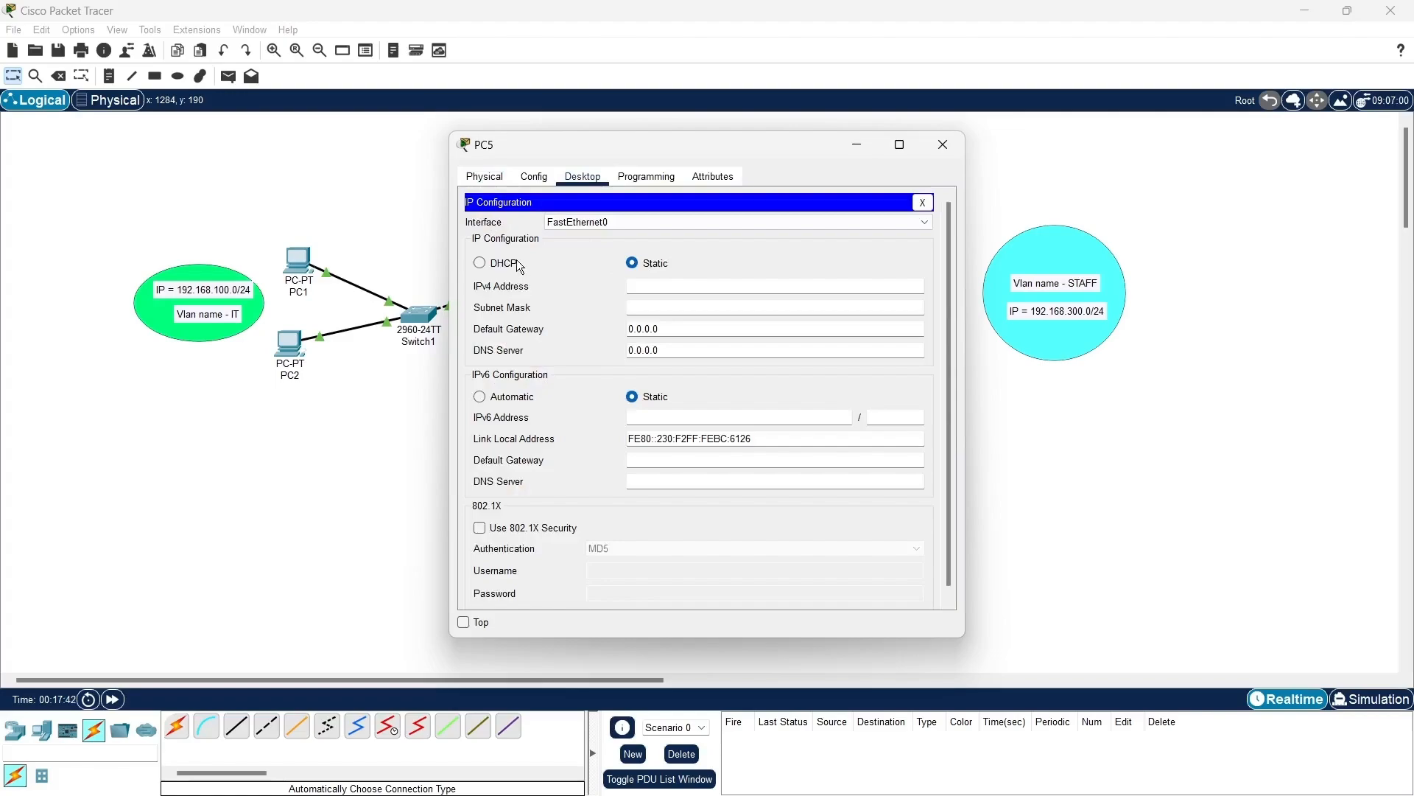
left_click(481, 263)
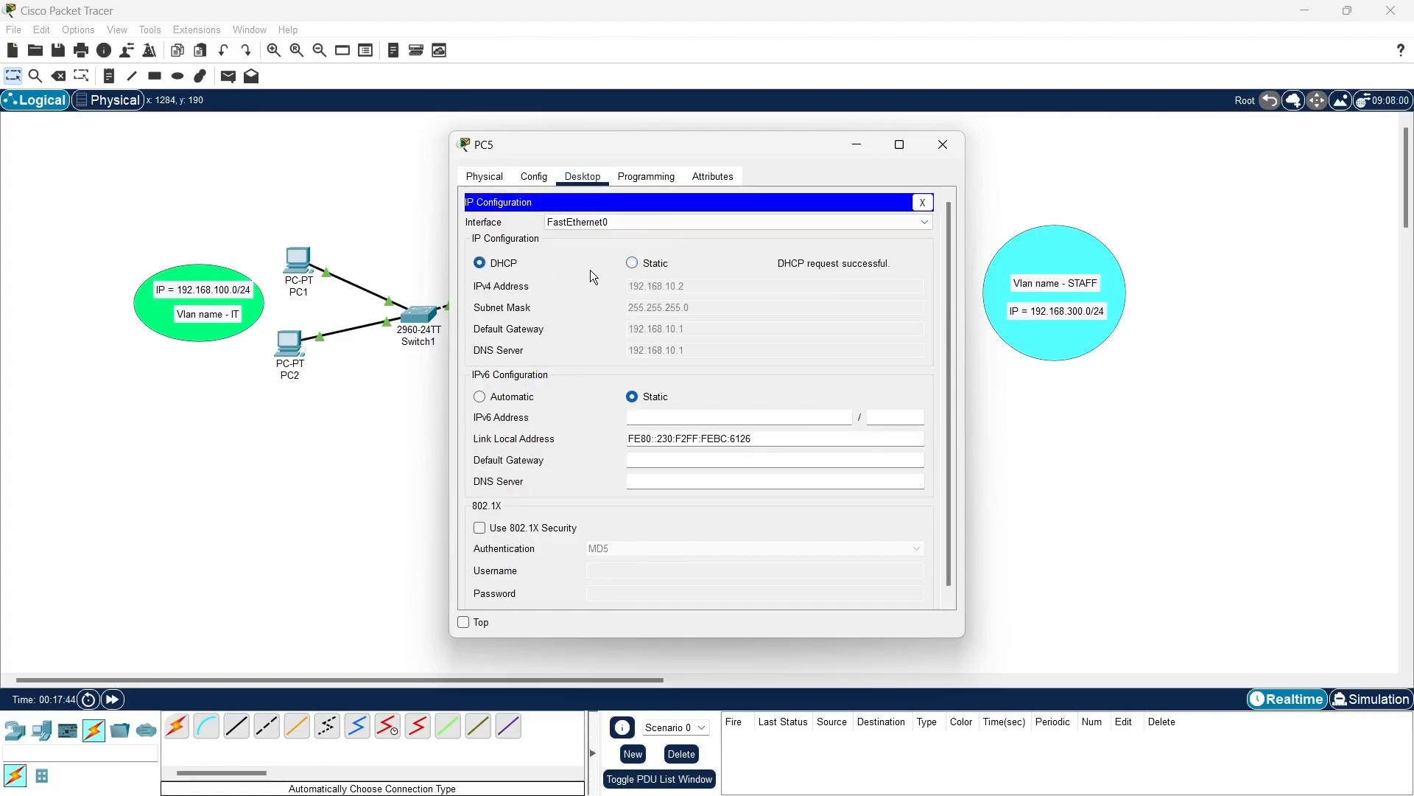
left_click(921, 202)
Step: Ping 192.168.100.2 in the IT VLAN from PC5's command prompt
left_click(782, 255)
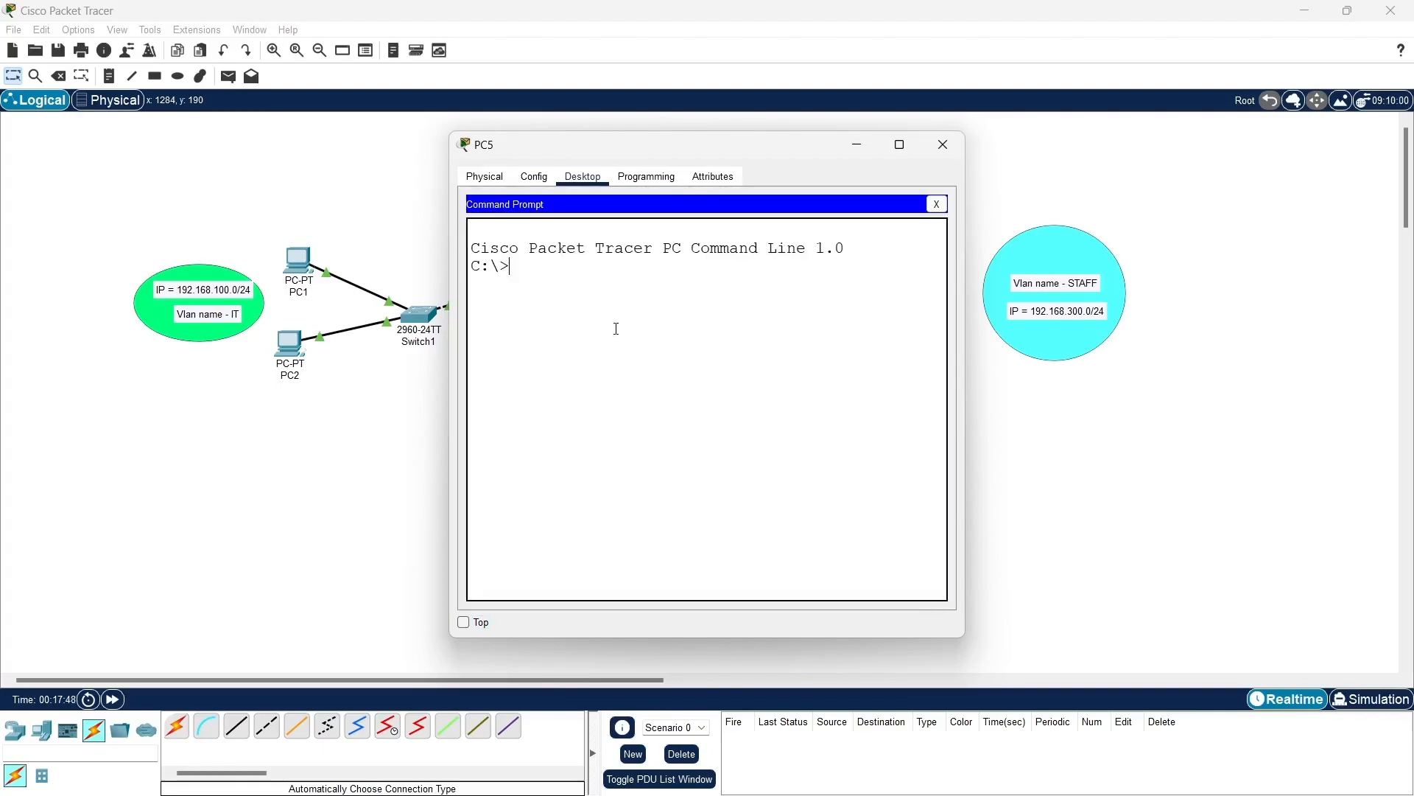
type("ping 192.168.100.2")
key("Return")
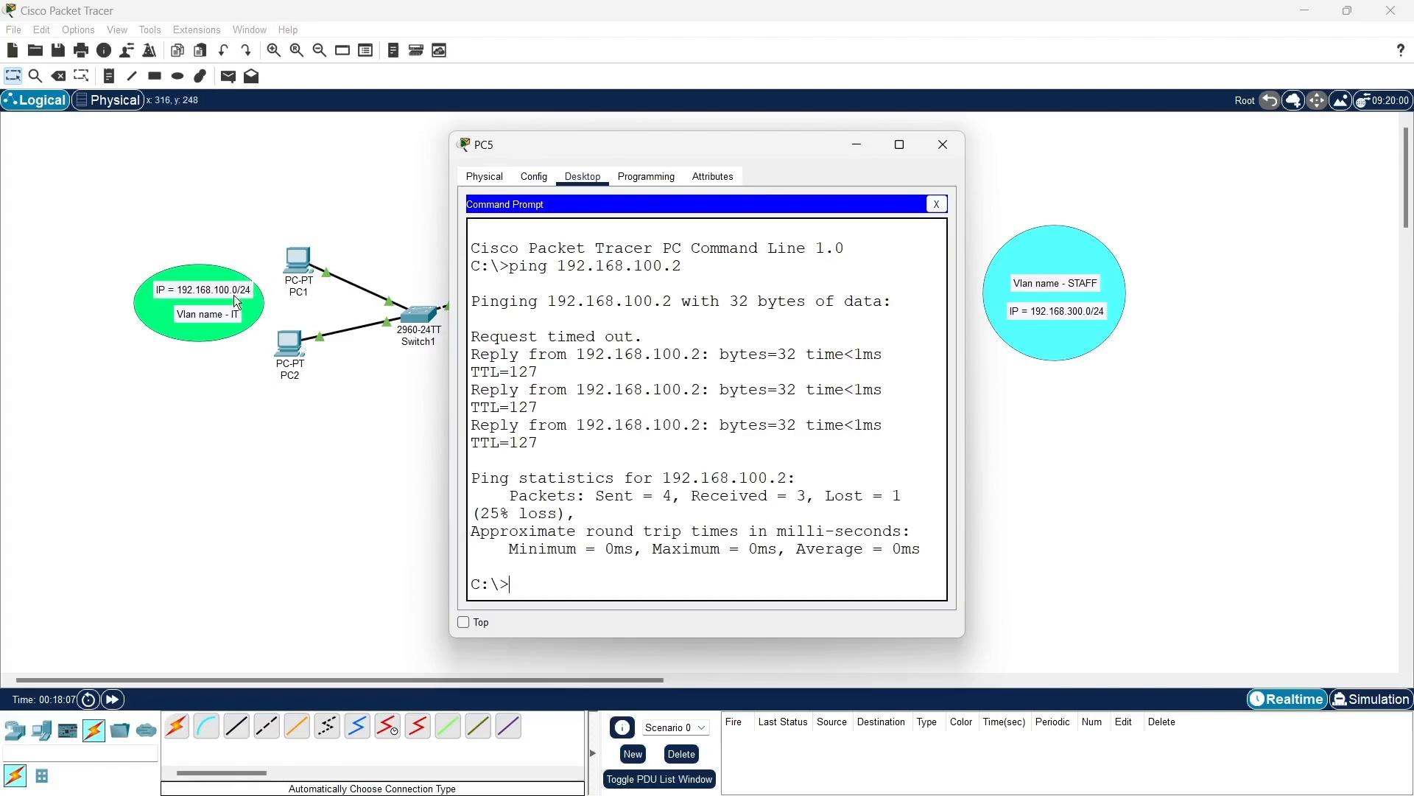
Step: Ping 192.168.200.2 in the HR VLAN from PC5's command prompt and close PC5's window
left_click(937, 205)
key("Up")
key("BackSpace")
key("BackSpace")
key("BackSpace")
key("BackSpace")
key("BackSpace")
type("200.")
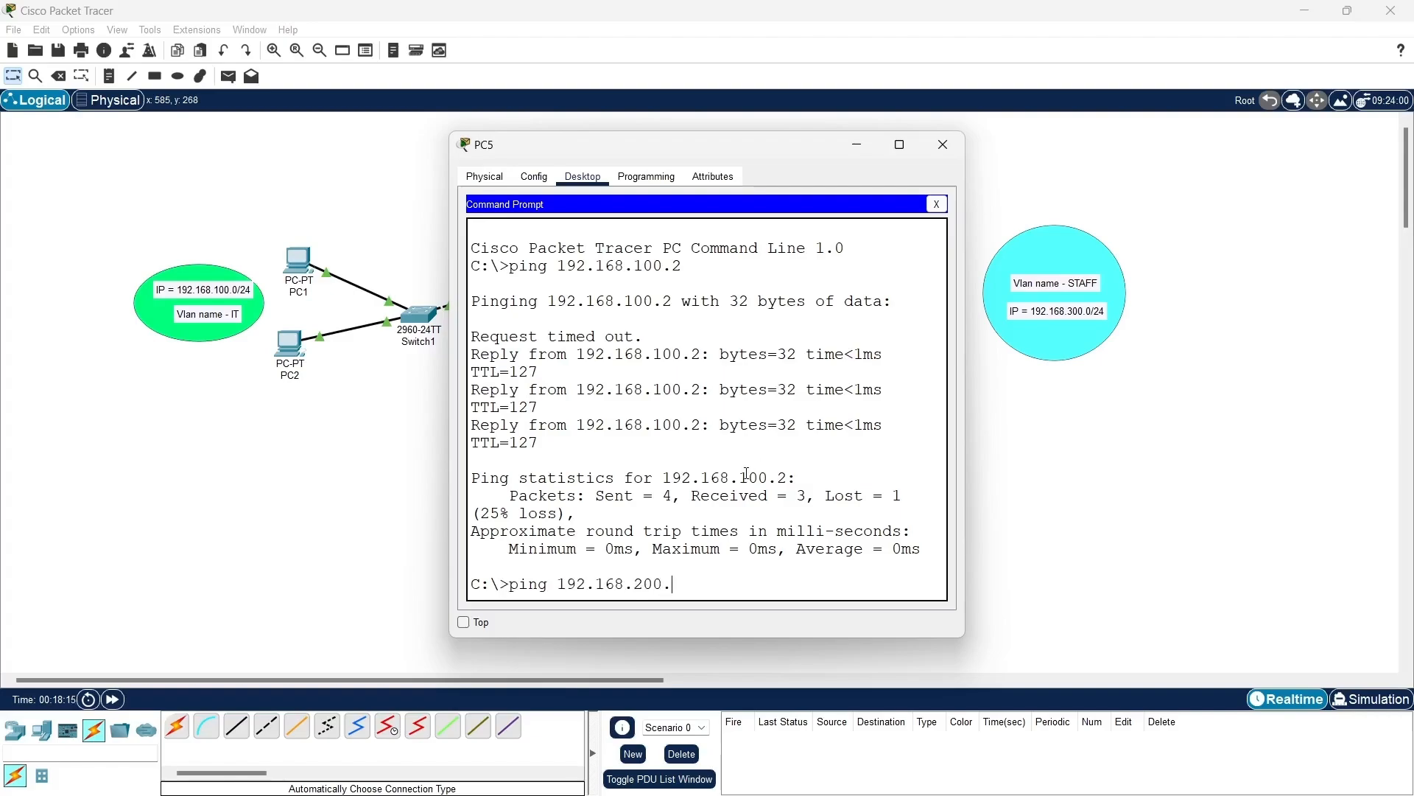
type("2")
key("Return")
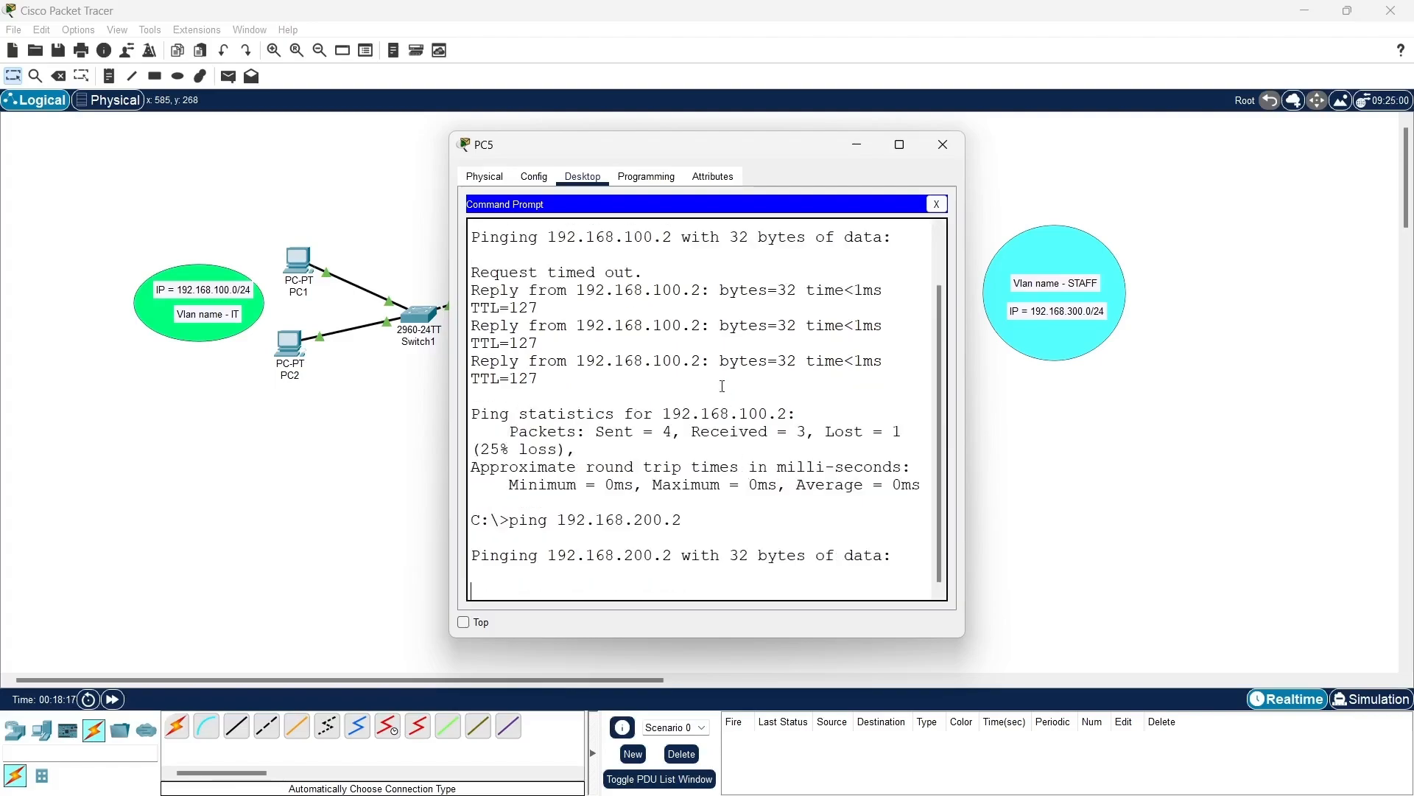
left_click_drag(780, 144, 1020, 118)
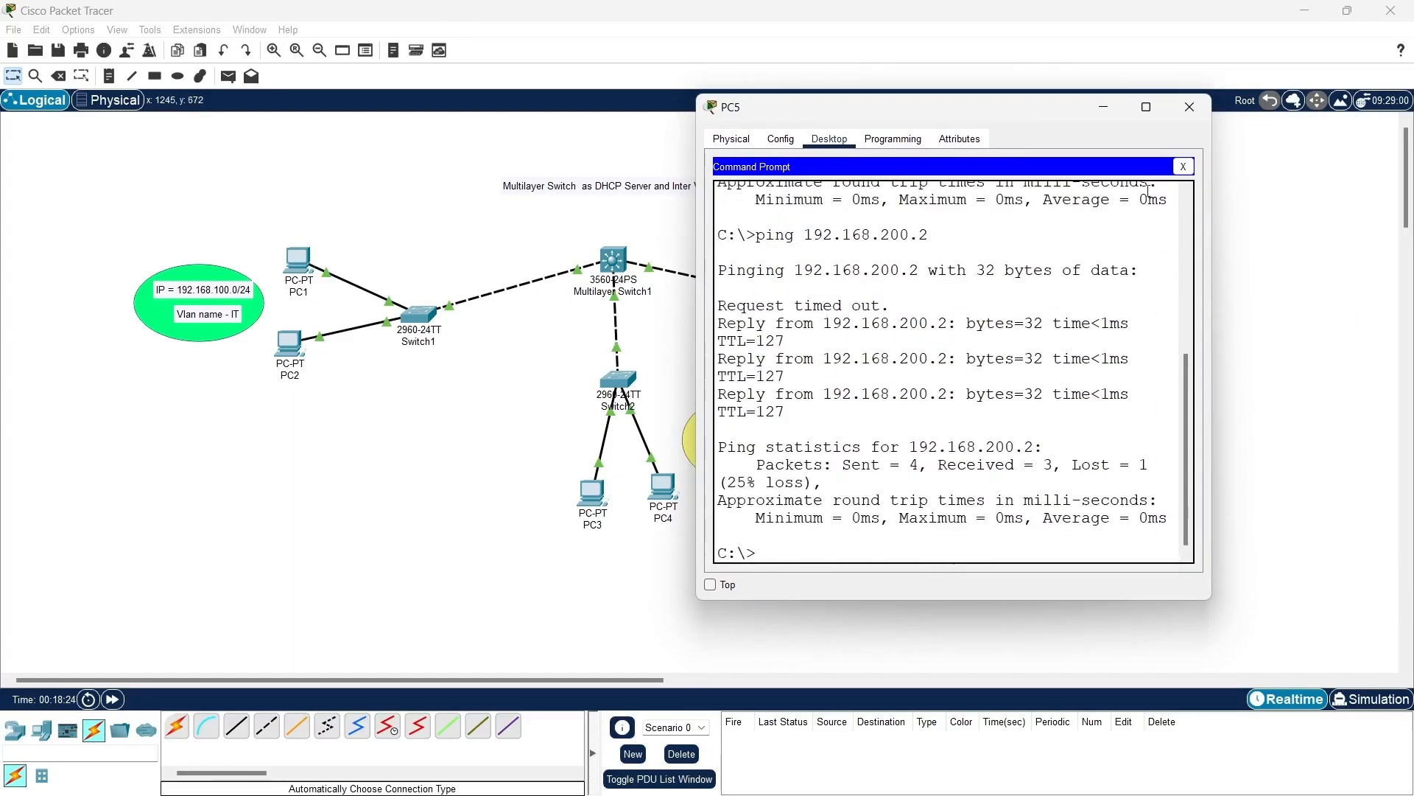
left_click(1183, 166)
left_click(1189, 107)
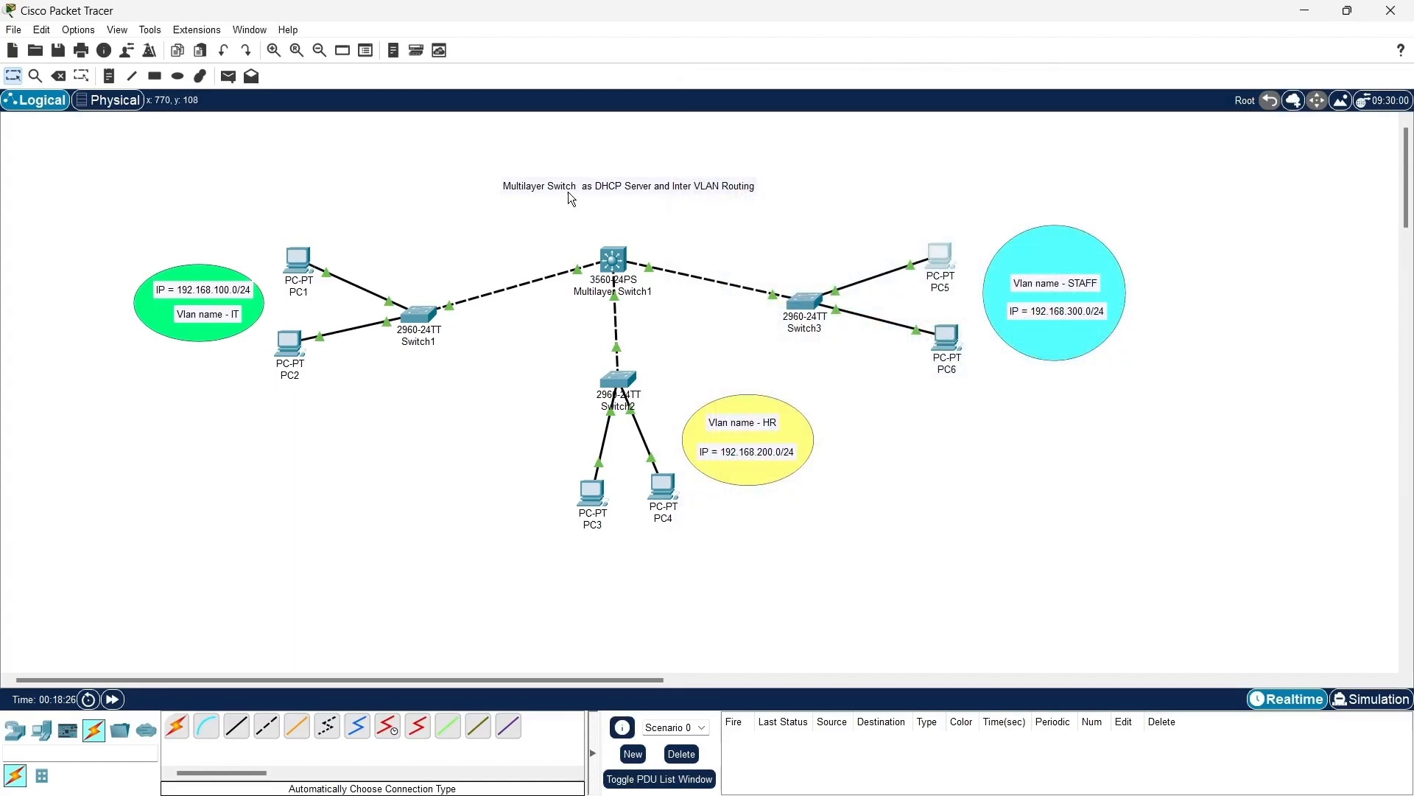
left_click_drag(541, 237, 672, 312)
left_click_drag(319, 224, 496, 416)
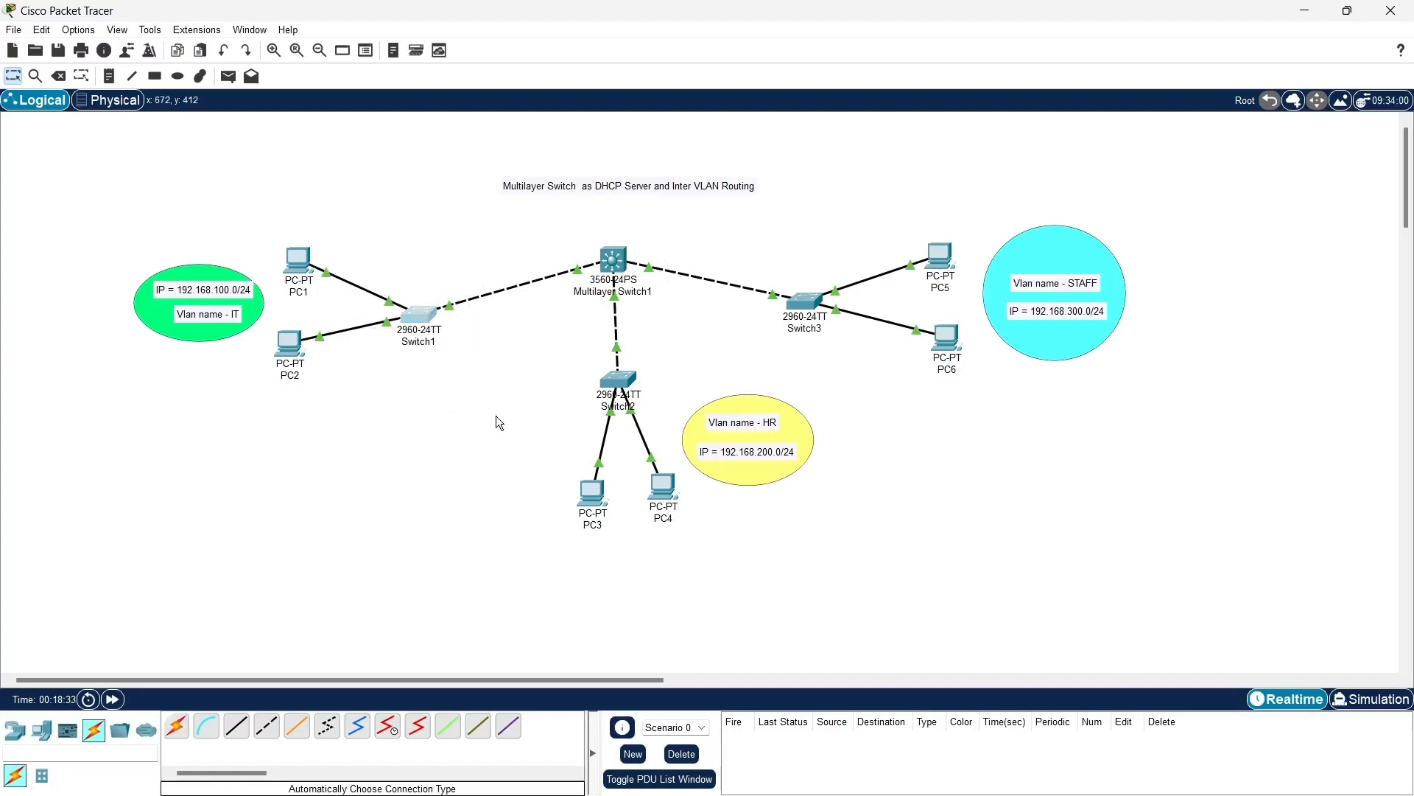
left_click(516, 364)
Step: Open the multilayer switch's command line and highlight the VlanIT, VlanHR and VlanSTAFF DHCP pools in the running configuration
mouse_move(615, 268)
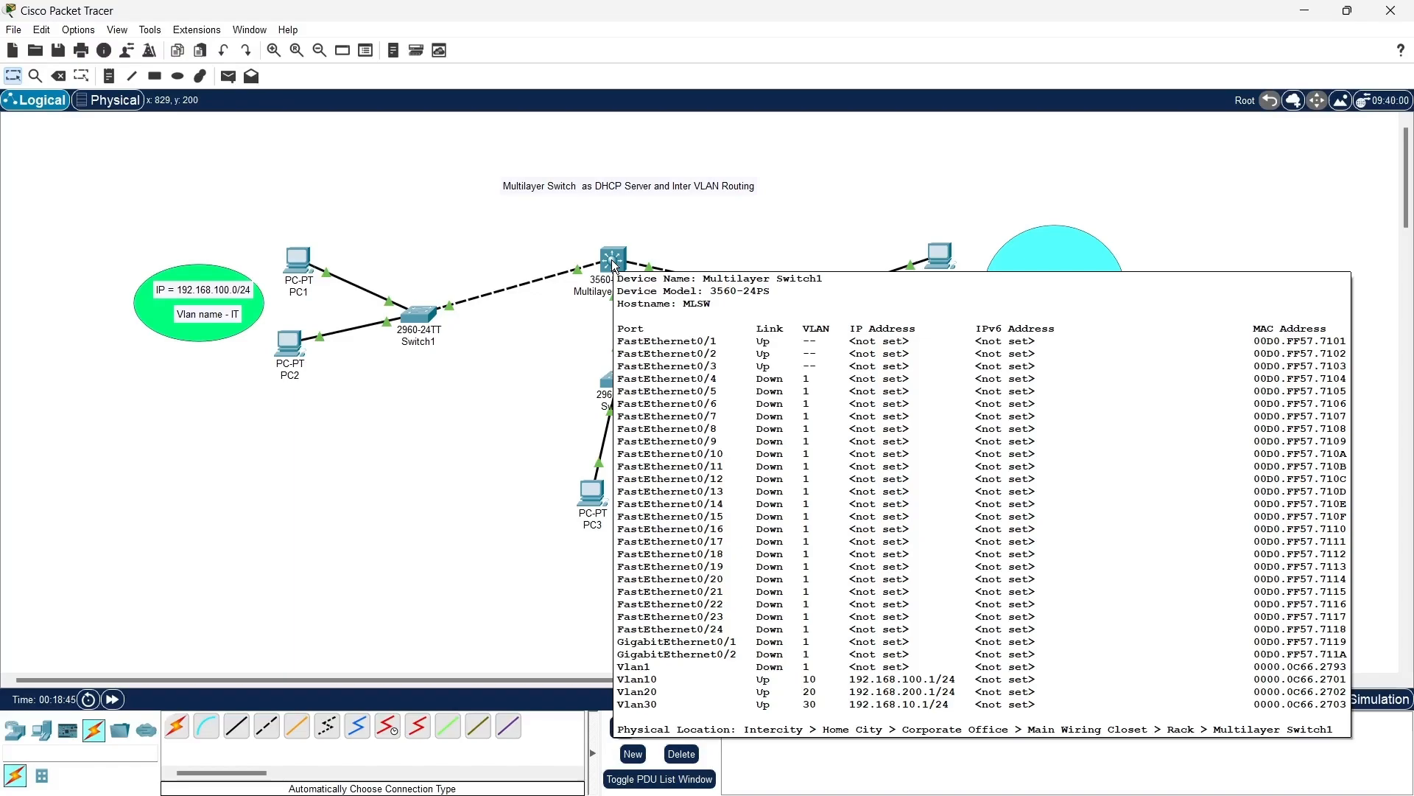
left_click(615, 268)
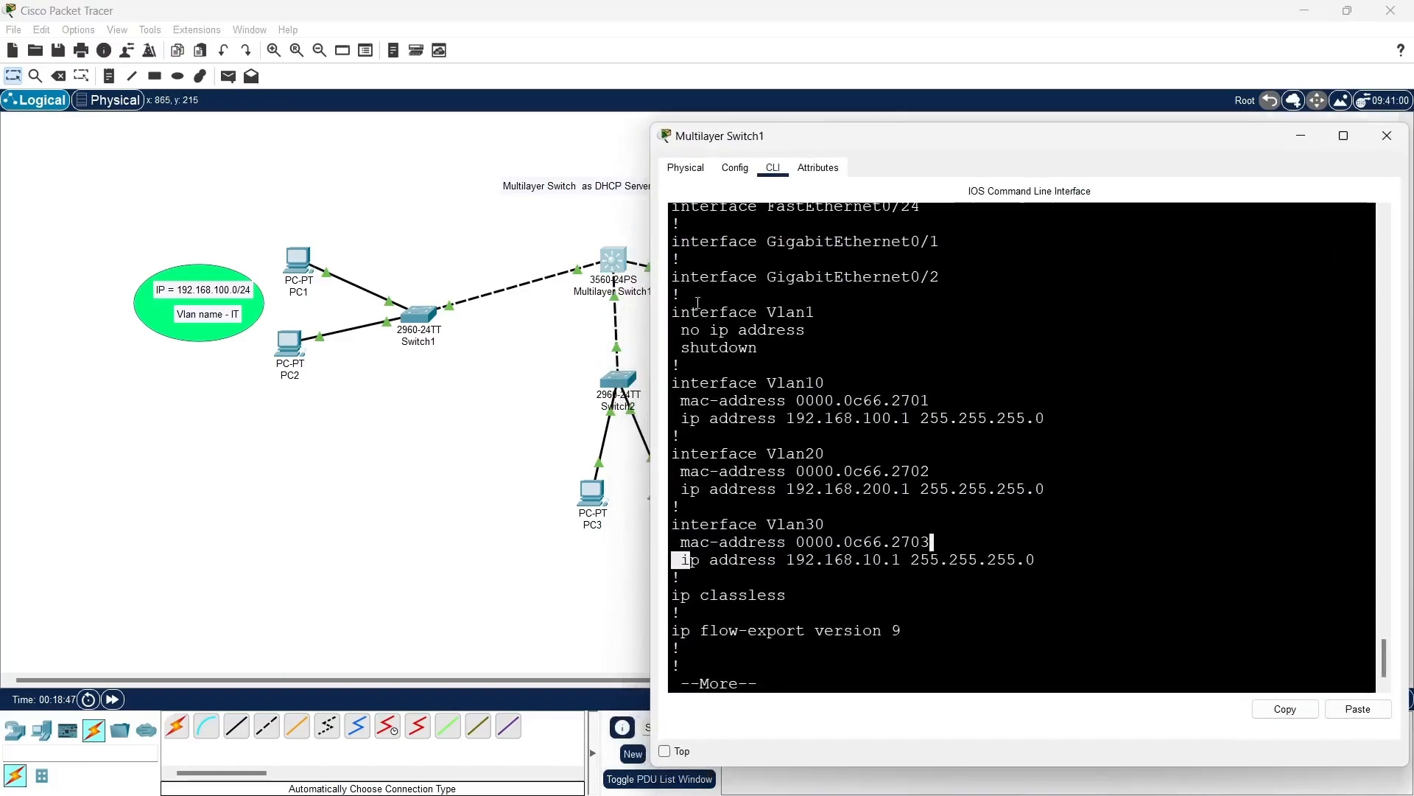
scroll(772, 406, "up", 5)
scroll(772, 406, "up", 15)
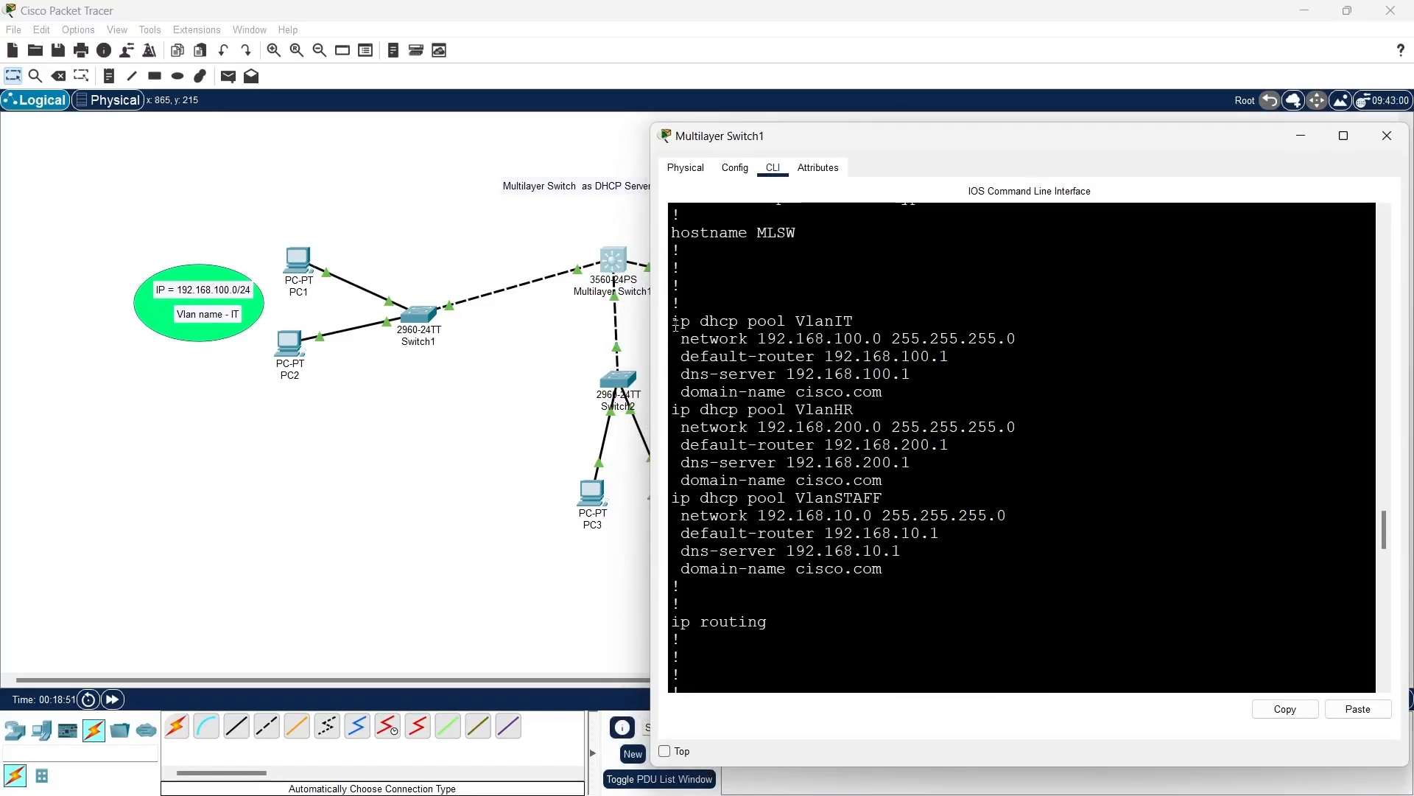
left_click_drag(675, 325, 944, 596)
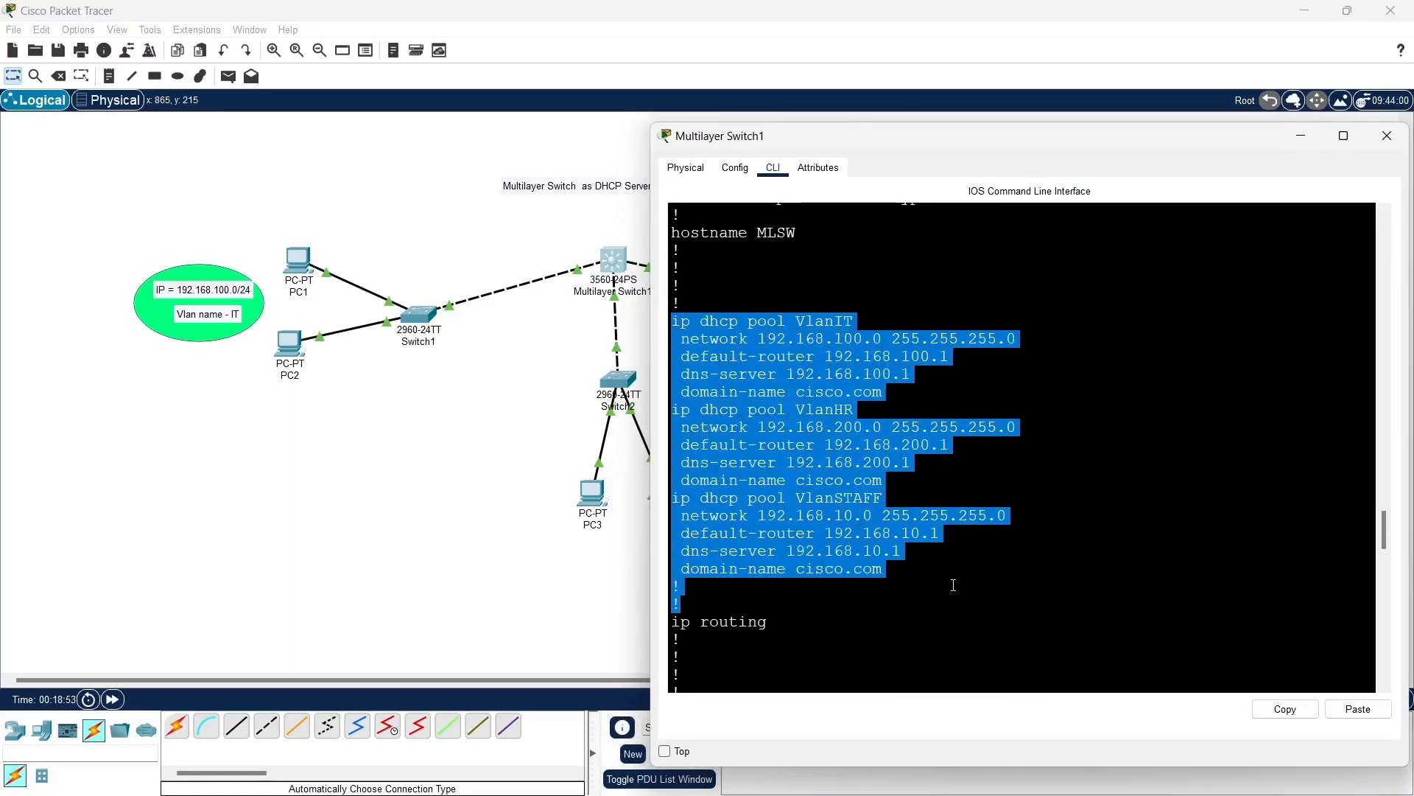